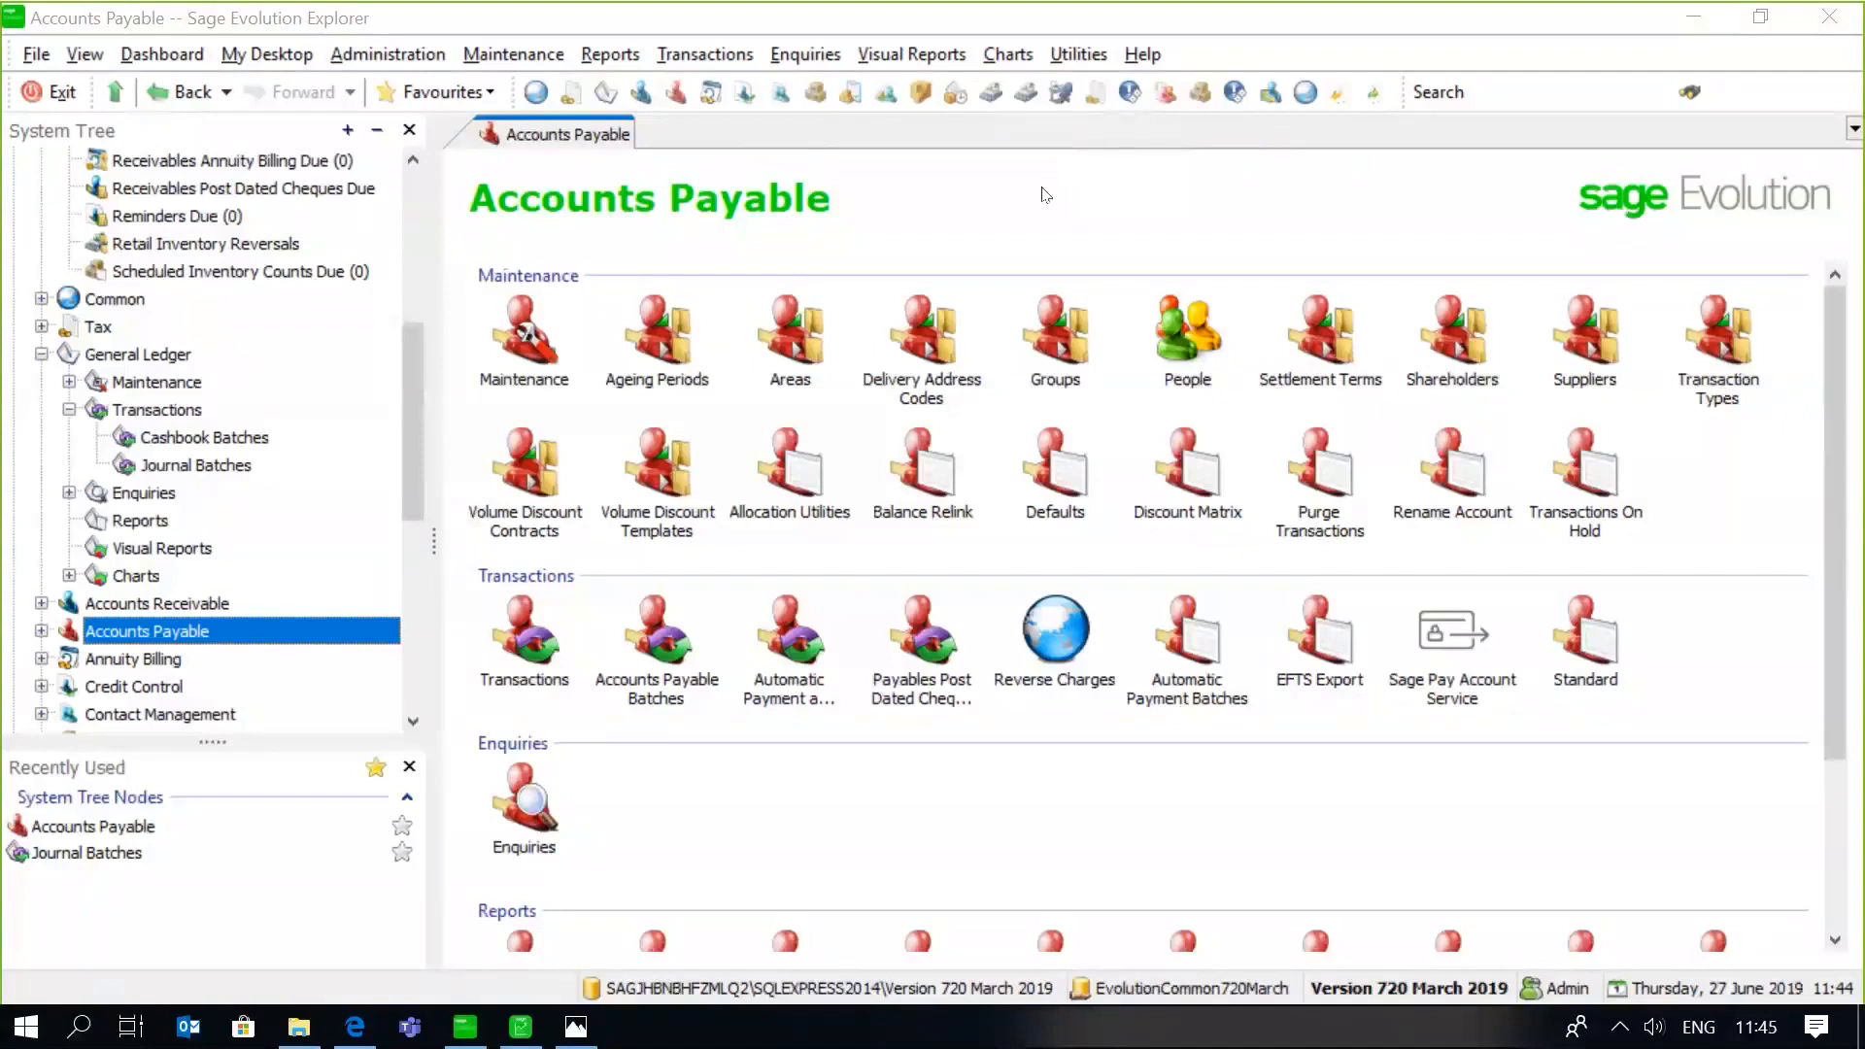
# Switch to Photos to view the Sage Evolution setup components in Diagnostic1.png, and minimise the image window
pyautogui.click(577, 1028)
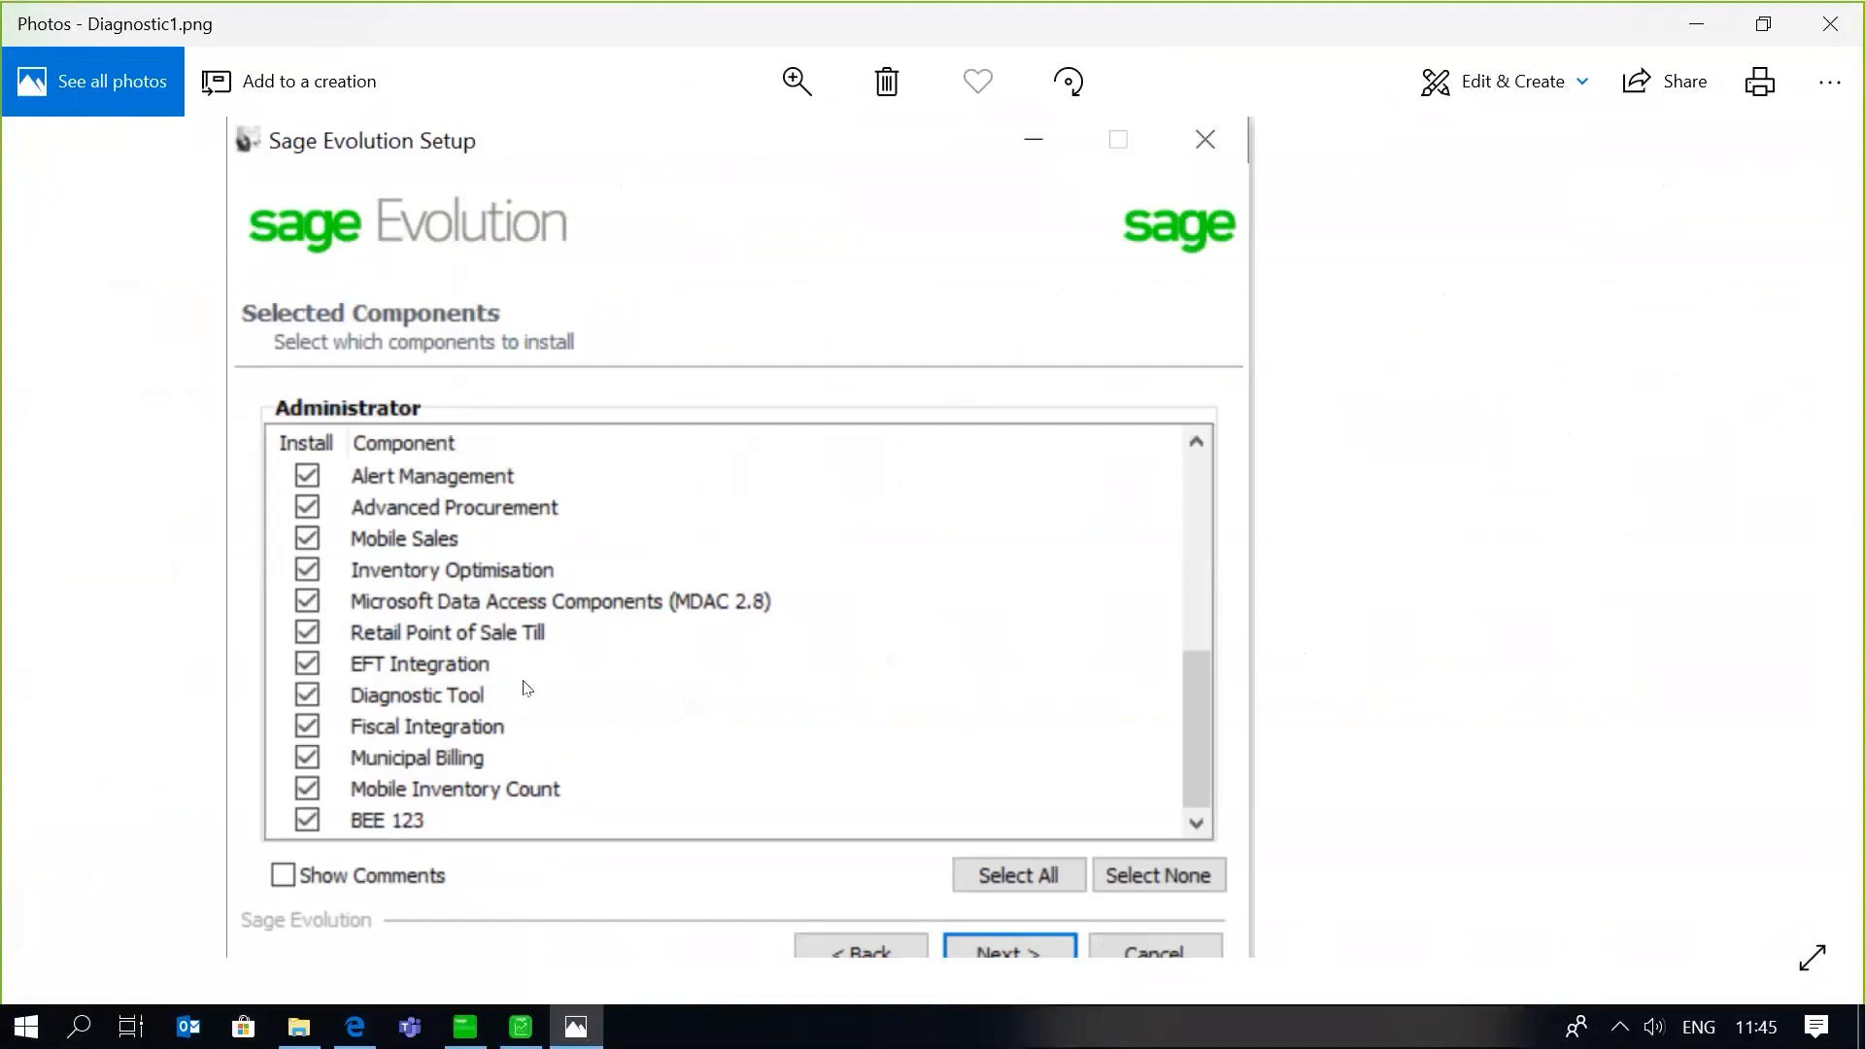
pyautogui.click(1699, 35)
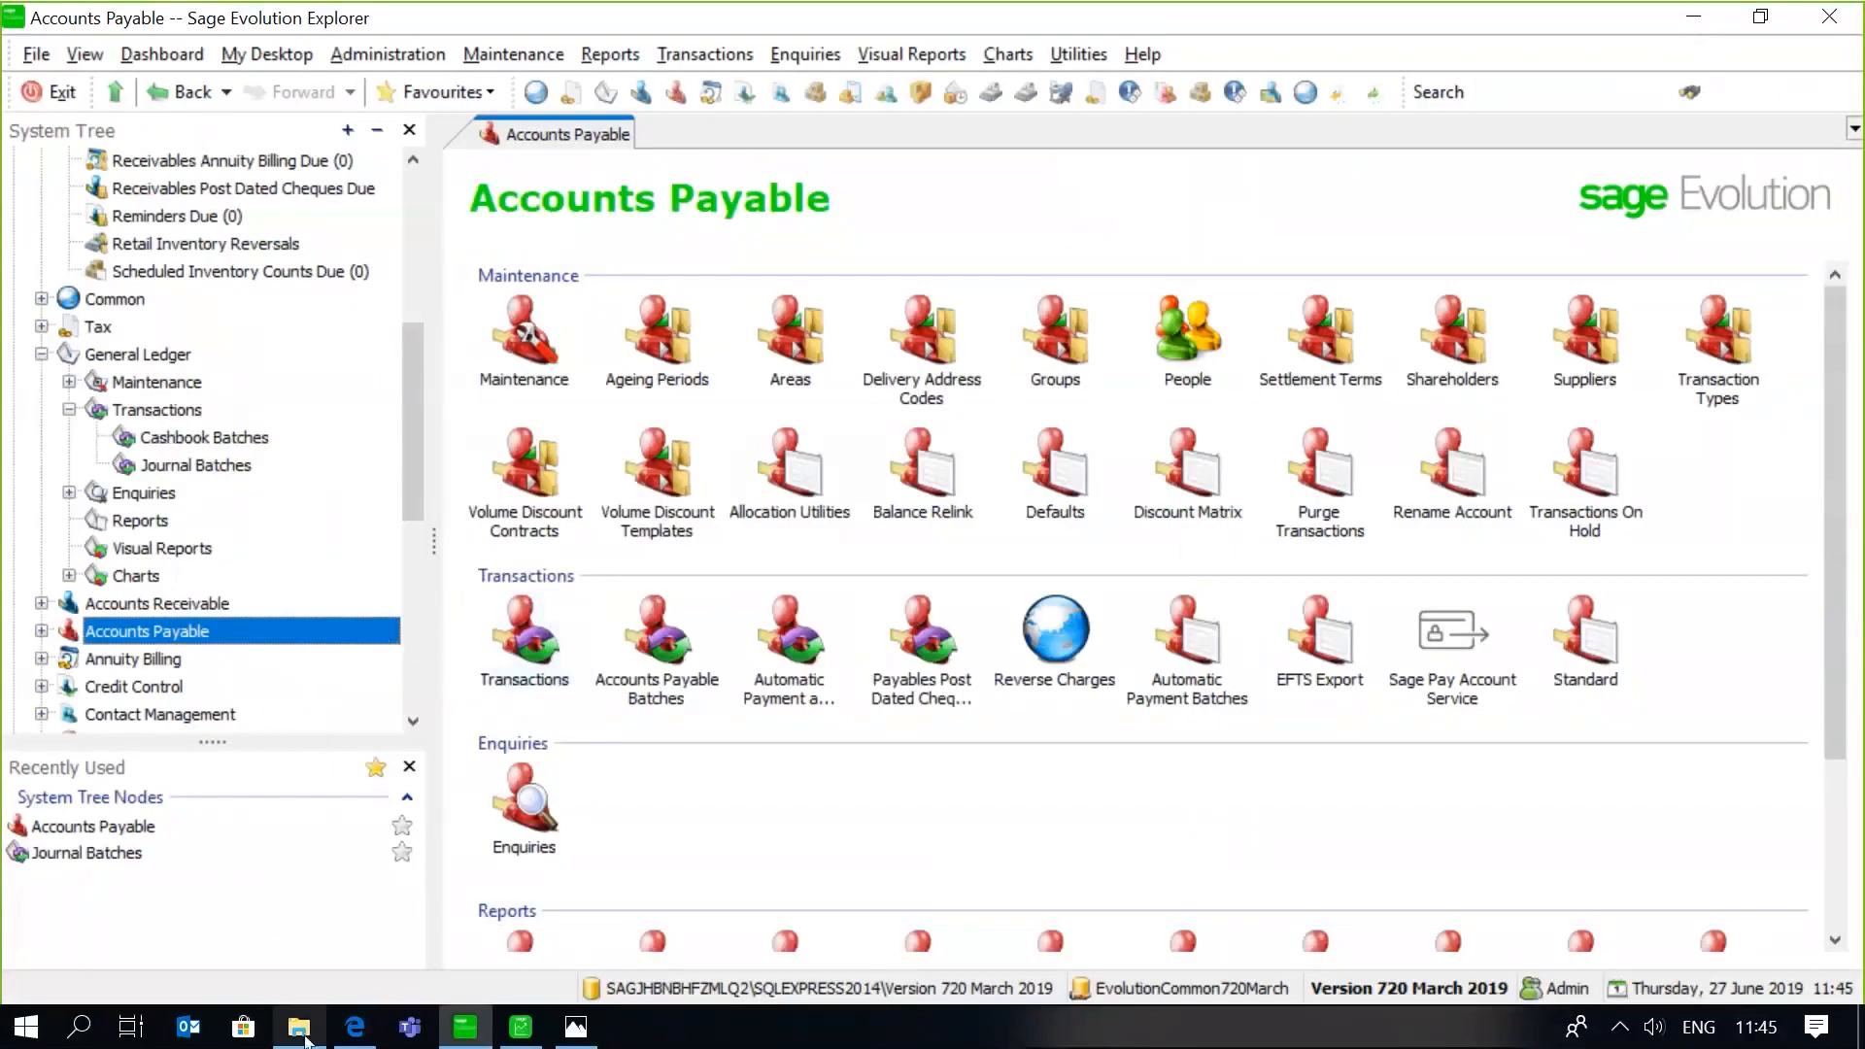
# Switch to File Explorer and launch DiagnosticTool from the Diagnostic Tool folder inside the Sage Evolution program folder
pyautogui.click(299, 1027)
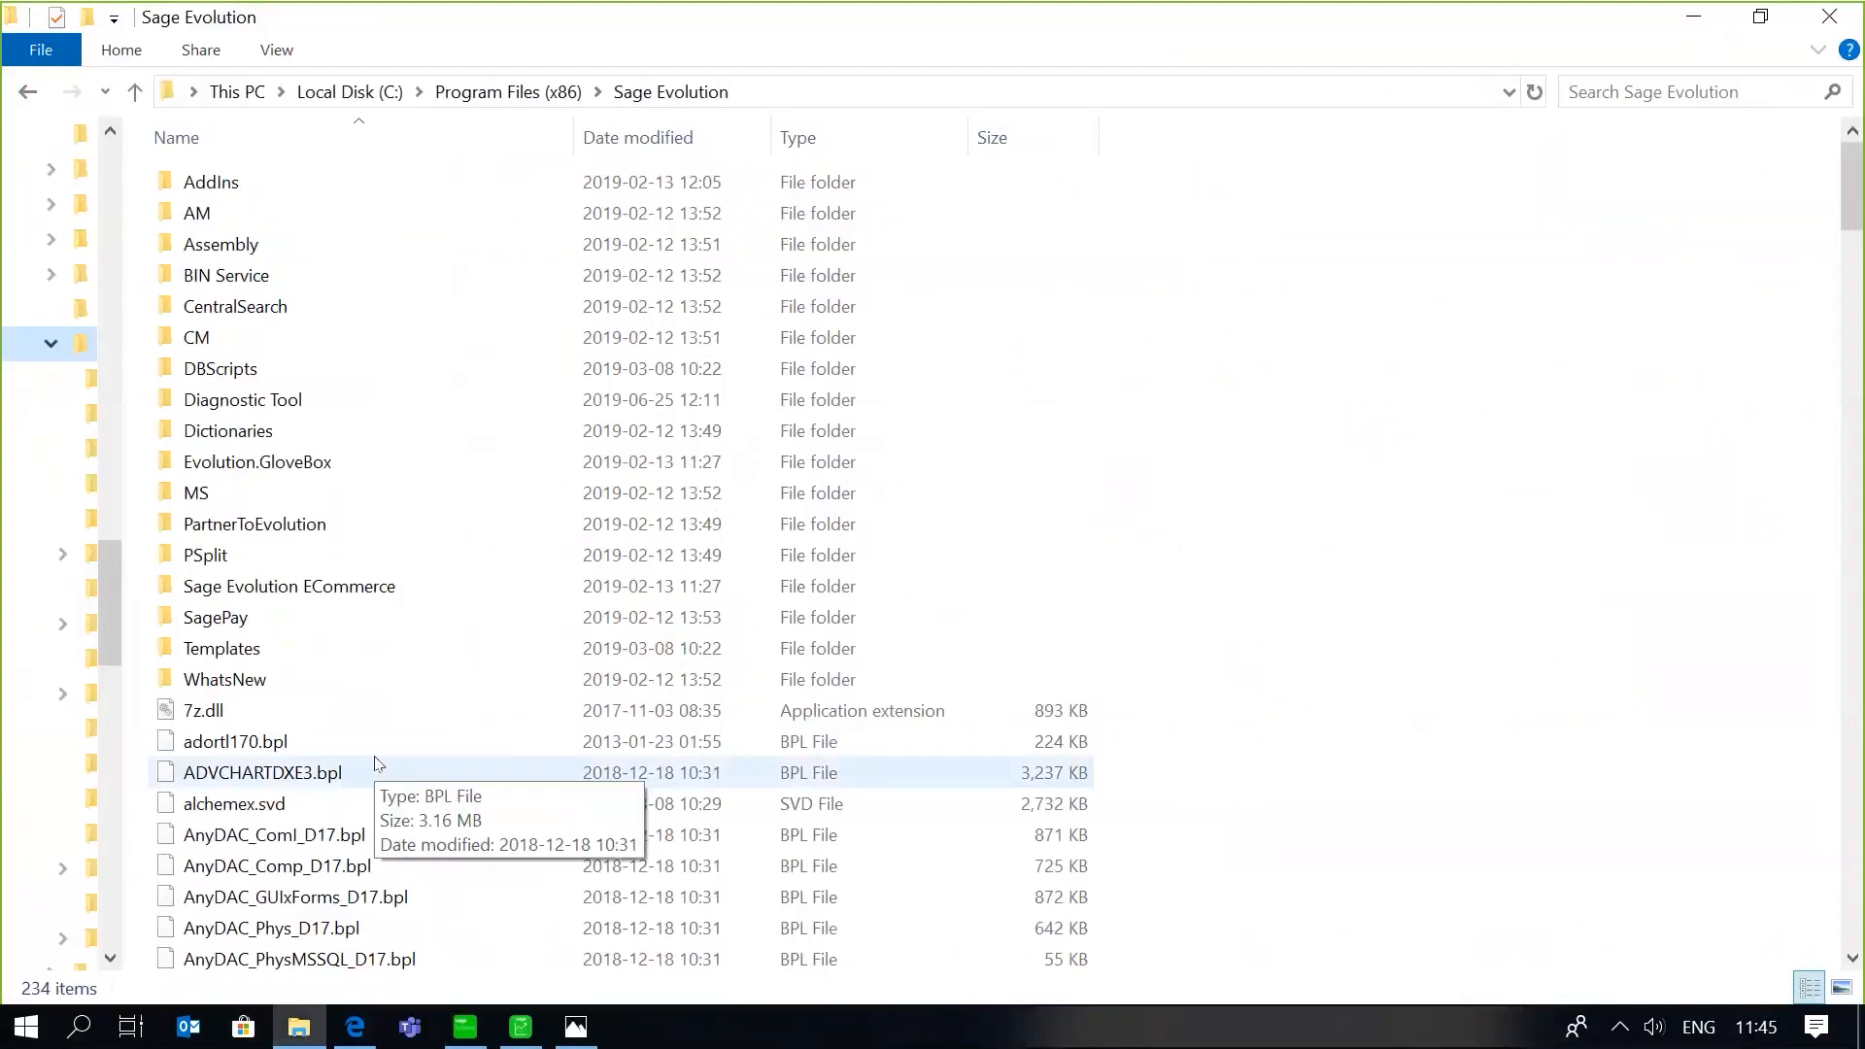
pyautogui.doubleClick(329, 408)
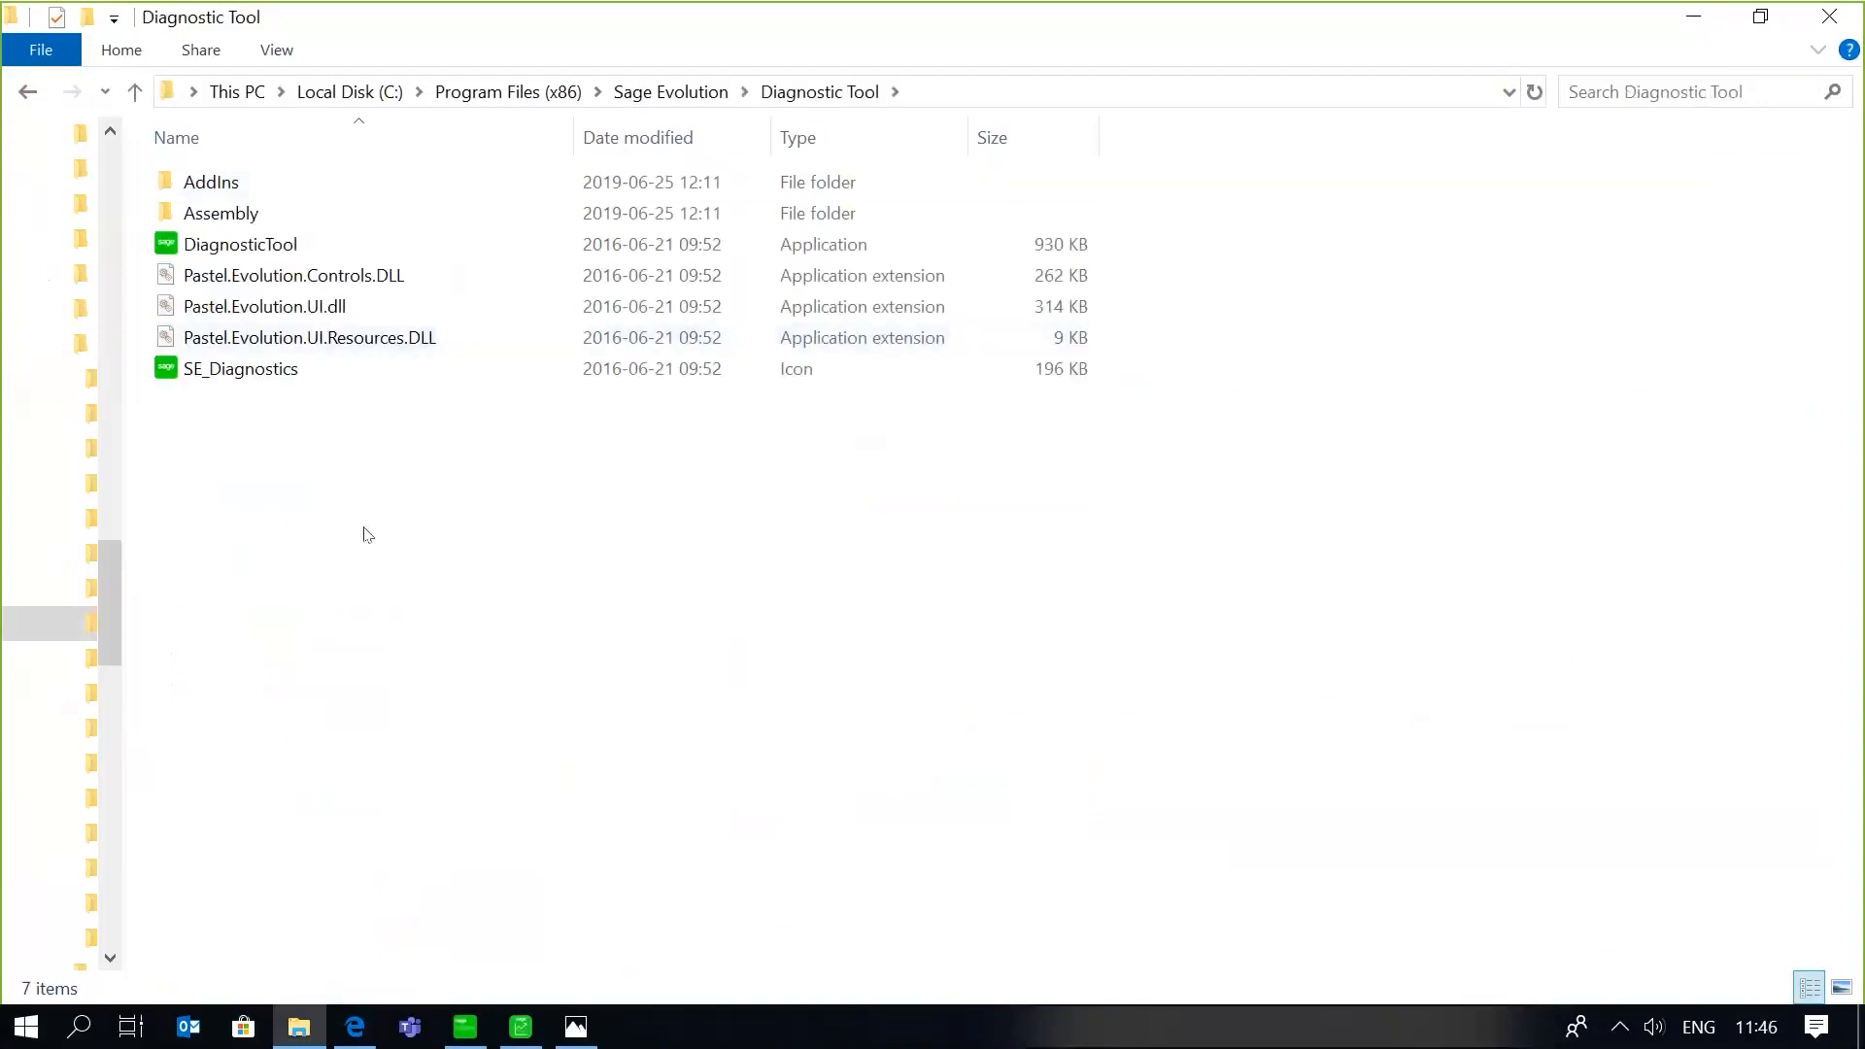
pyautogui.click(297, 253)
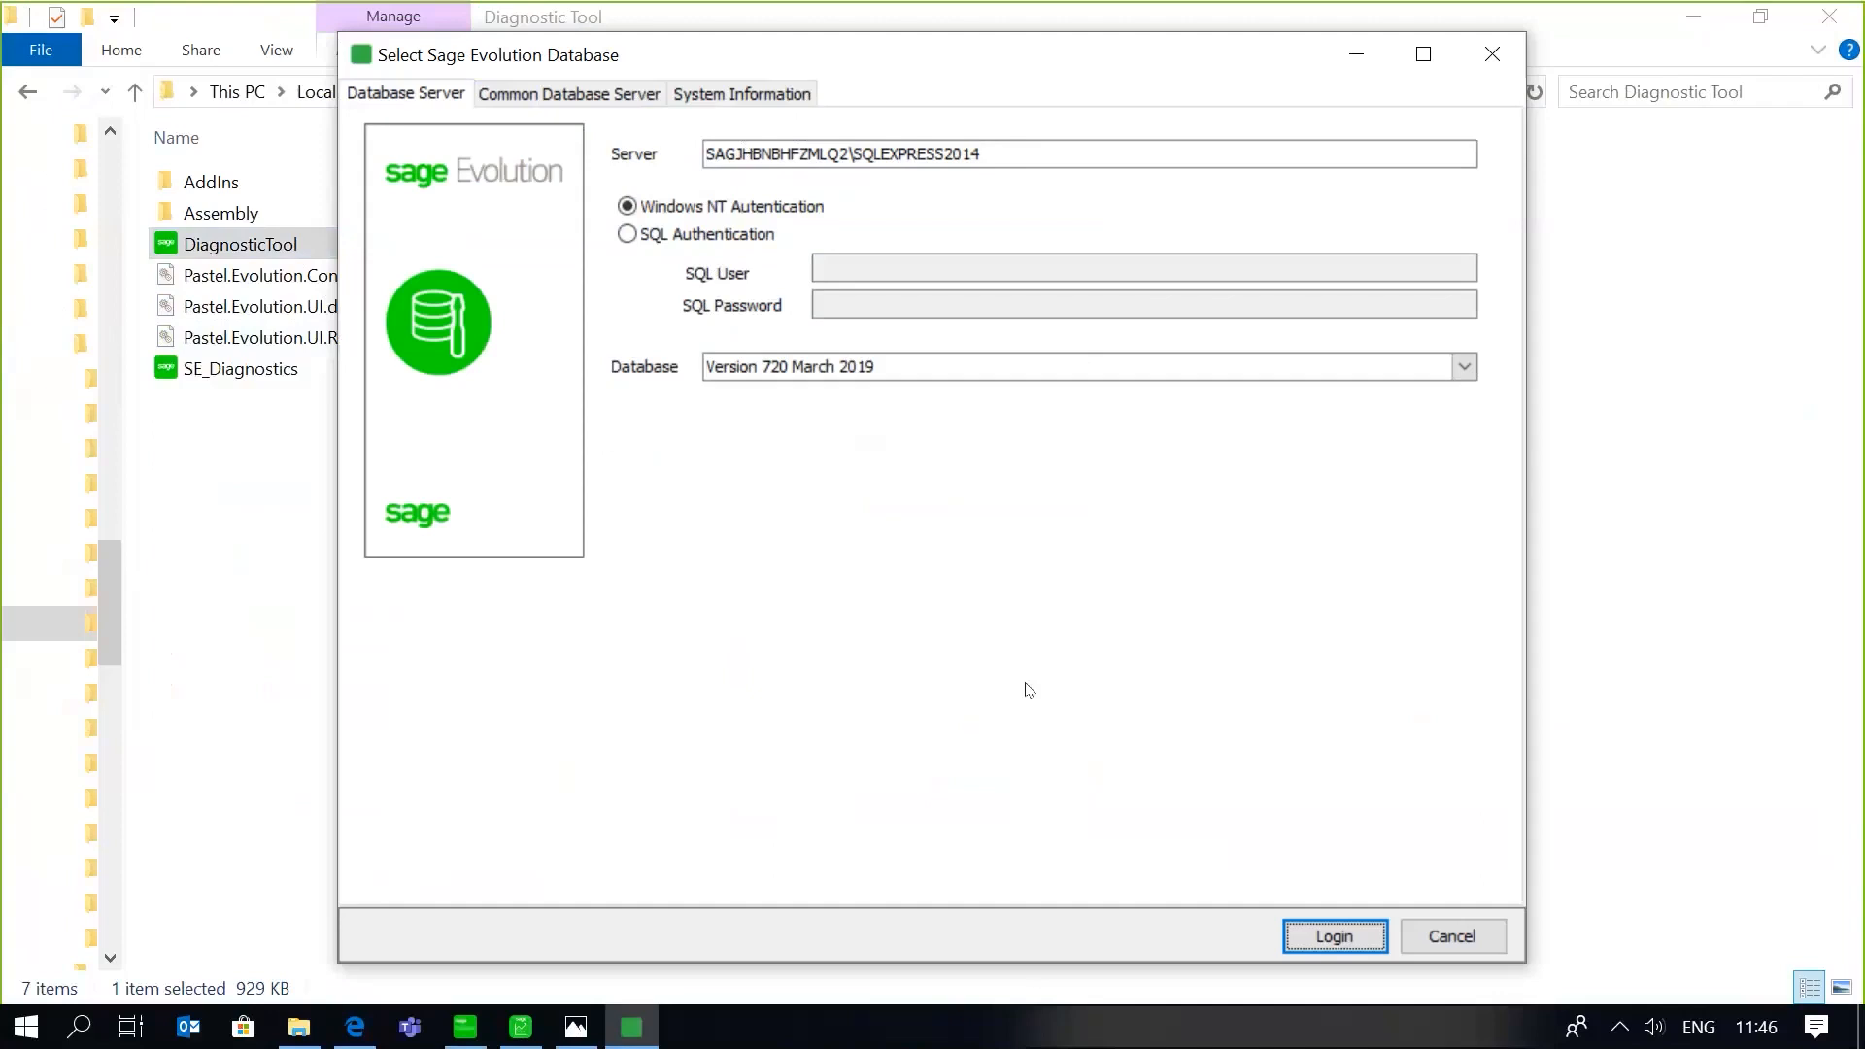
# Examine the common database server settings and the system information options for both Client and Server
pyautogui.click(617, 94)
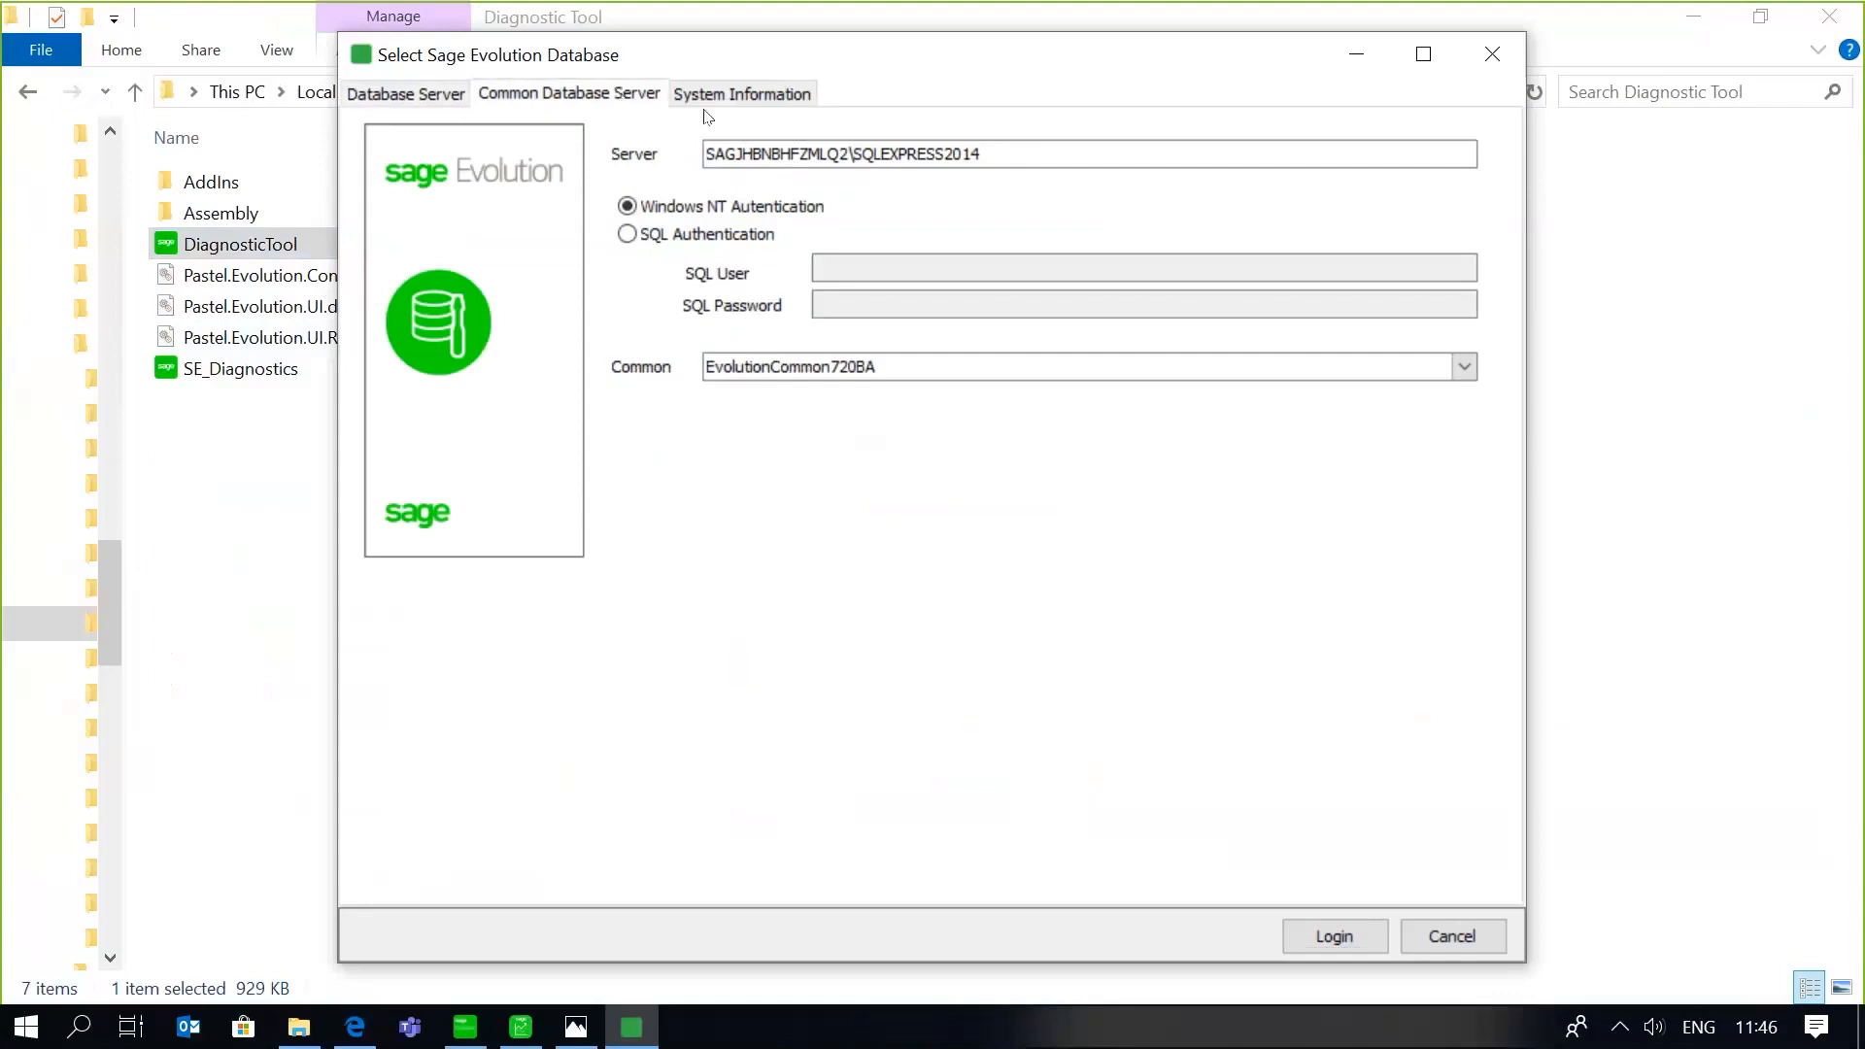
pyautogui.click(736, 103)
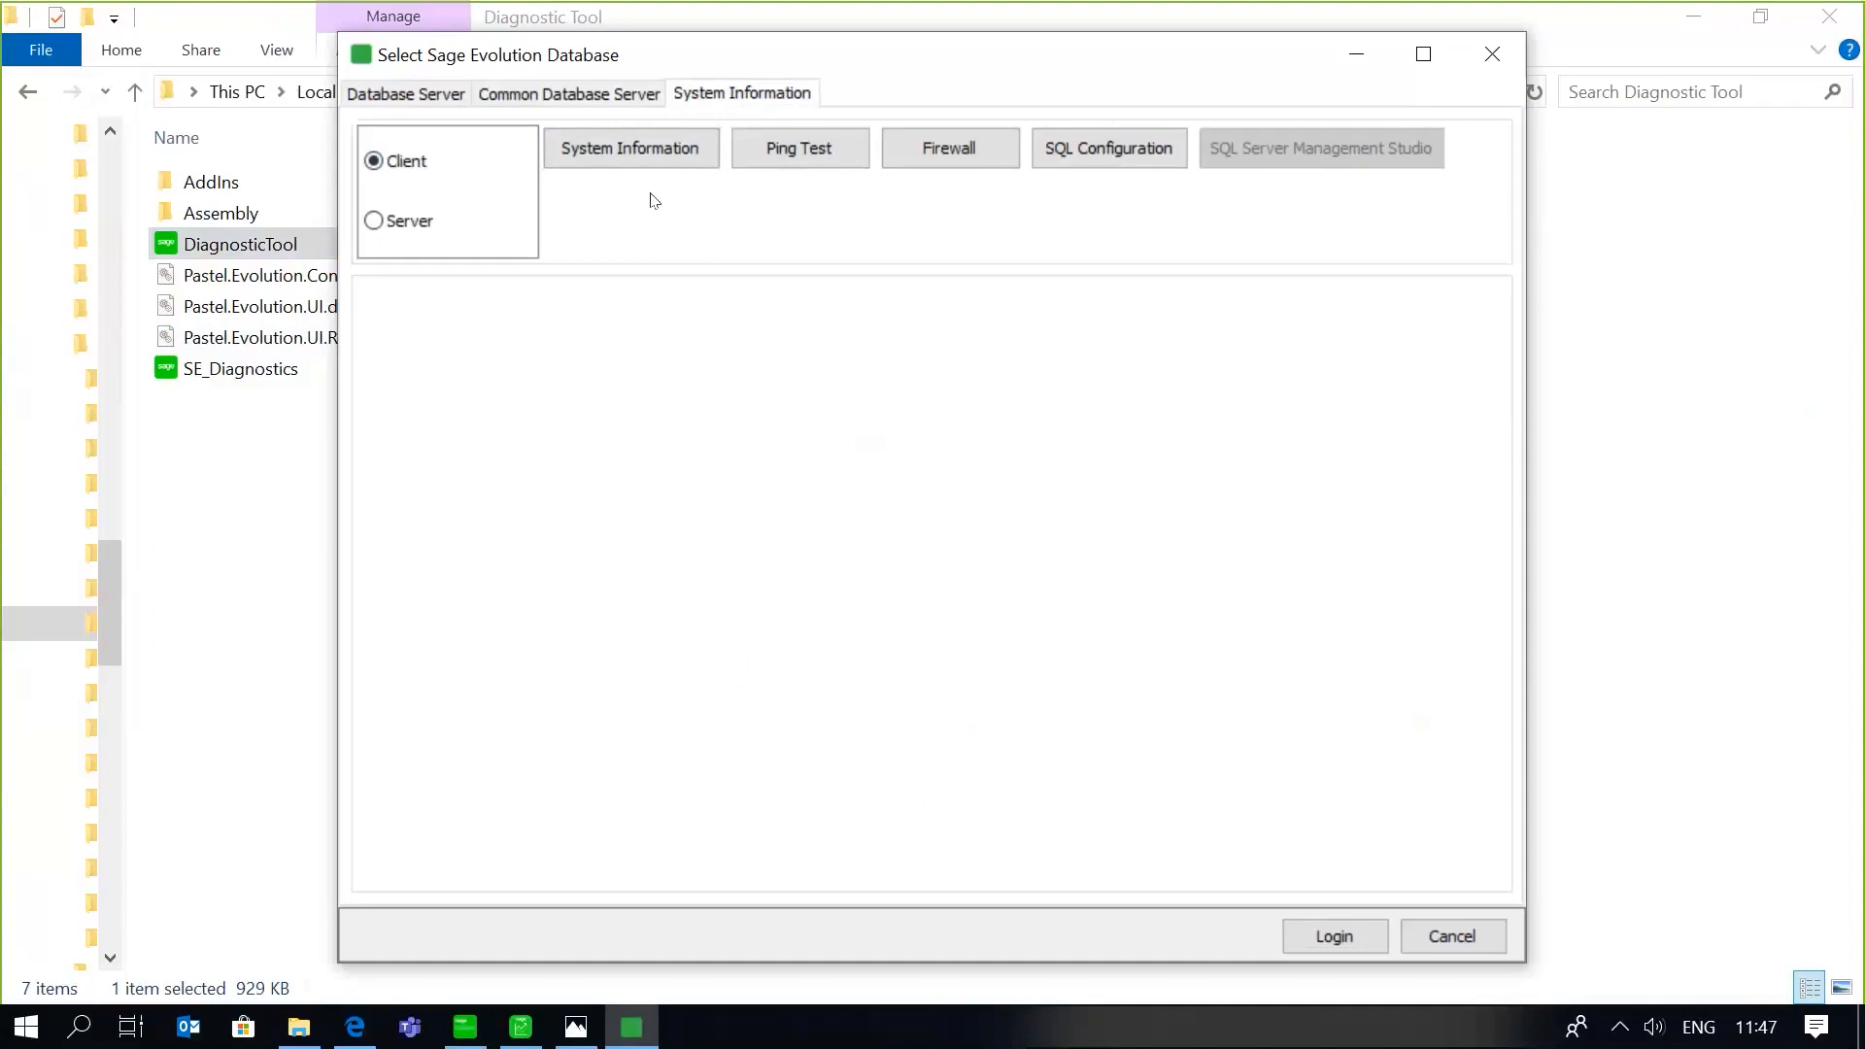
pyautogui.click(420, 220)
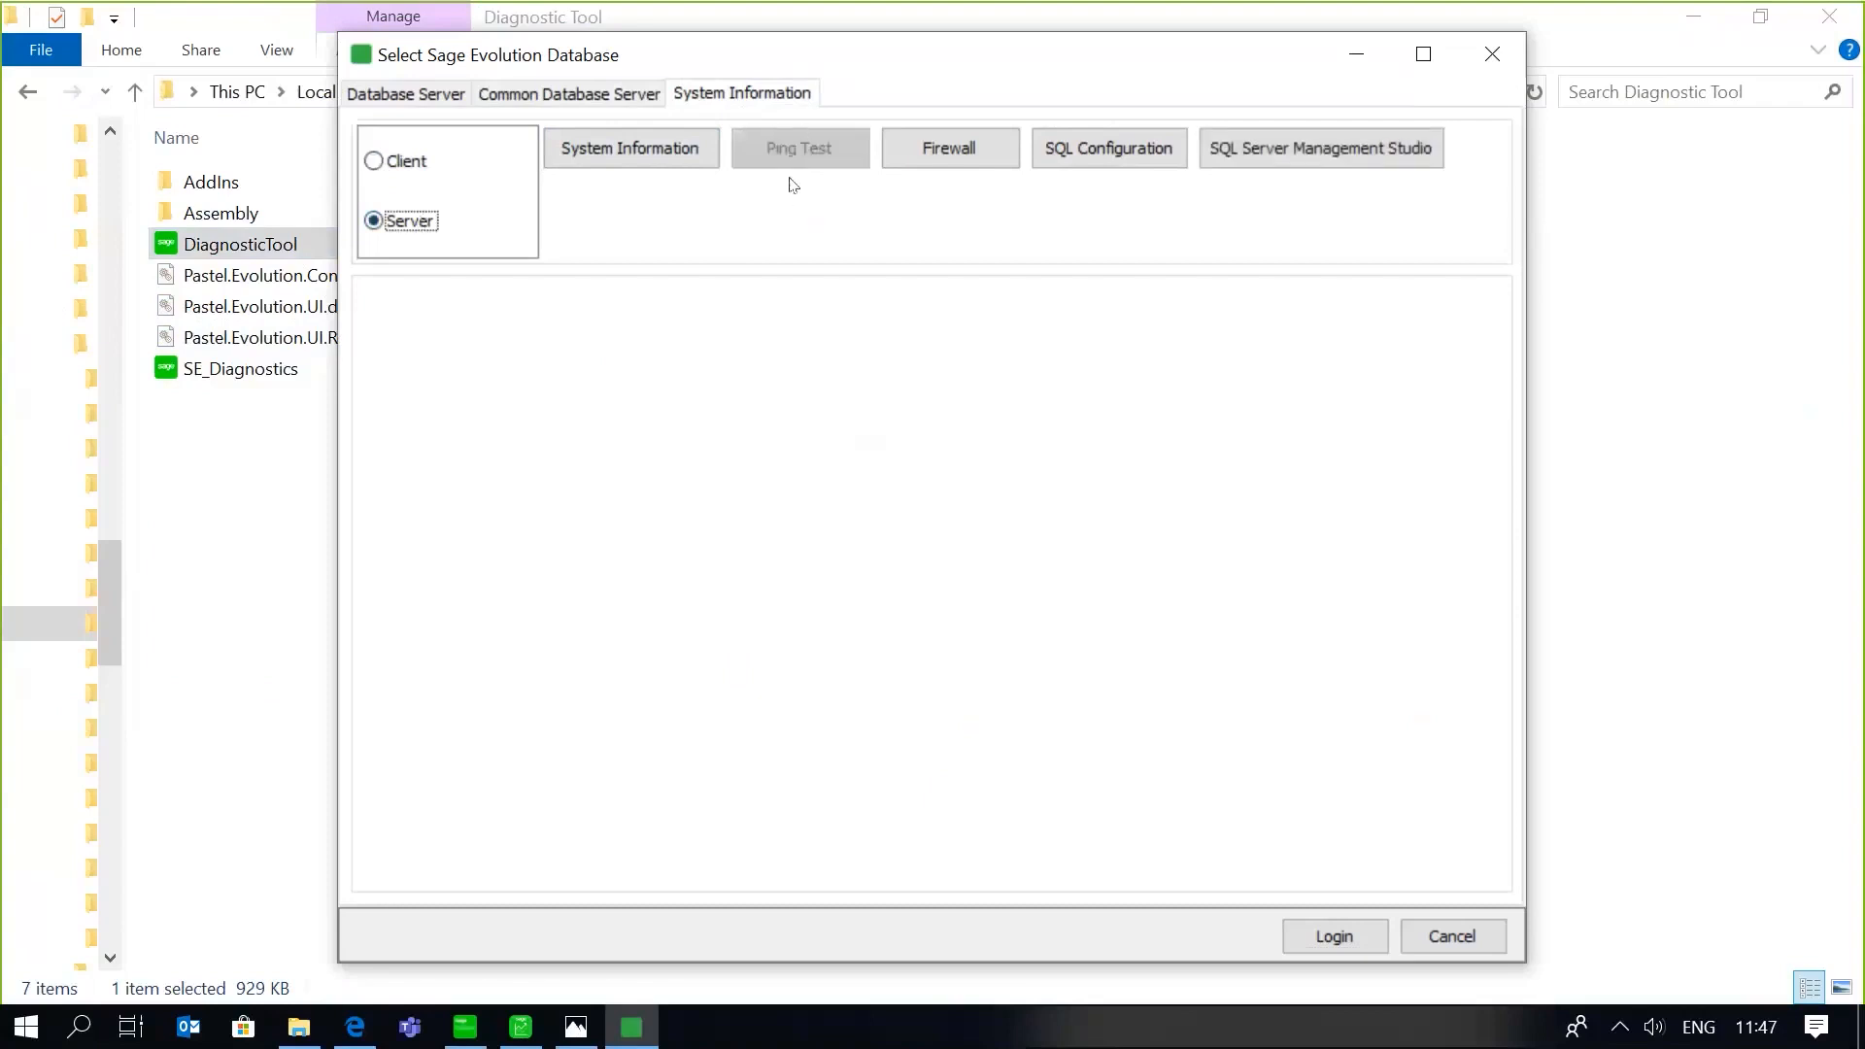
pyautogui.click(425, 162)
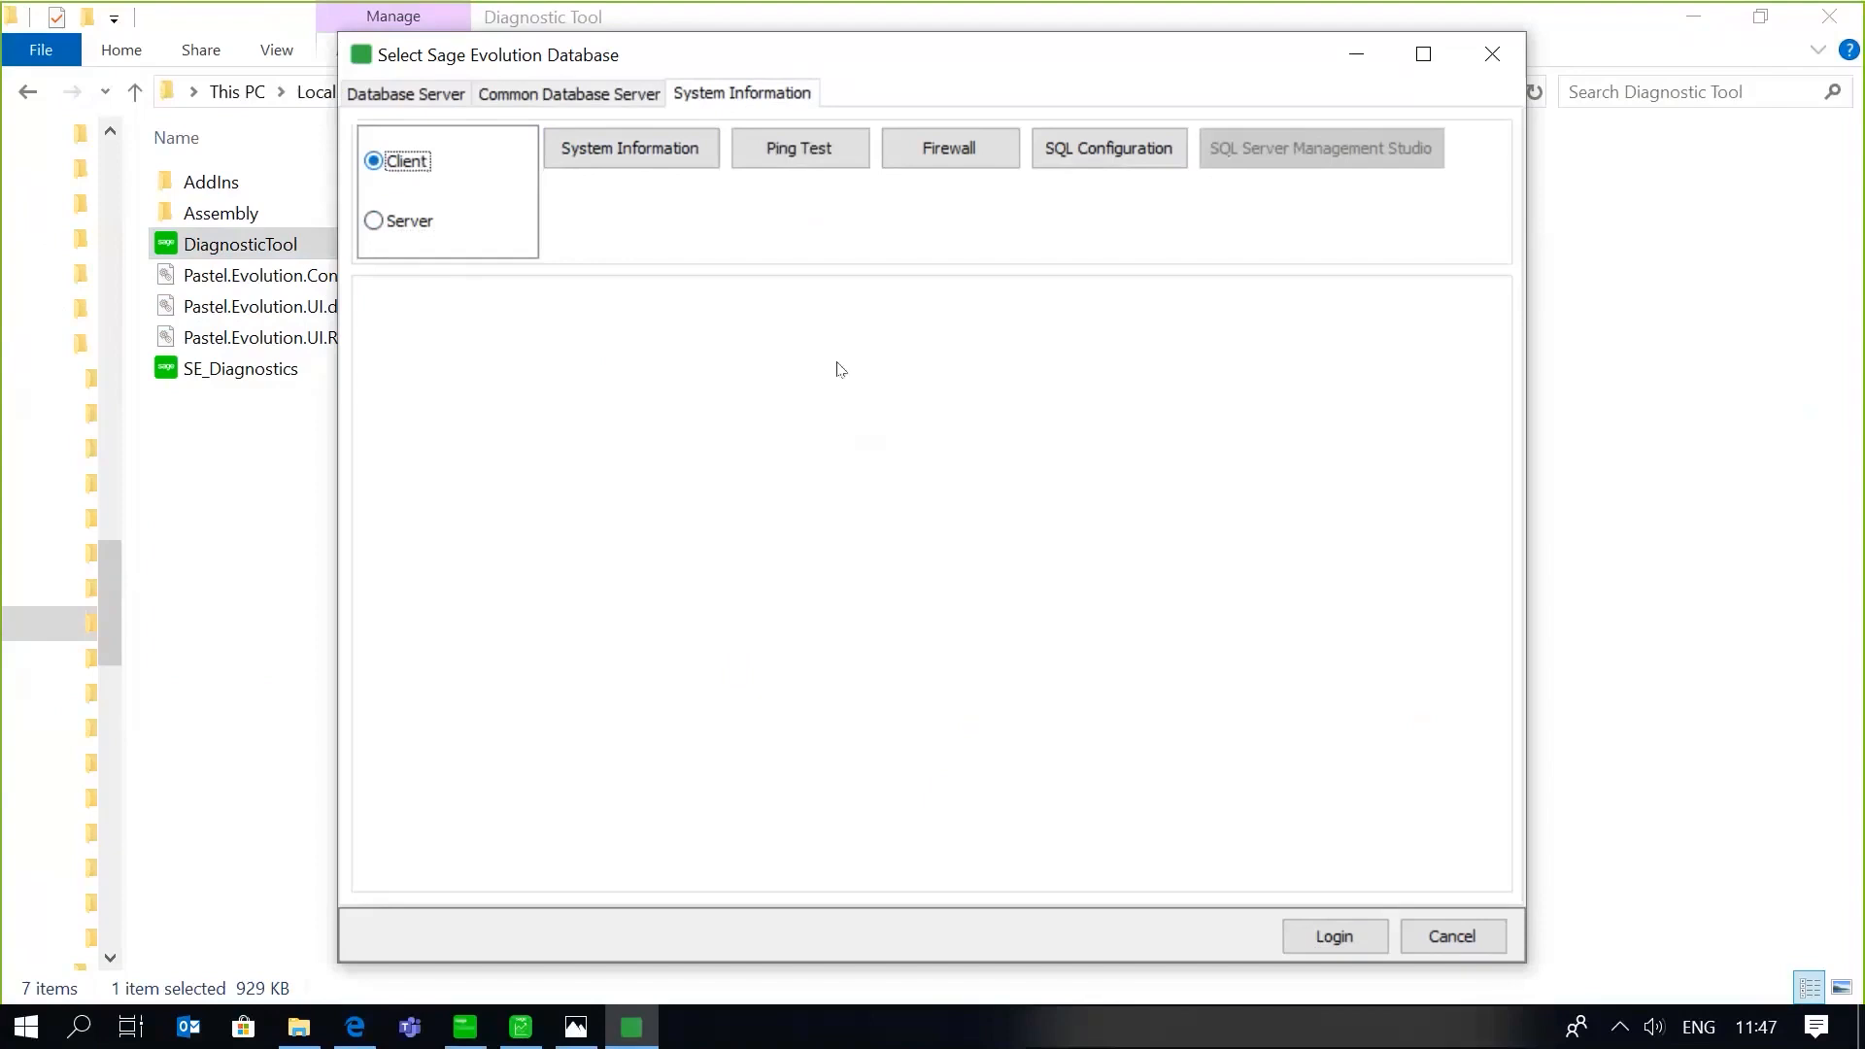
# Log in to the Version 720 March 2019 database and open the Diagnostic Check
pyautogui.click(1329, 938)
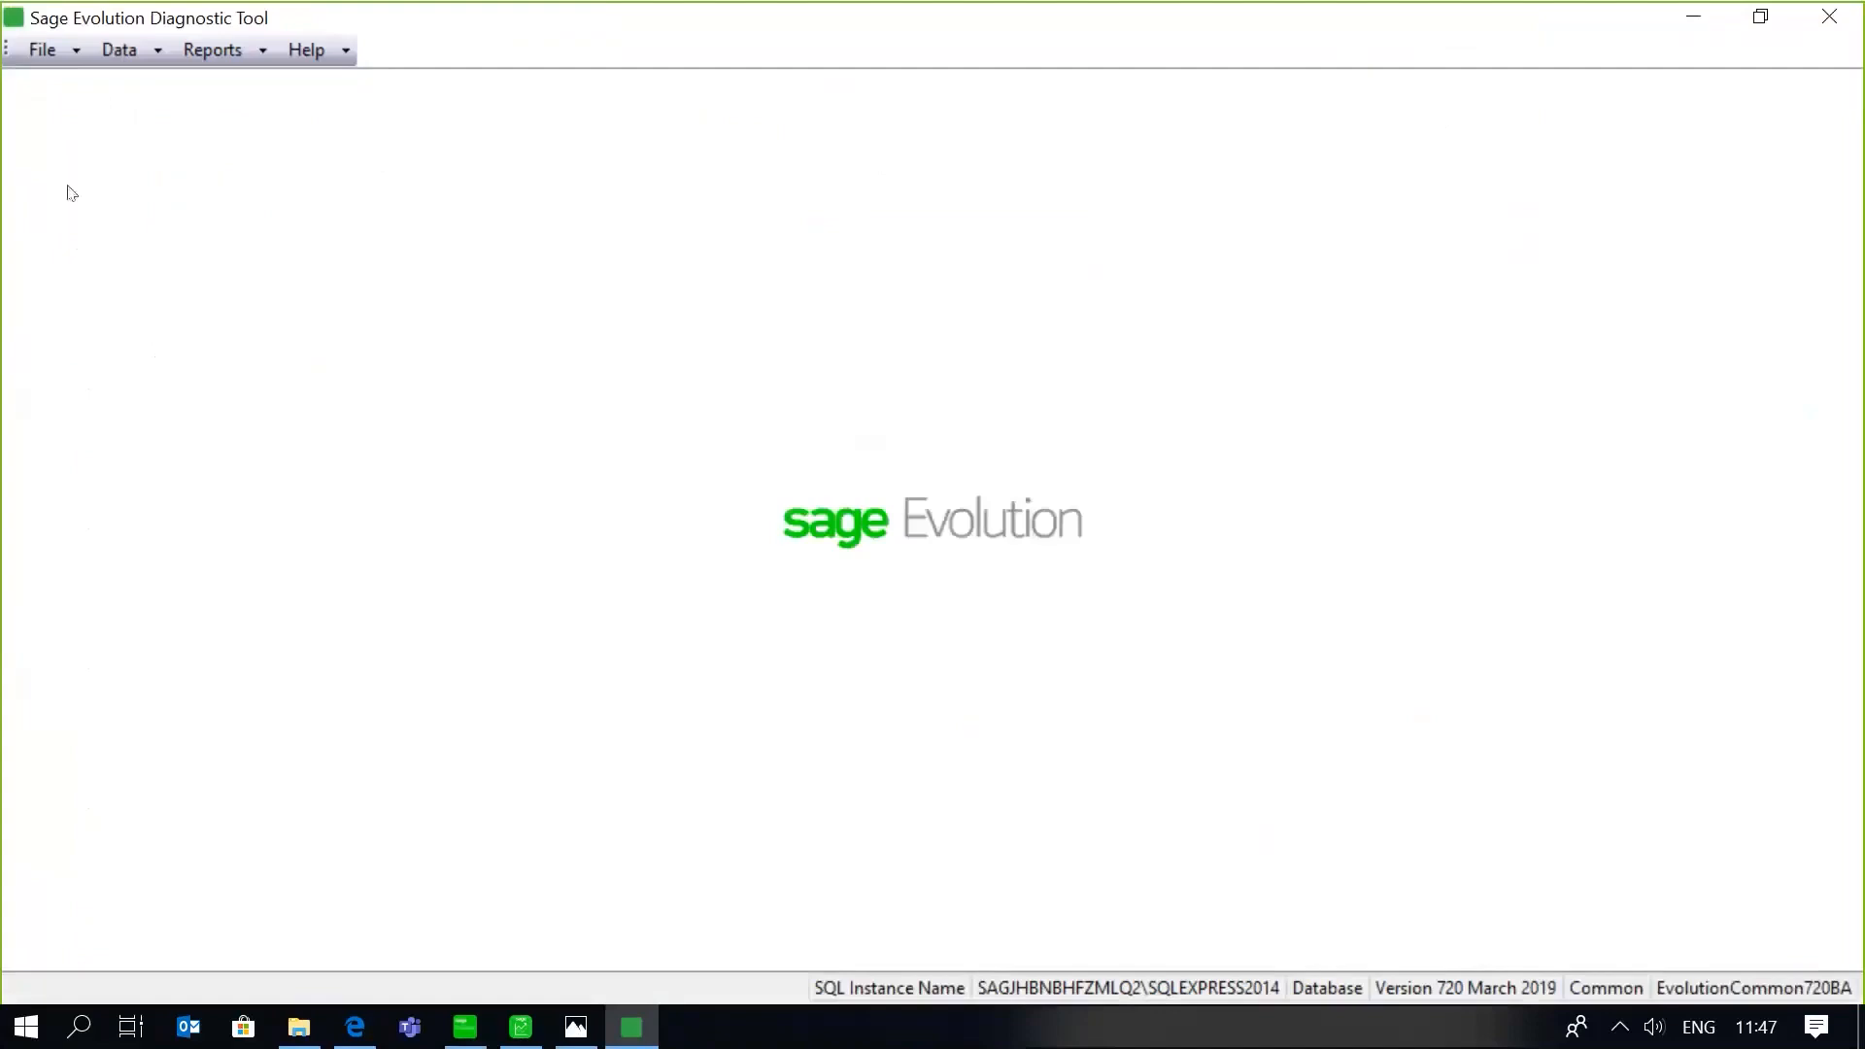
pyautogui.click(78, 56)
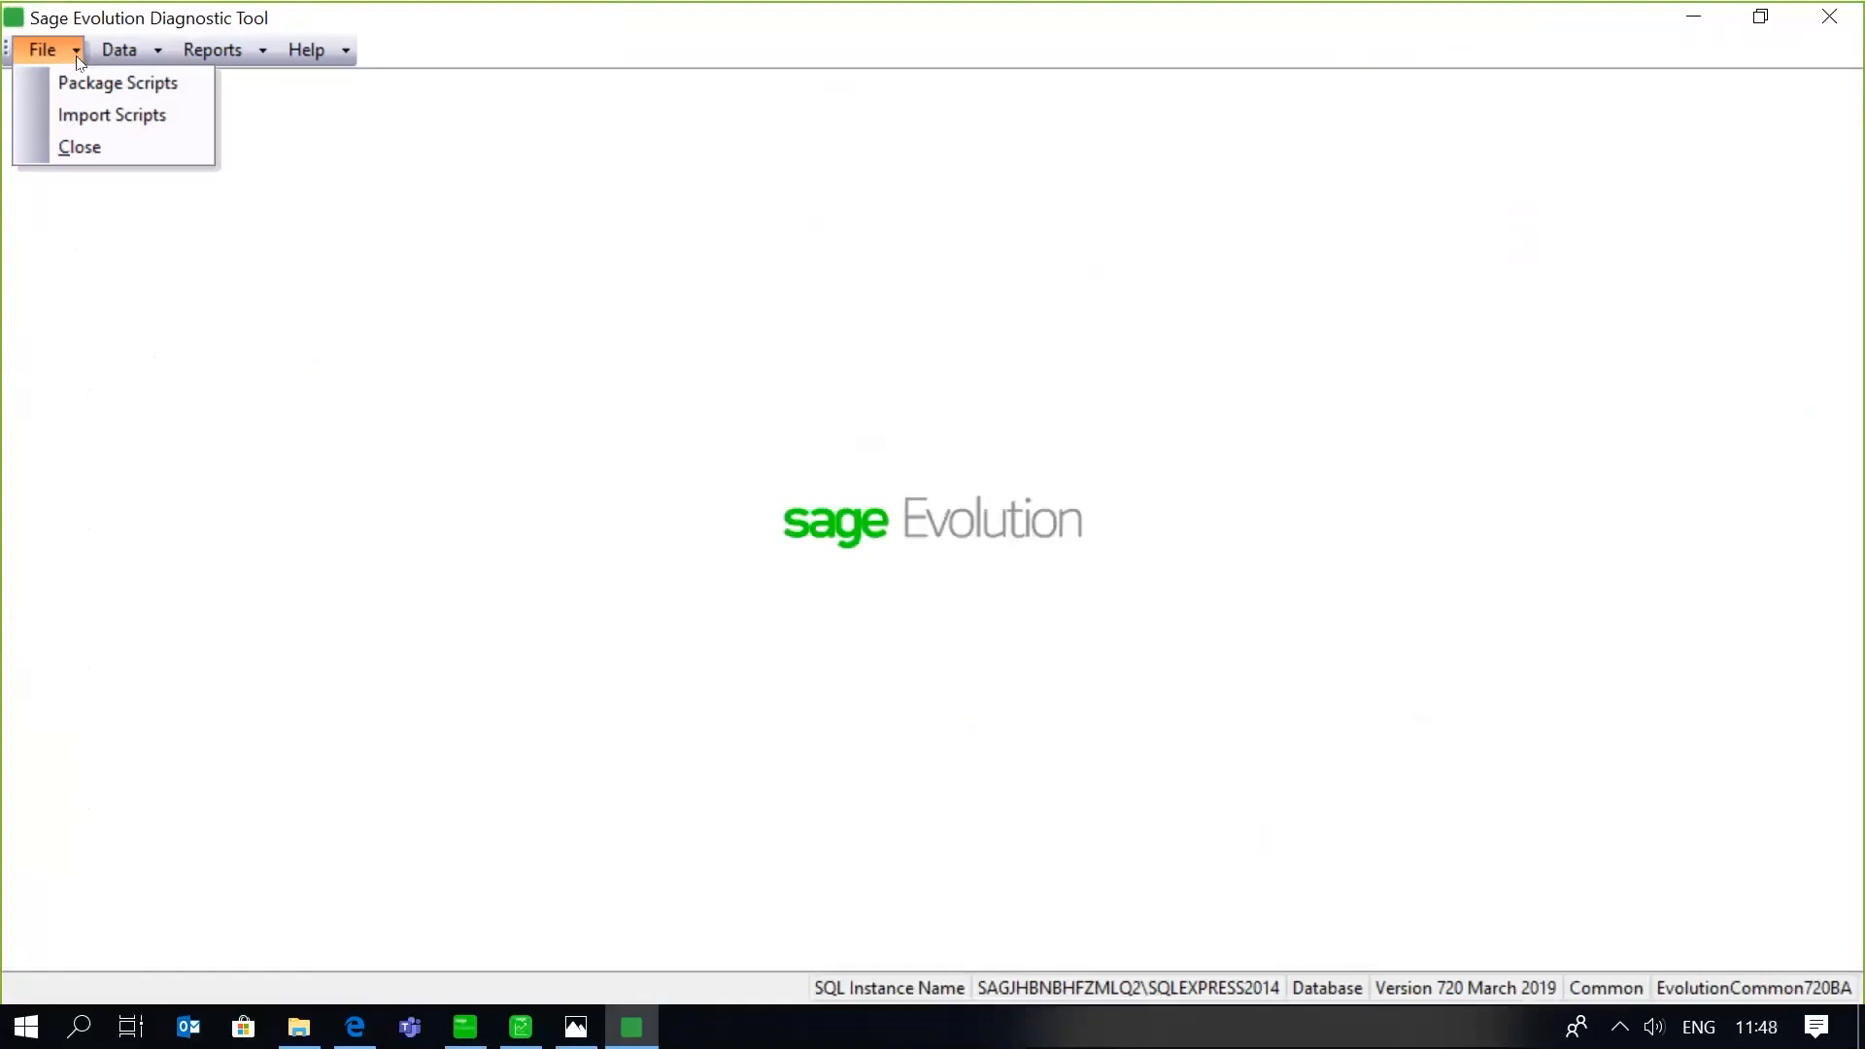
pyautogui.moveTo(113, 54)
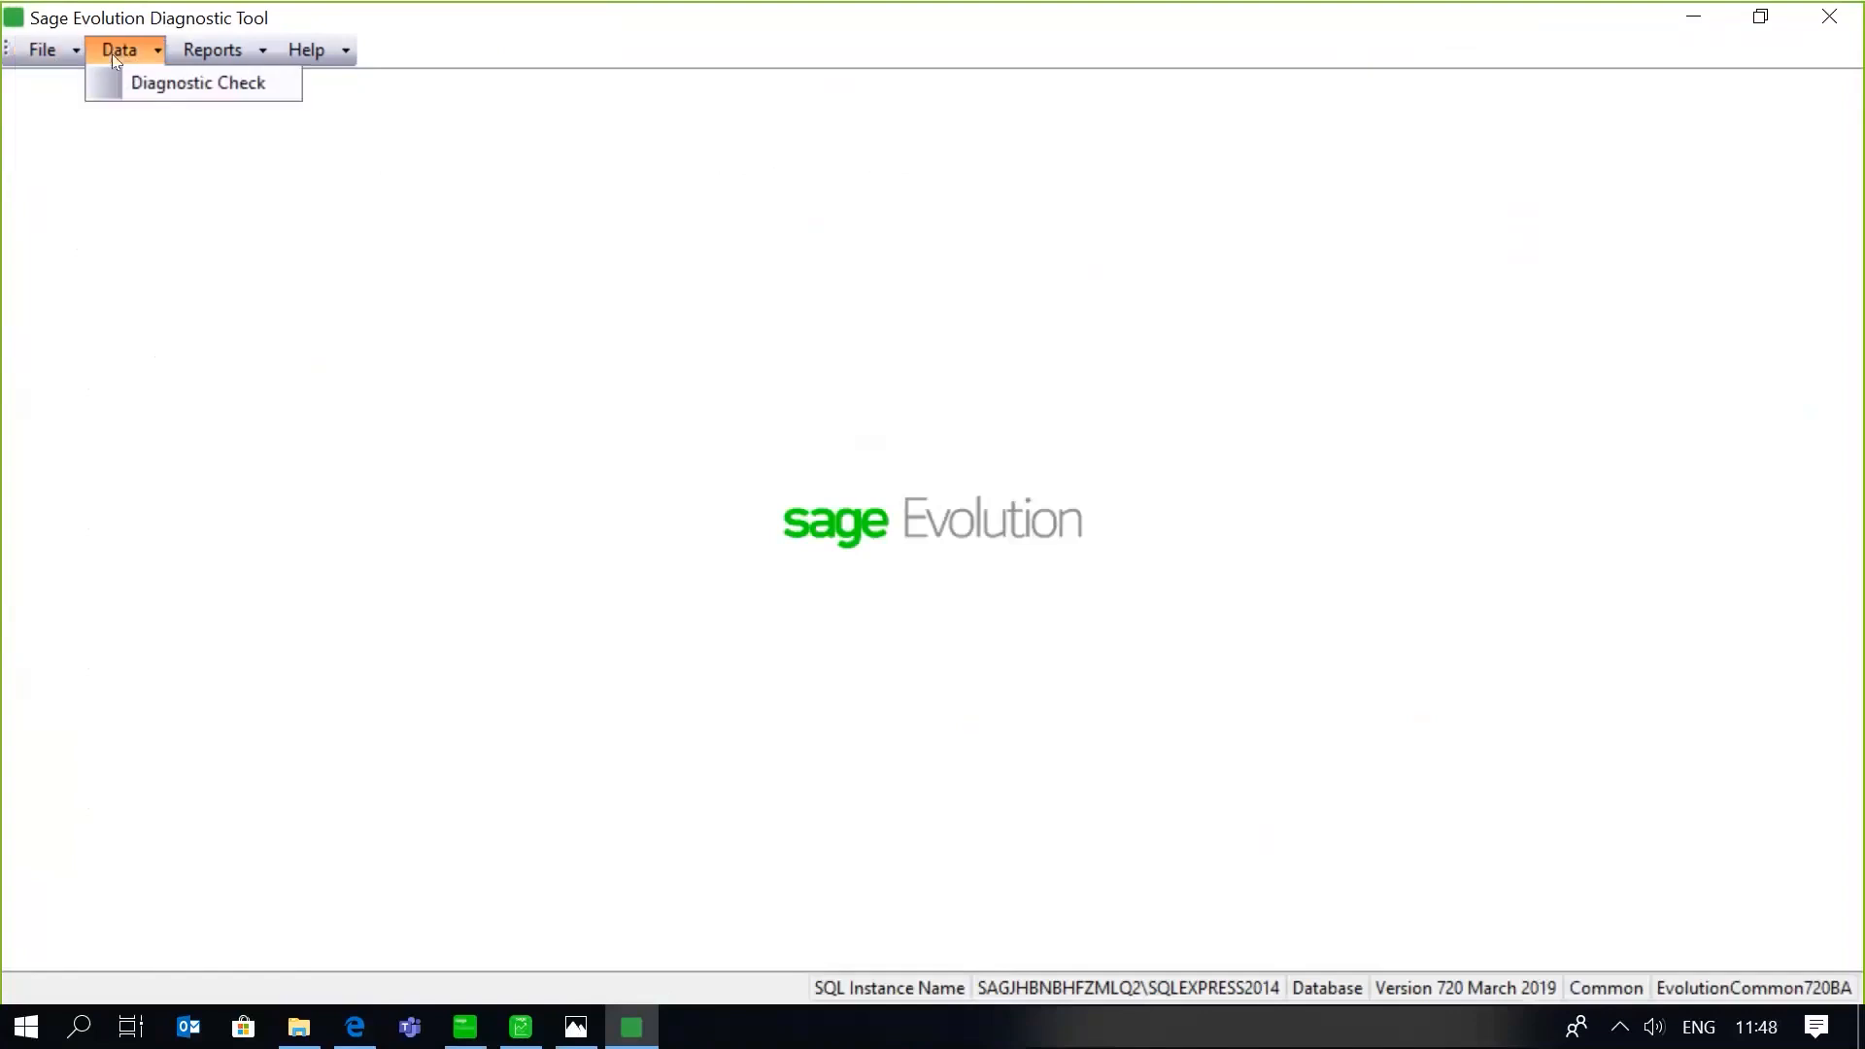
pyautogui.click(152, 86)
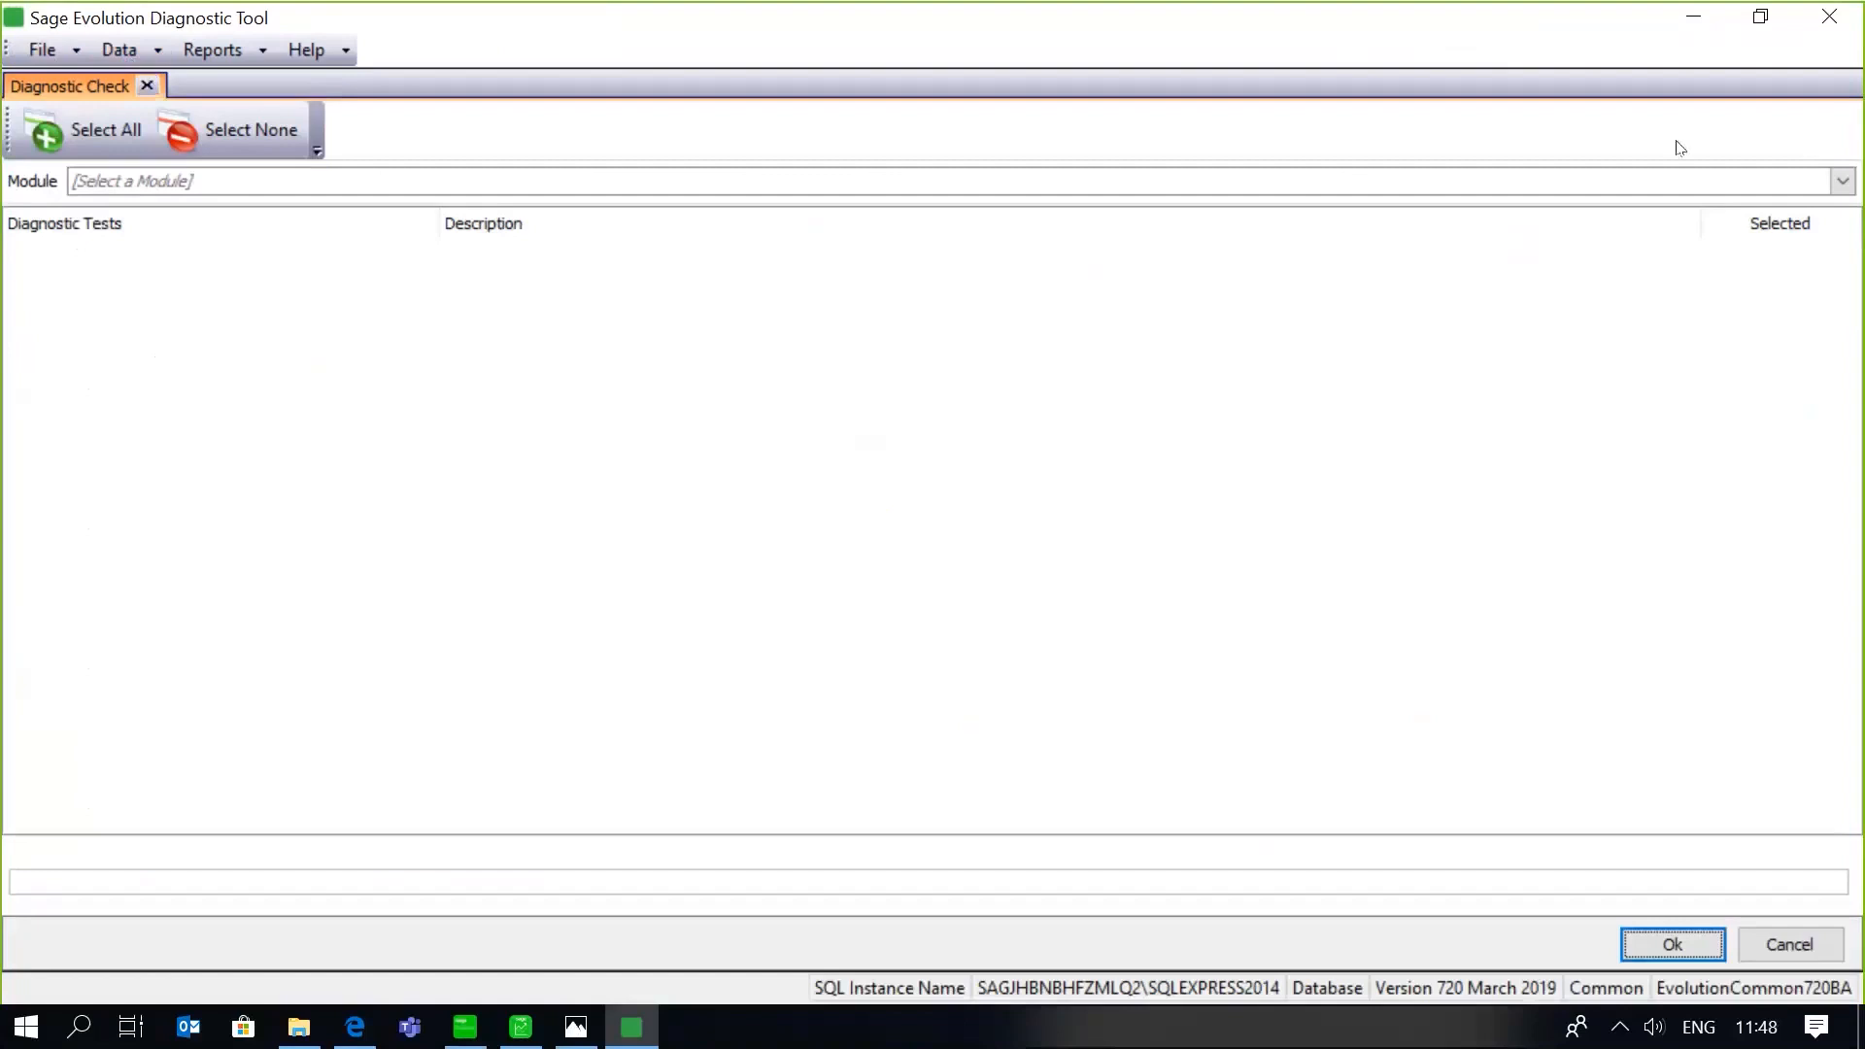
# Examine the diagnostic tests offered for the Accounts Payable, Accounts Receivable, Common, General Ledger, Implementation Checks, Inventory and Tax modules
pyautogui.click(1834, 181)
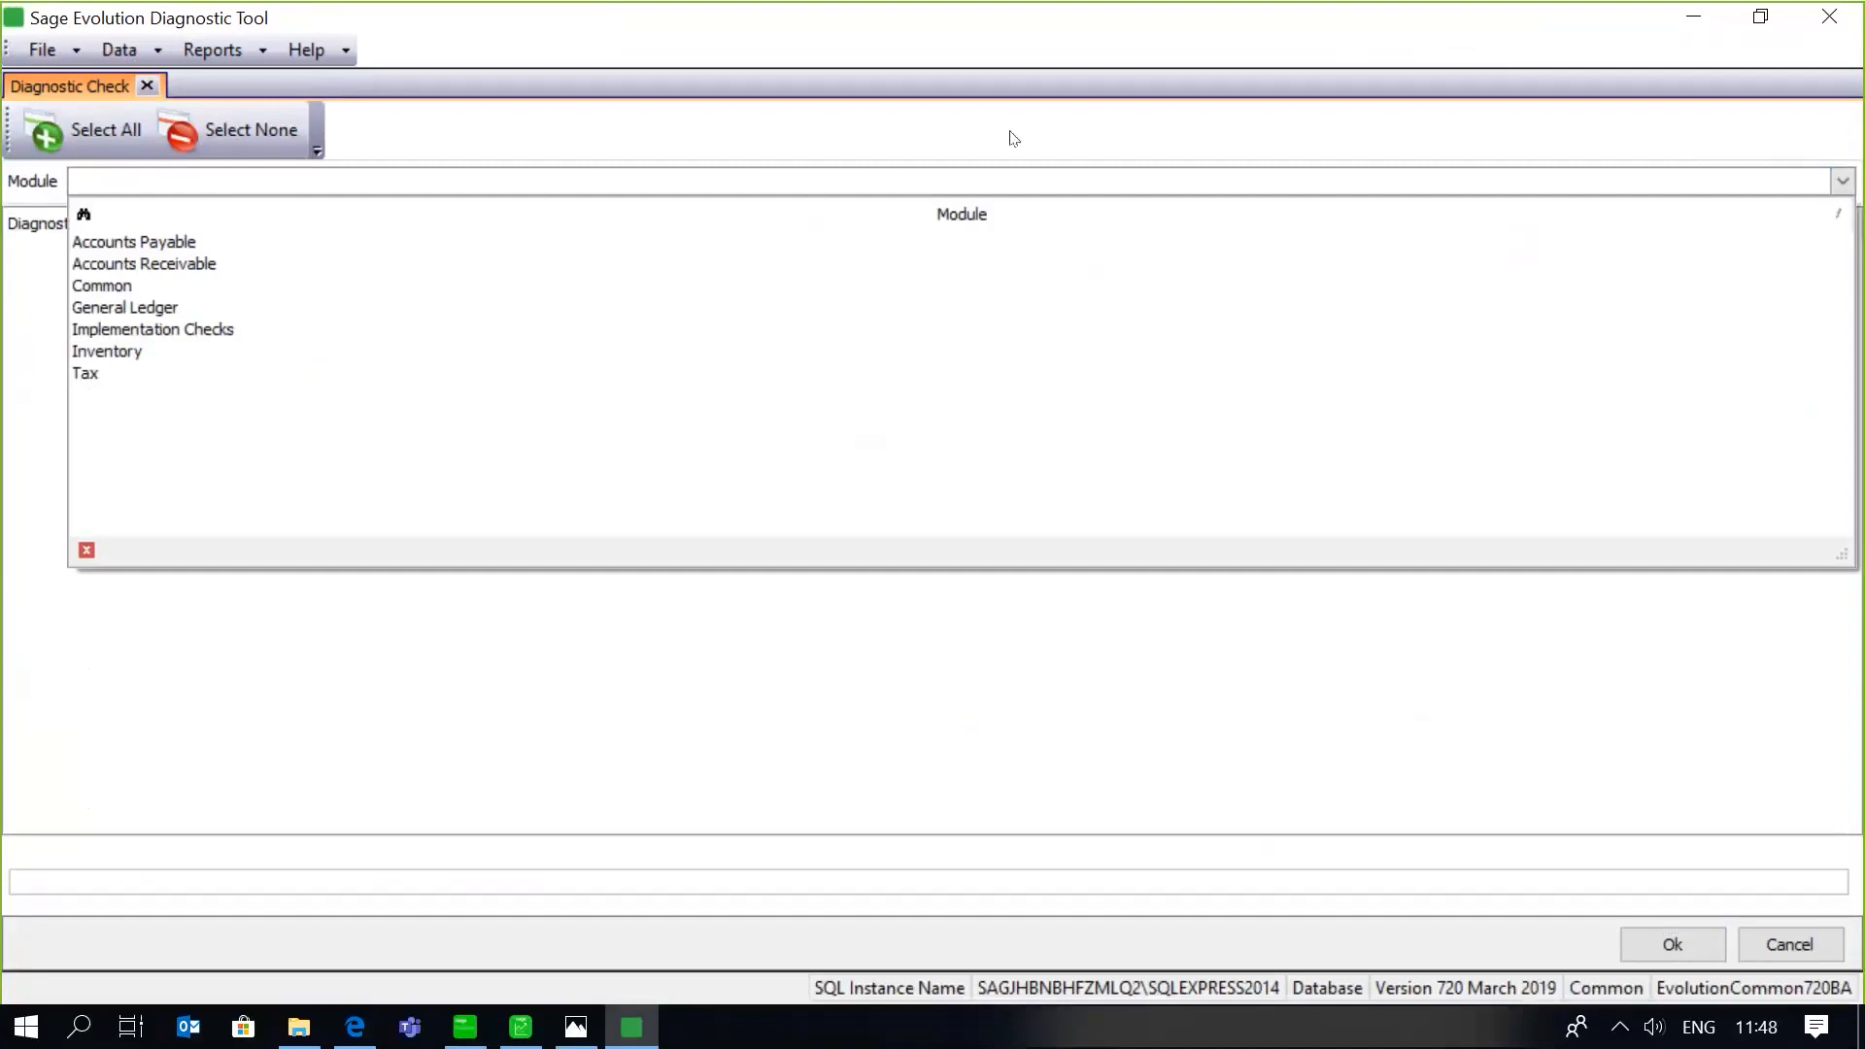
pyautogui.click(155, 244)
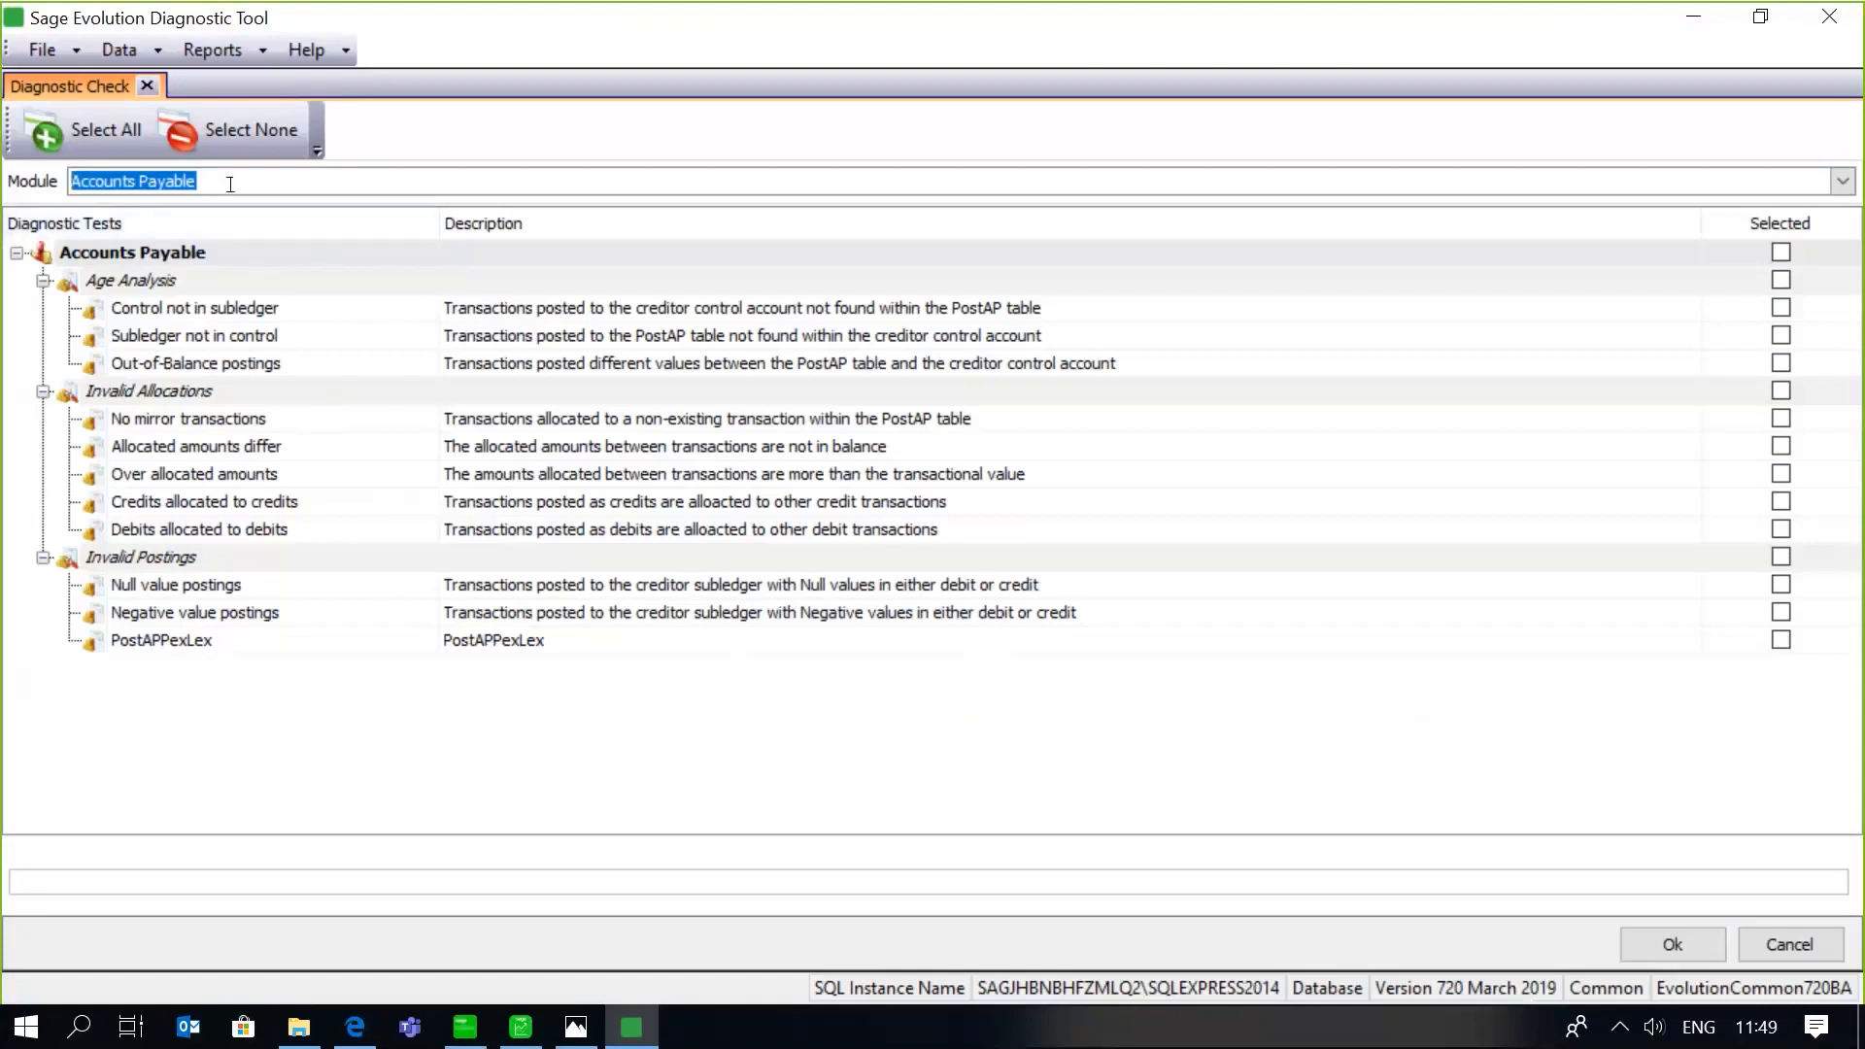
pyautogui.click(1843, 181)
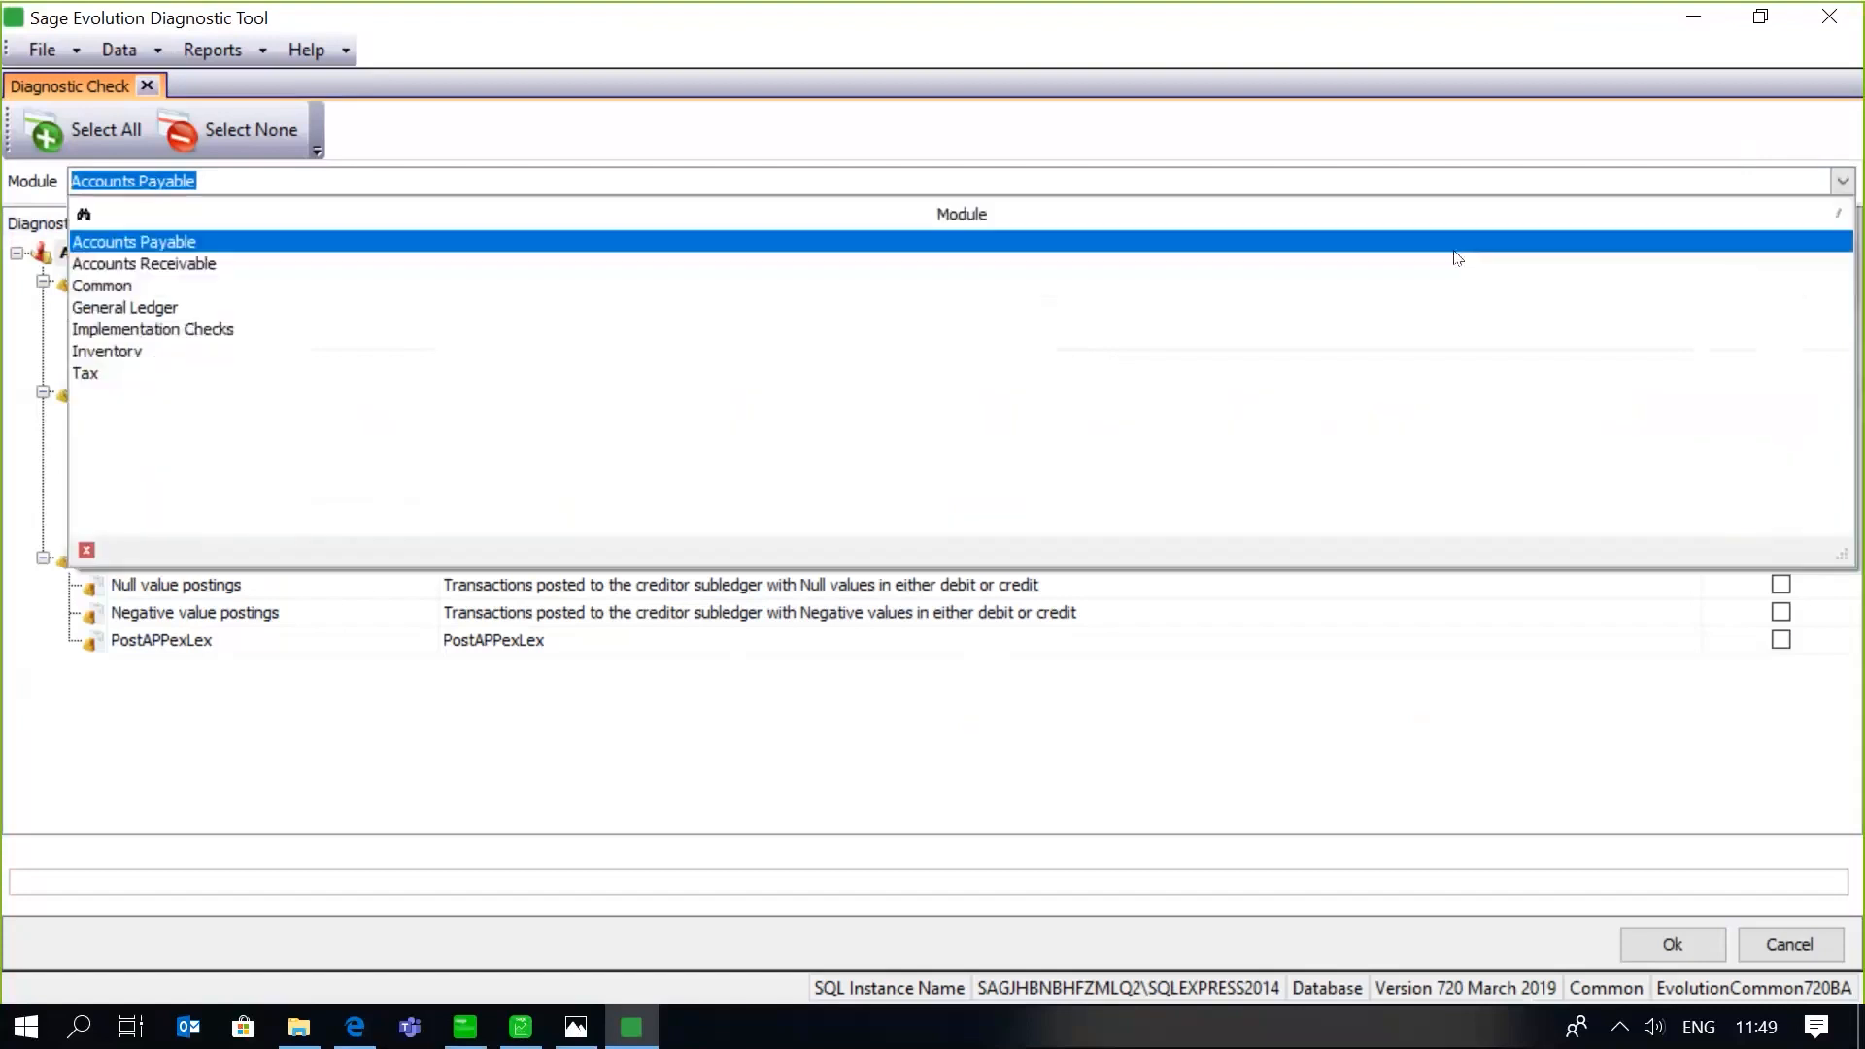
pyautogui.click(309, 271)
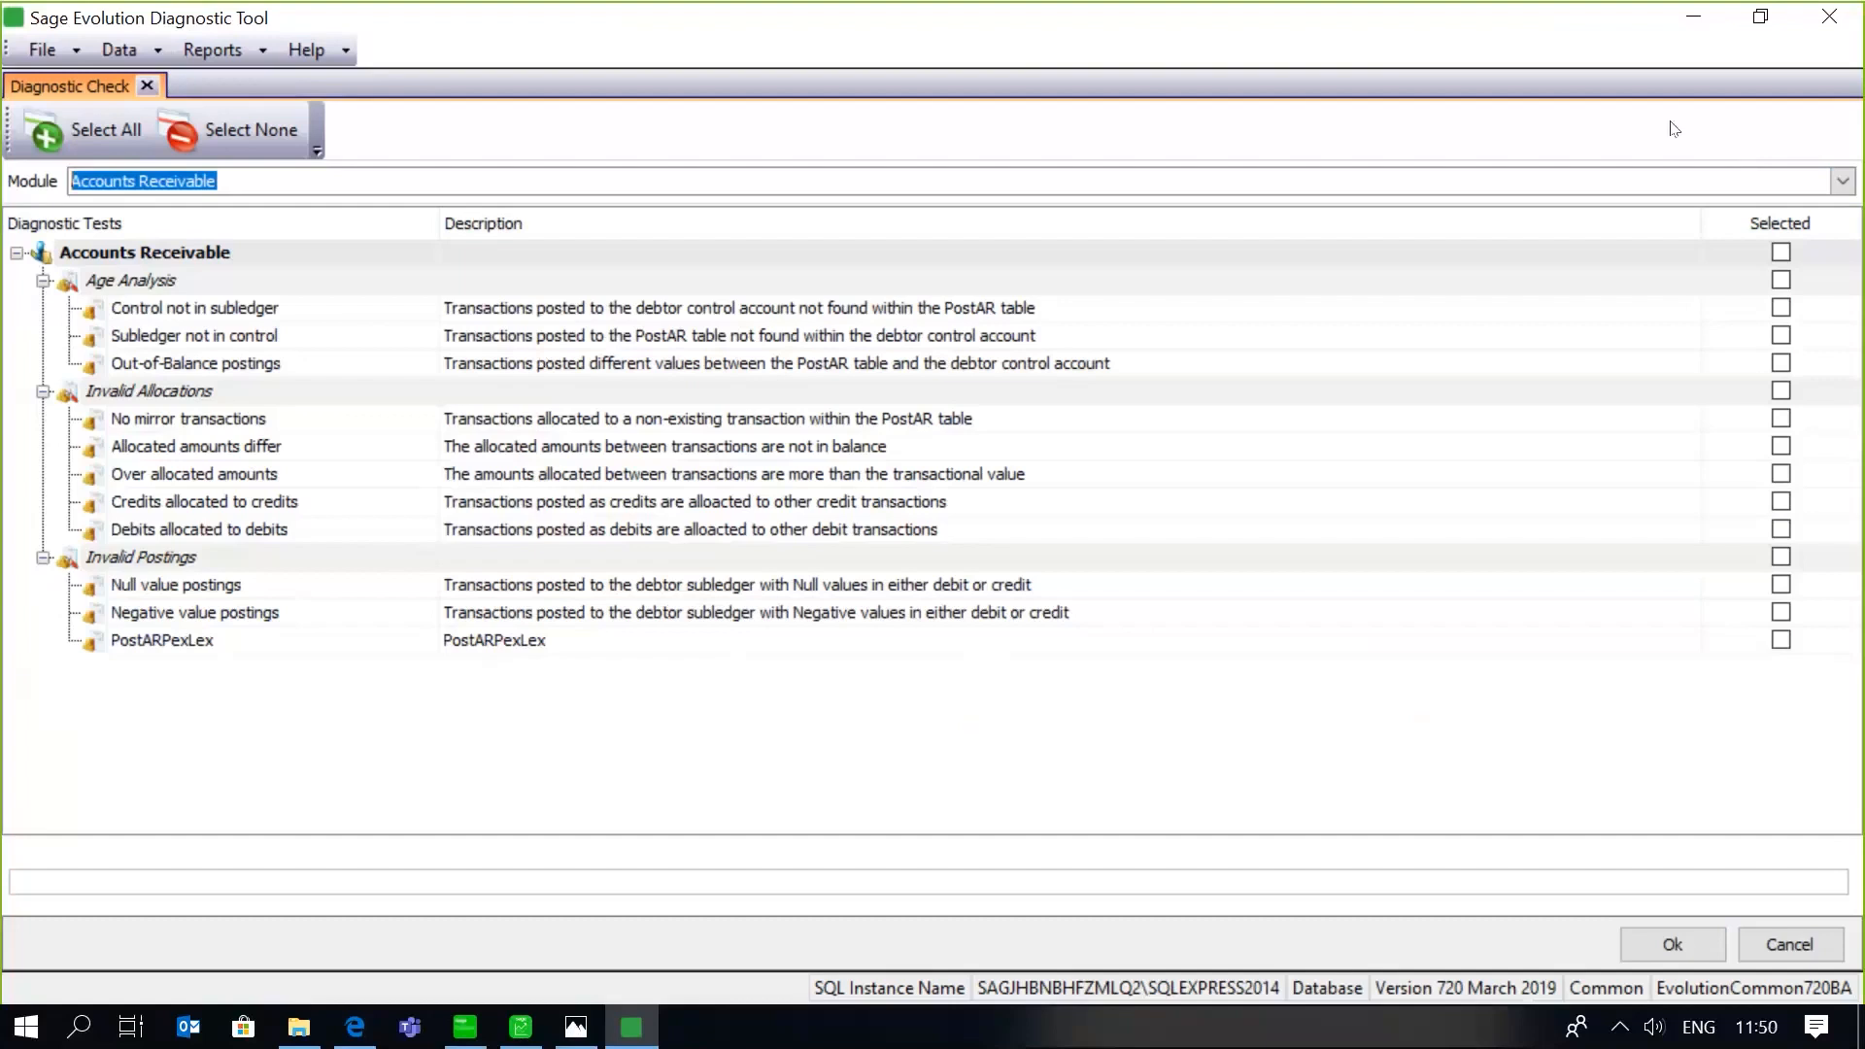
pyautogui.click(1843, 182)
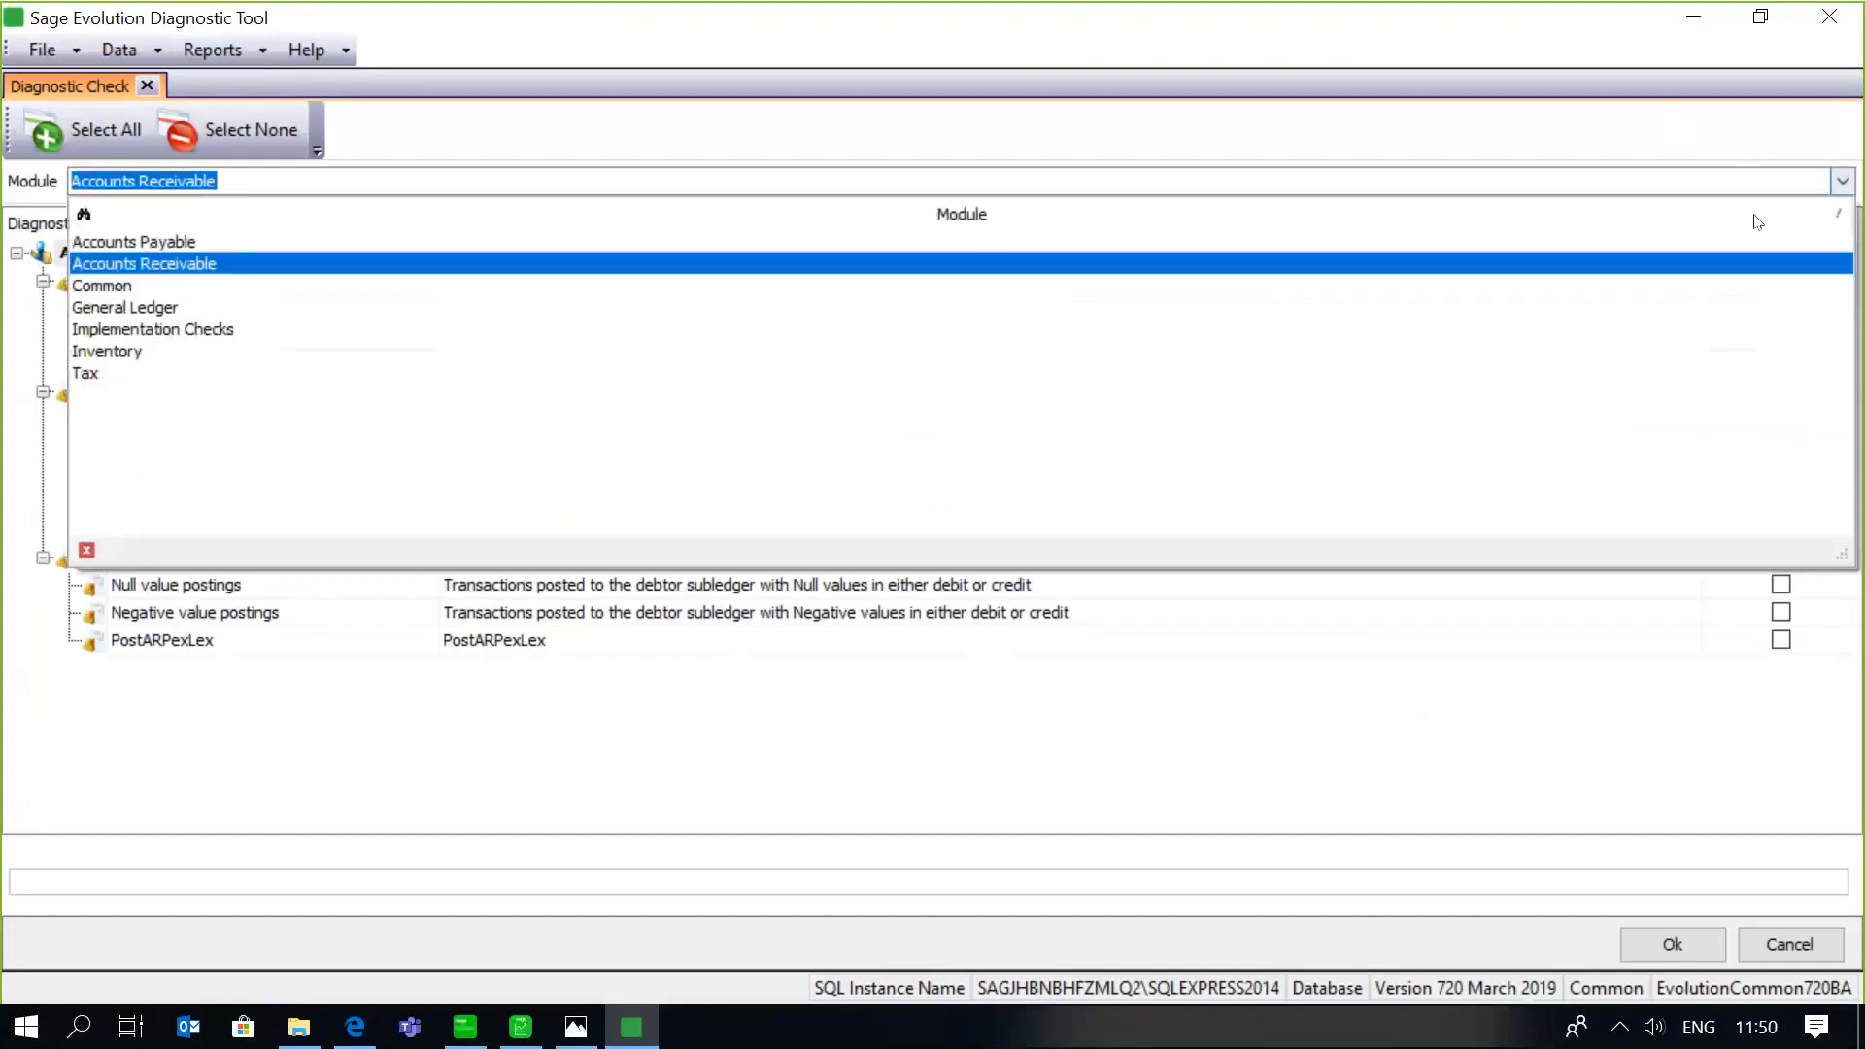
pyautogui.click(541, 302)
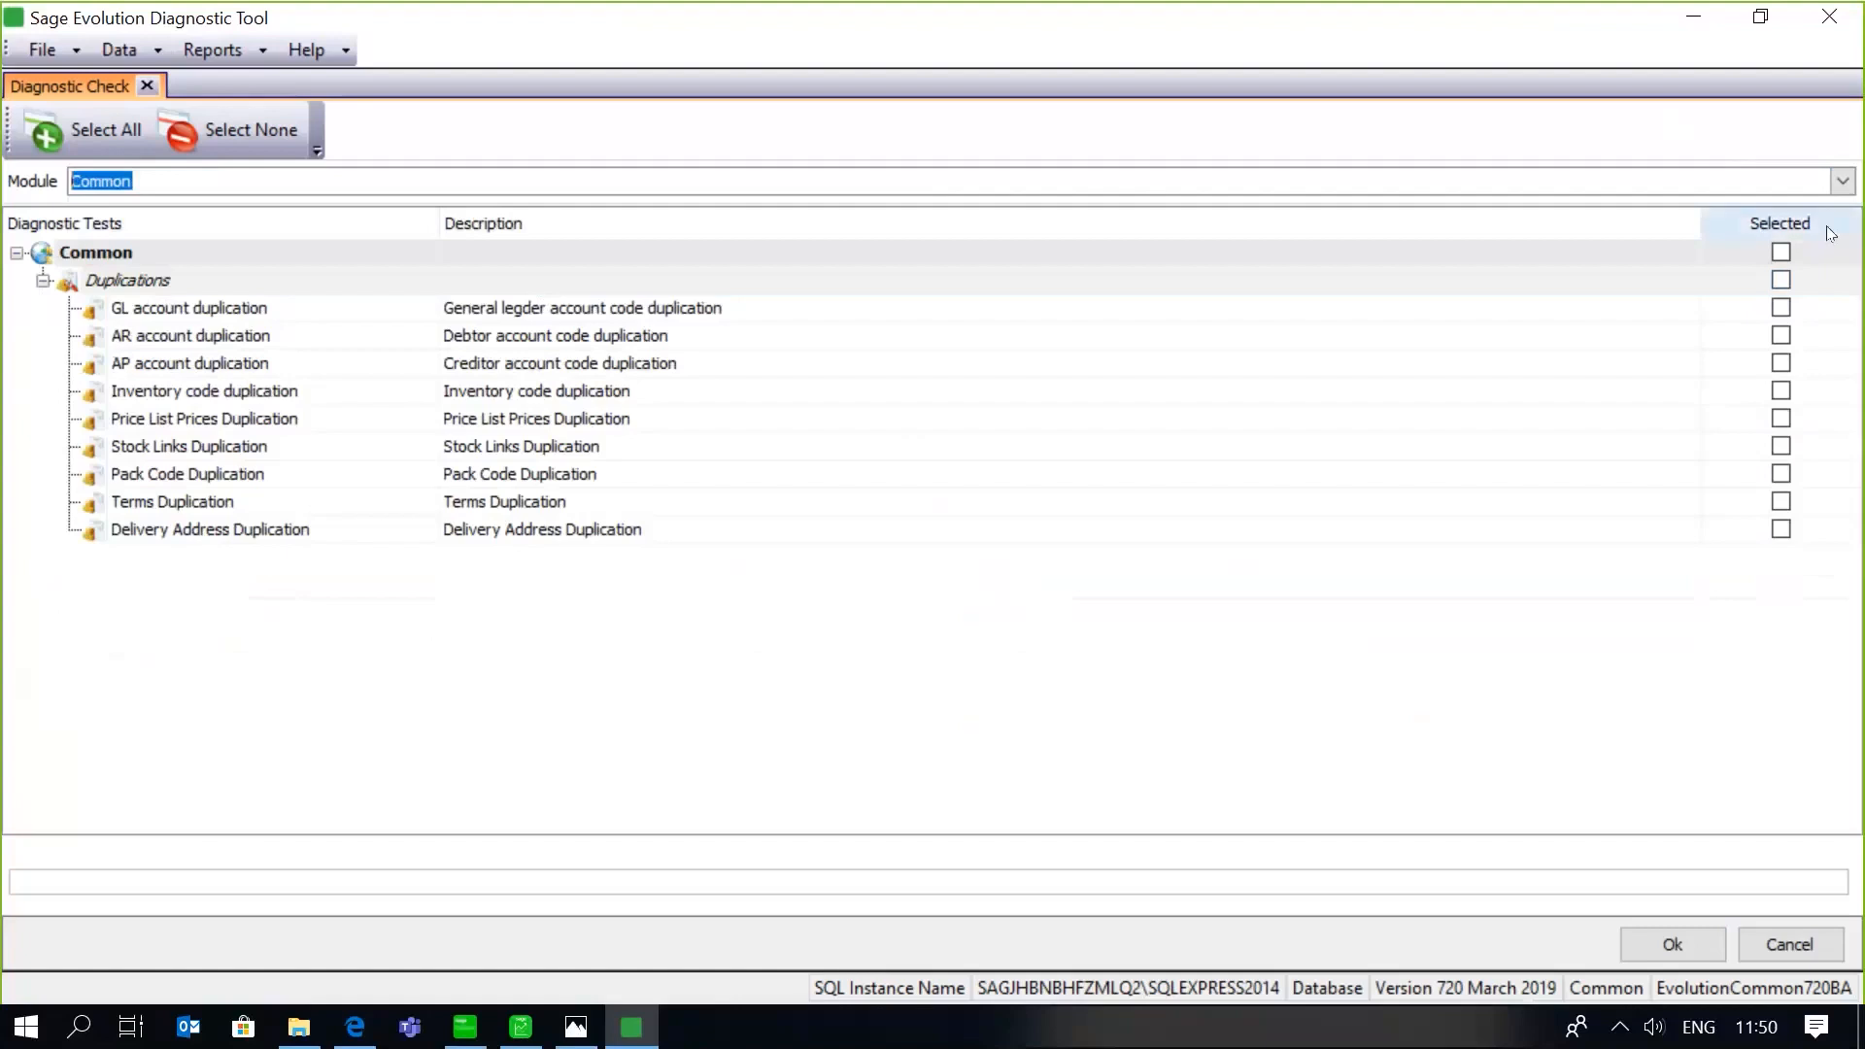
pyautogui.click(1838, 193)
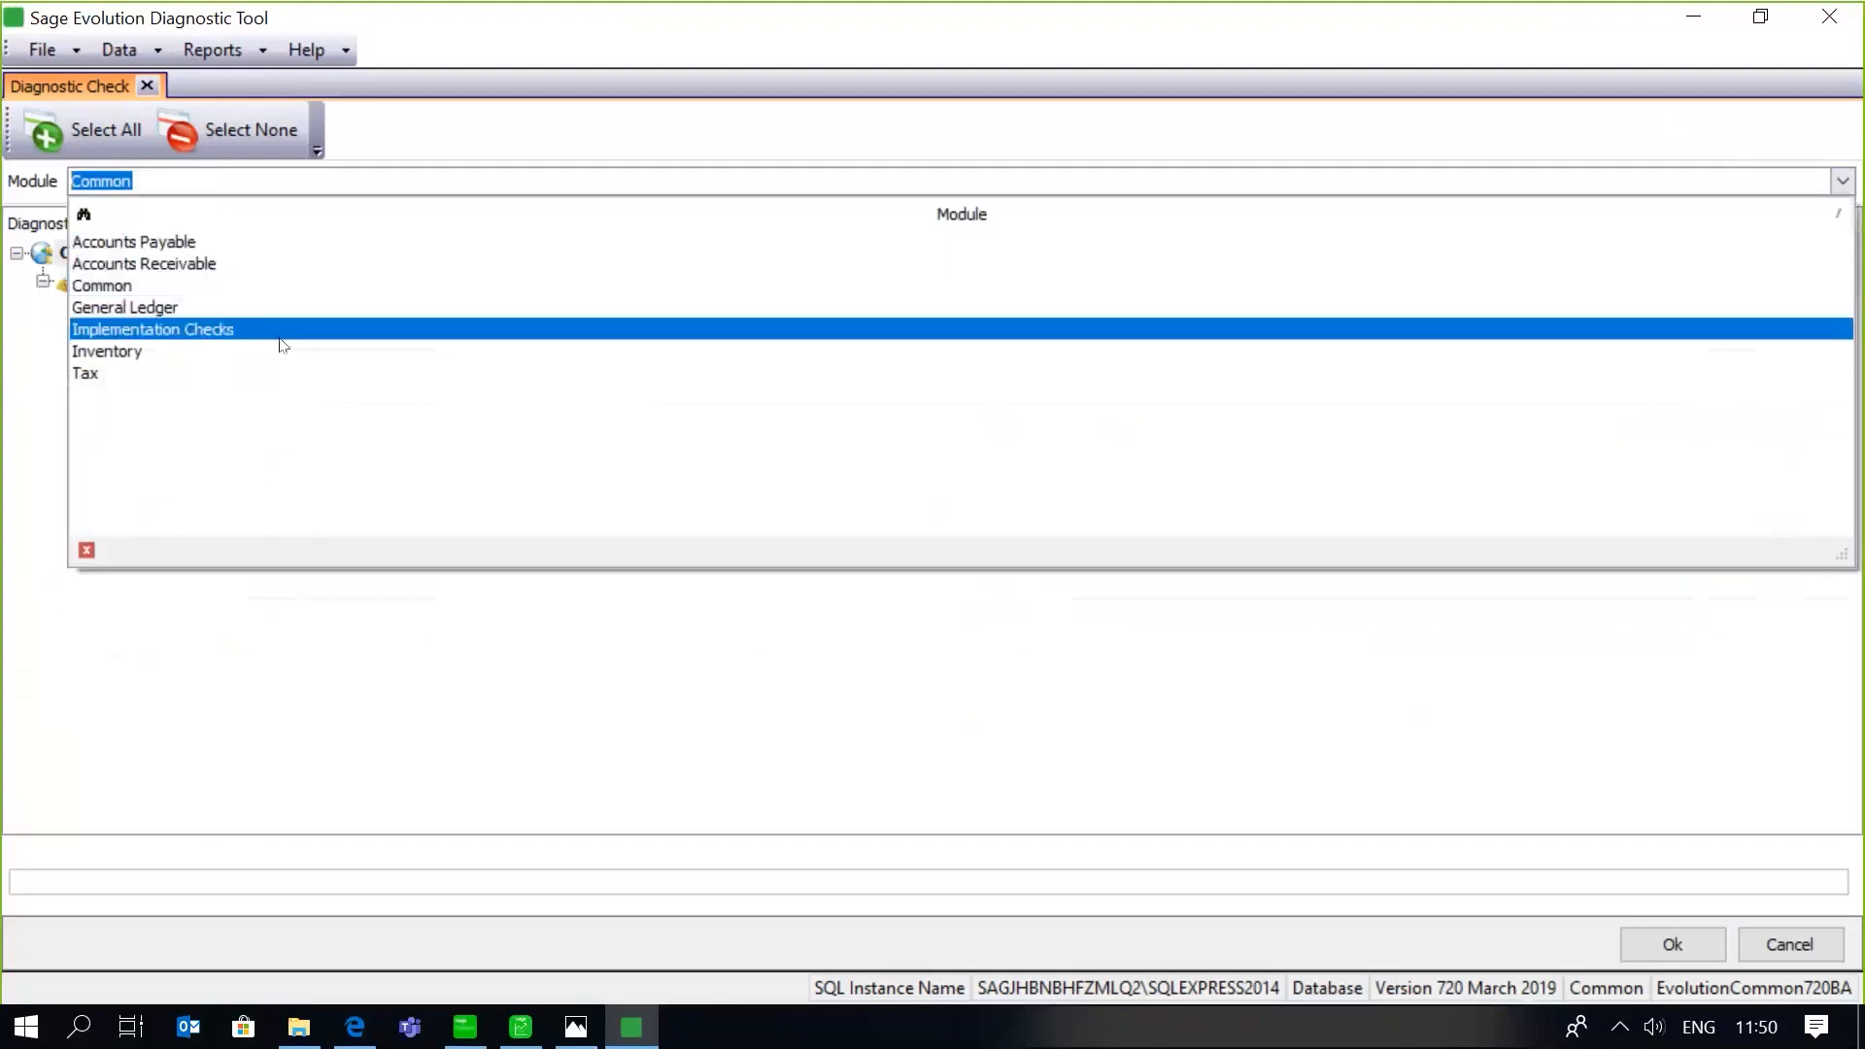
pyautogui.click(286, 309)
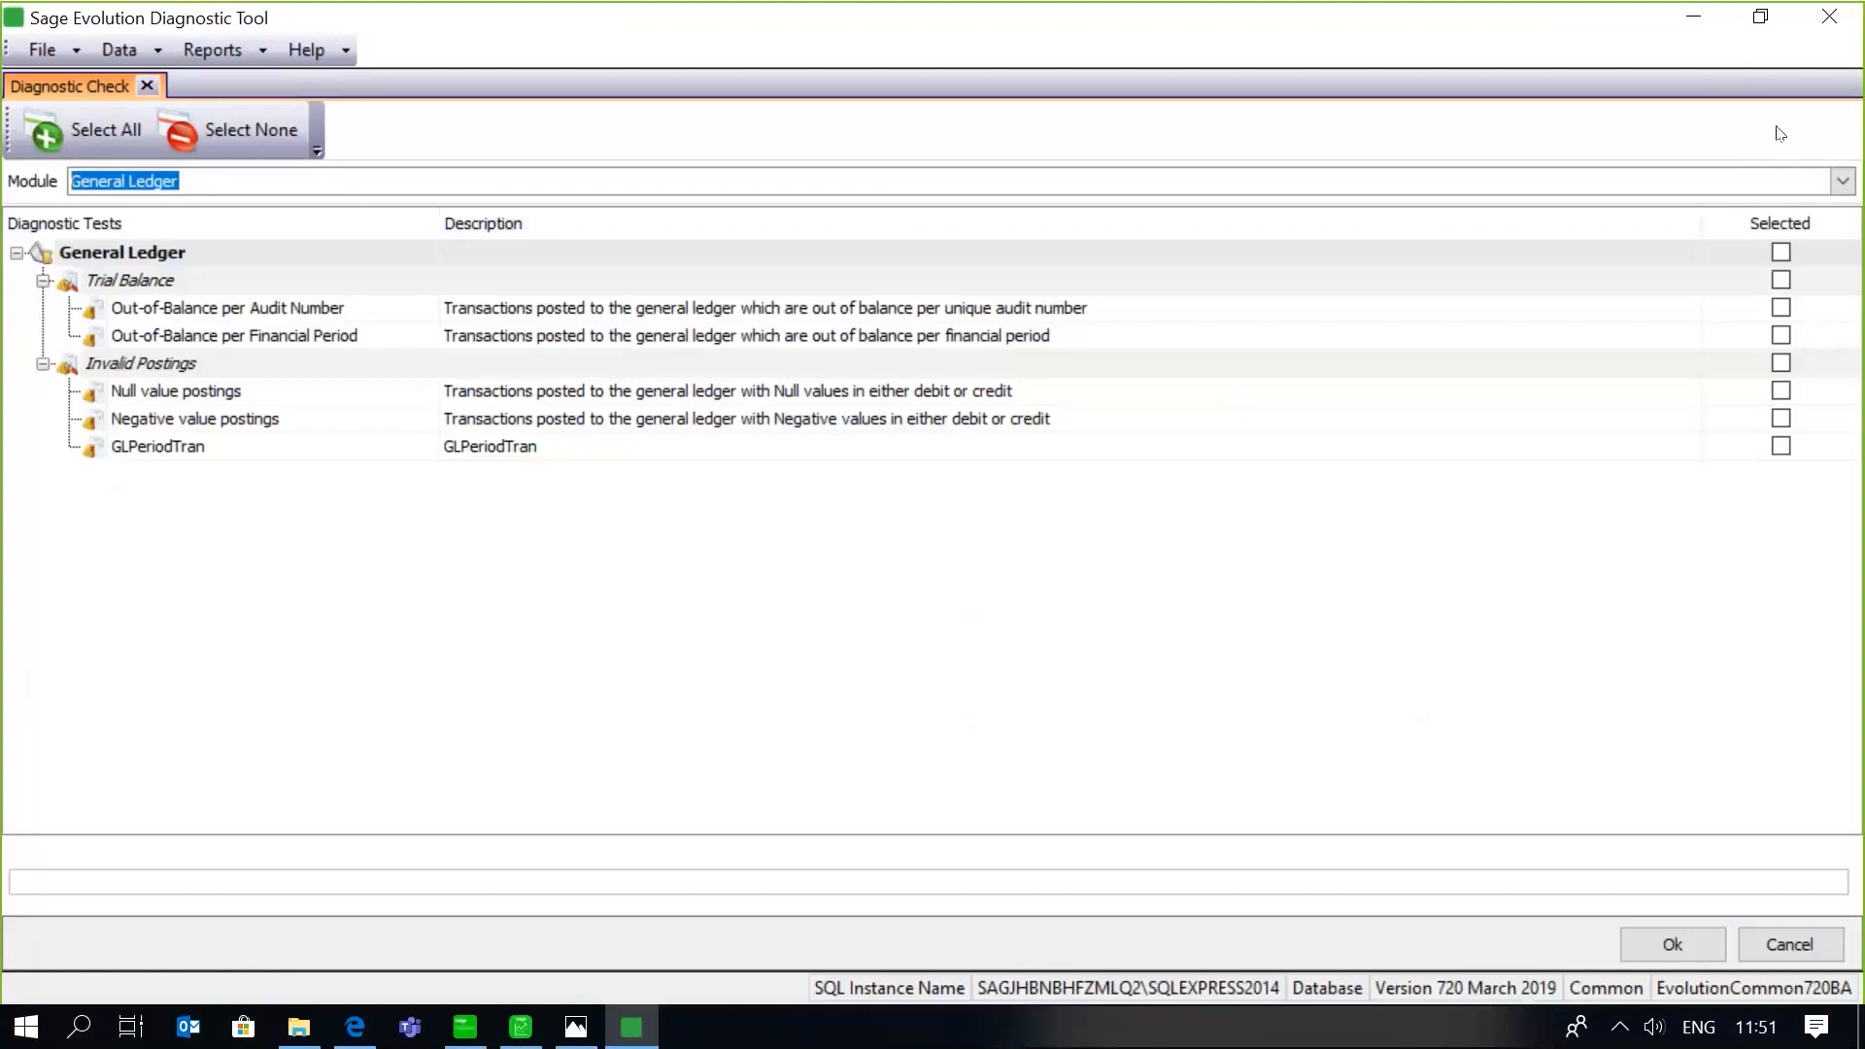
pyautogui.click(1843, 184)
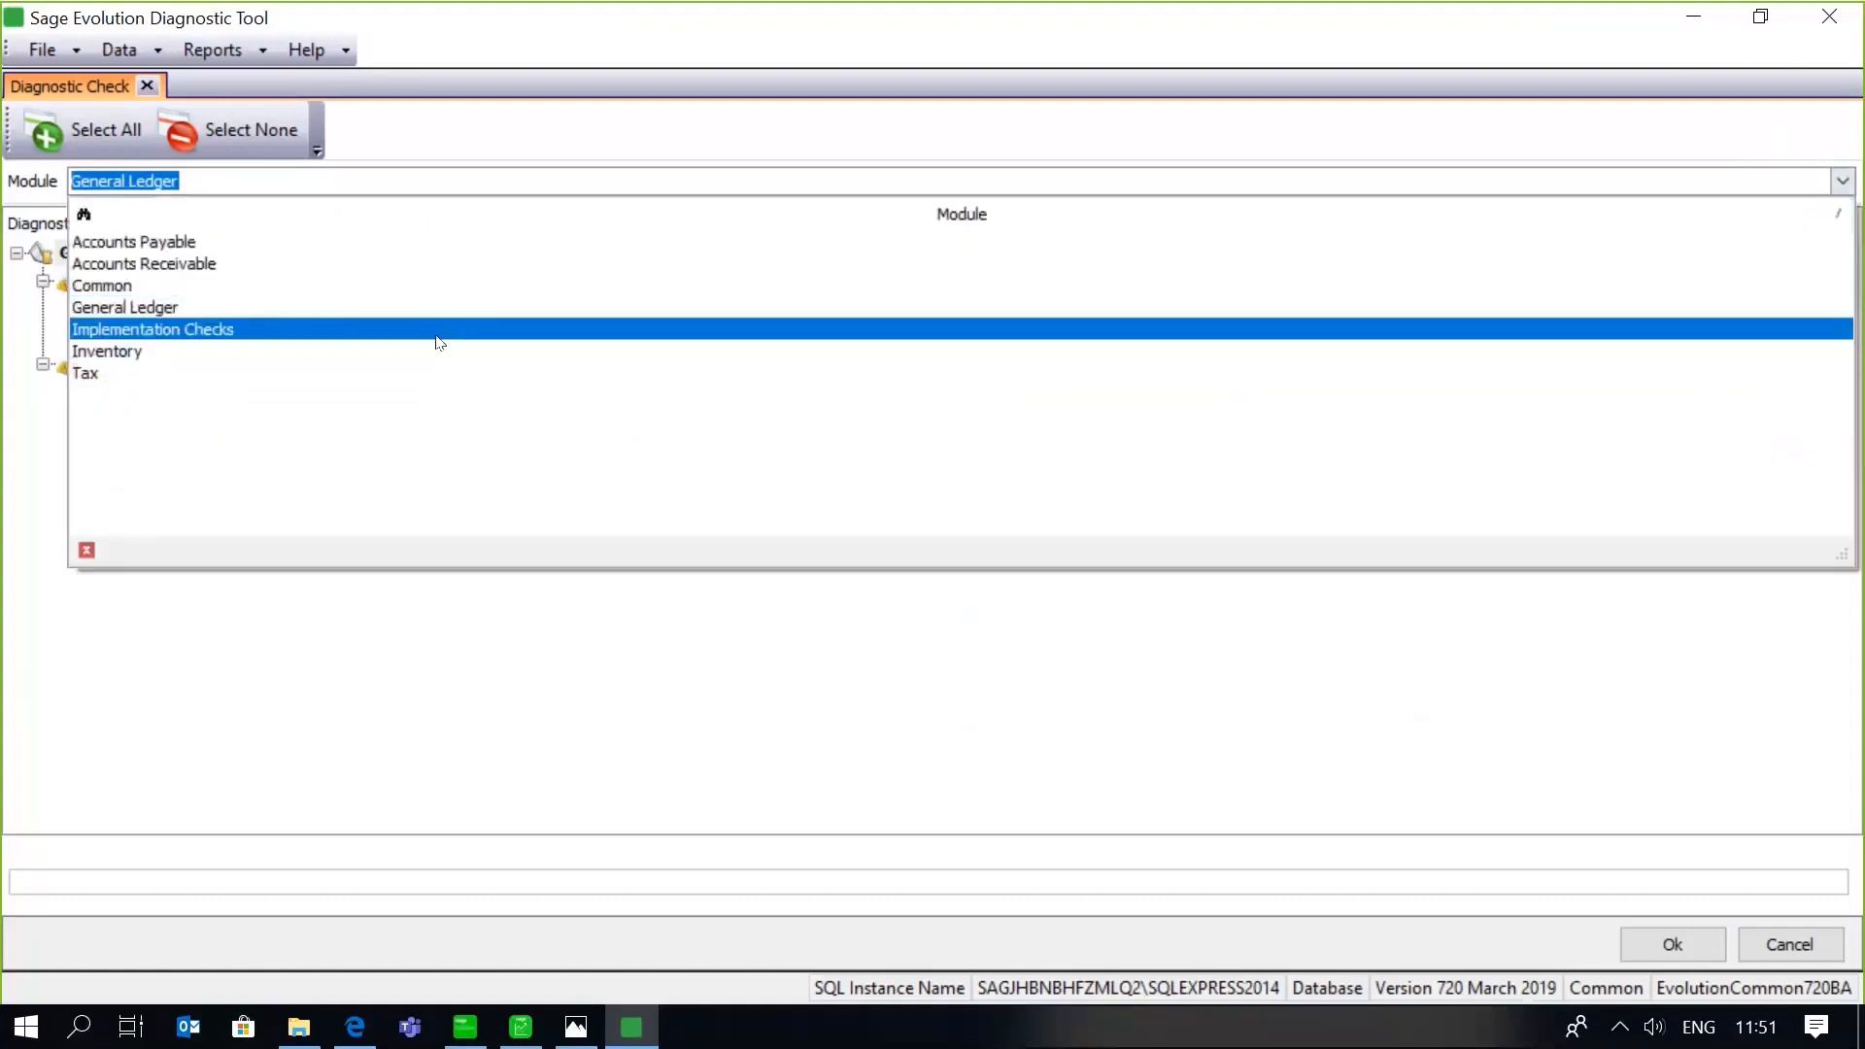
pyautogui.click(439, 331)
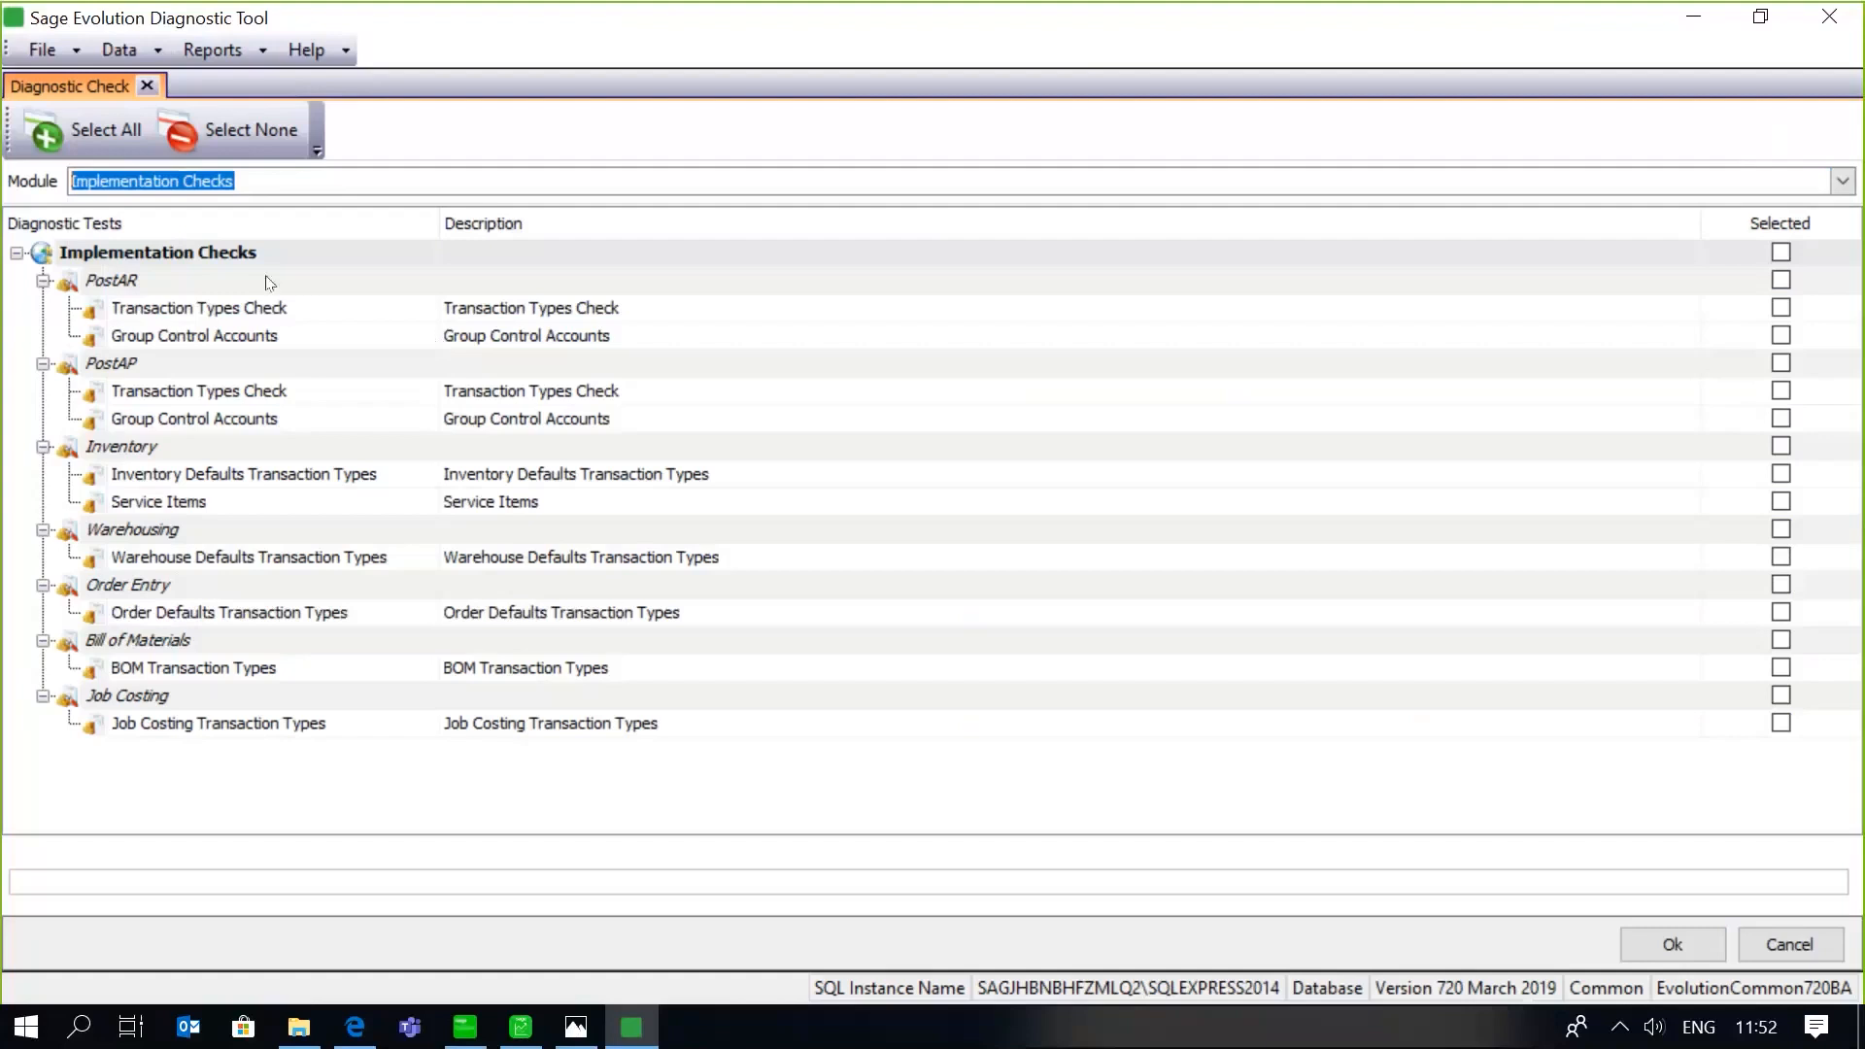
pyautogui.click(1845, 180)
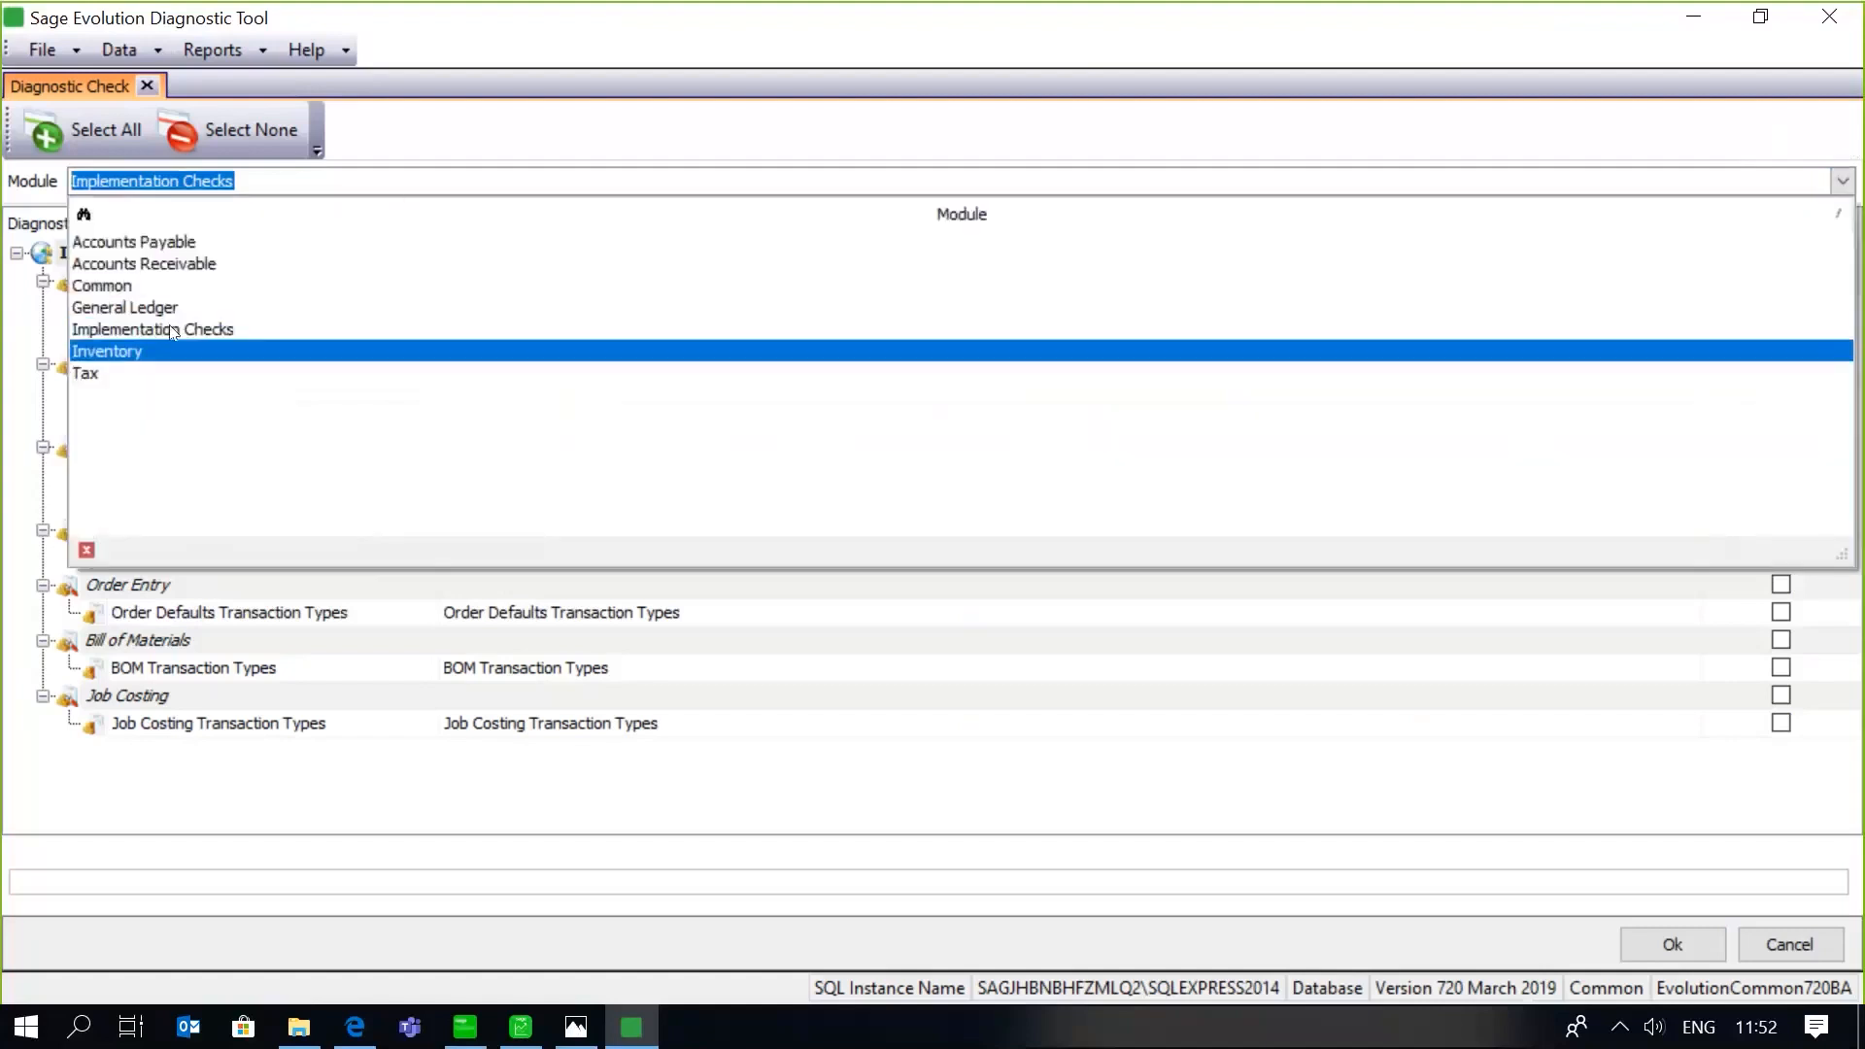
pyautogui.click(161, 352)
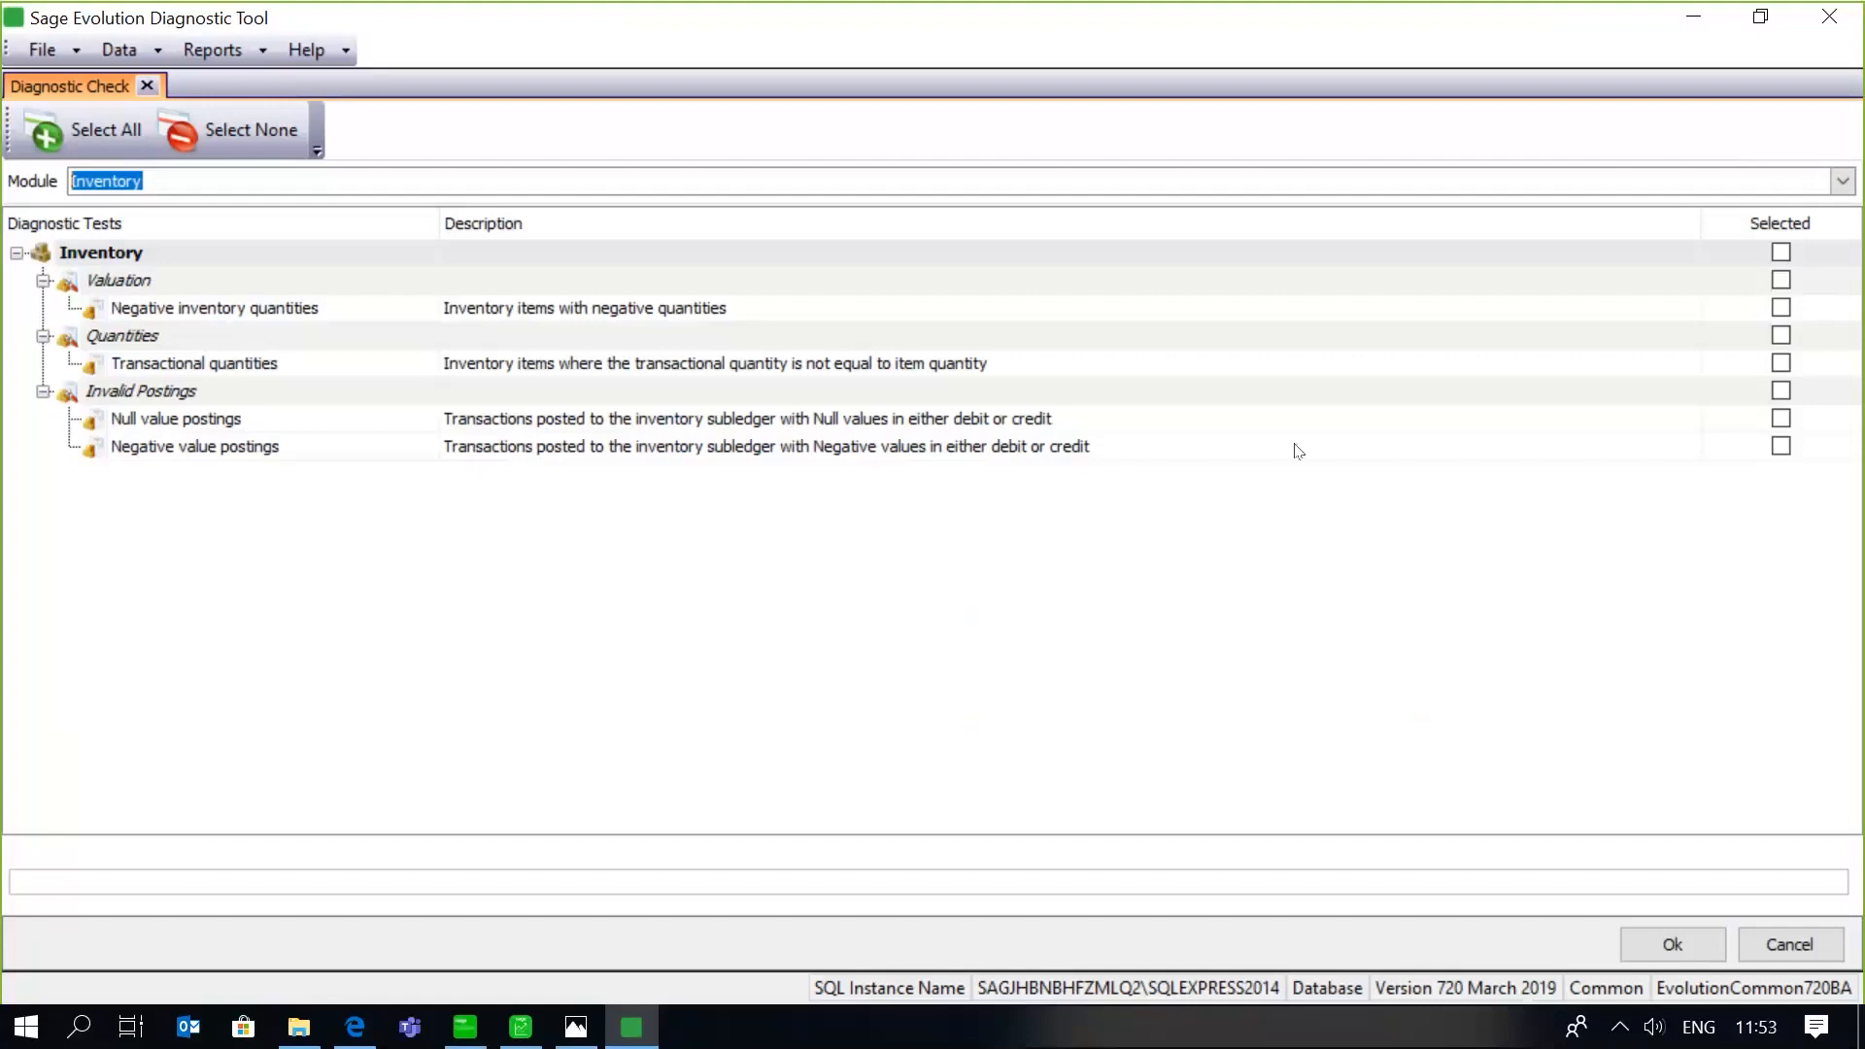
pyautogui.click(1843, 185)
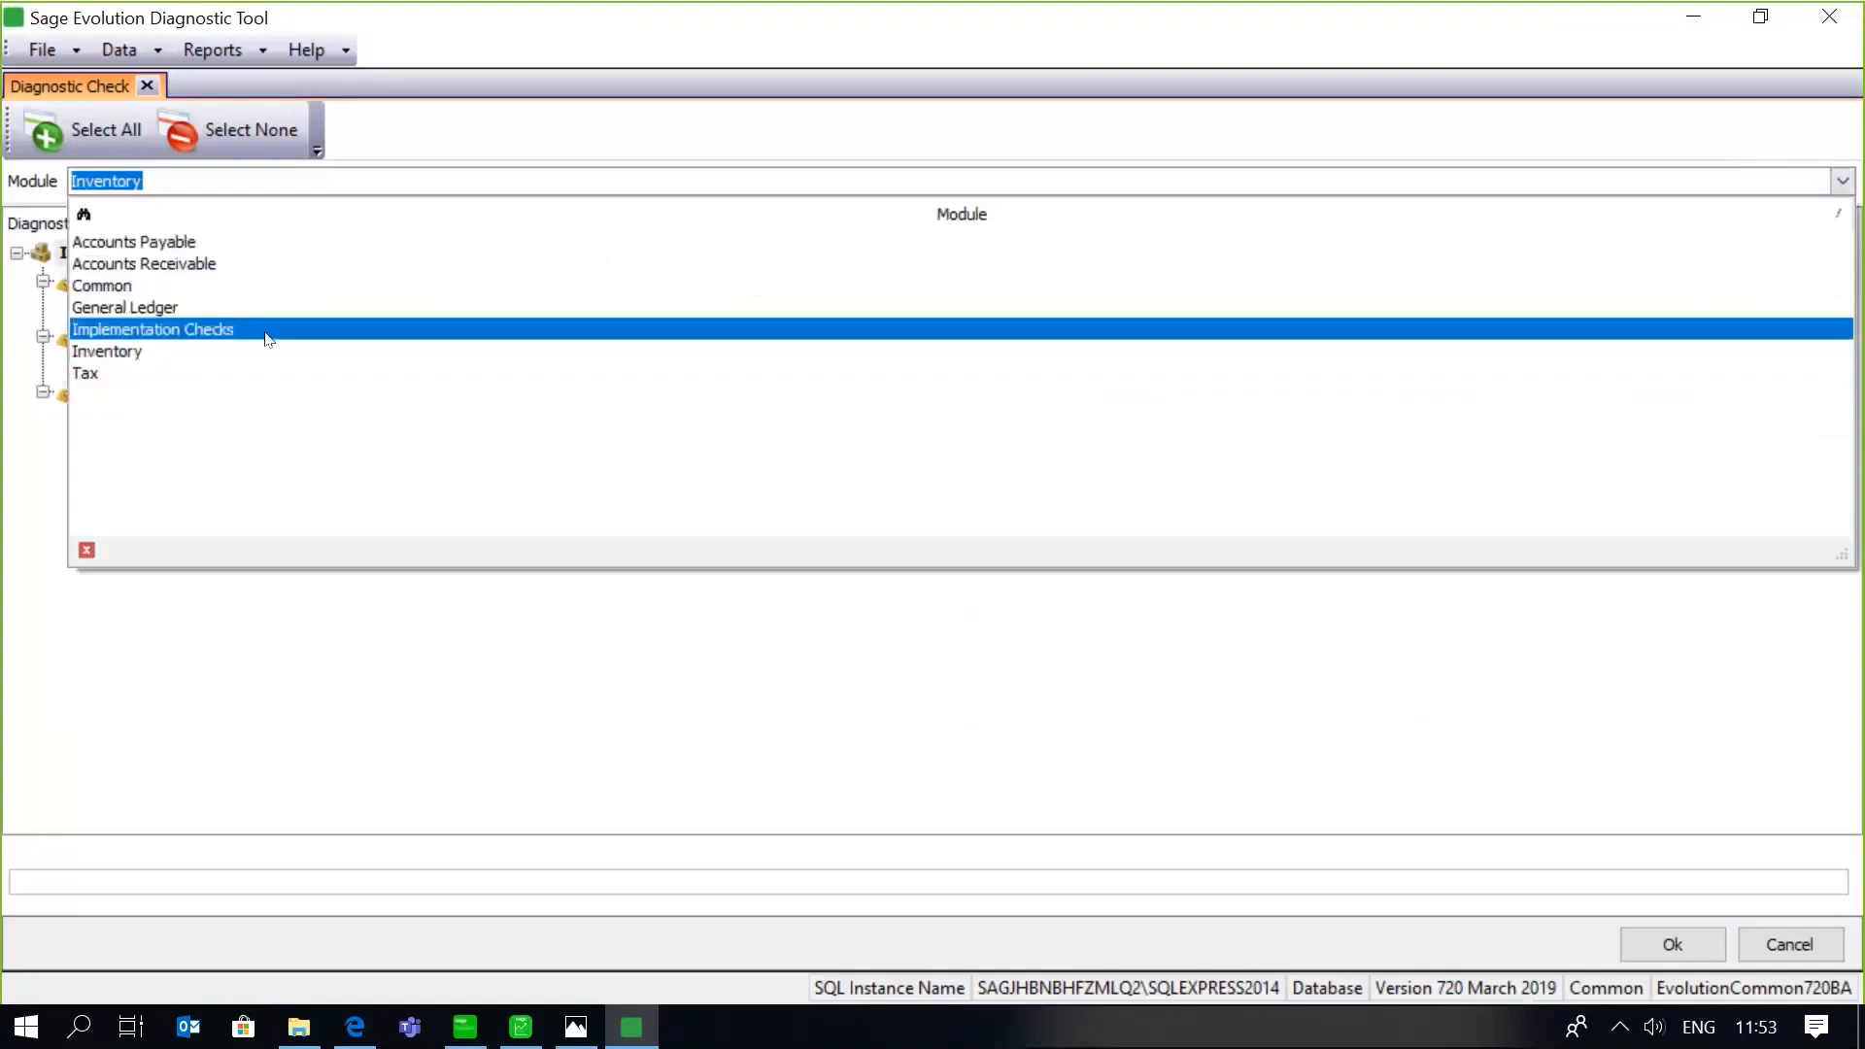
pyautogui.click(223, 375)
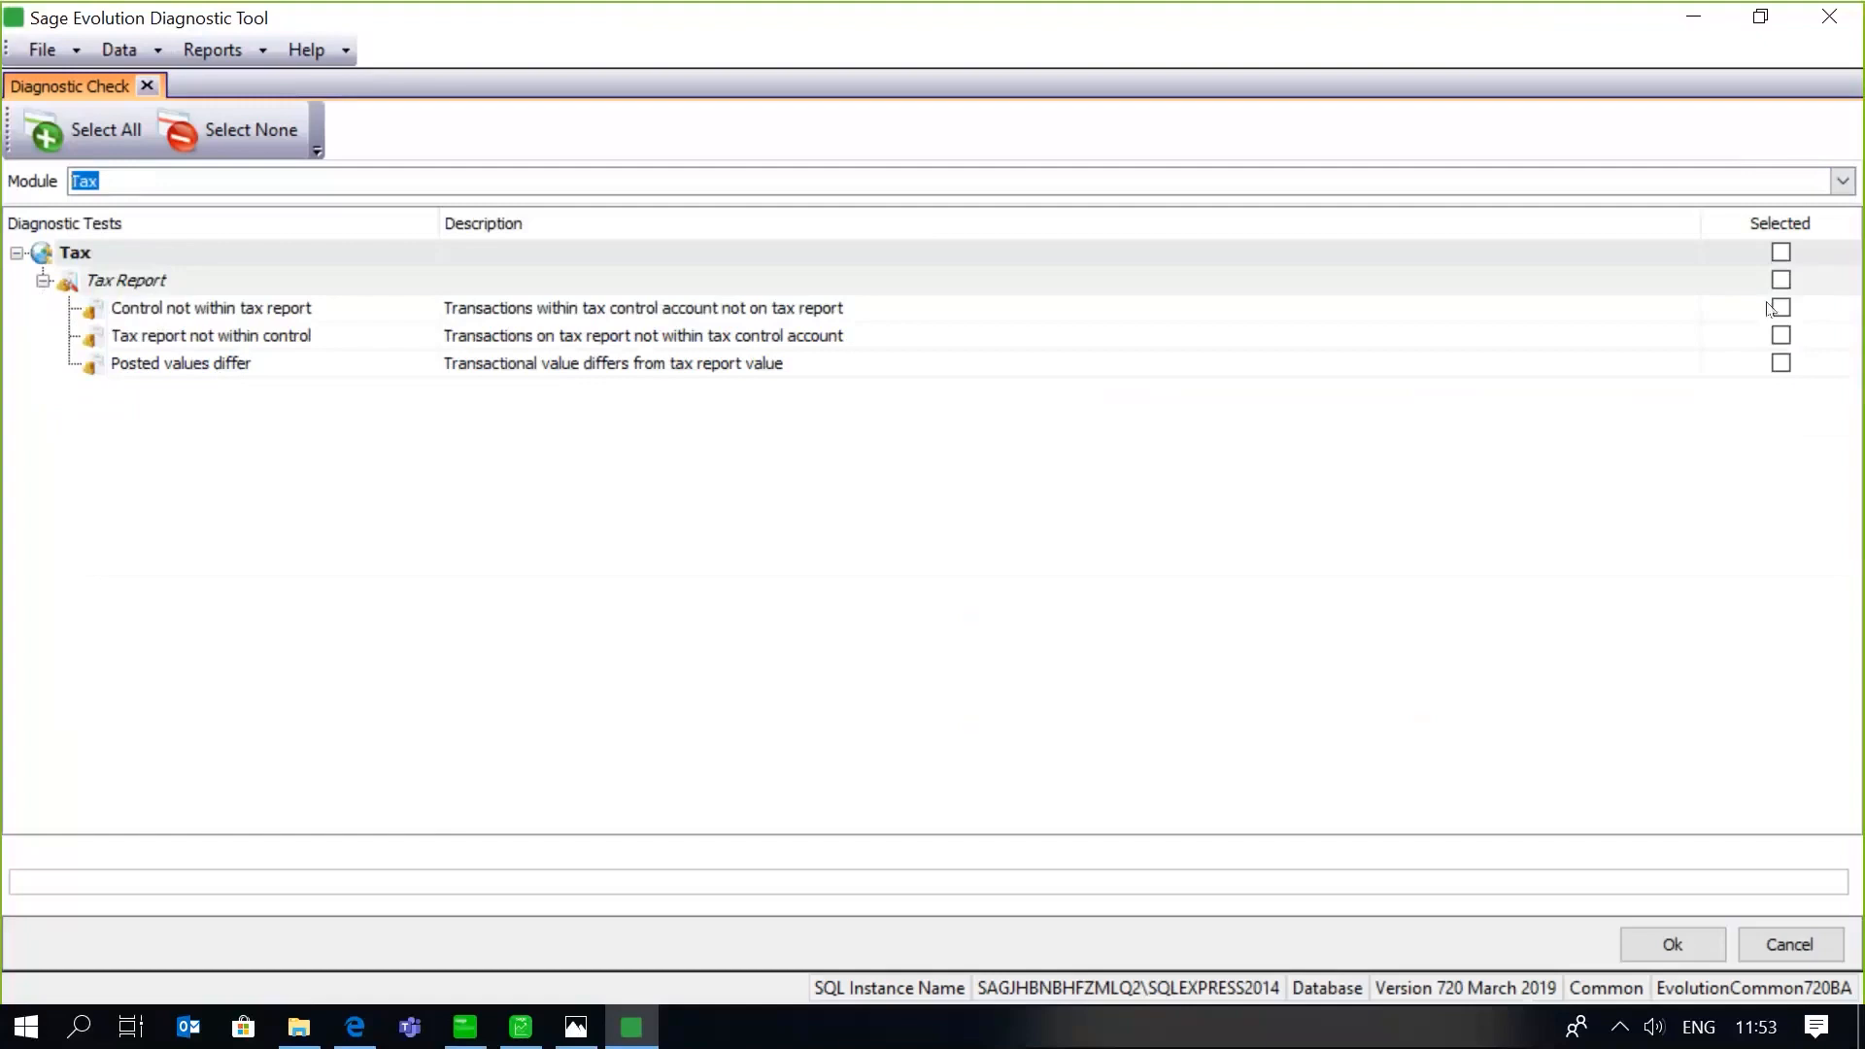
# Run all diagnostic tests for the Accounts Payable module and dismiss the result message
pyautogui.click(1843, 182)
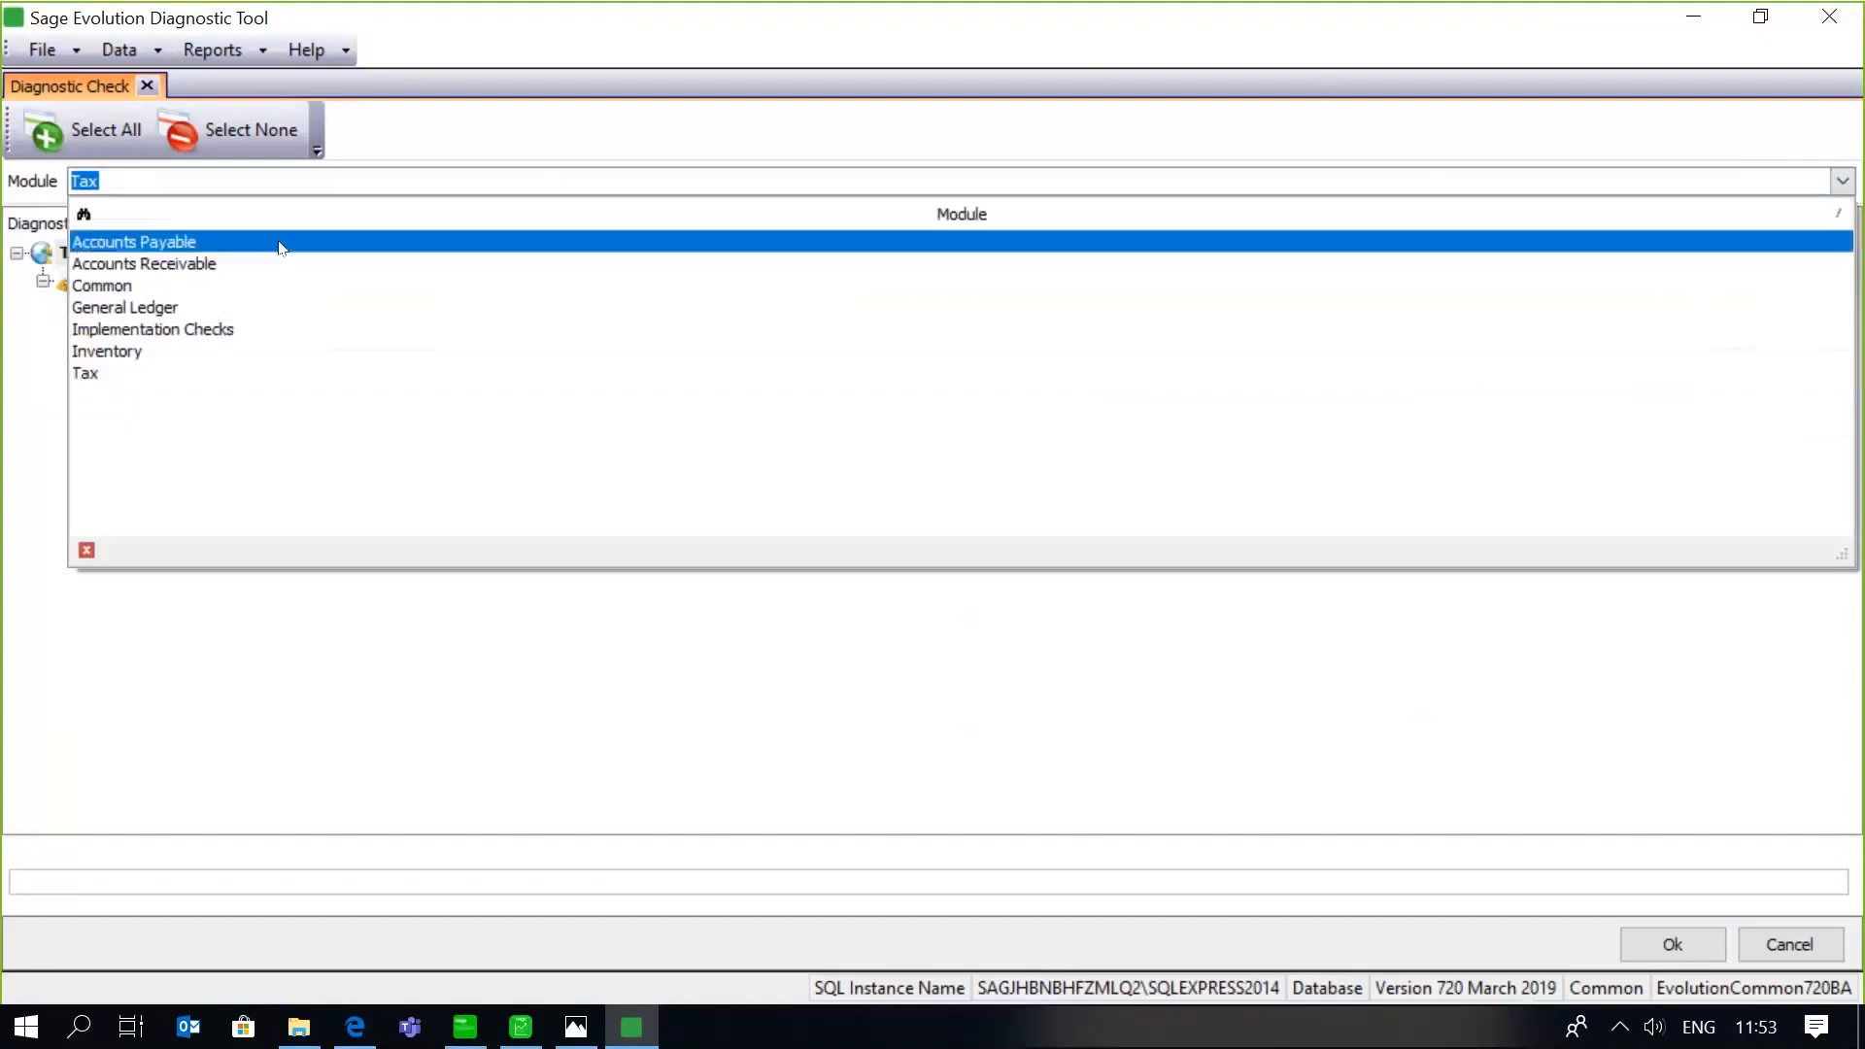
pyautogui.click(216, 252)
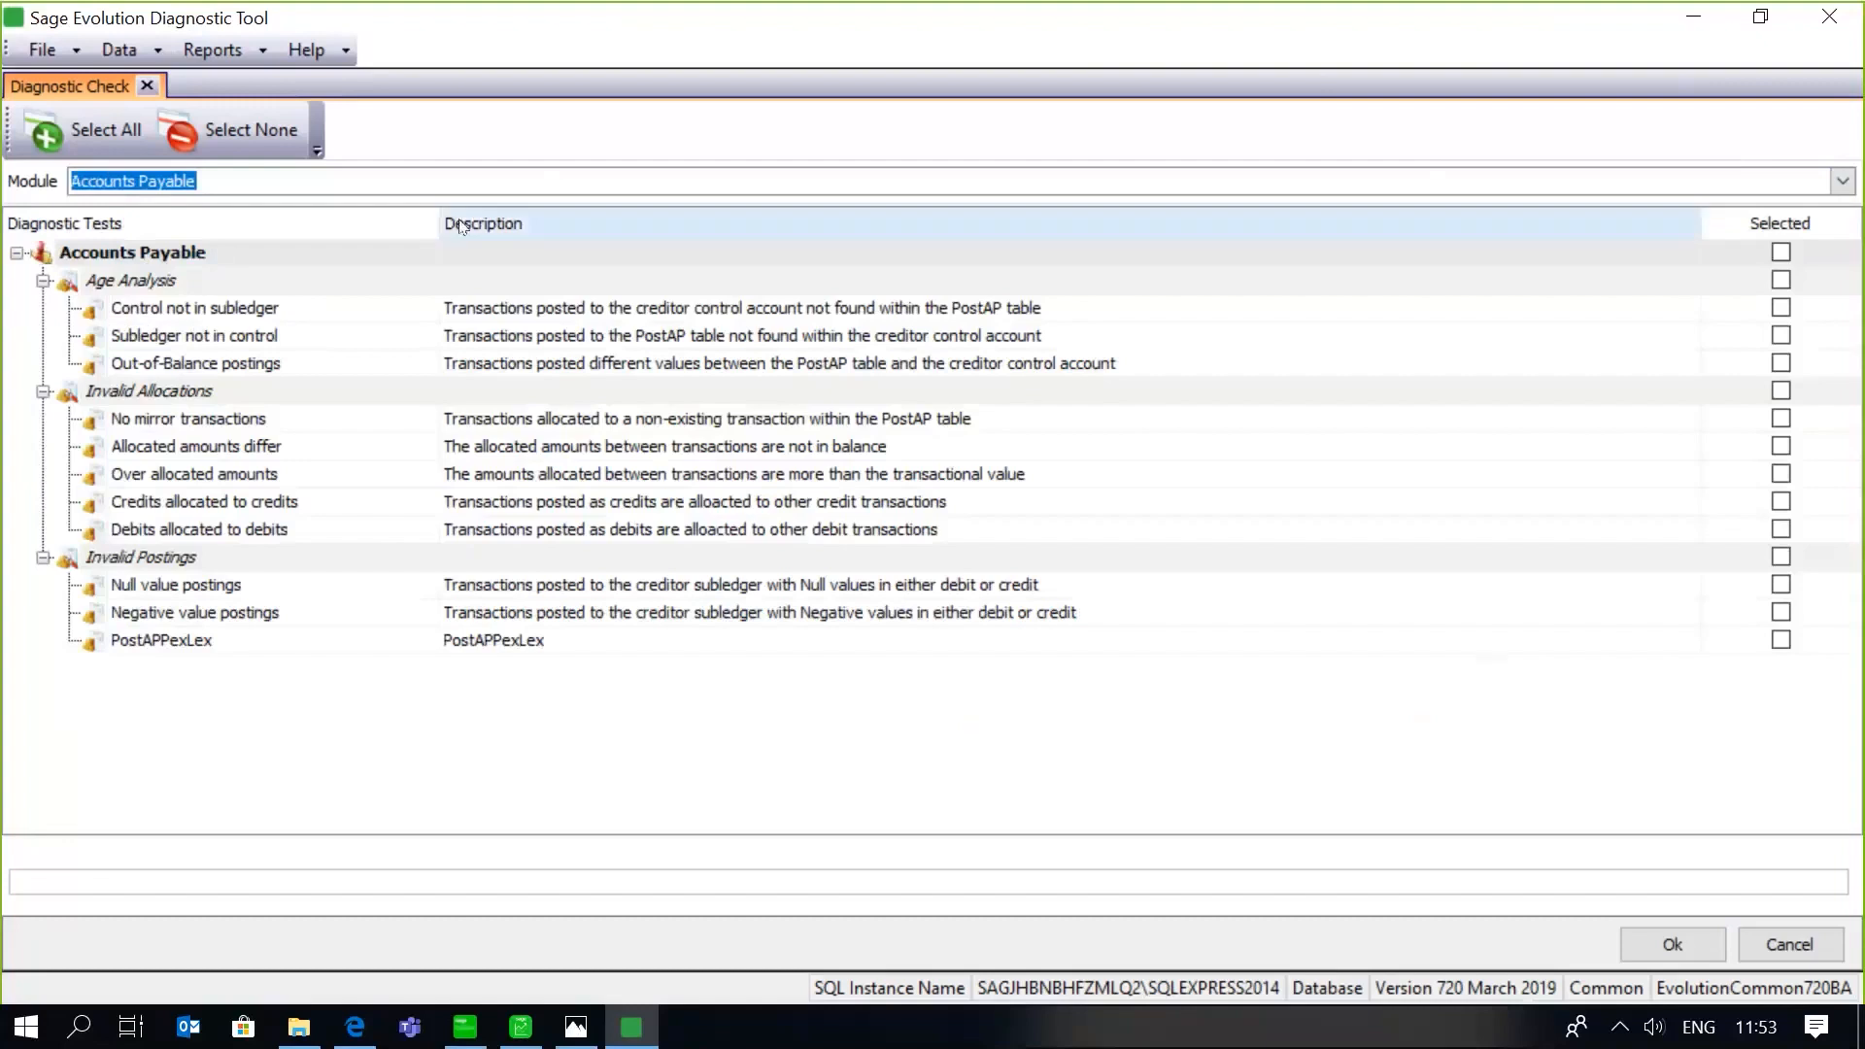
pyautogui.click(107, 120)
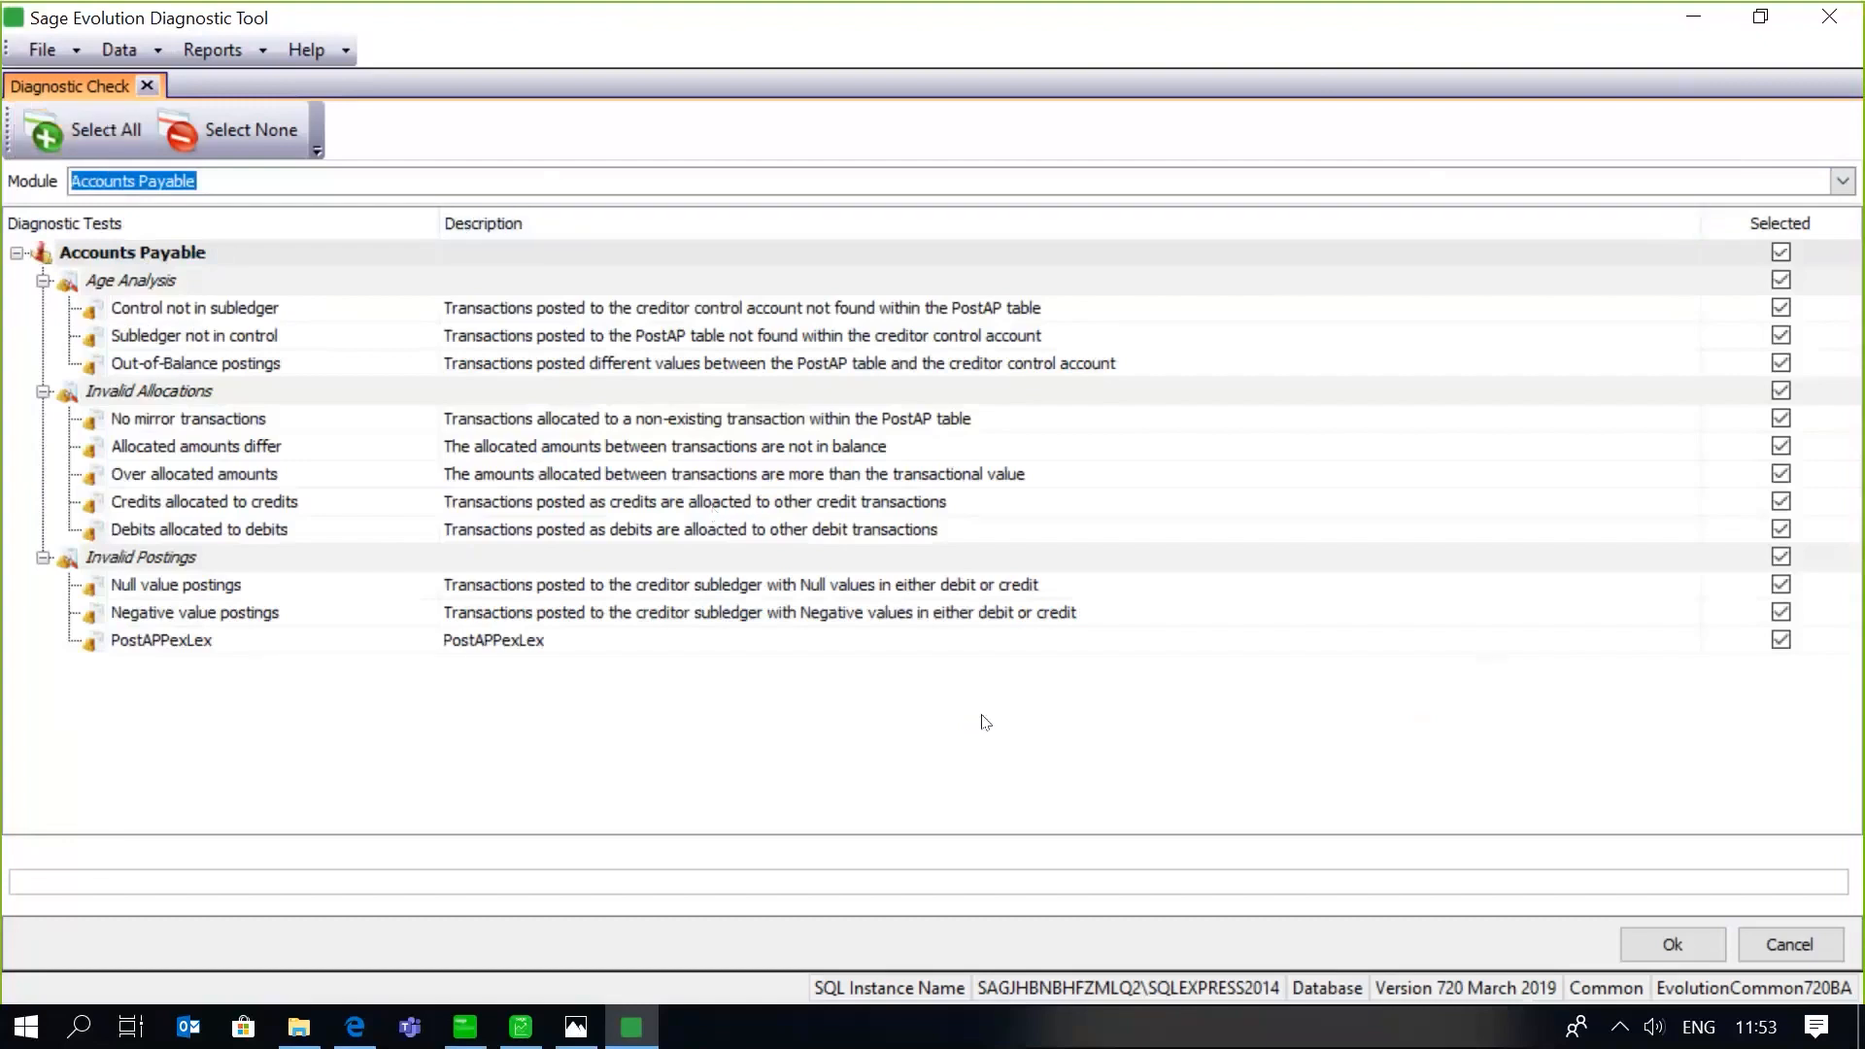
pyautogui.click(1667, 941)
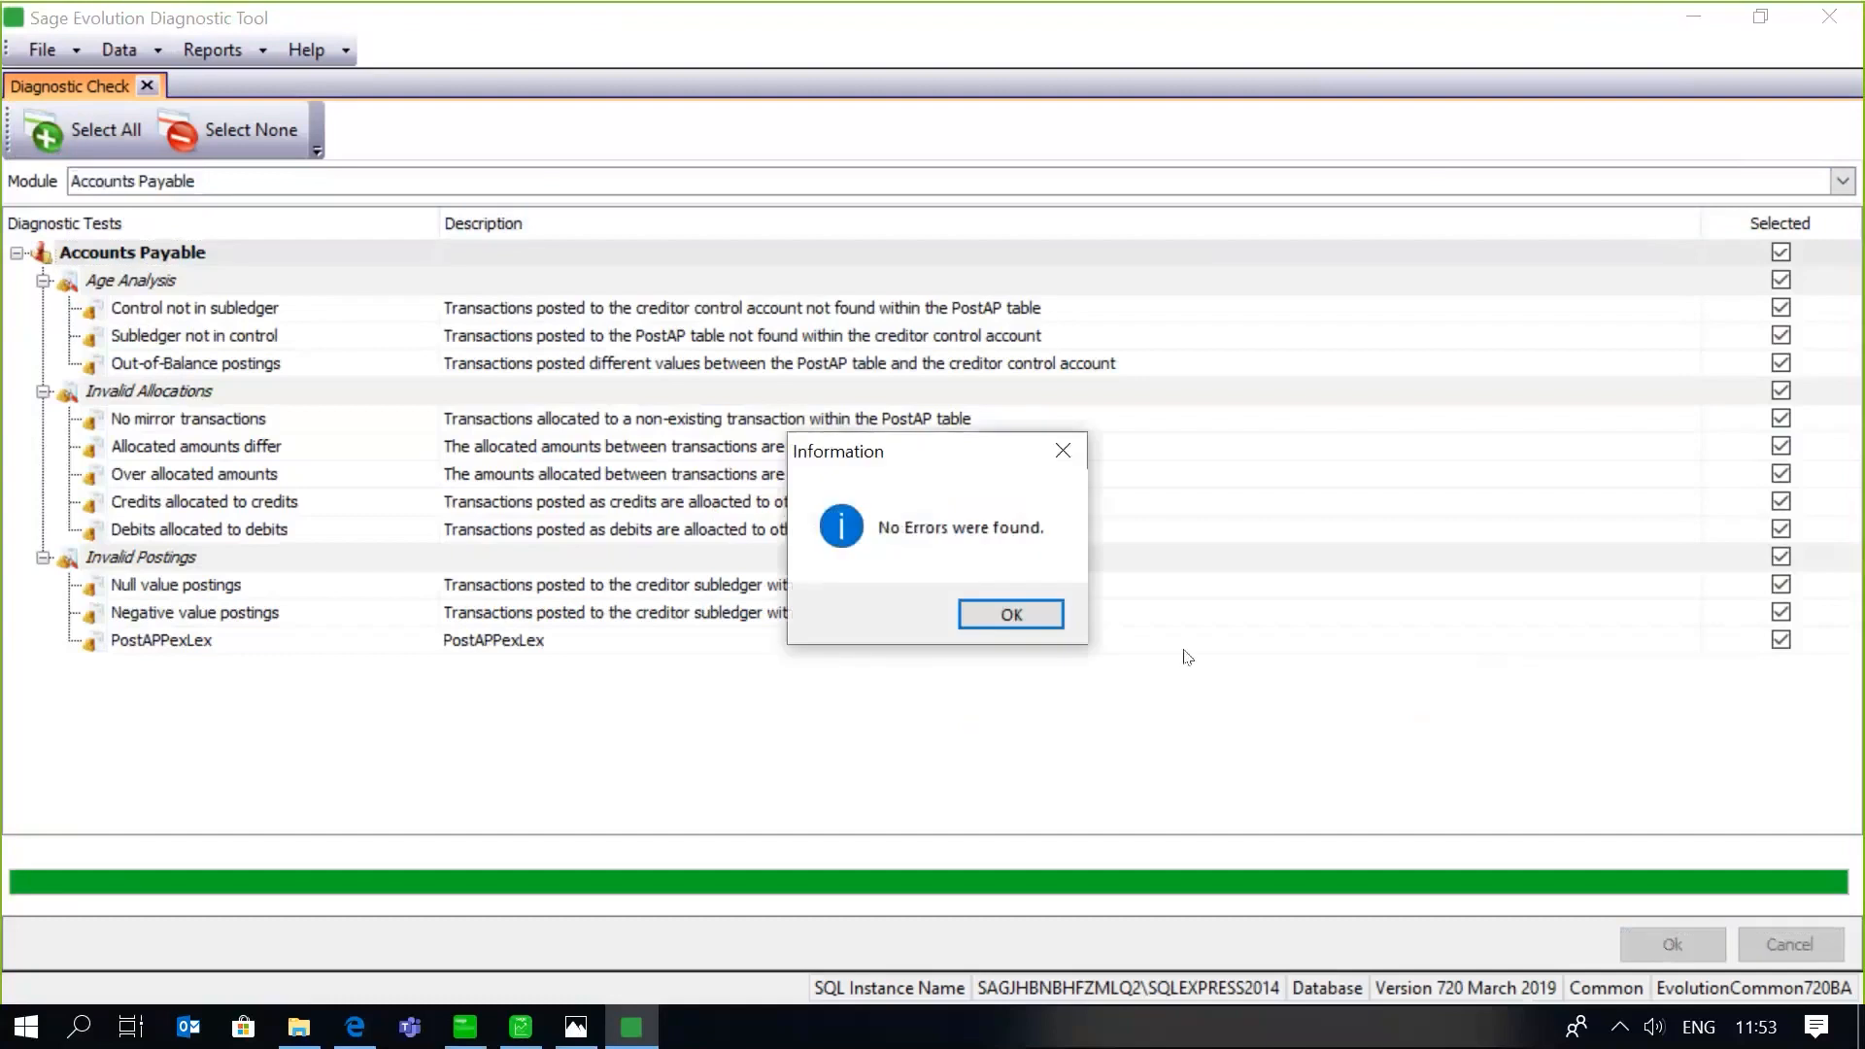
pyautogui.click(1015, 614)
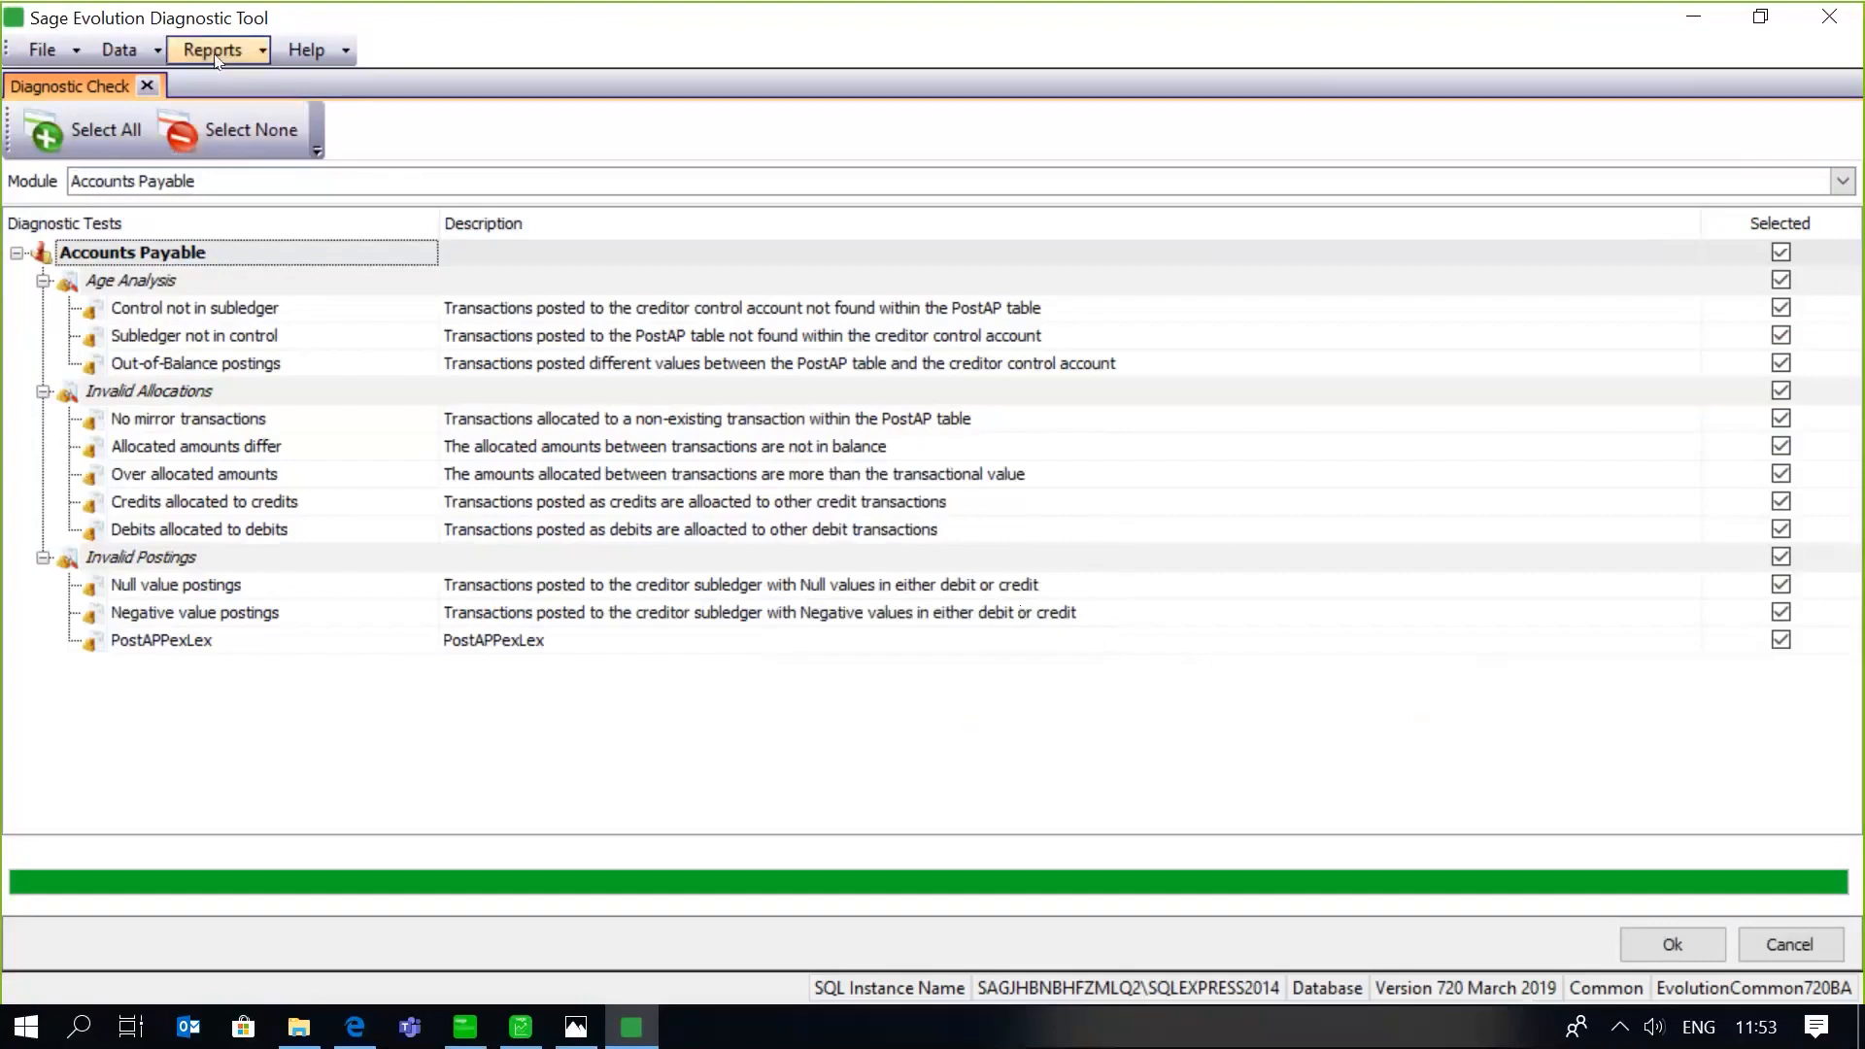
# Close the Sage Evolution Diagnostic Tool
pyautogui.click(251, 55)
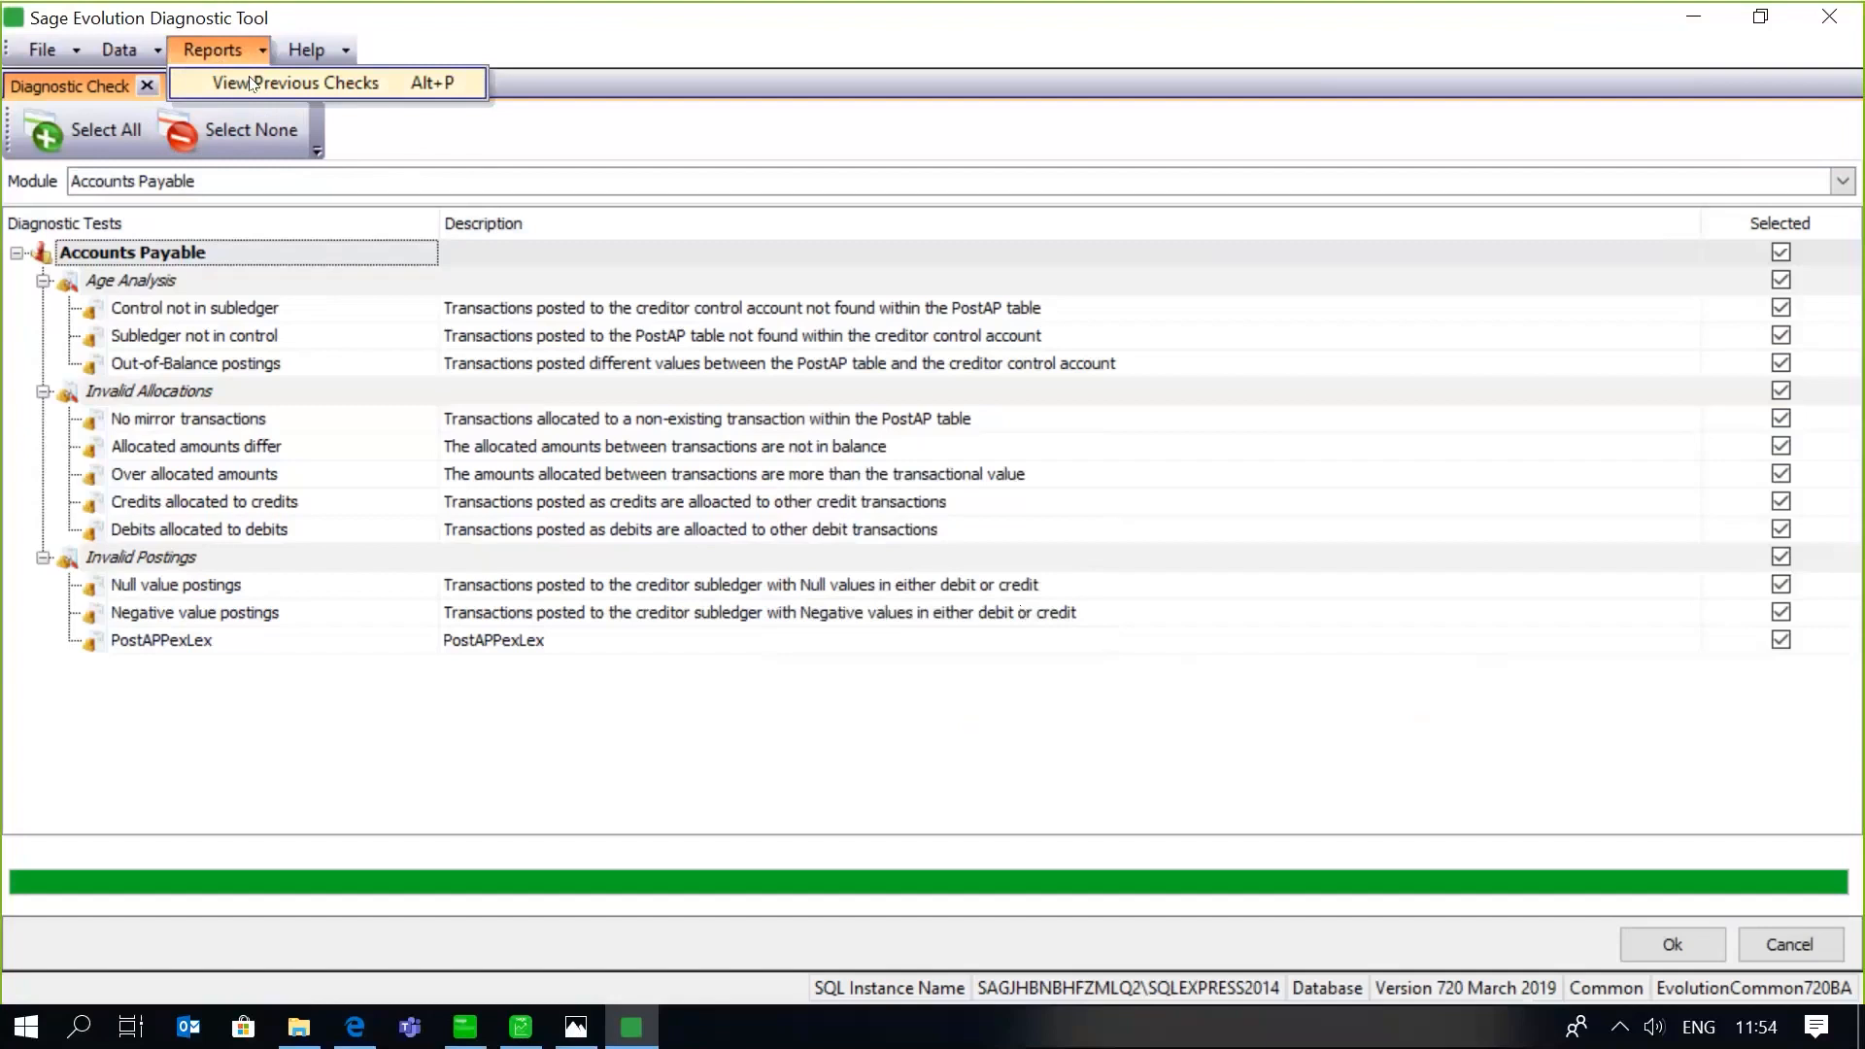
pyautogui.moveTo(76, 56)
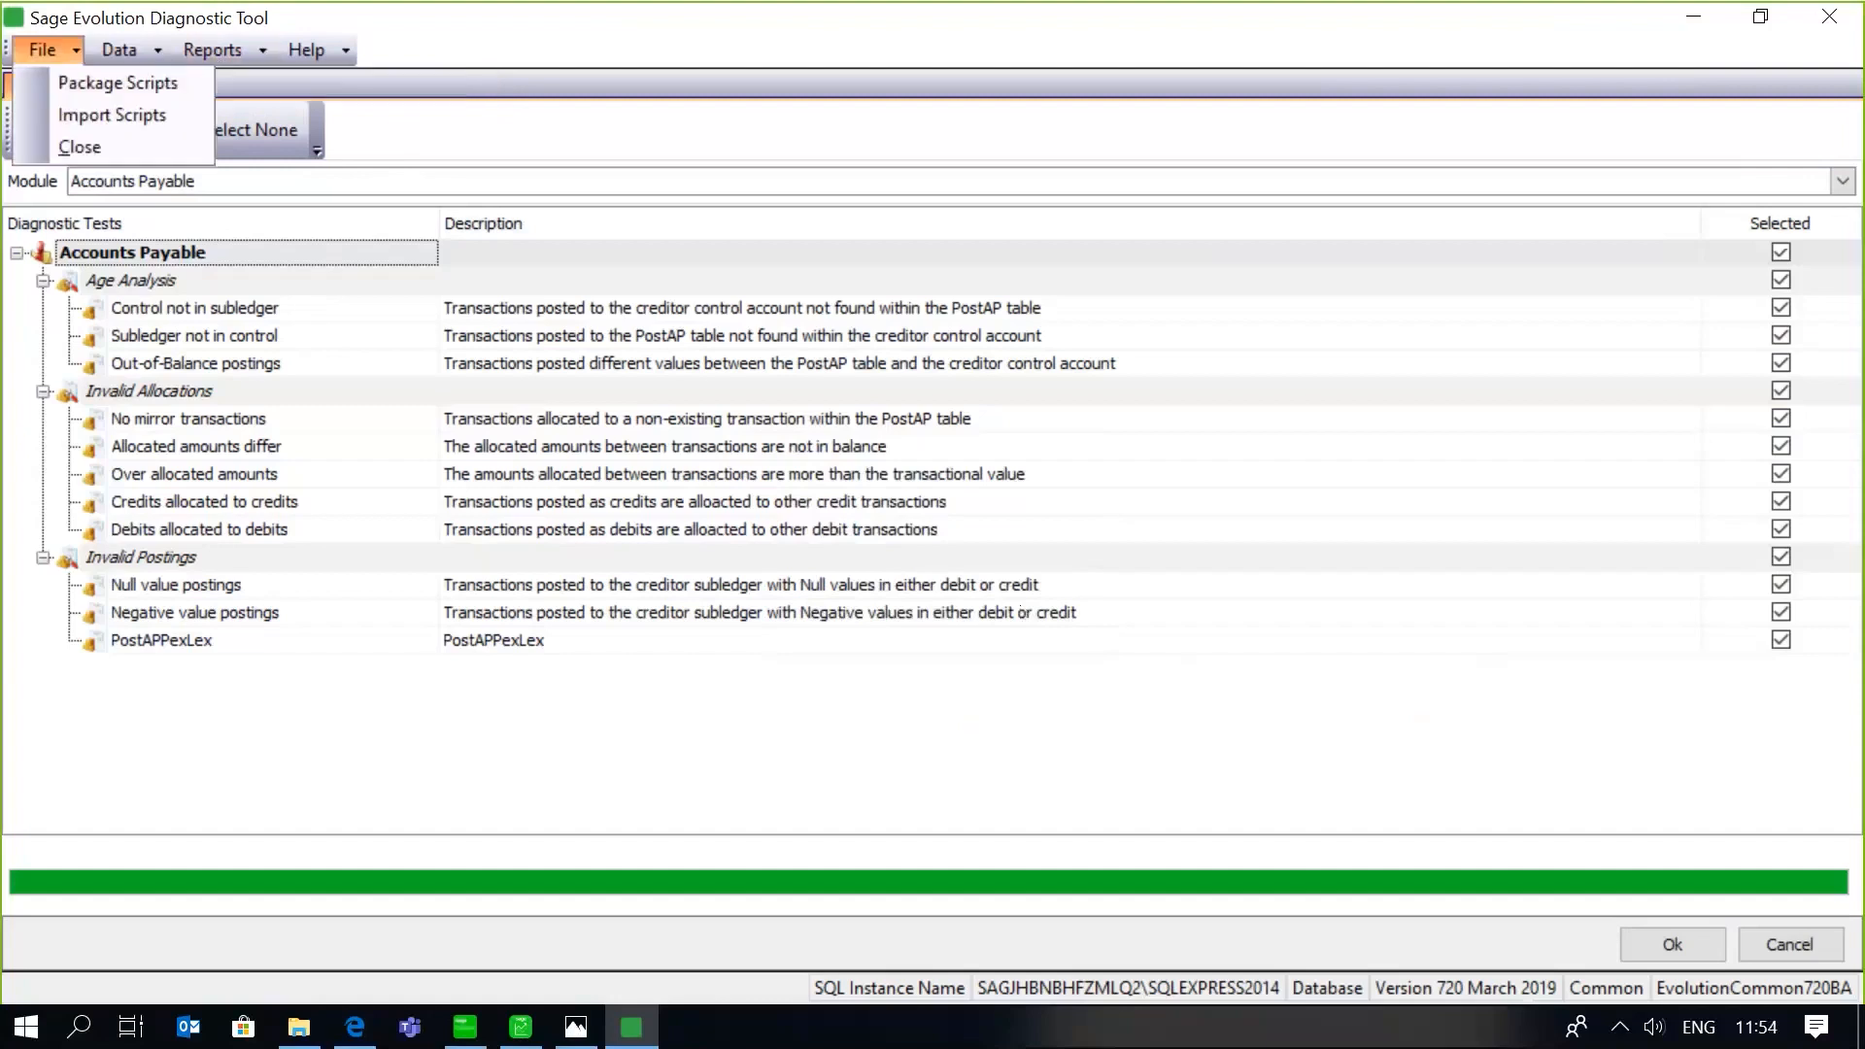
pyautogui.click(78, 147)
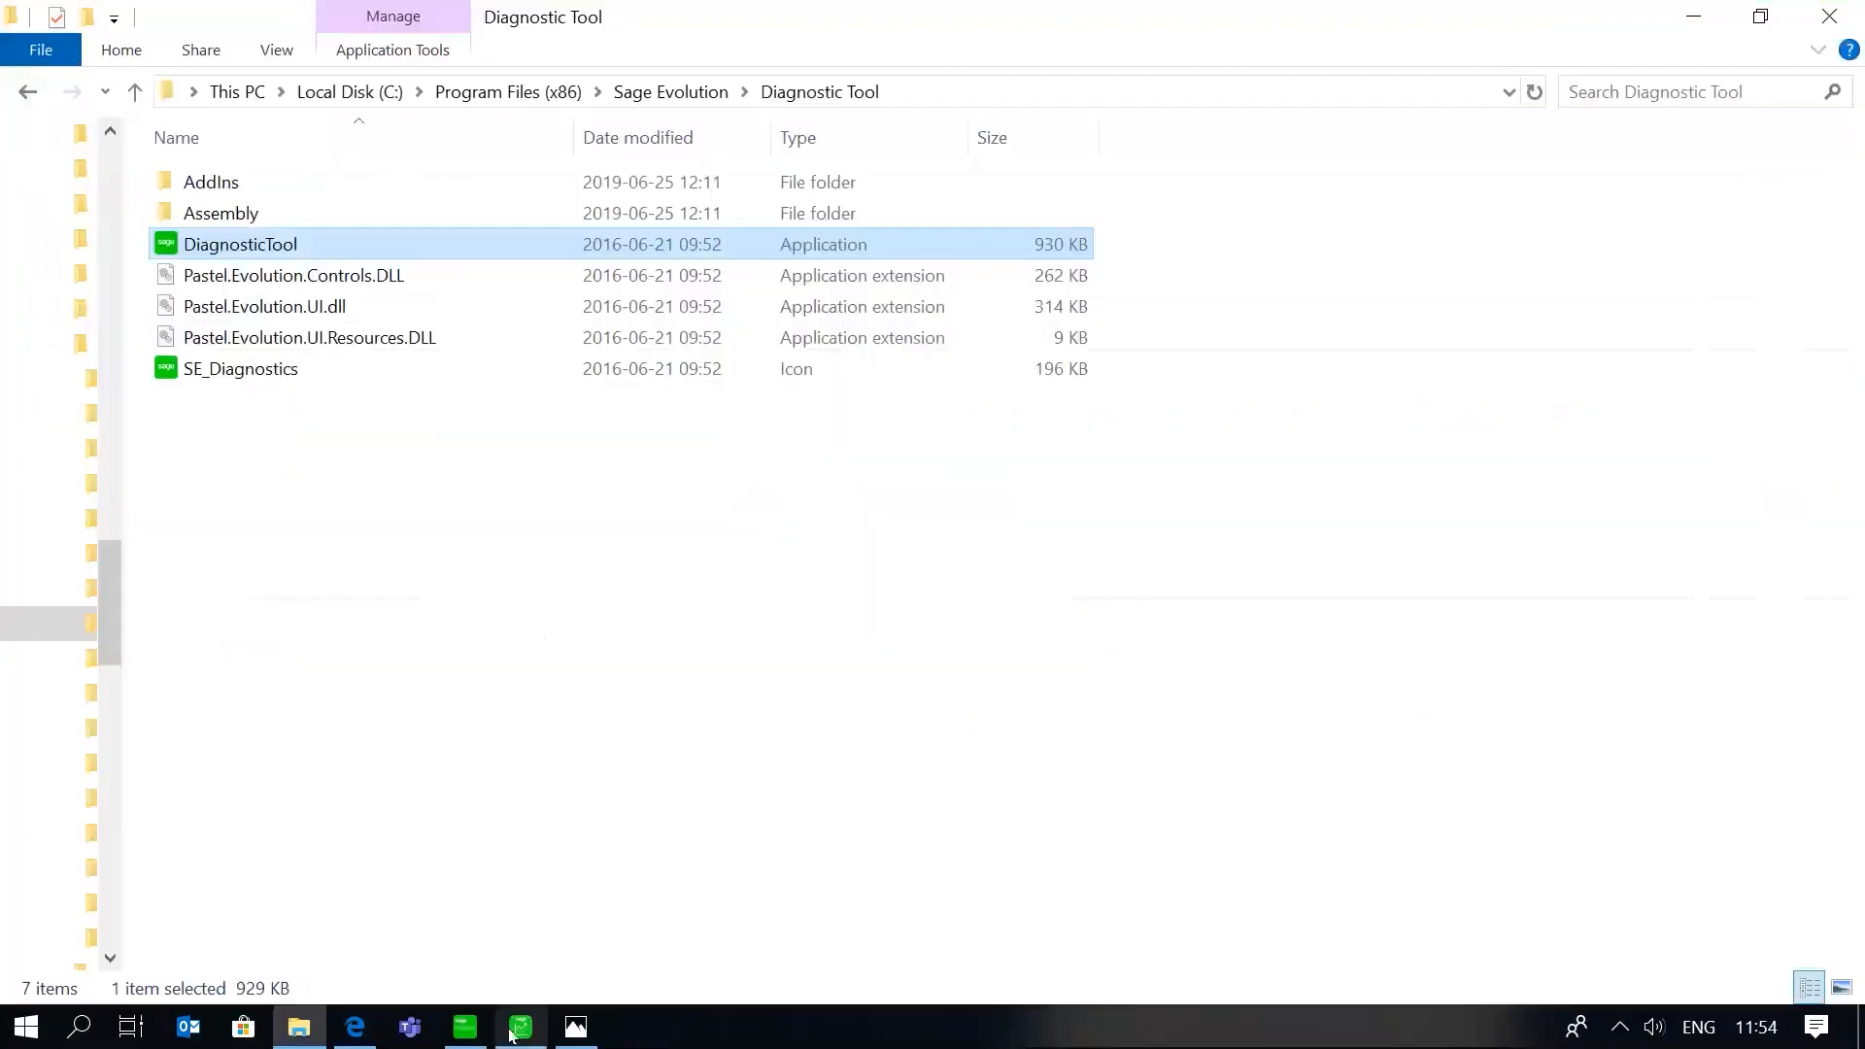
# Switch to Sage Evolution and open the General Ledger accounts list
pyautogui.click(473, 1037)
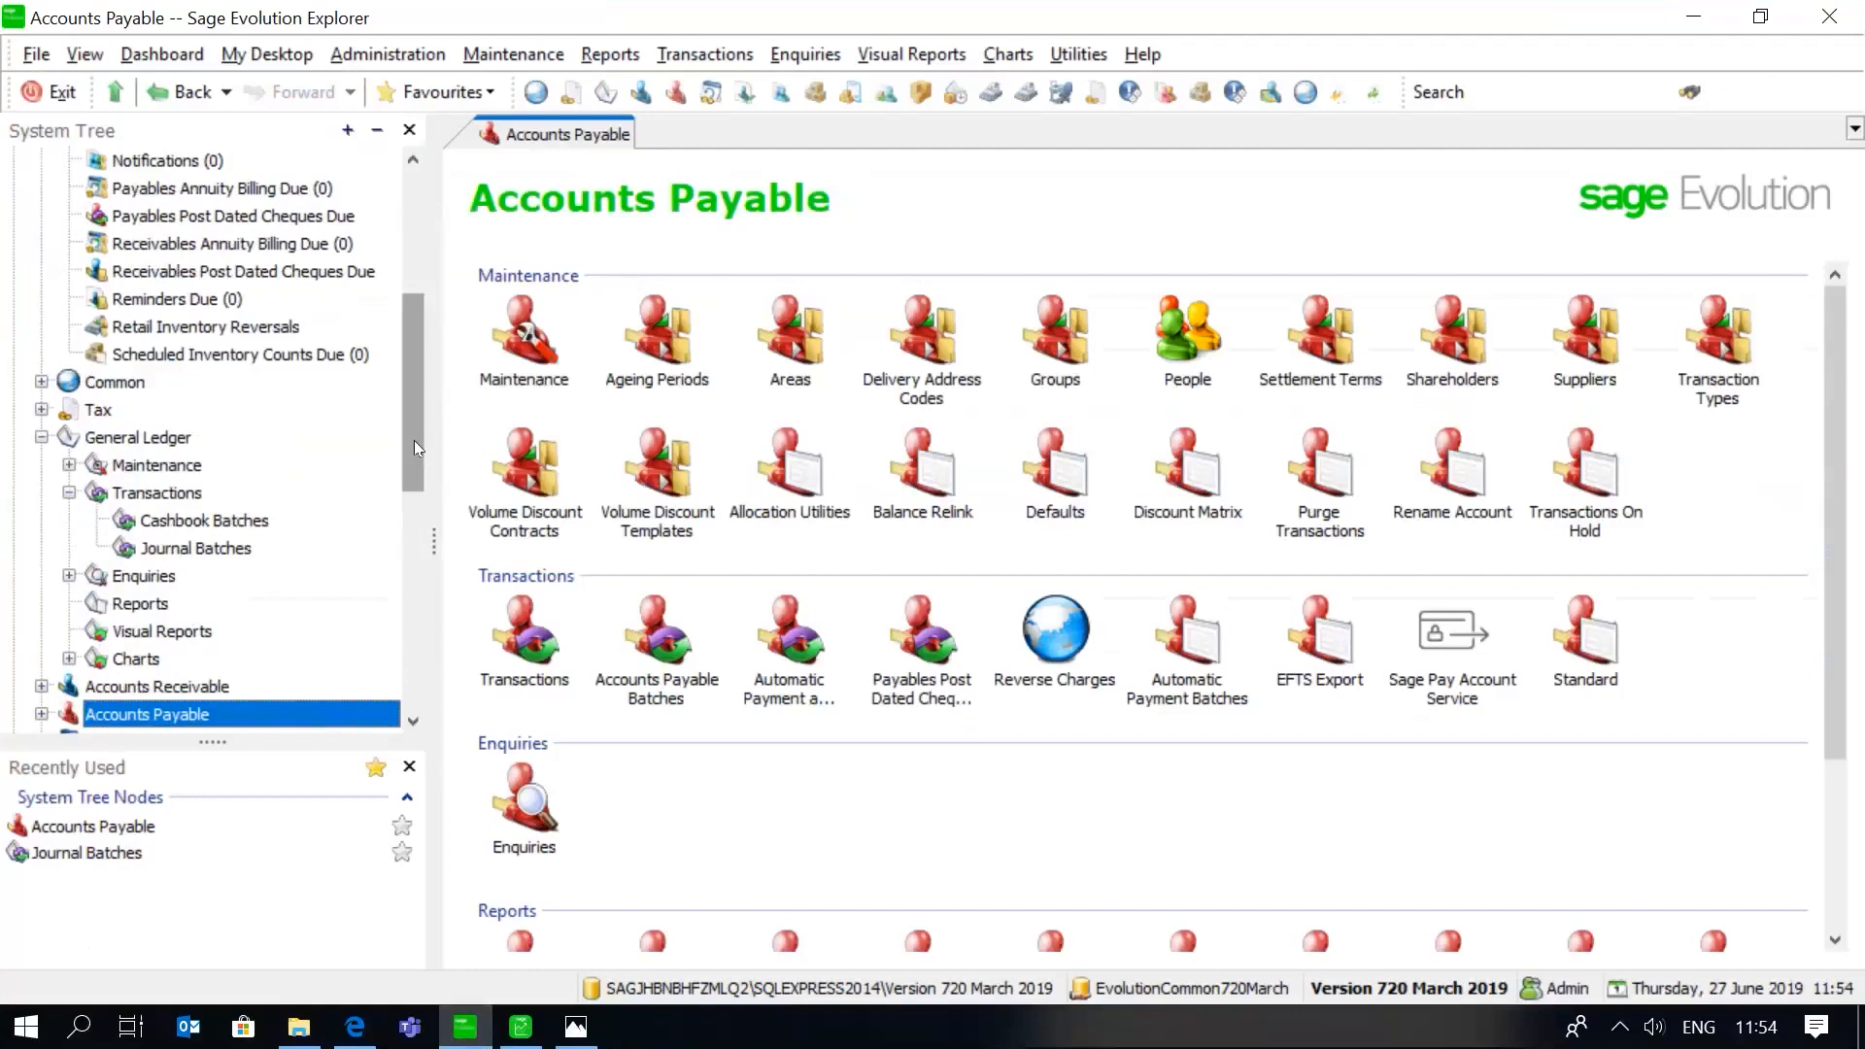
pyautogui.click(182, 470)
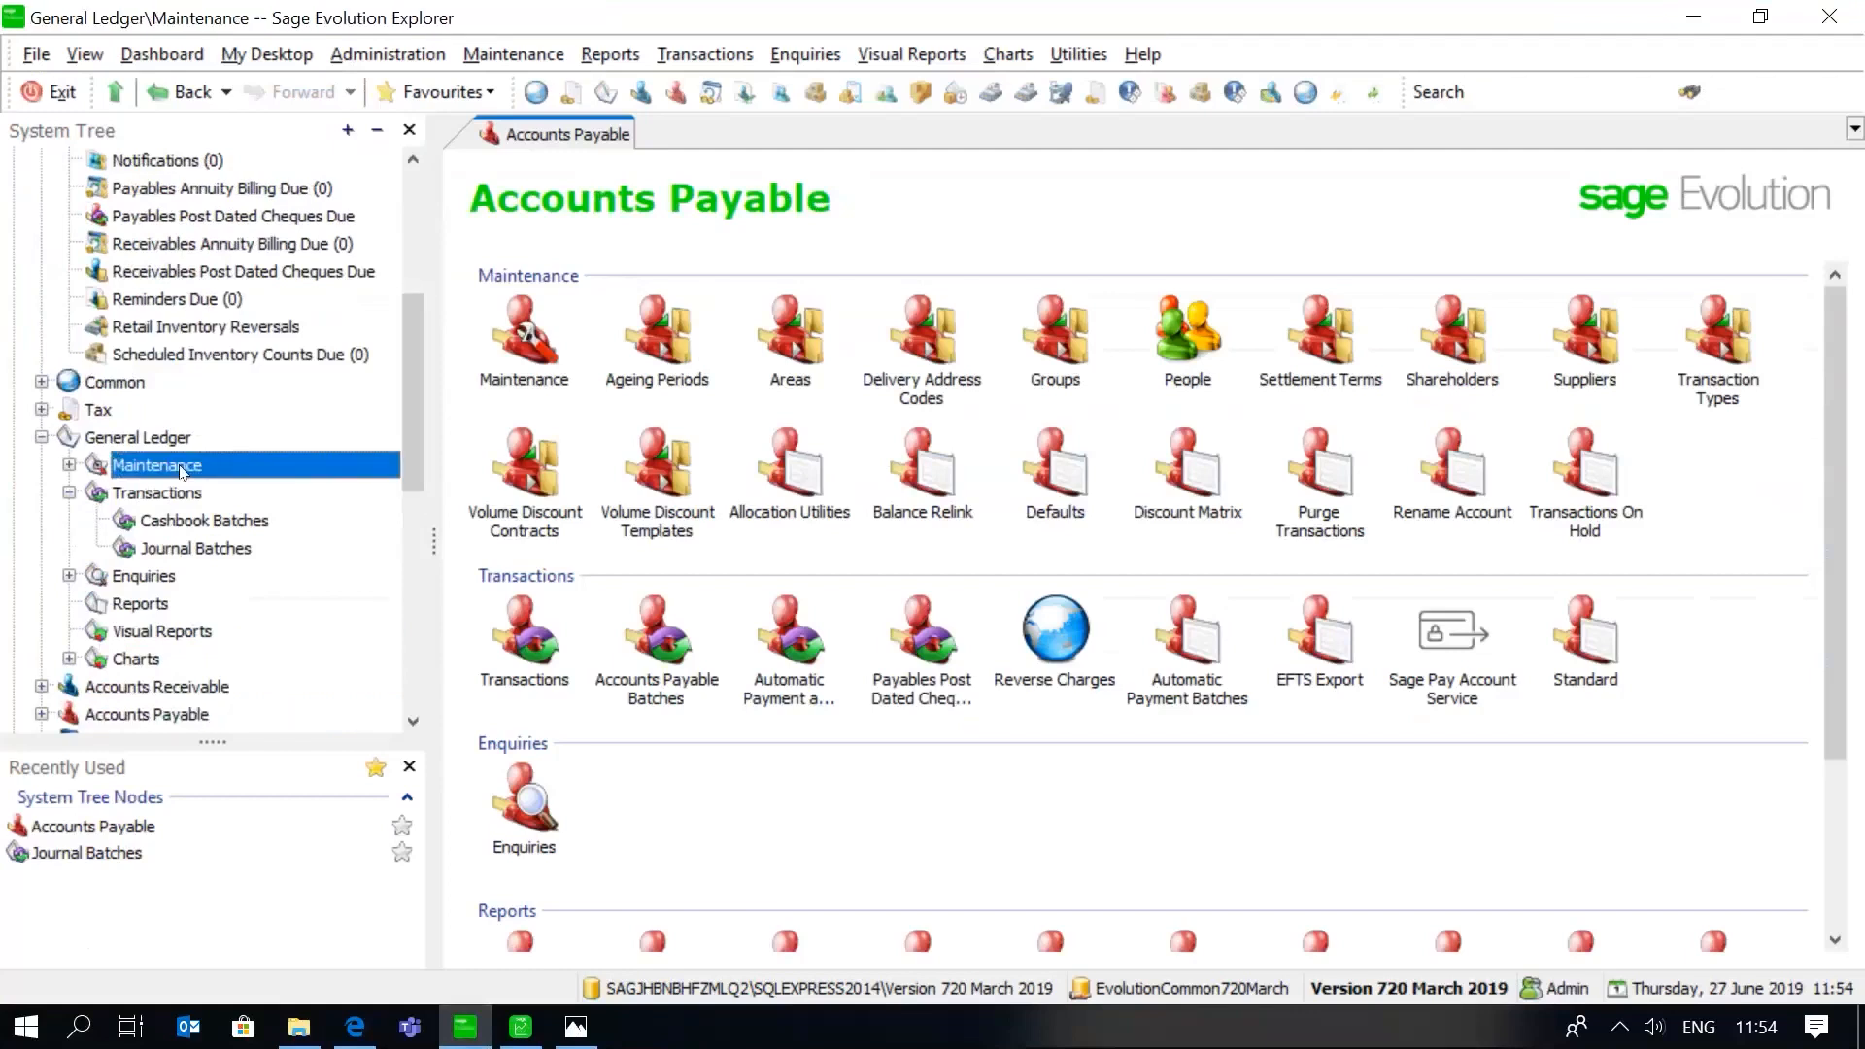
pyautogui.doubleClick(181, 470)
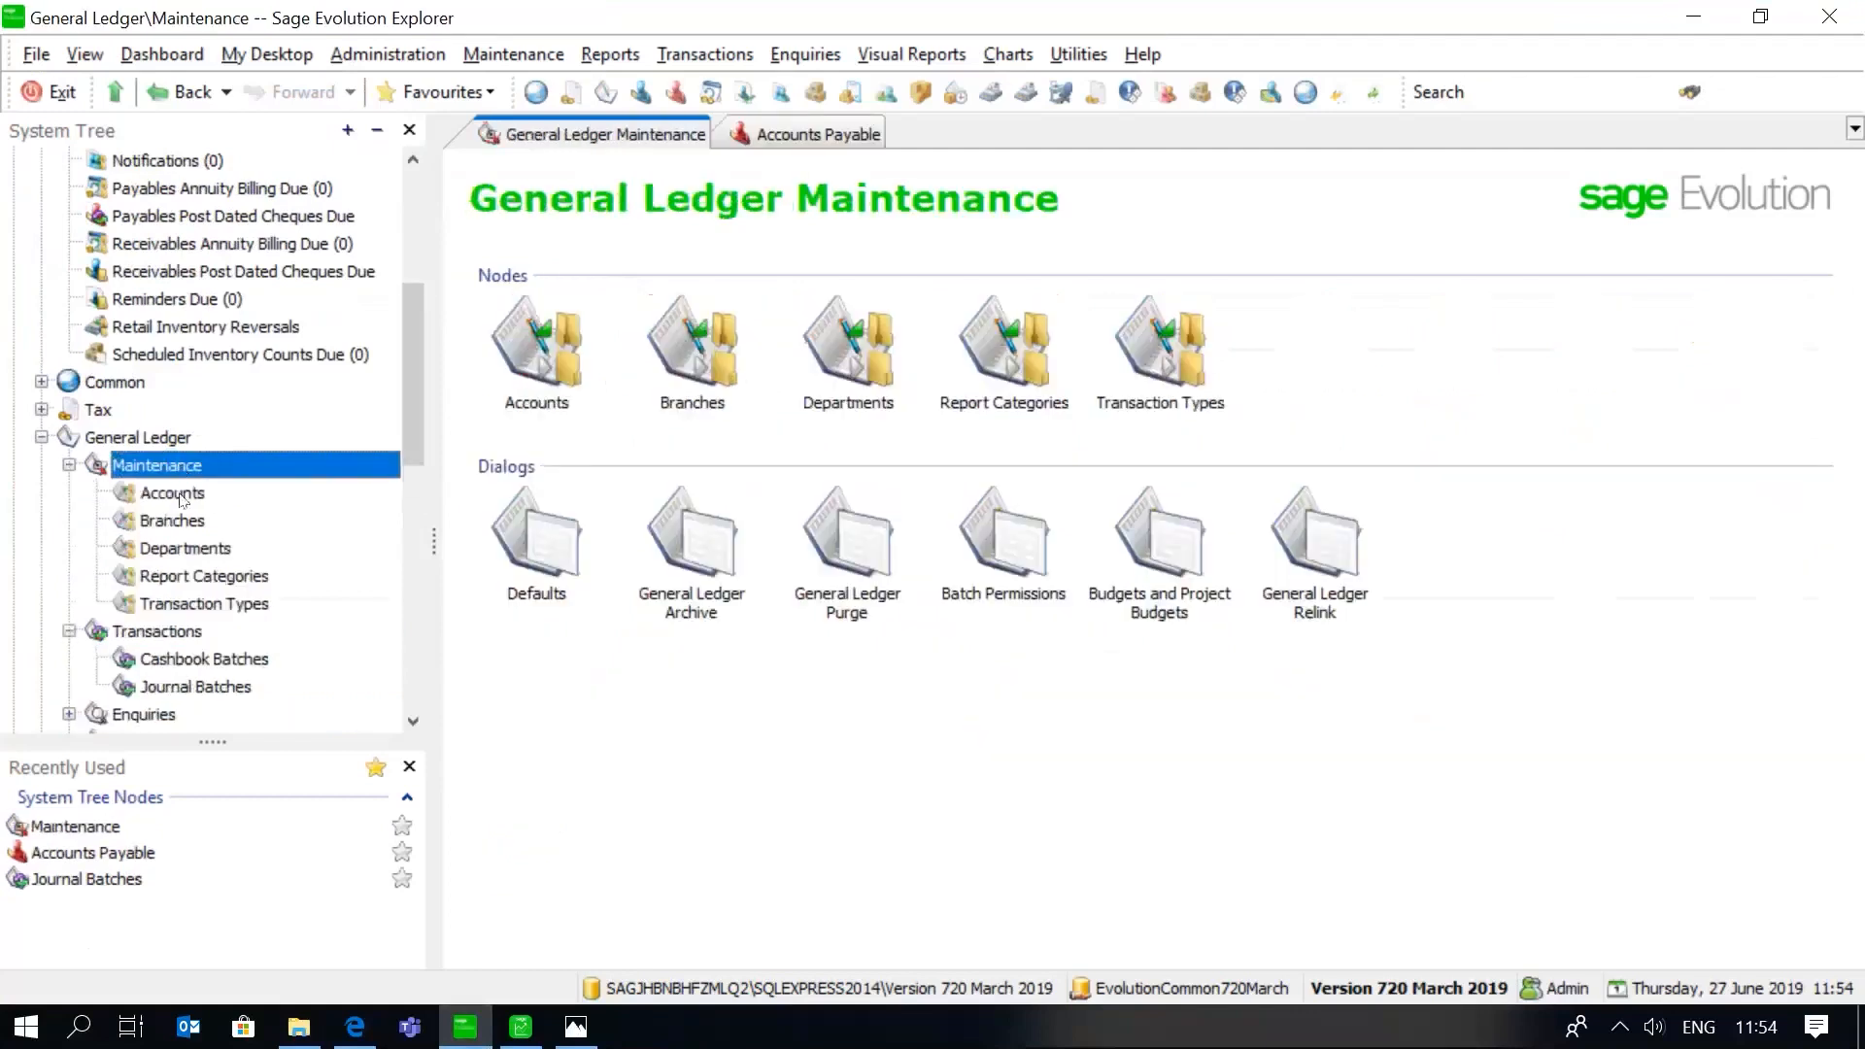
pyautogui.click(172, 492)
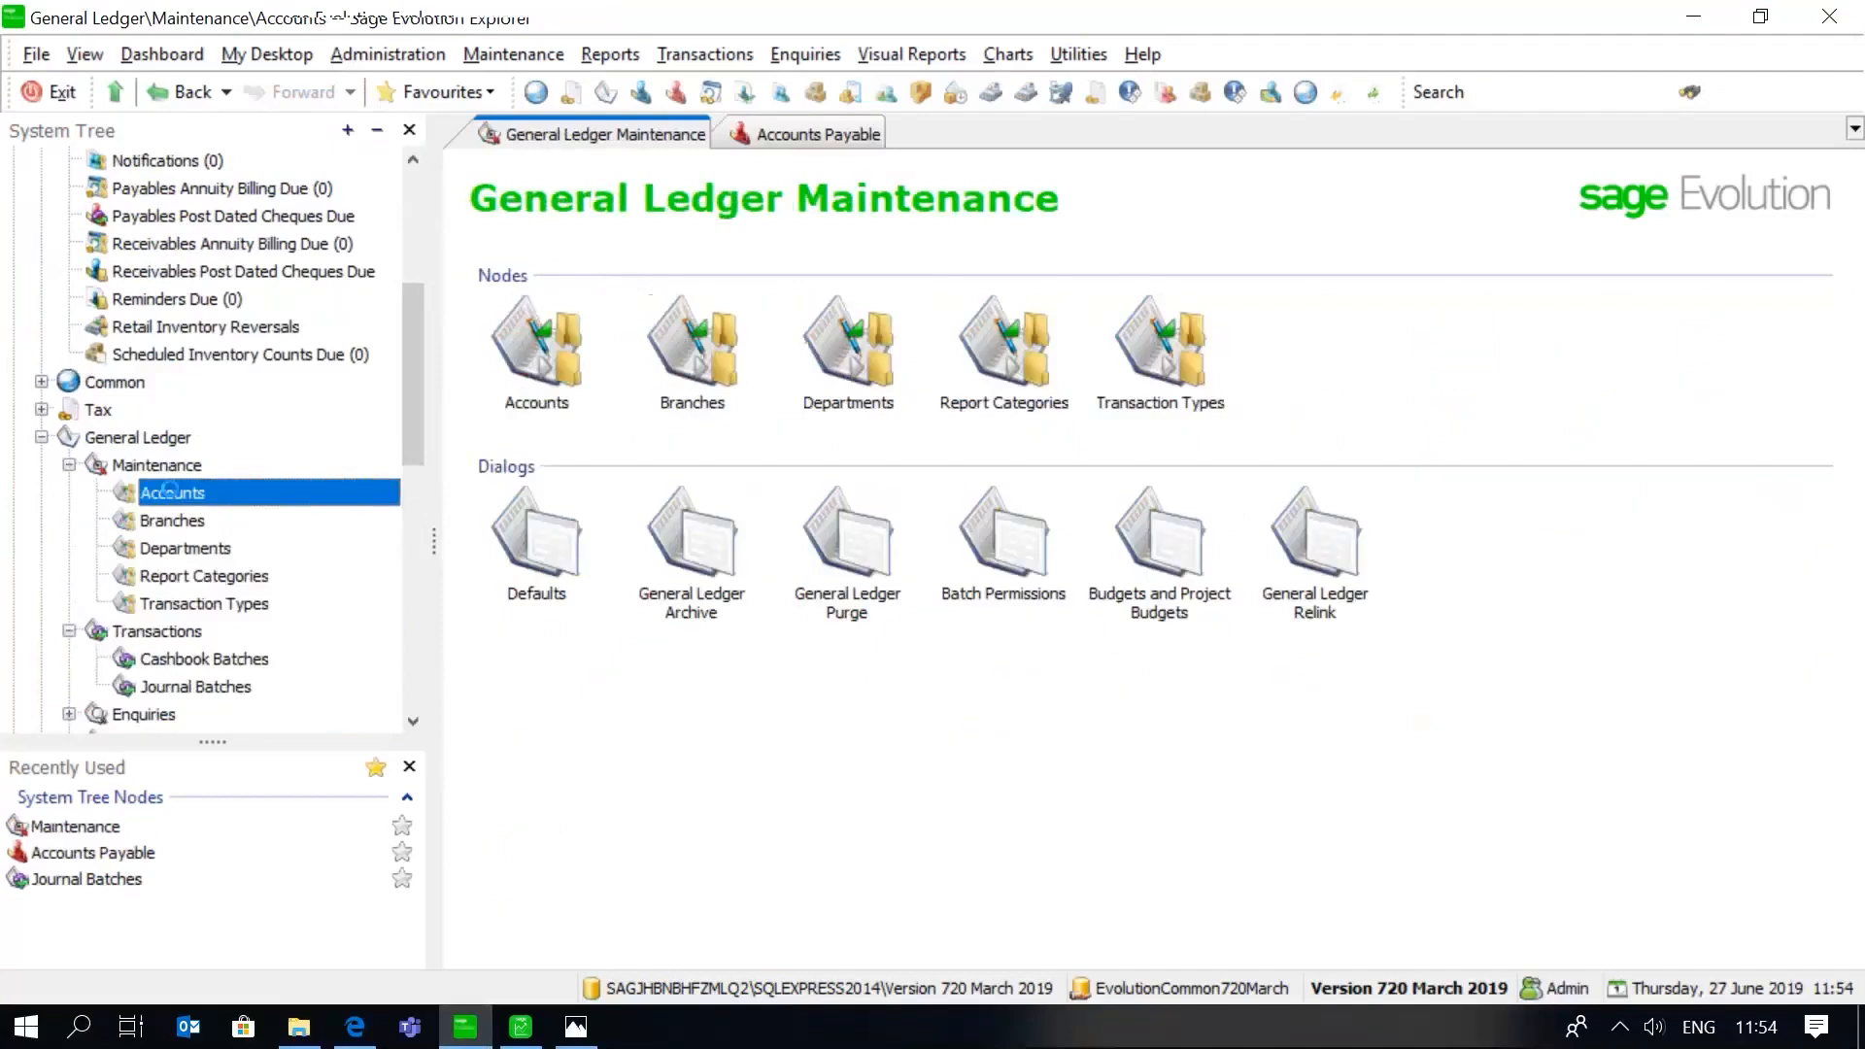
# Find the Payables Control account, review its account settings including Allow Journals, and close its edit window
pyautogui.click(519, 580)
pyautogui.write('p')
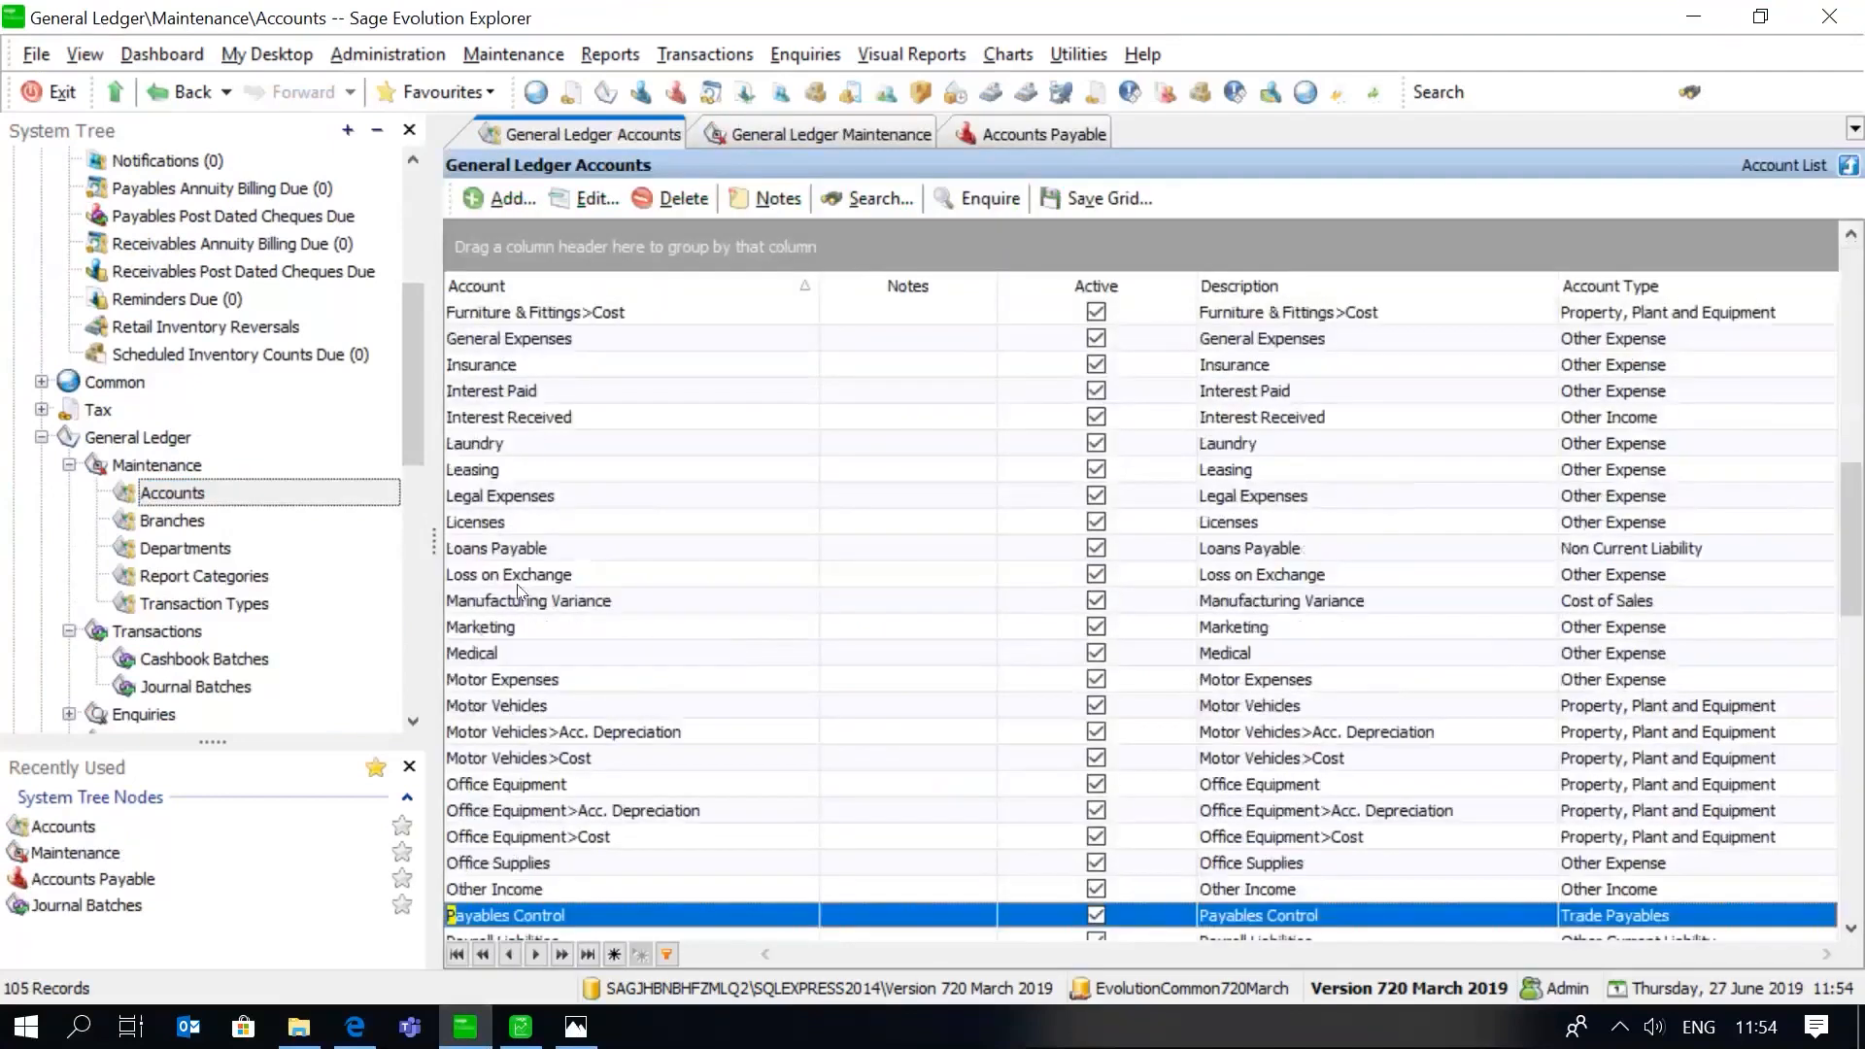
pyautogui.write('a')
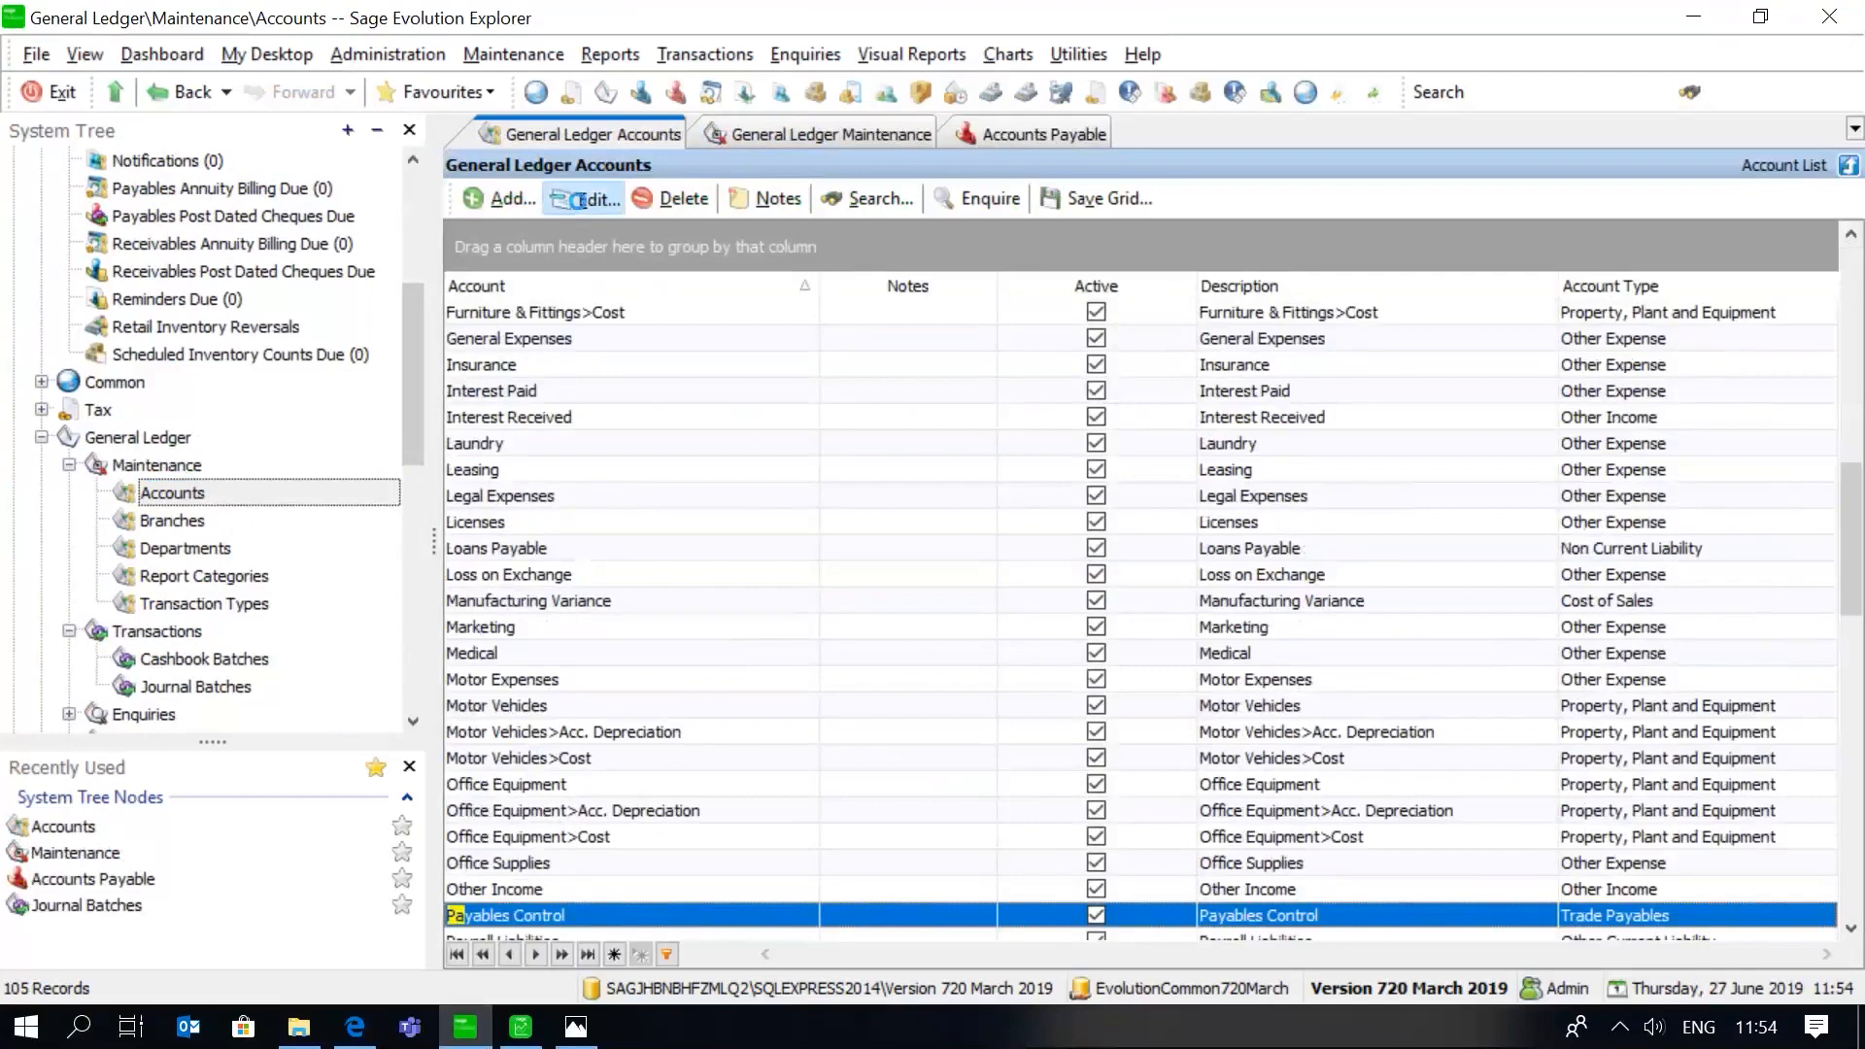
pyautogui.click(585, 200)
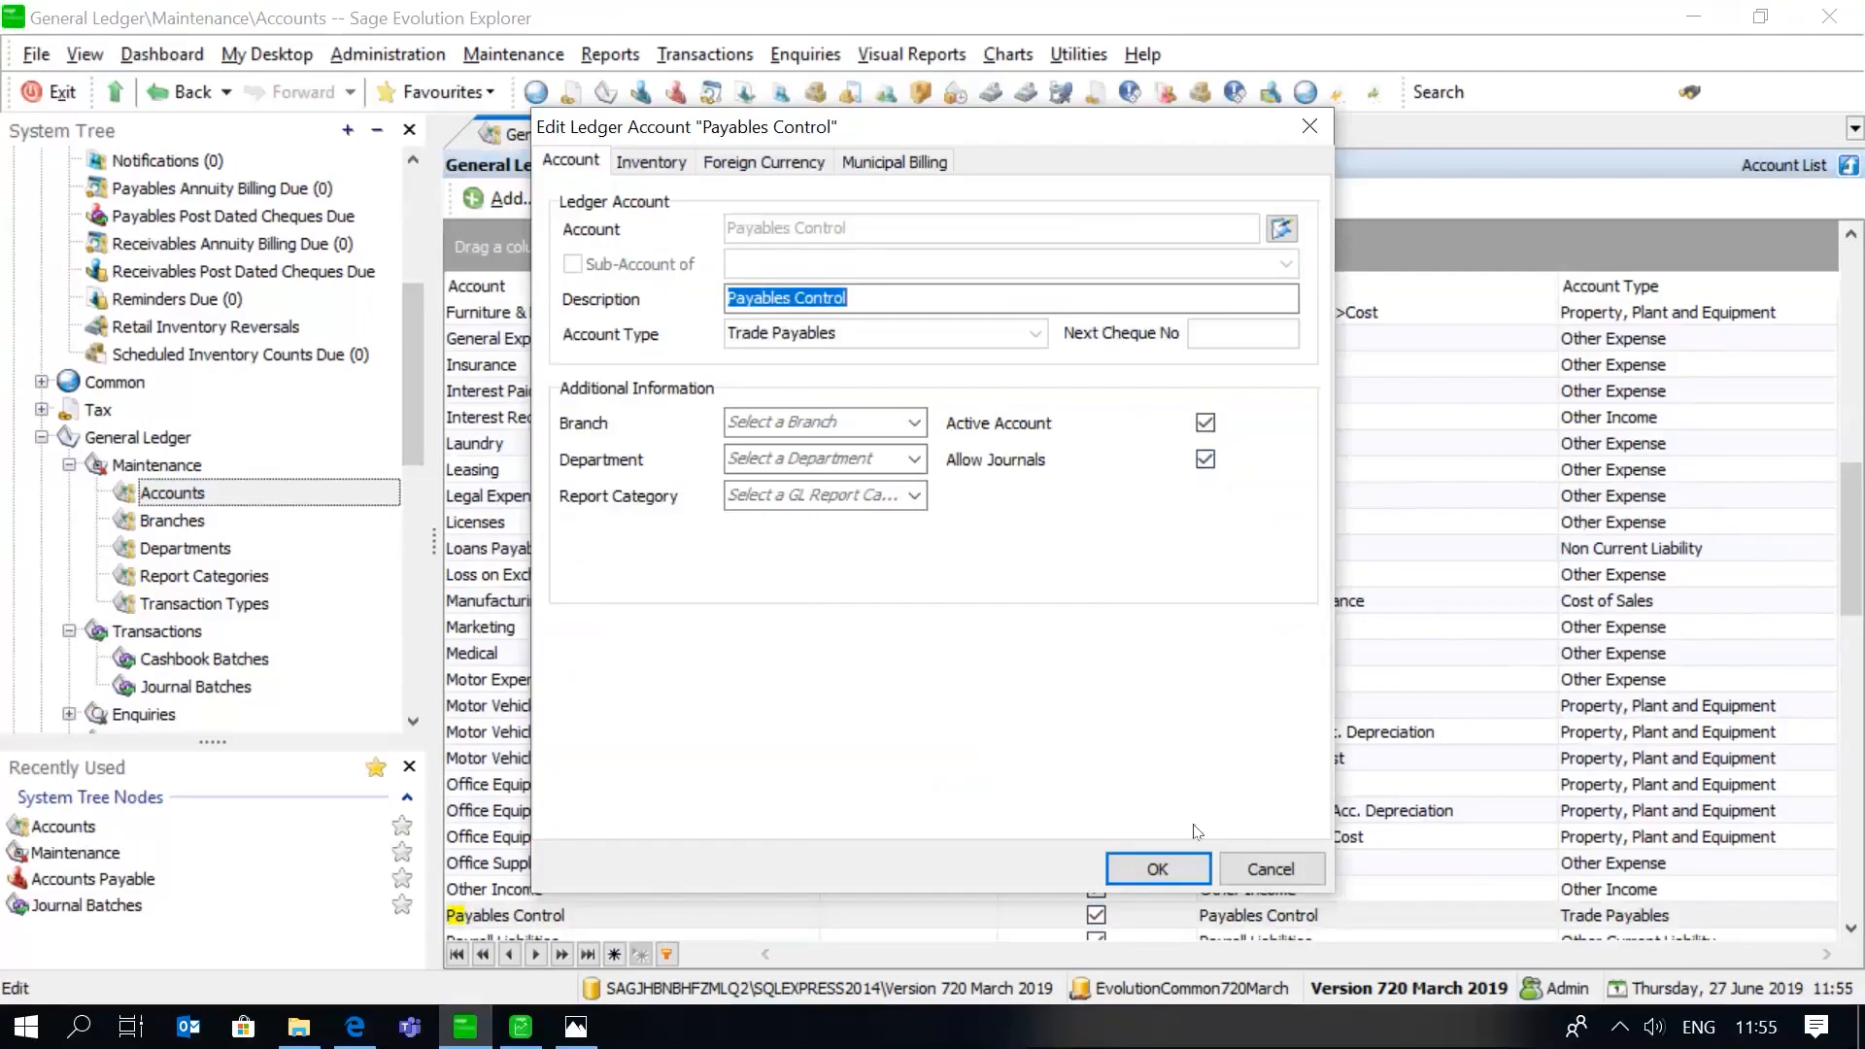
pyautogui.click(1171, 871)
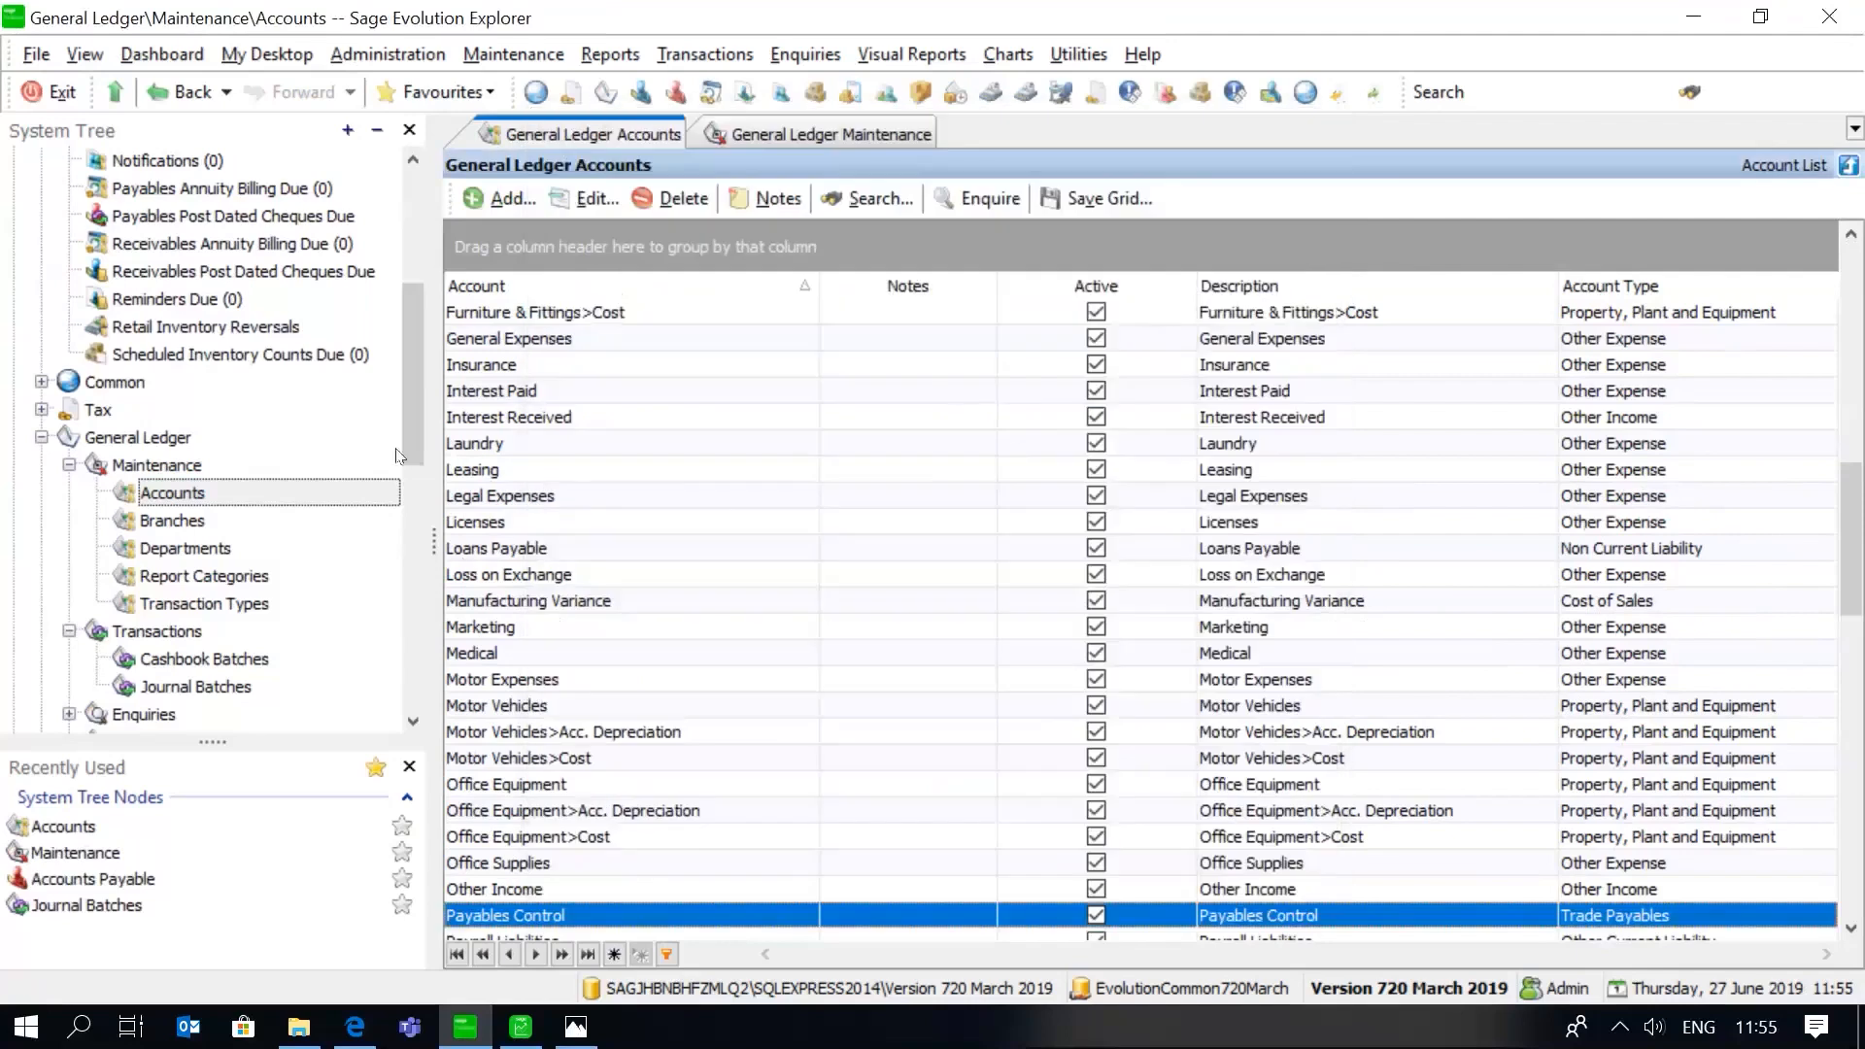
# Create a General Ledger journal batch described as "AP Control Posting", keeping the other batch defaults
pyautogui.moveTo(410, 433); pyautogui.dragTo(417, 482)
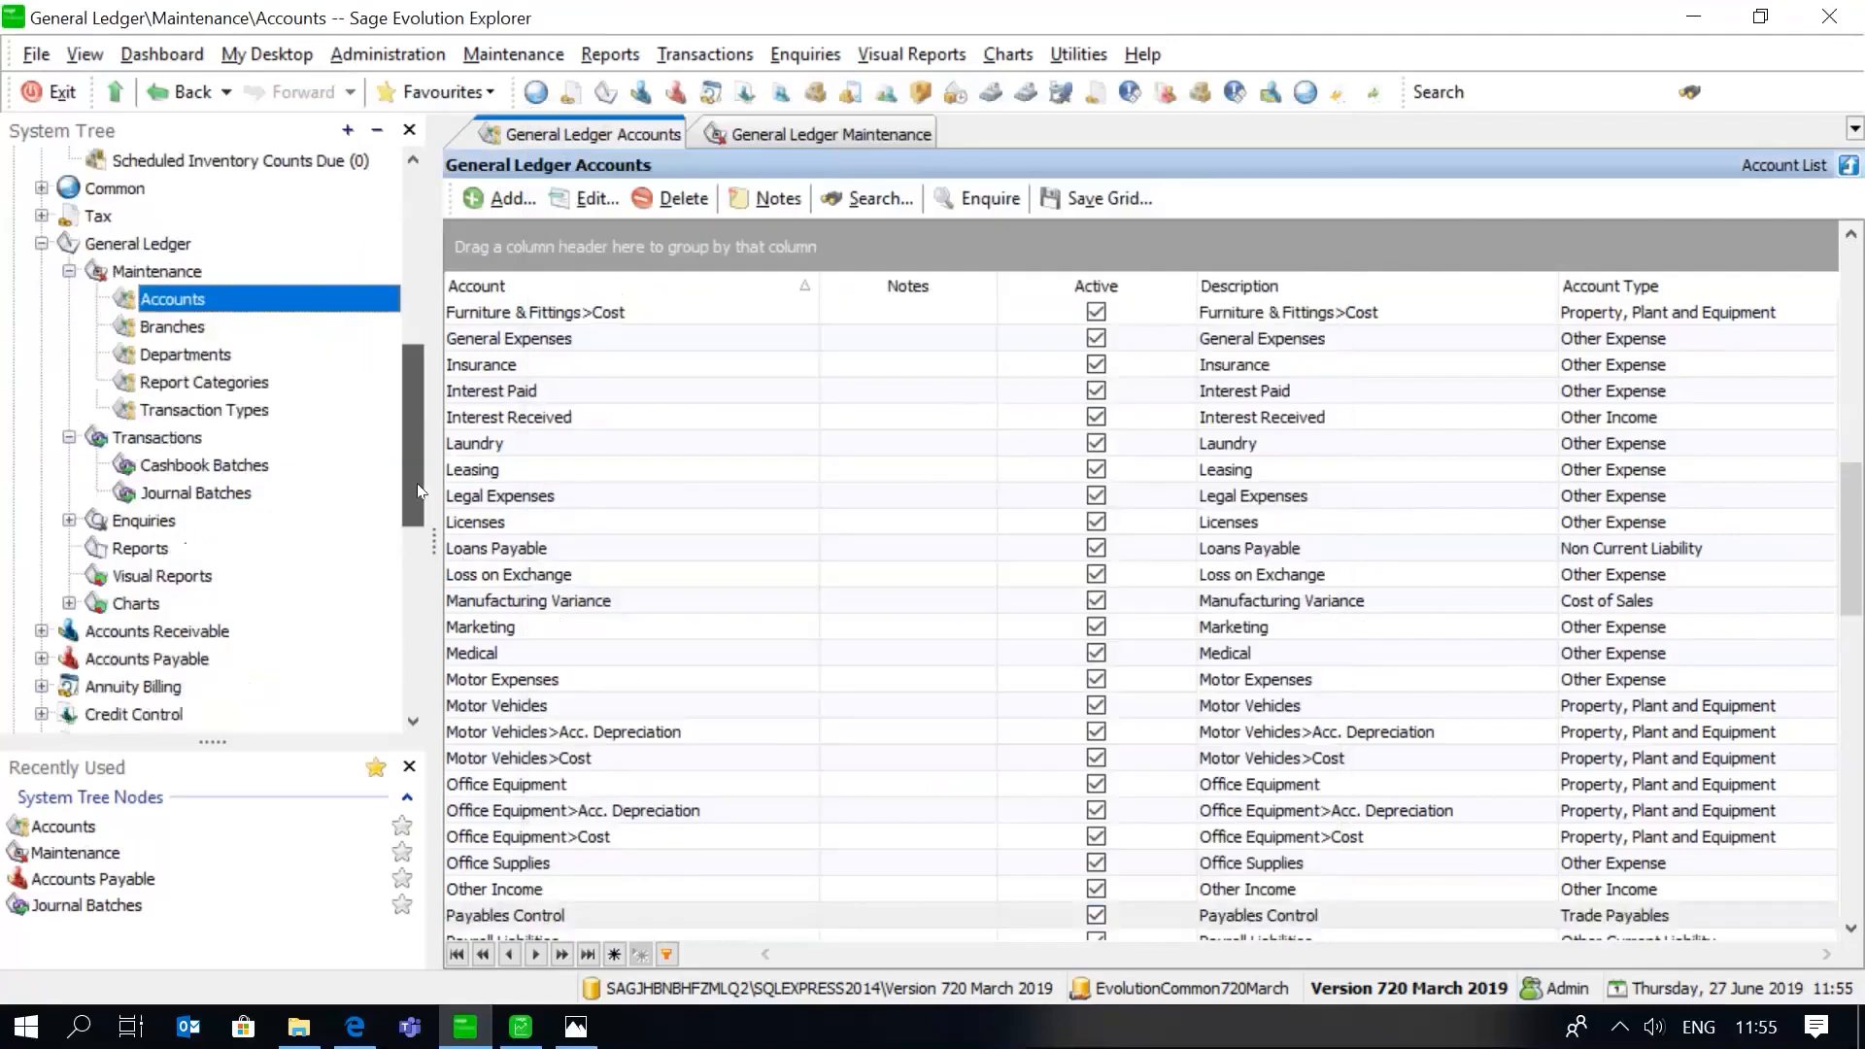
pyautogui.click(273, 502)
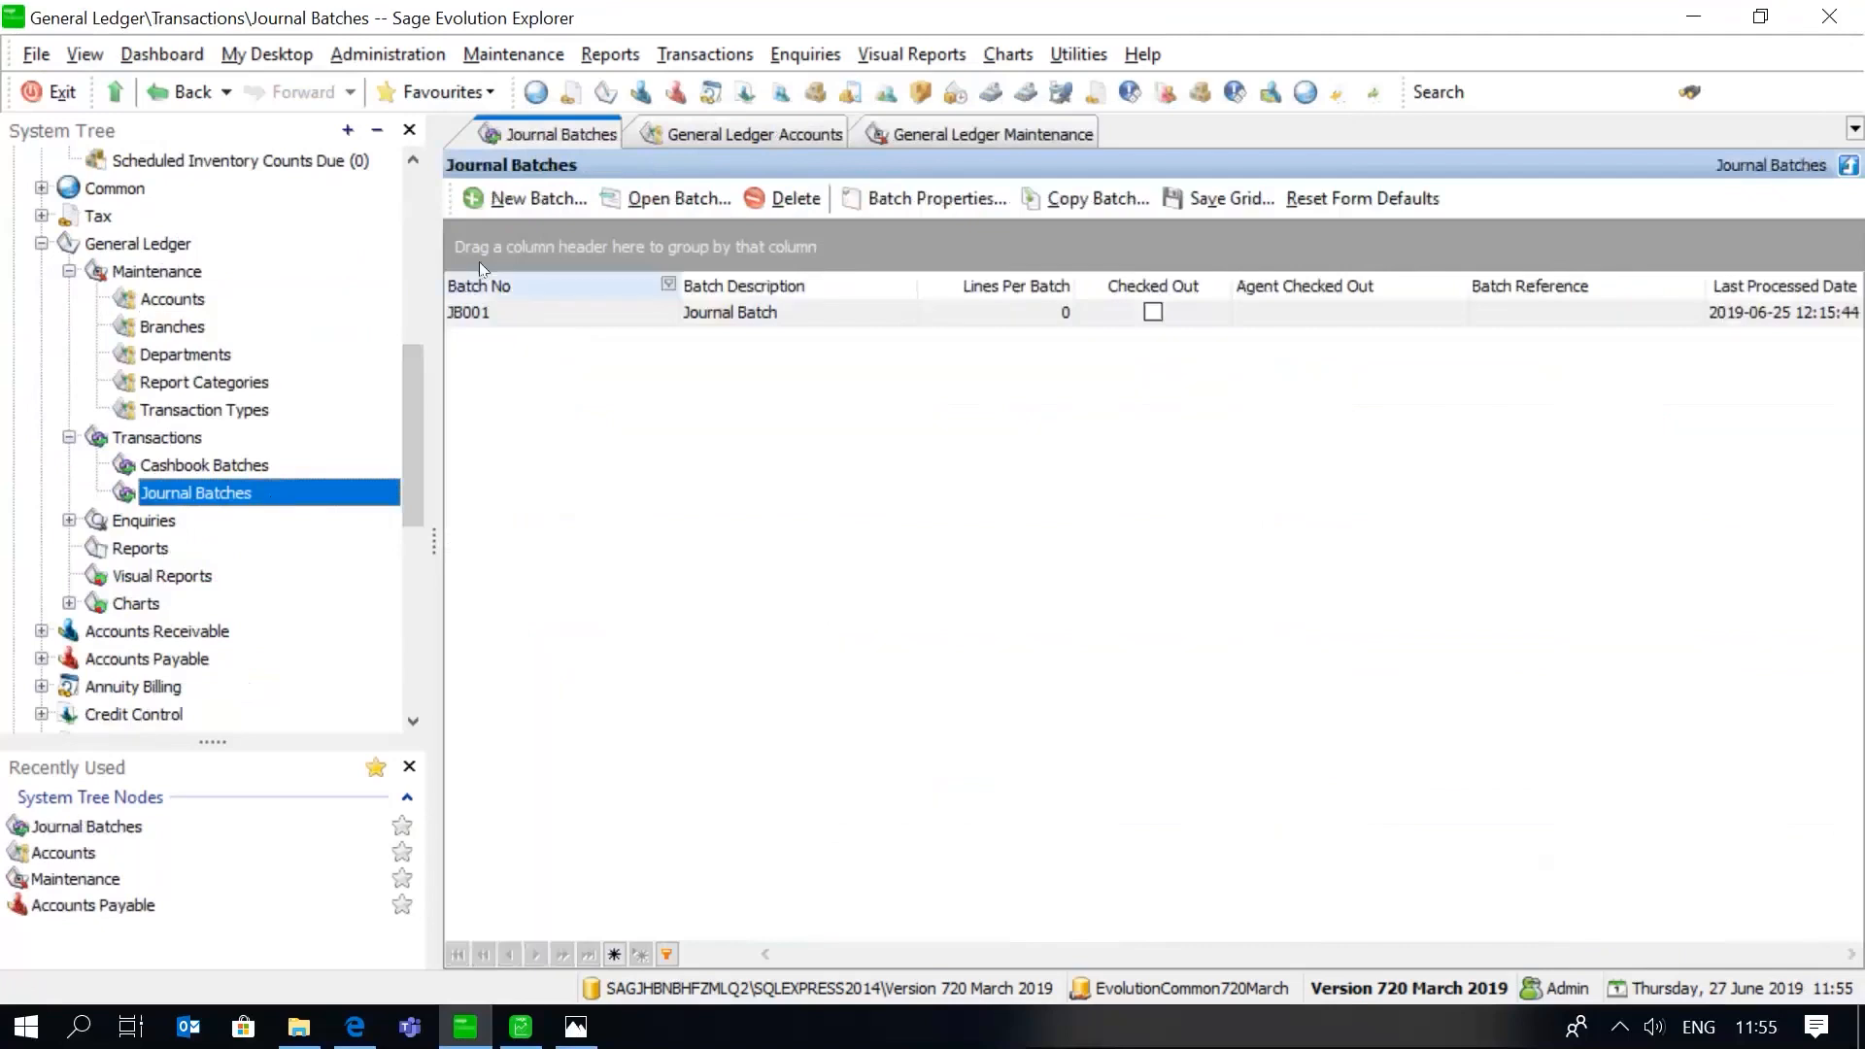
pyautogui.click(521, 200)
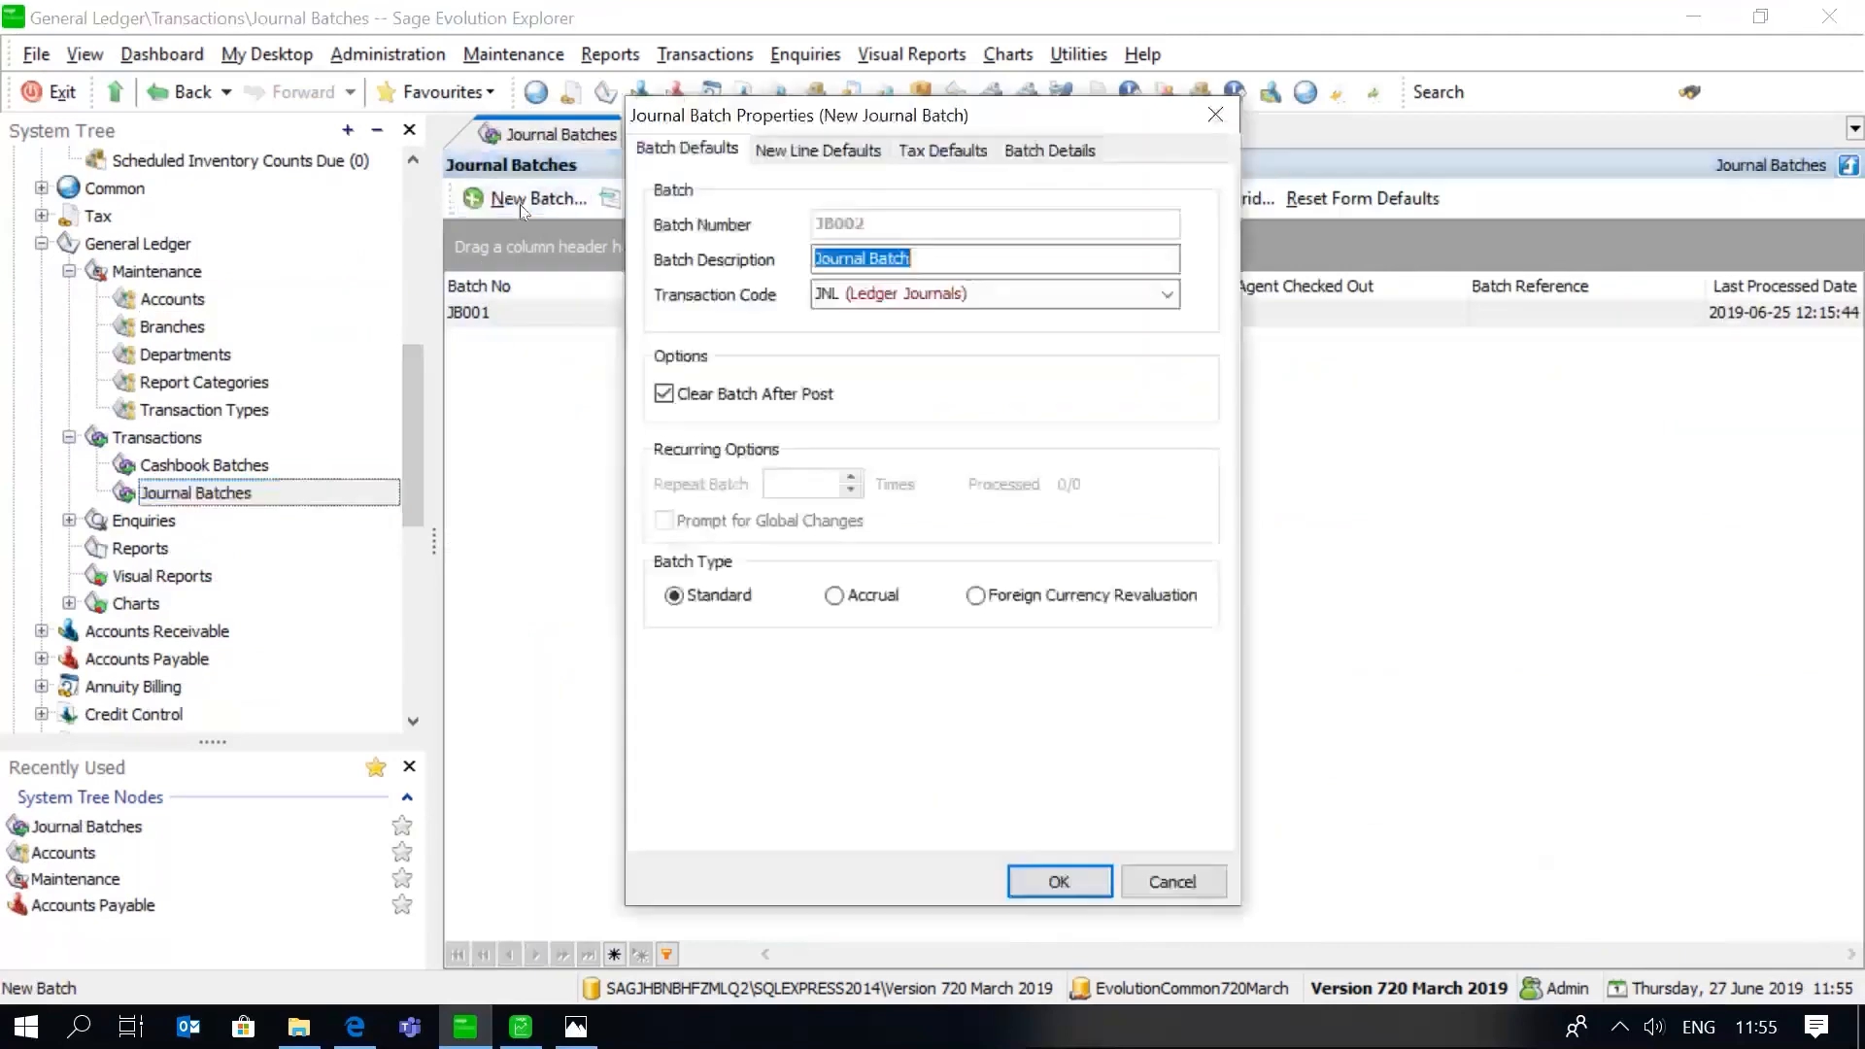
pyautogui.write('AP')
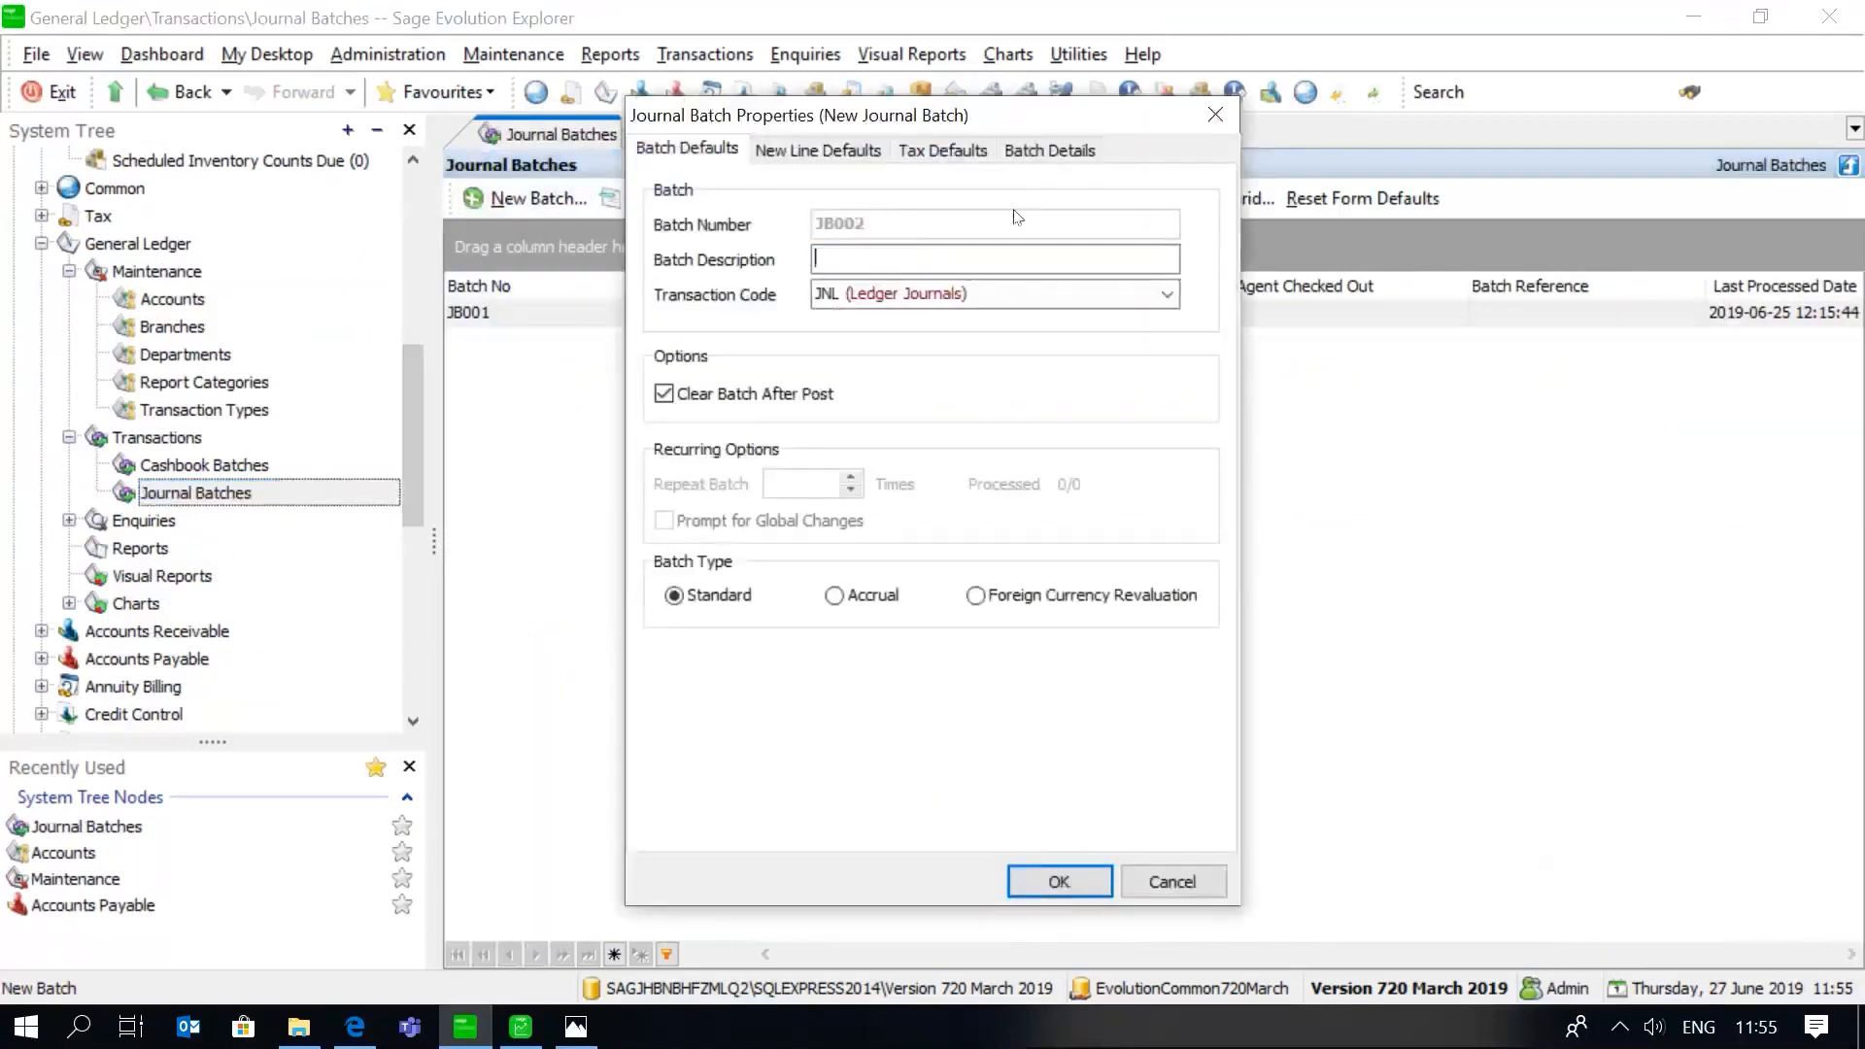
pyautogui.write(' Control Posting')
pyautogui.click(808, 148)
pyautogui.click(687, 147)
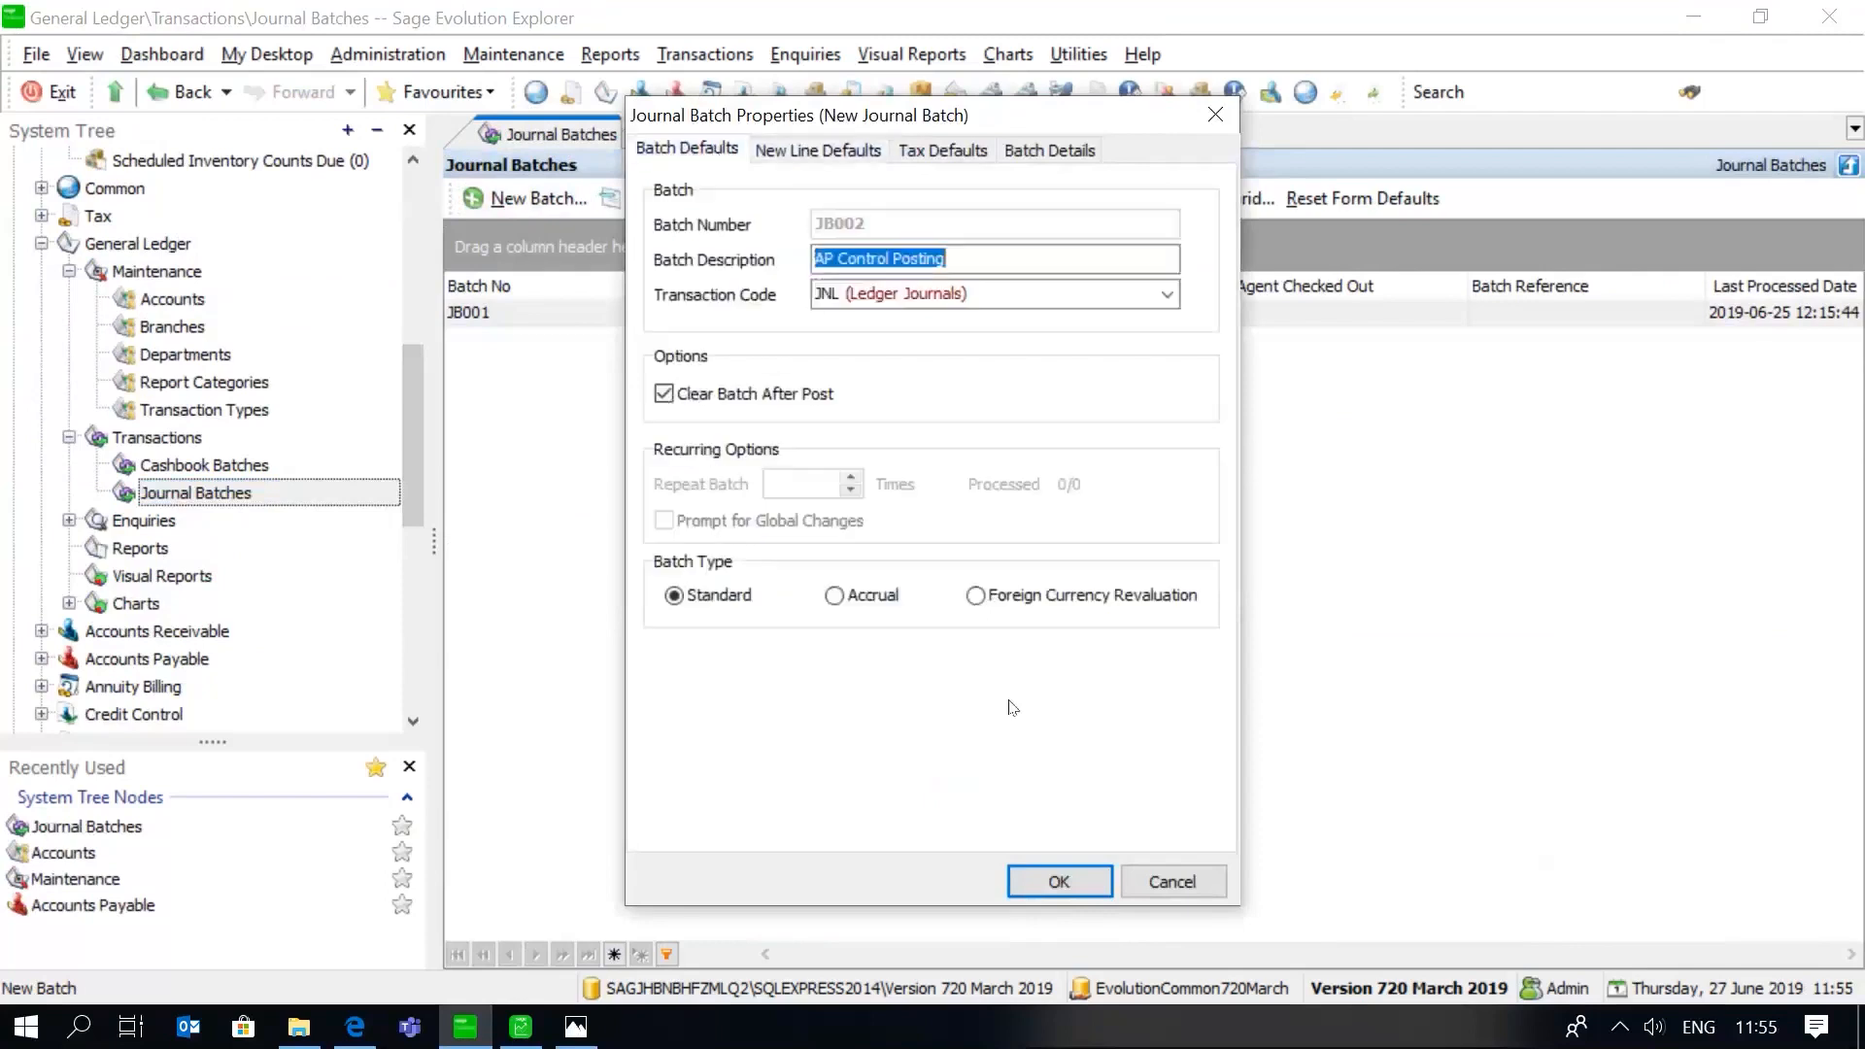
pyautogui.click(1051, 881)
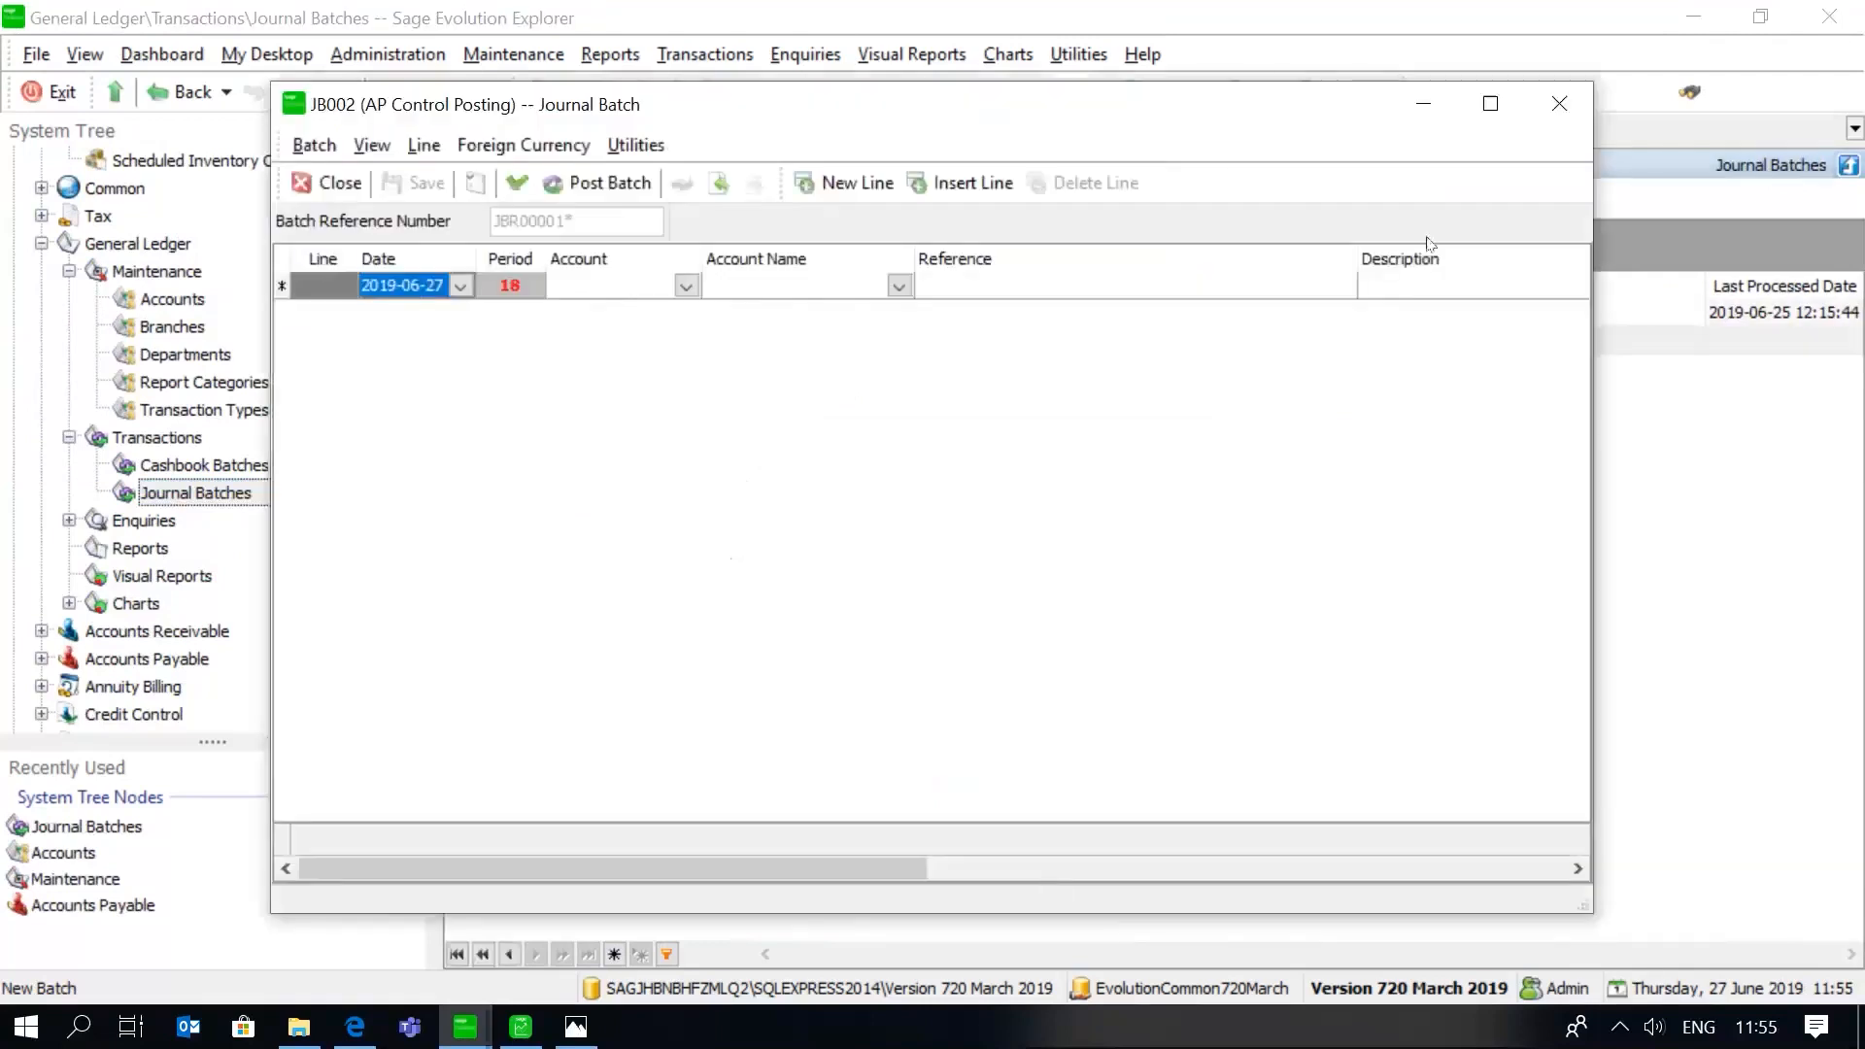
# Maximize the journal batch and choose Repairs & Maint. as the first line's account
pyautogui.click(1490, 103)
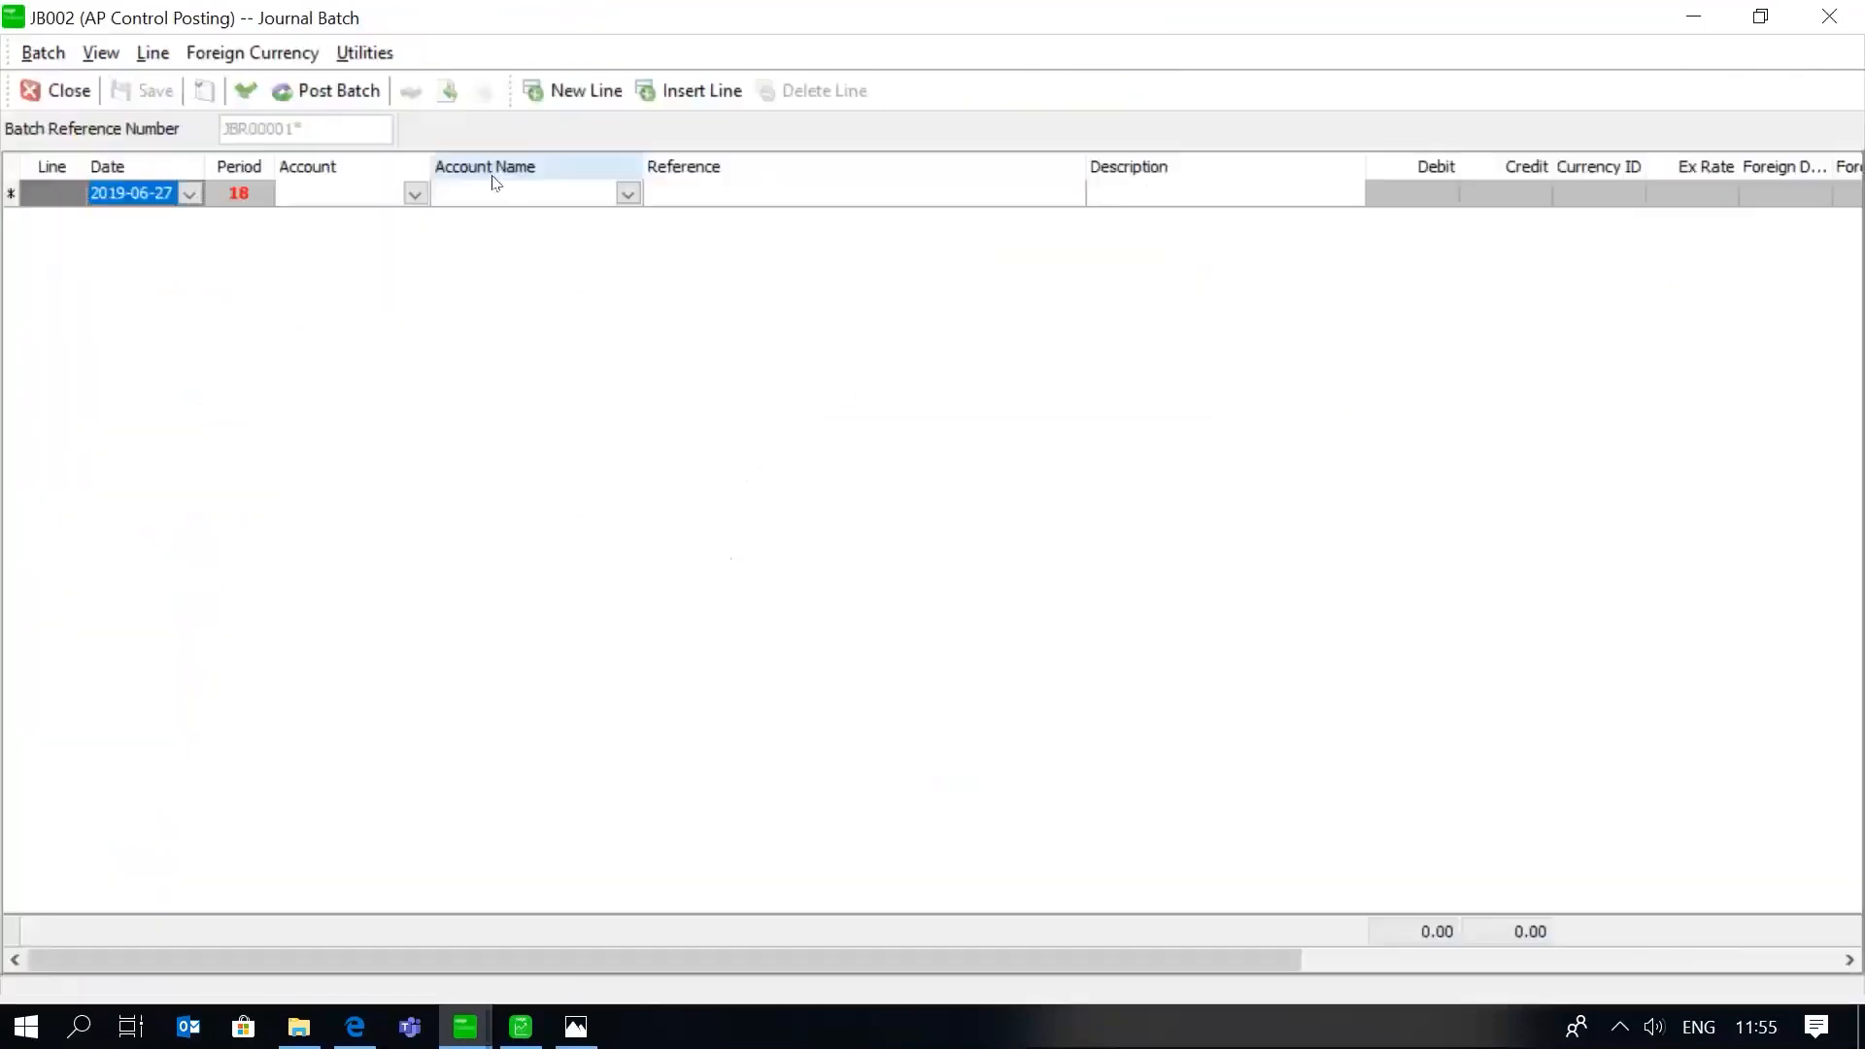
pyautogui.click(414, 194)
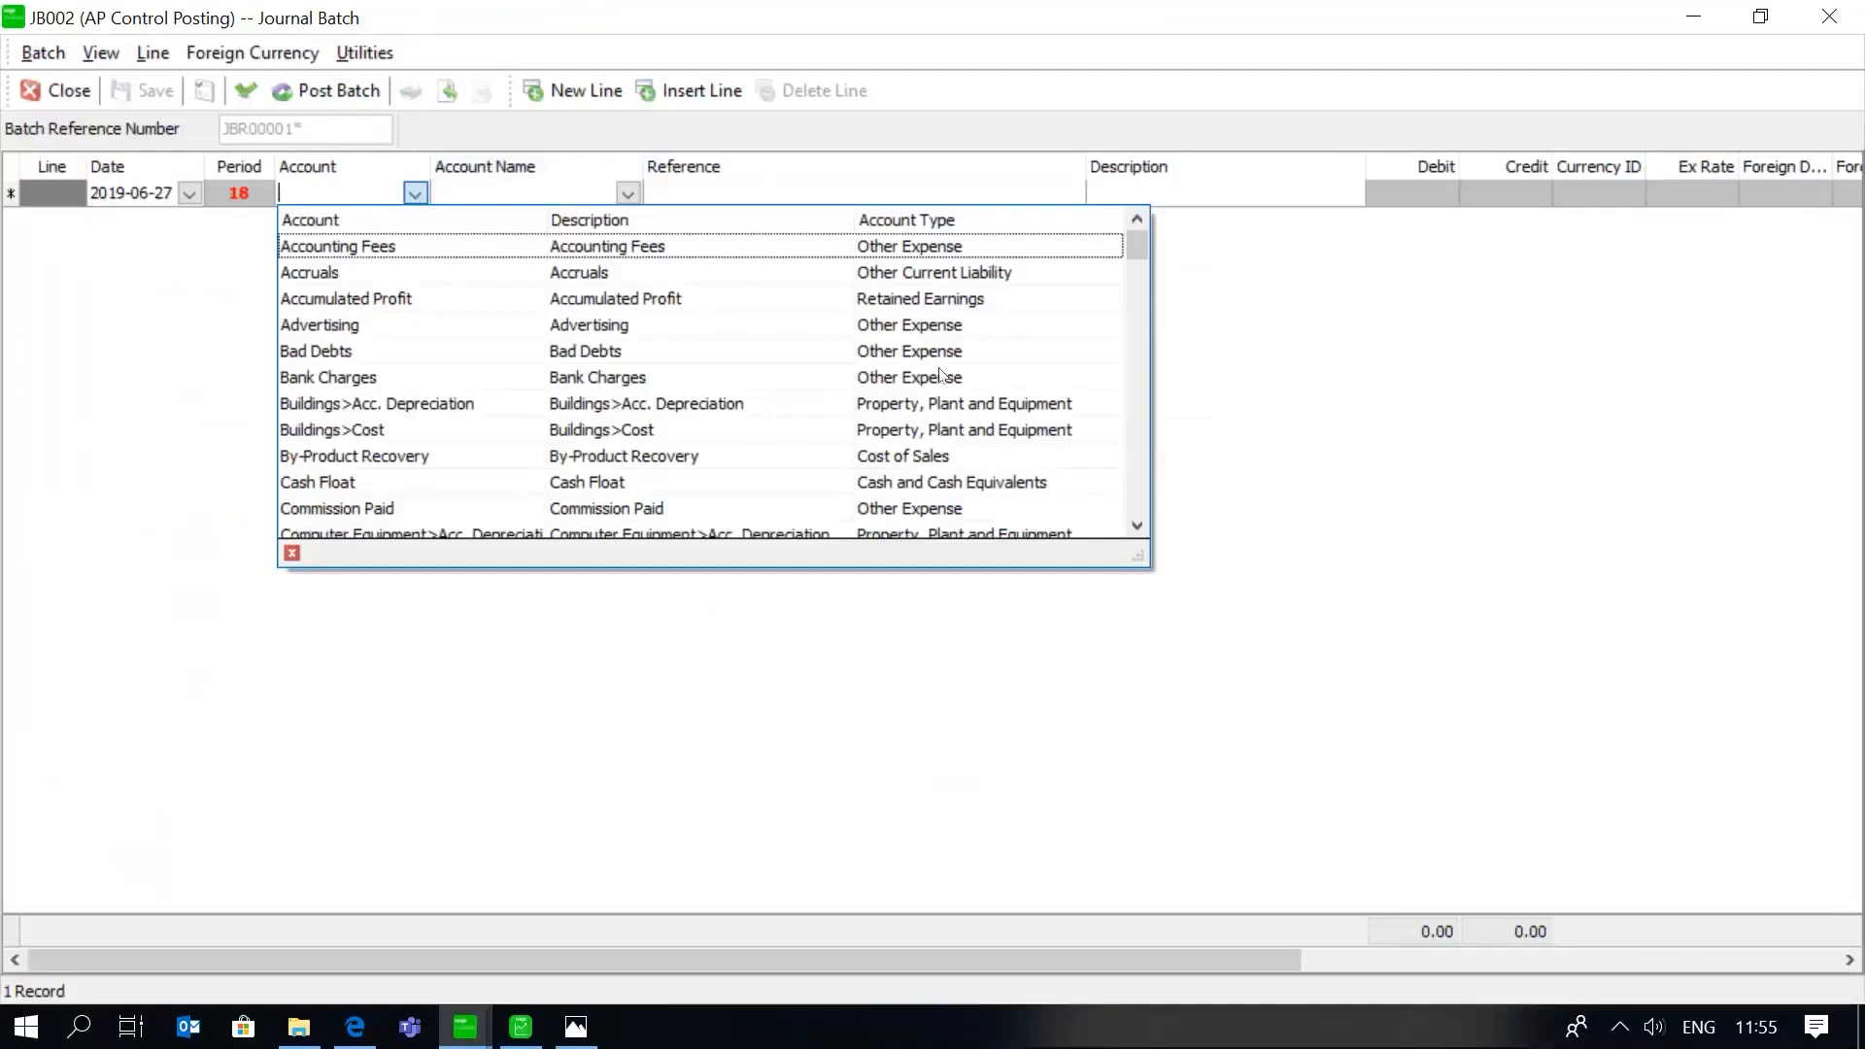
pyautogui.click(1136, 472)
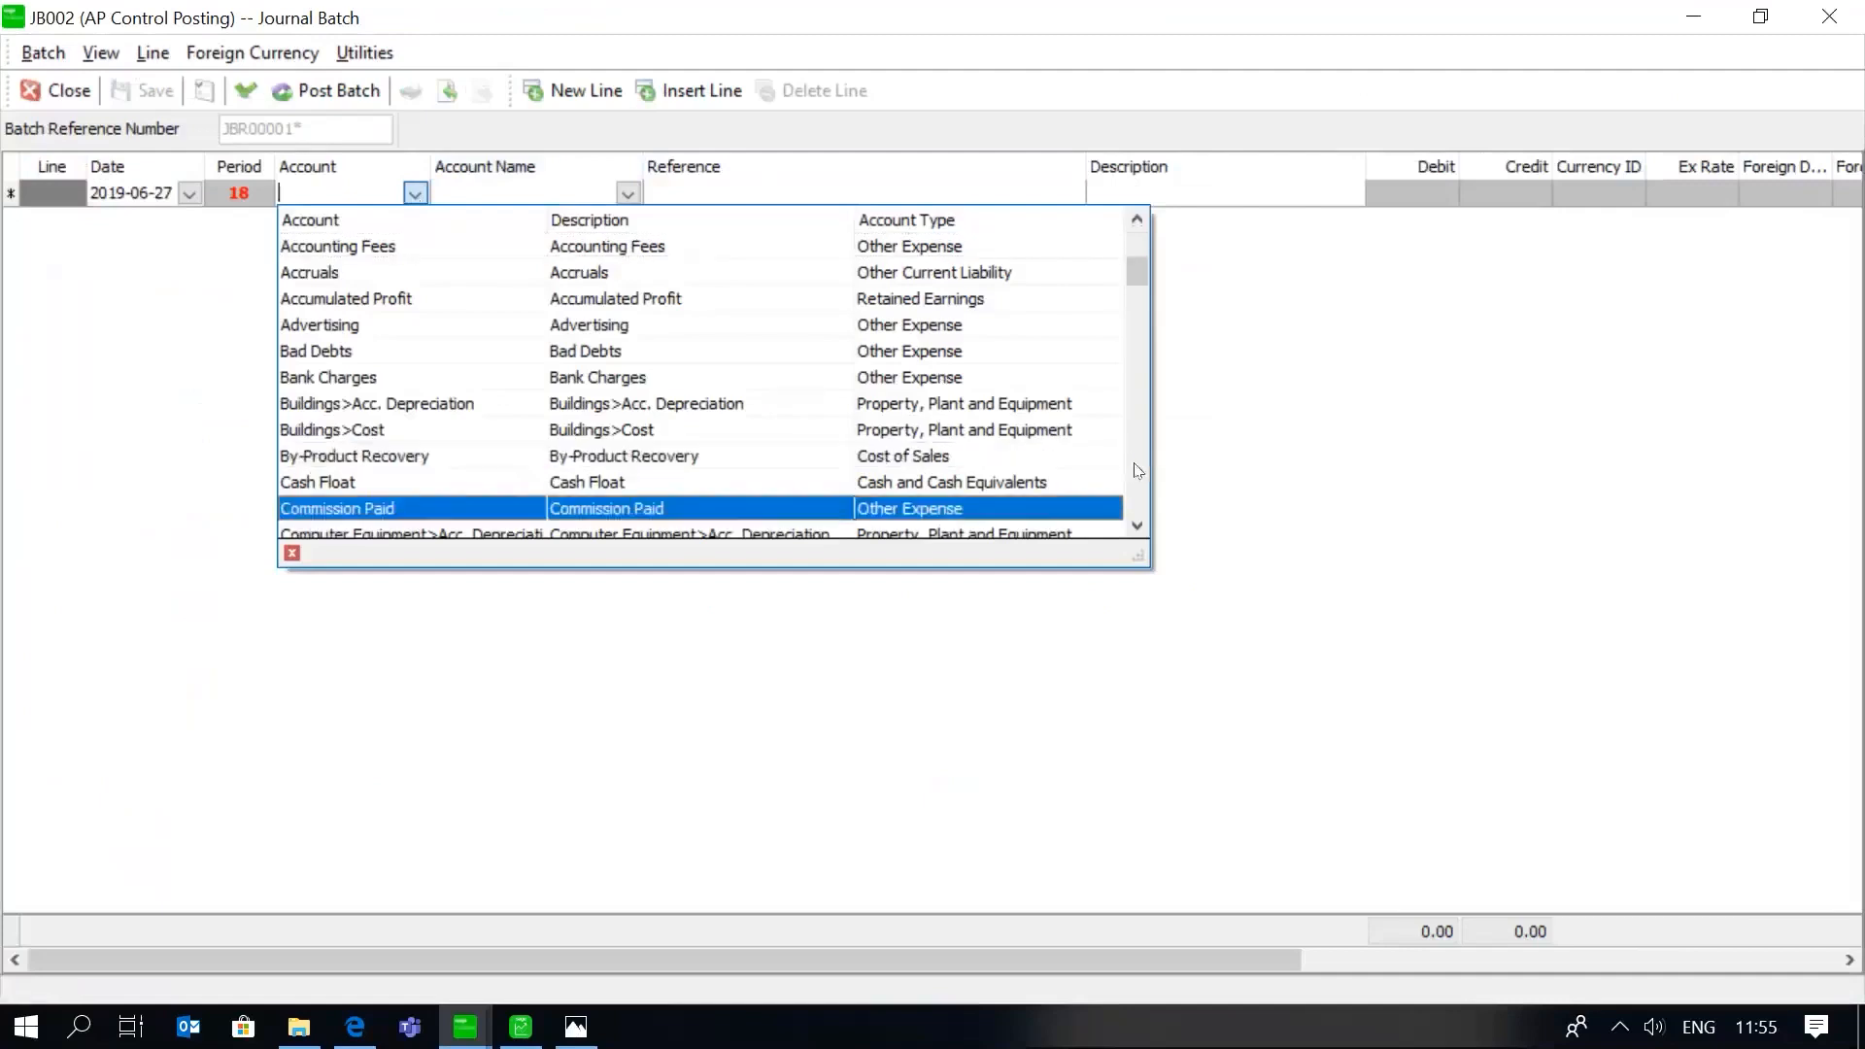
pyautogui.click(1136, 472)
pyautogui.click(1137, 471)
pyautogui.click(1138, 472)
pyautogui.click(1138, 471)
pyautogui.click(1138, 472)
pyautogui.click(1138, 471)
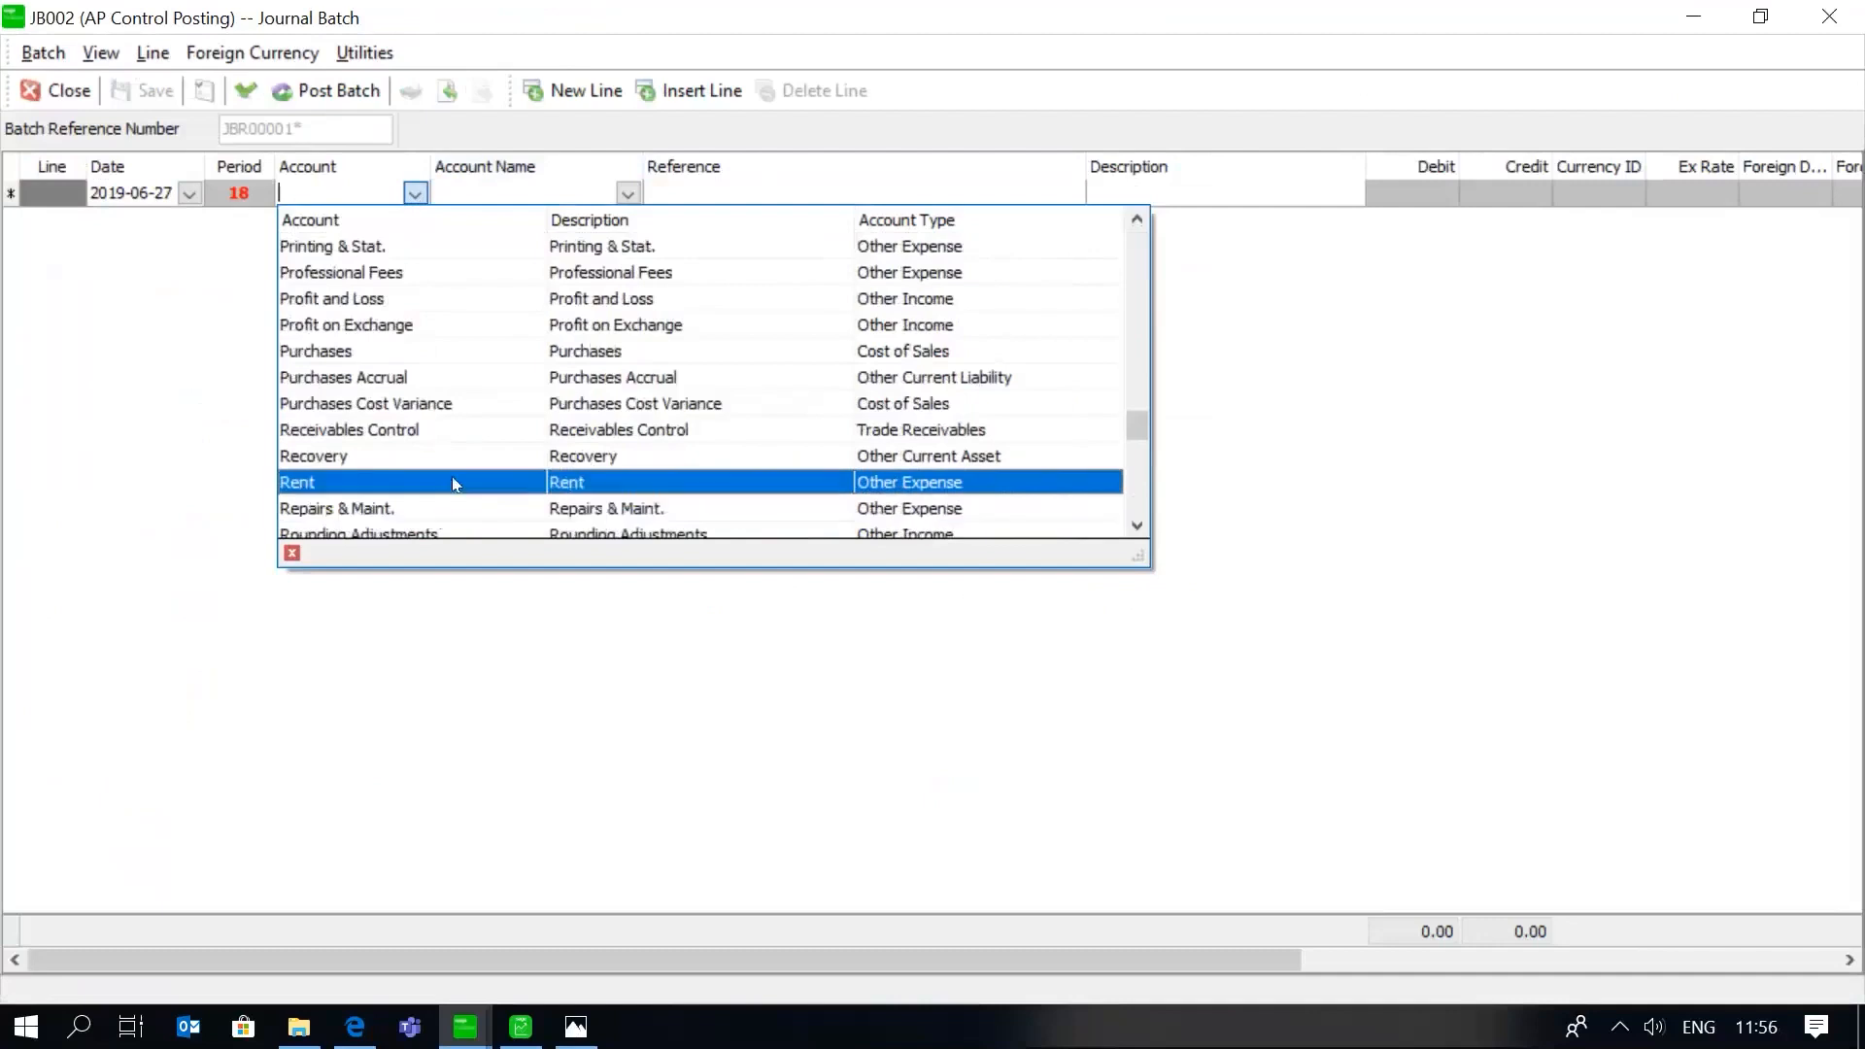
pyautogui.click(466, 505)
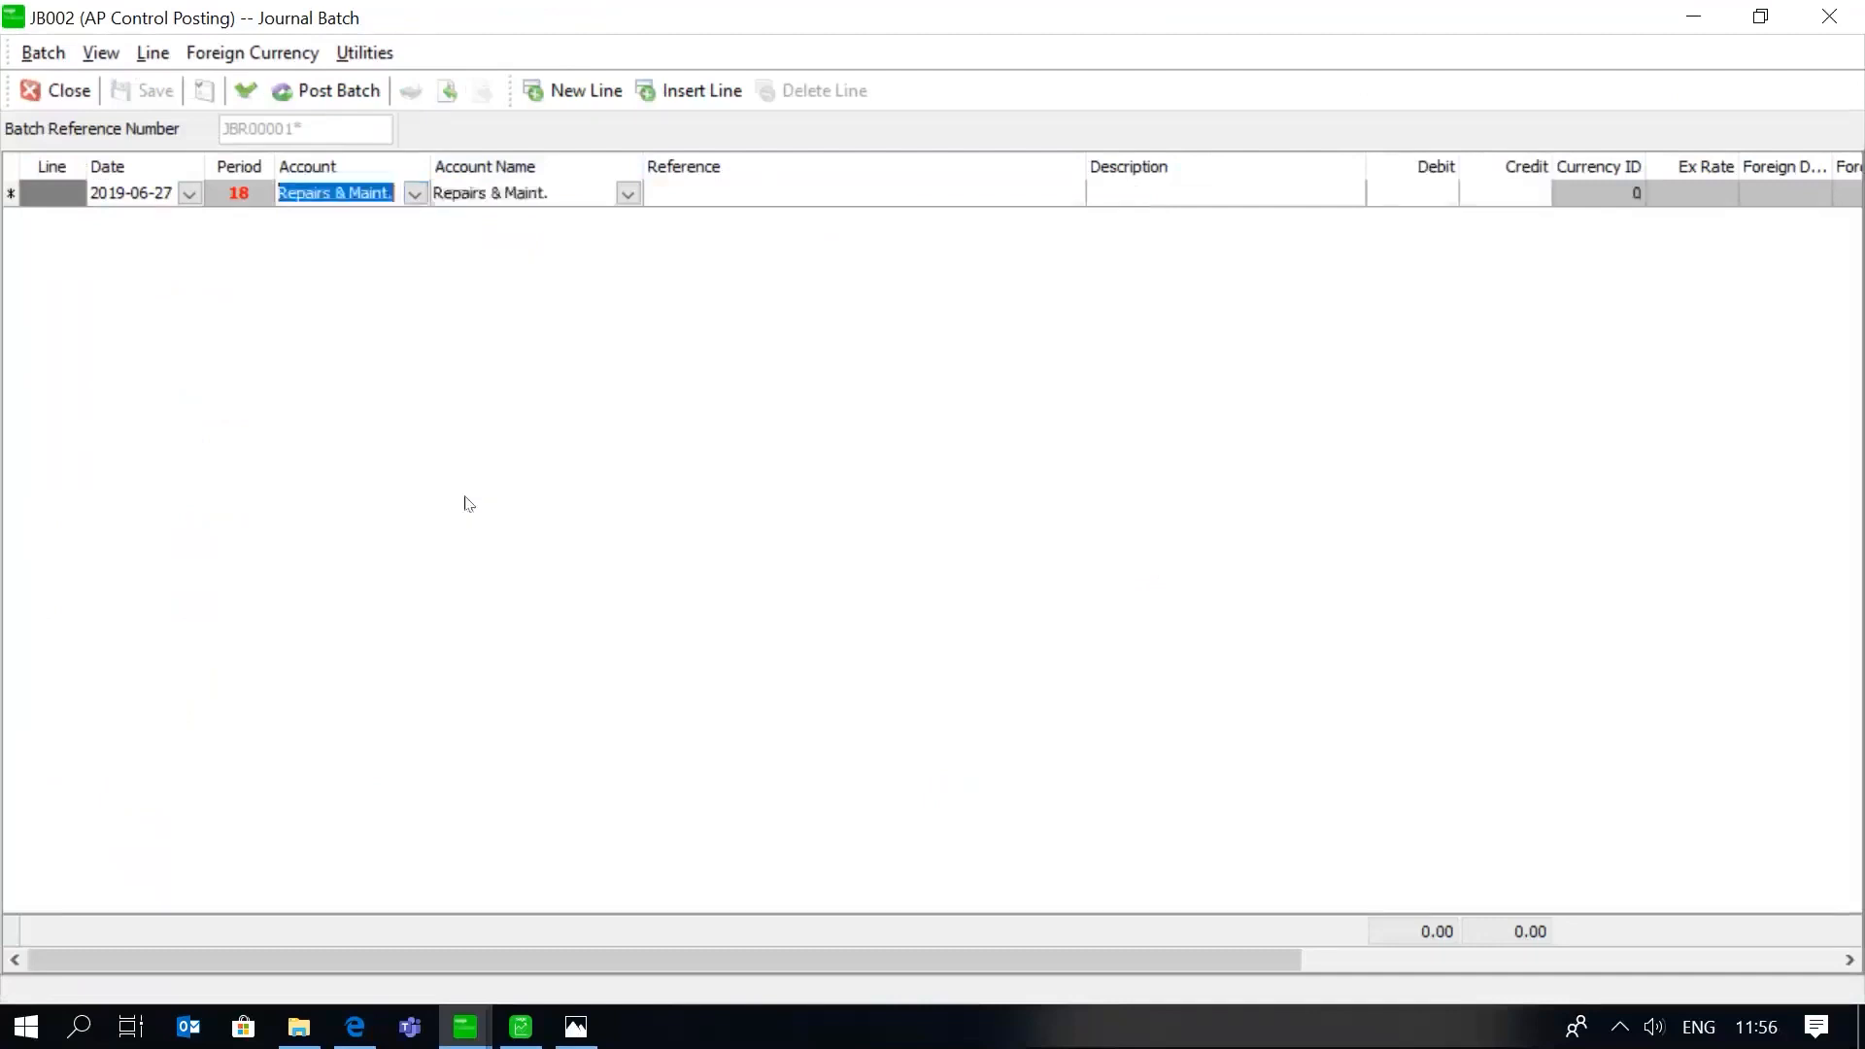
# Complete the Repairs & Maint. line with reference REF001, description DESC001 and a debit of 899, leaving its tax fields blank
pyautogui.press('Tab')
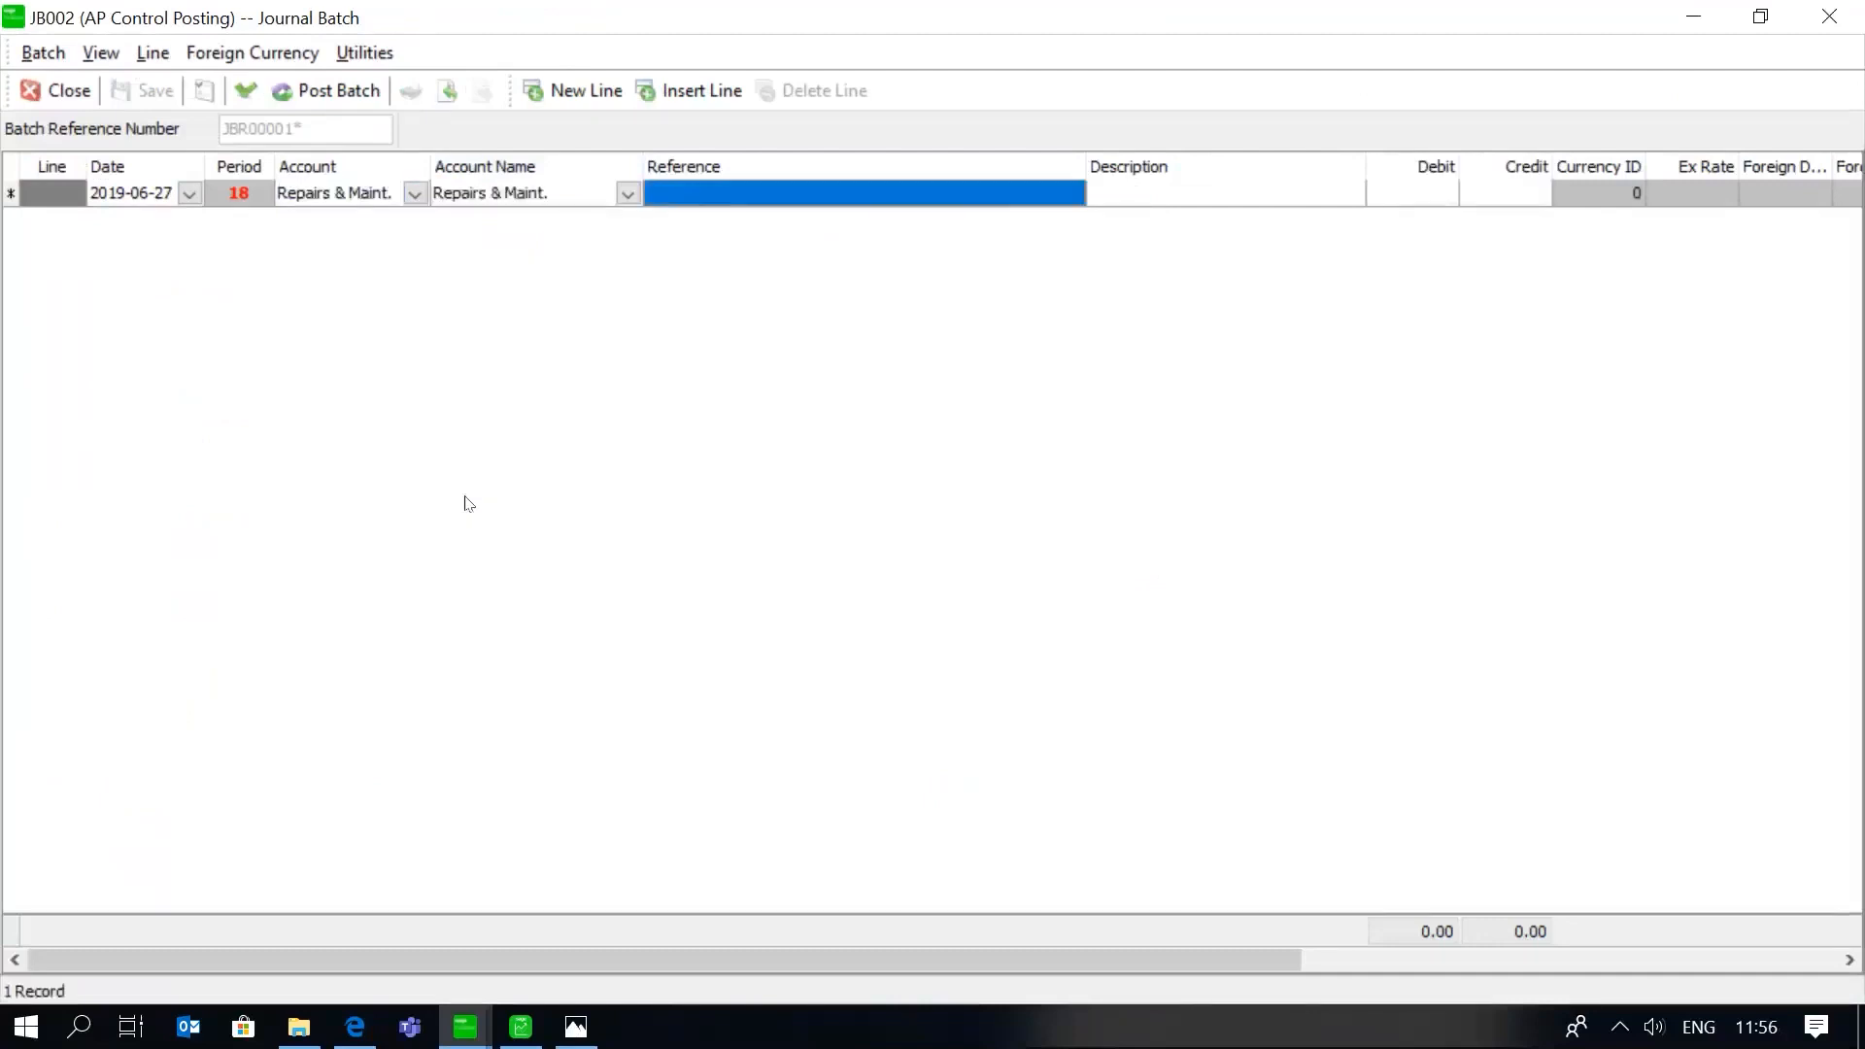
pyautogui.write('REF001')
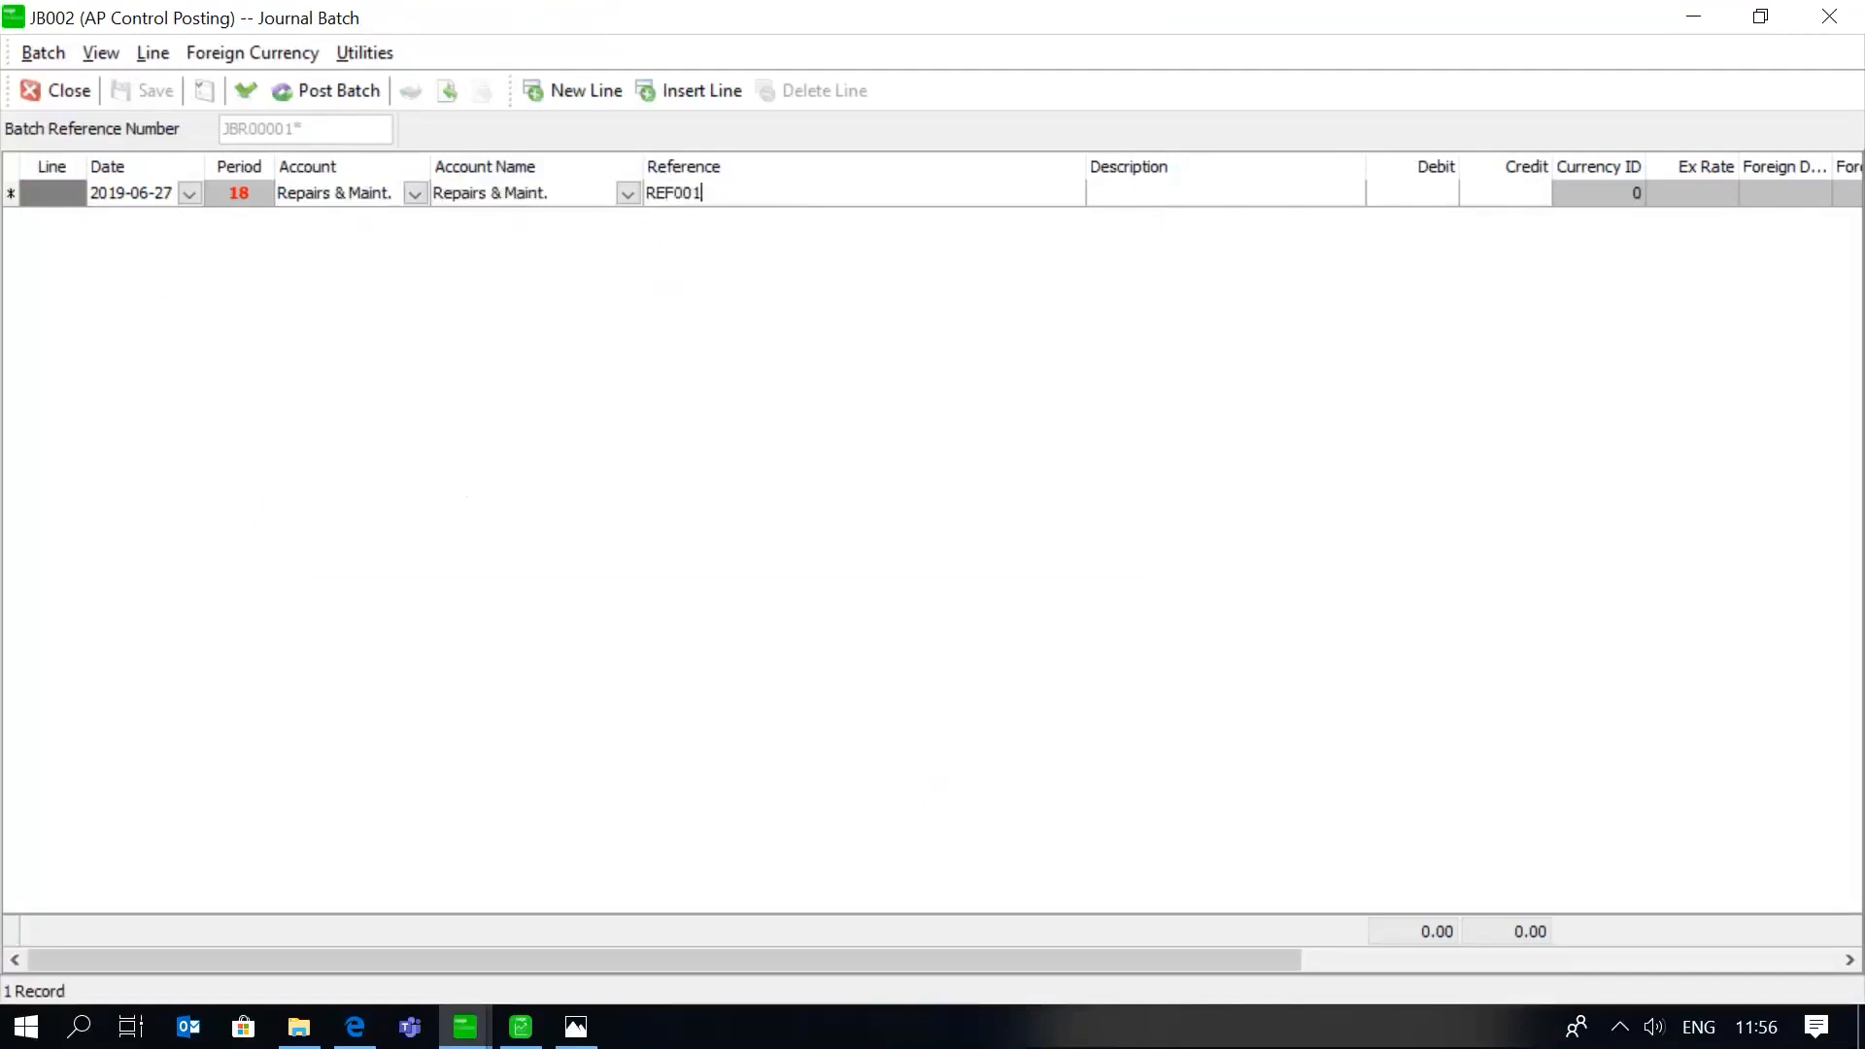
pyautogui.press('Tab')
pyautogui.write('DESC001')
pyautogui.press('Tab')
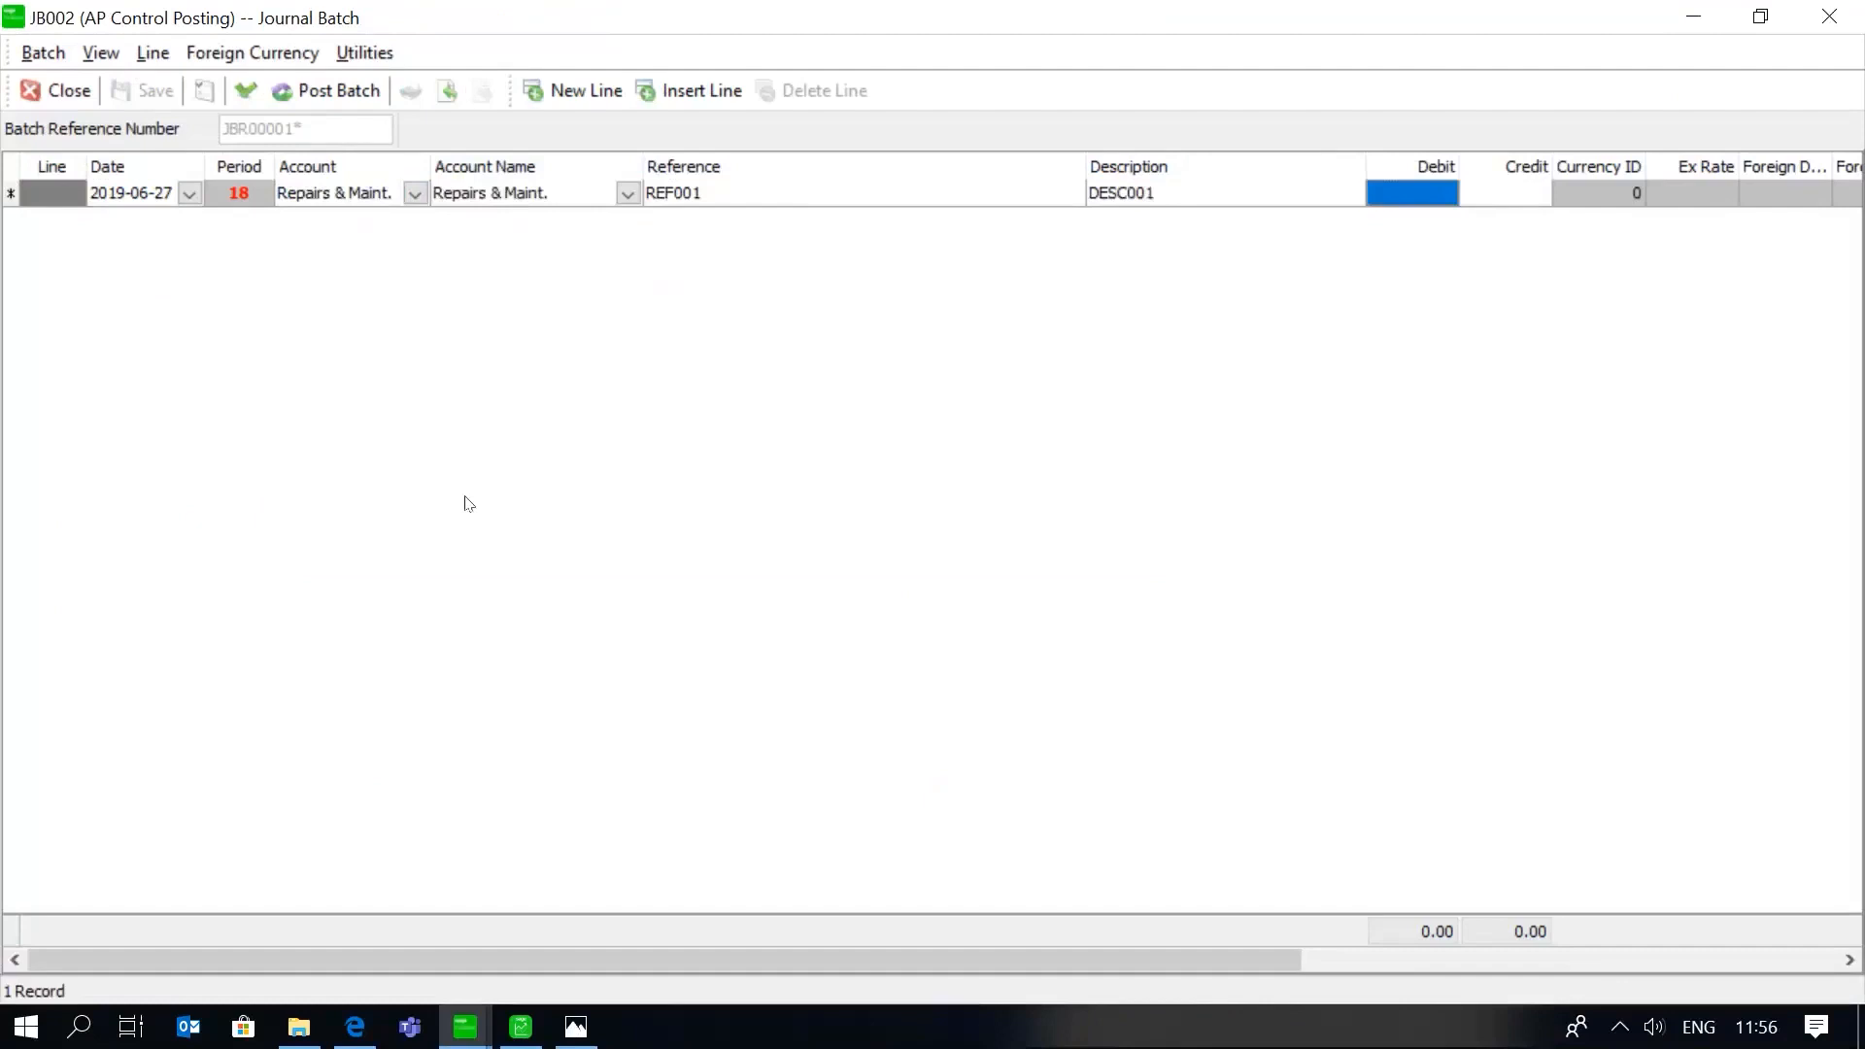
pyautogui.write('899')
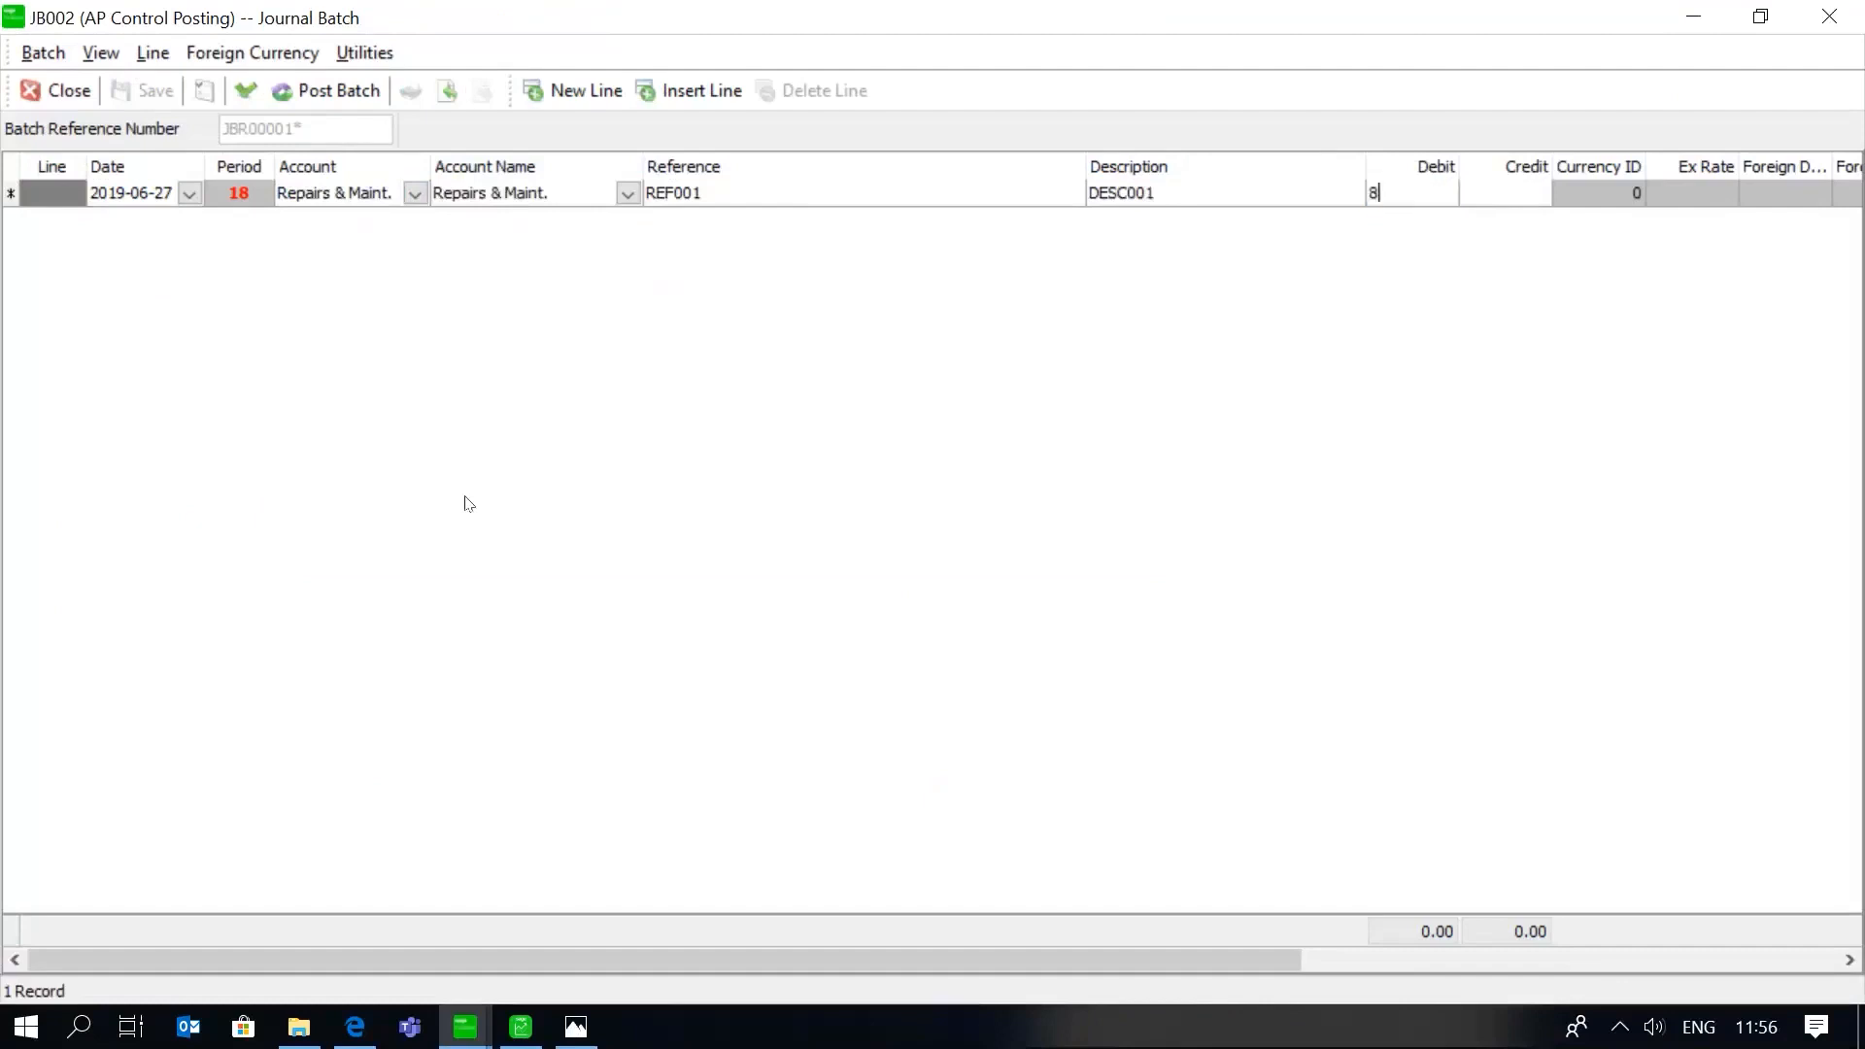
pyautogui.press('Tab')
pyautogui.press('Tab')
pyautogui.press('Tab')
pyautogui.press('Tab')
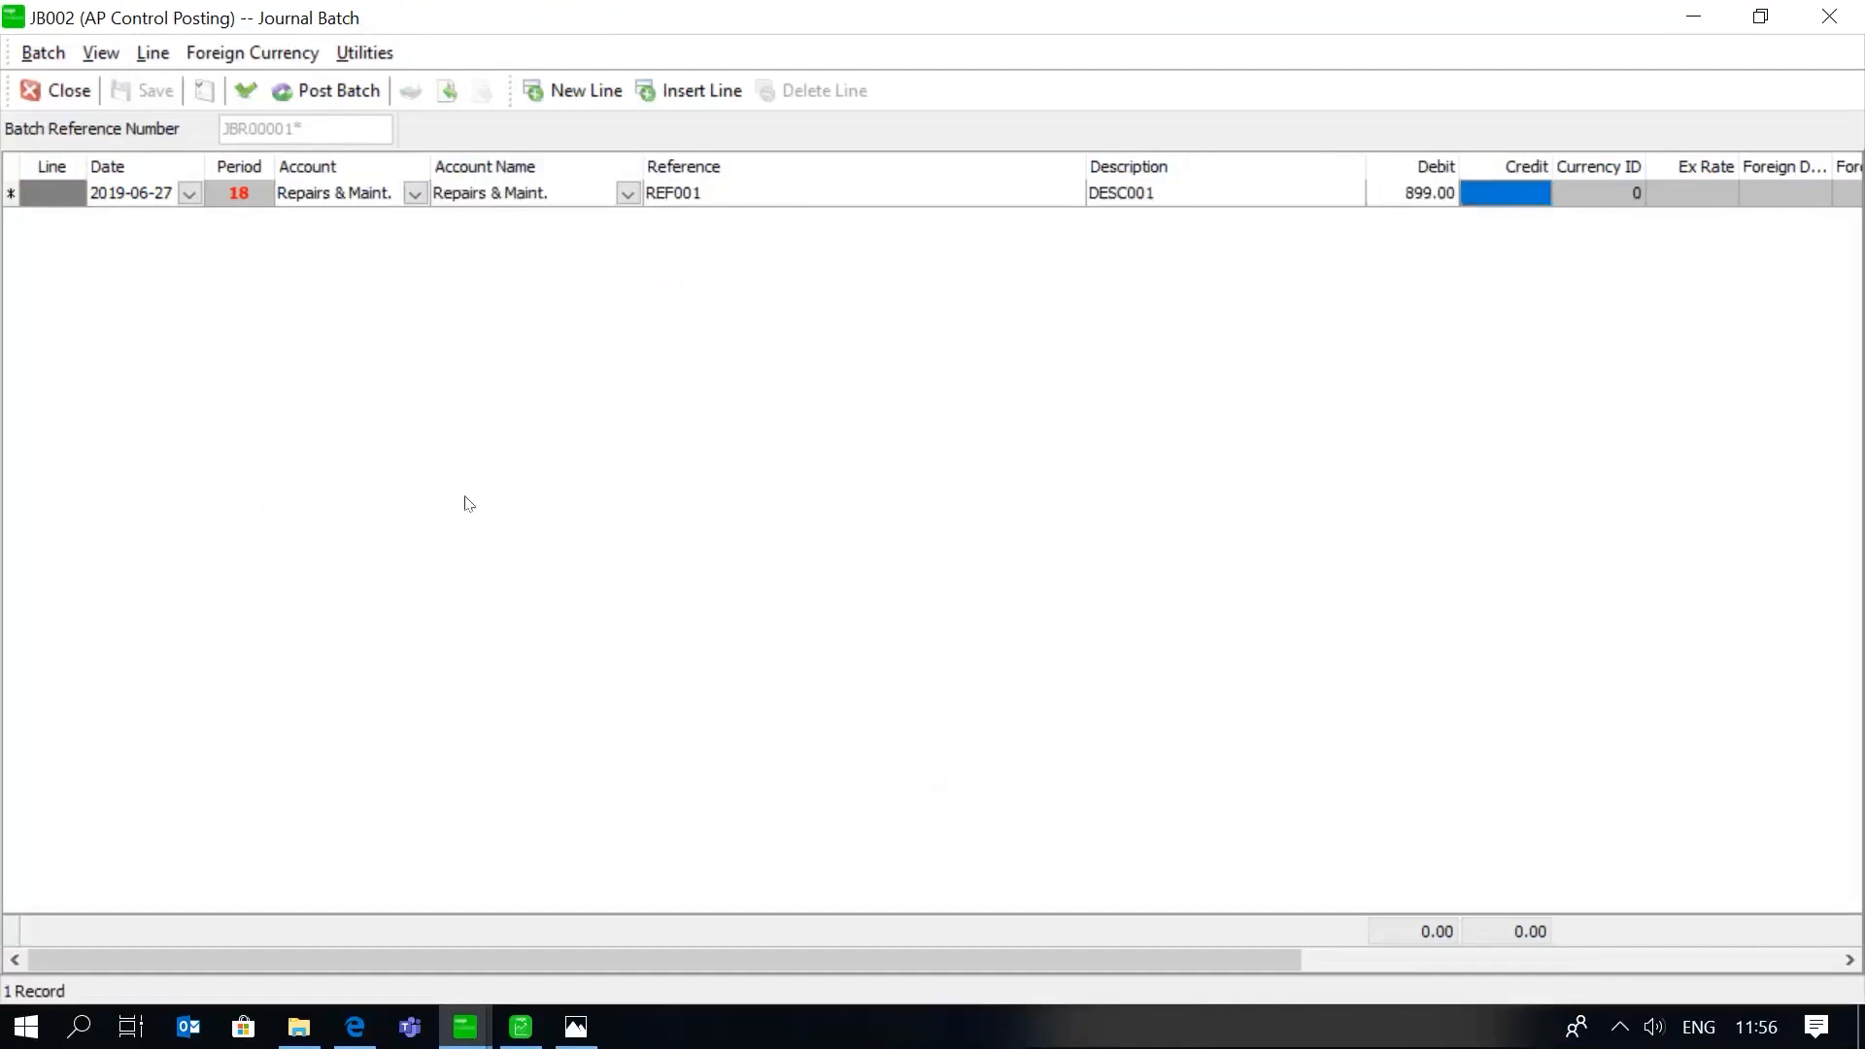
pyautogui.press('Tab')
pyautogui.press('Tab')
pyautogui.press('Tab')
pyautogui.press('Tab')
pyautogui.press('Tab')
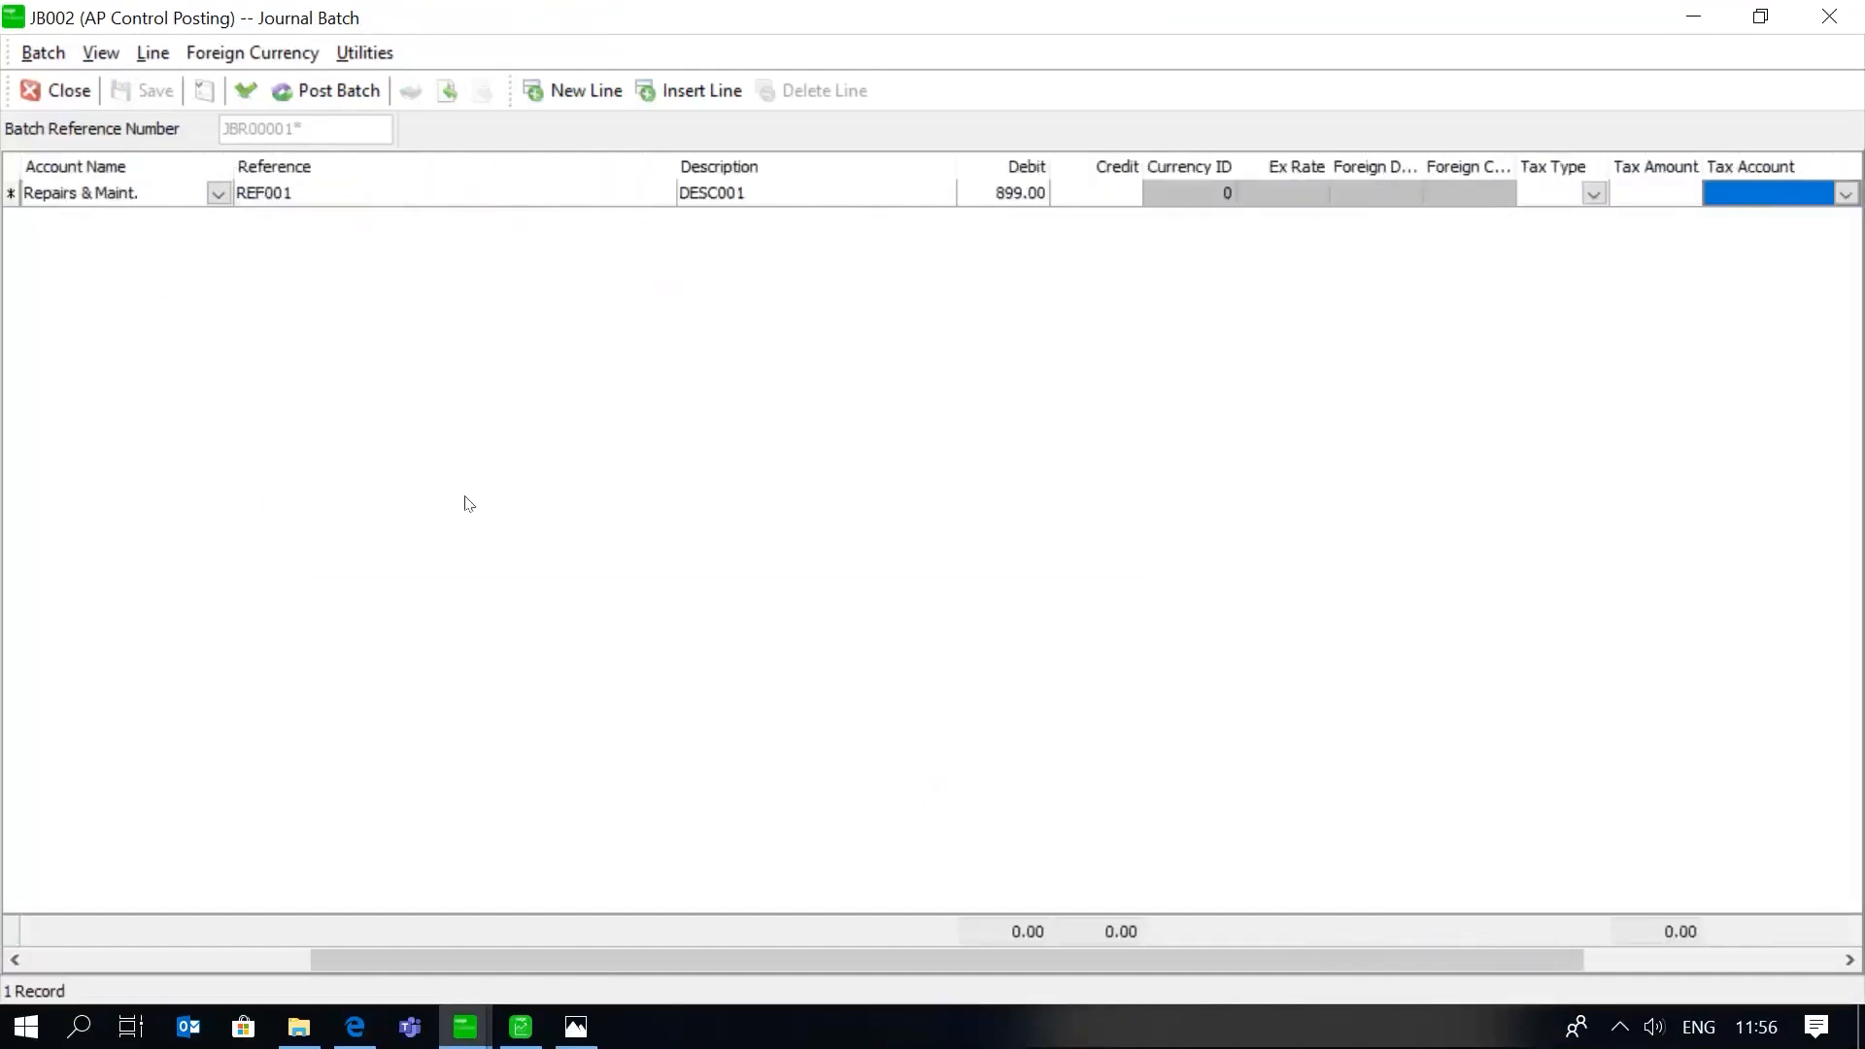
pyautogui.press('Tab')
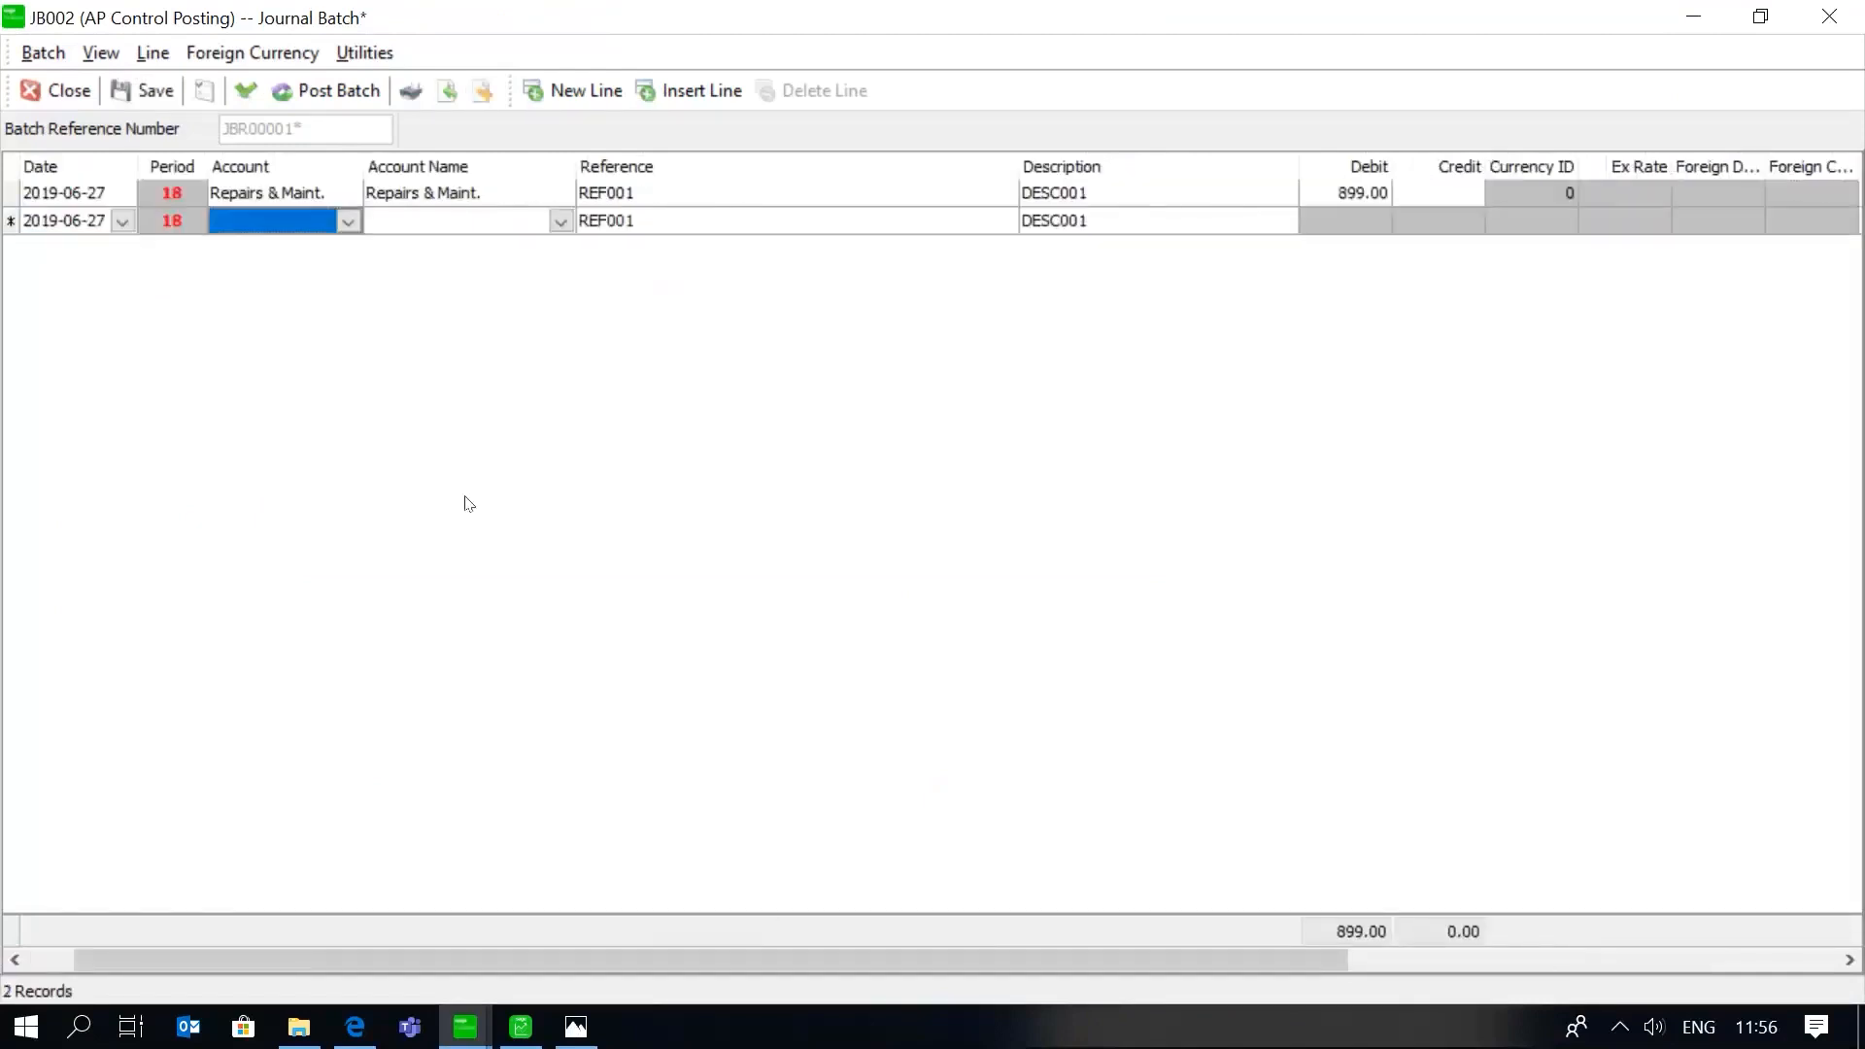
# Fill the second journal line with account Payables Control, reference REF002, description DESC002 and a credit of 899
pyautogui.write('Payables Control')
pyautogui.press('Tab')
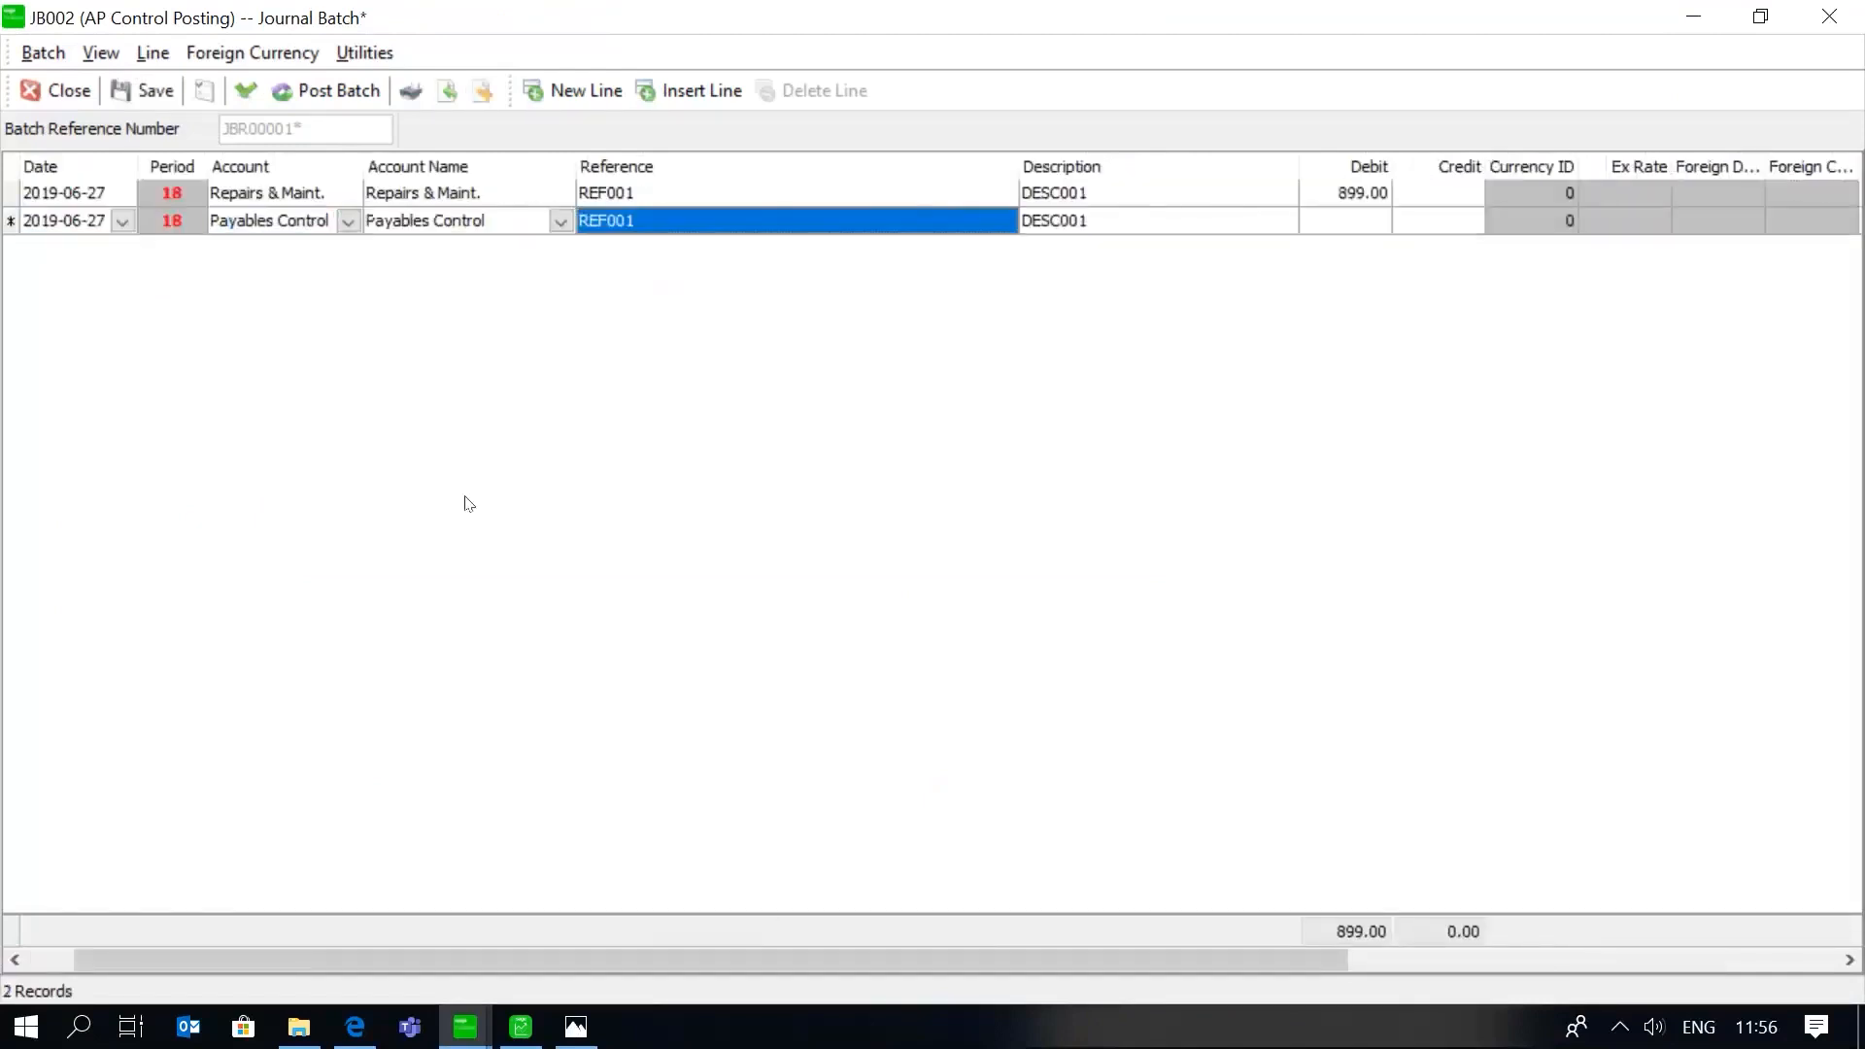
pyautogui.write('REF')
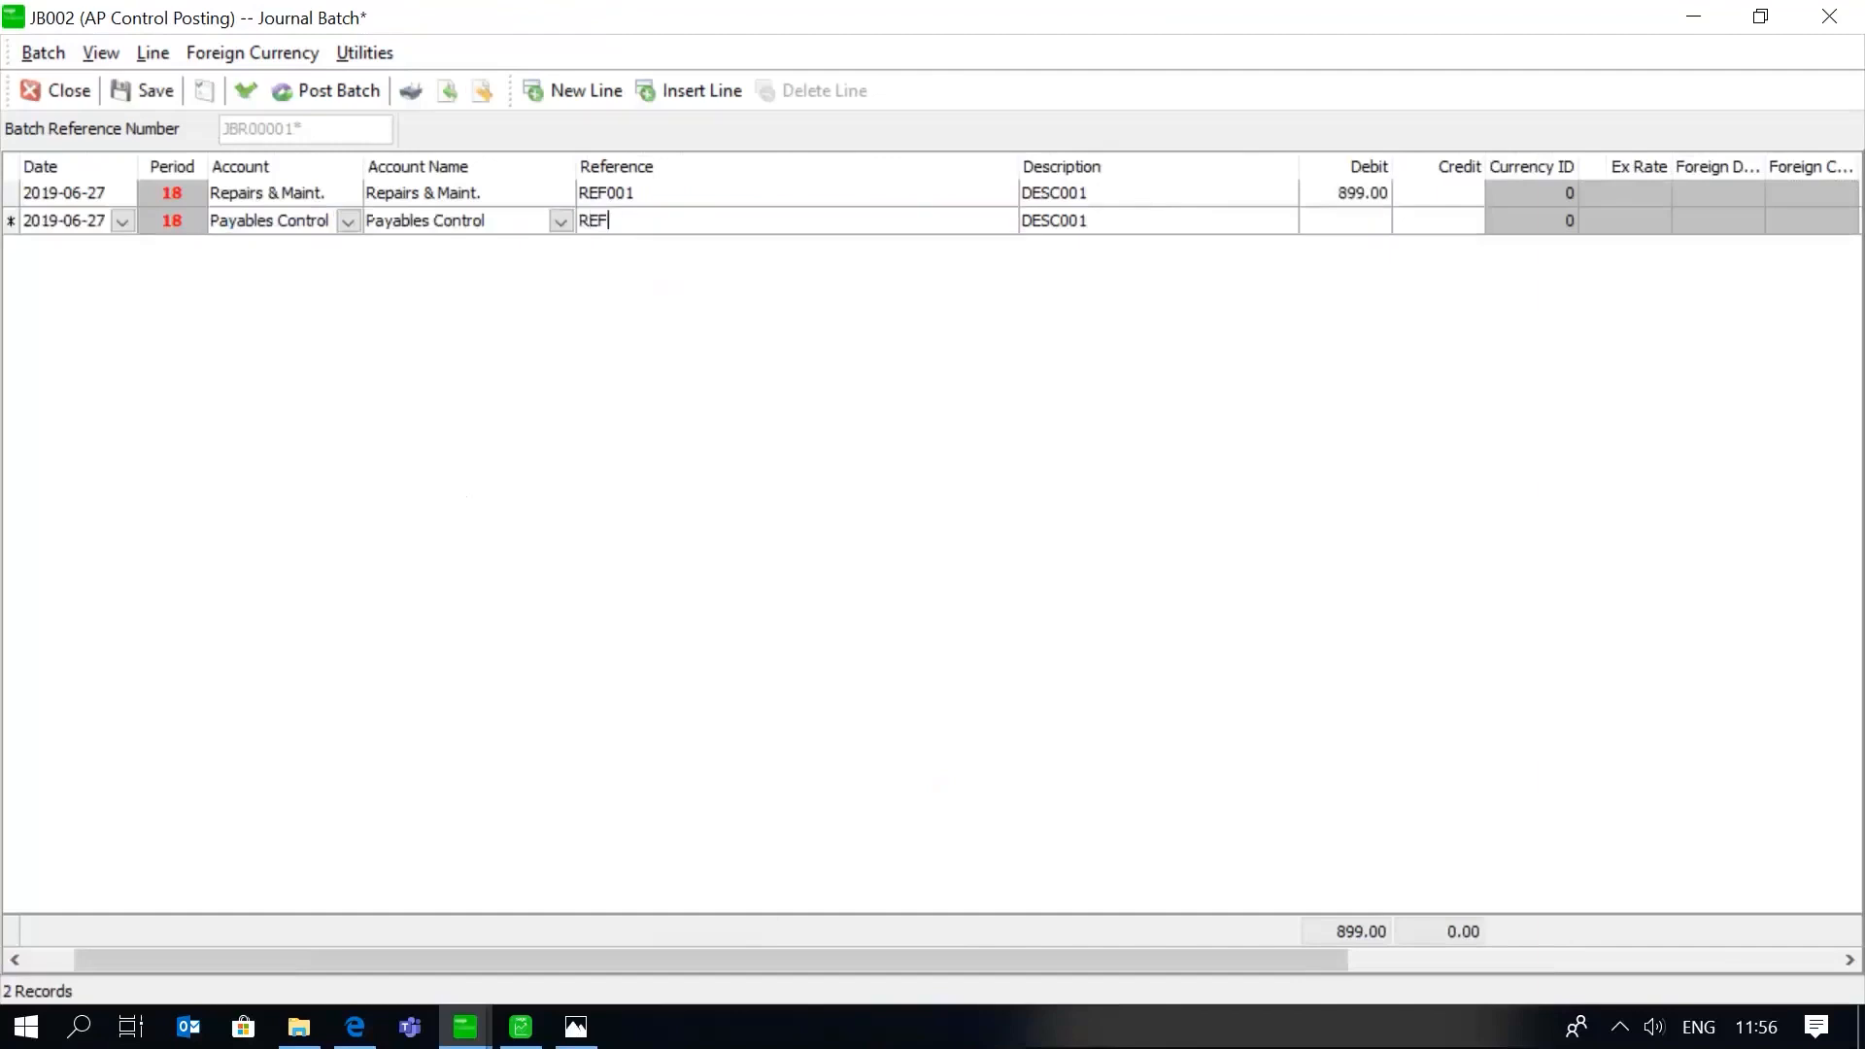
pyautogui.write('002')
pyautogui.press('Tab')
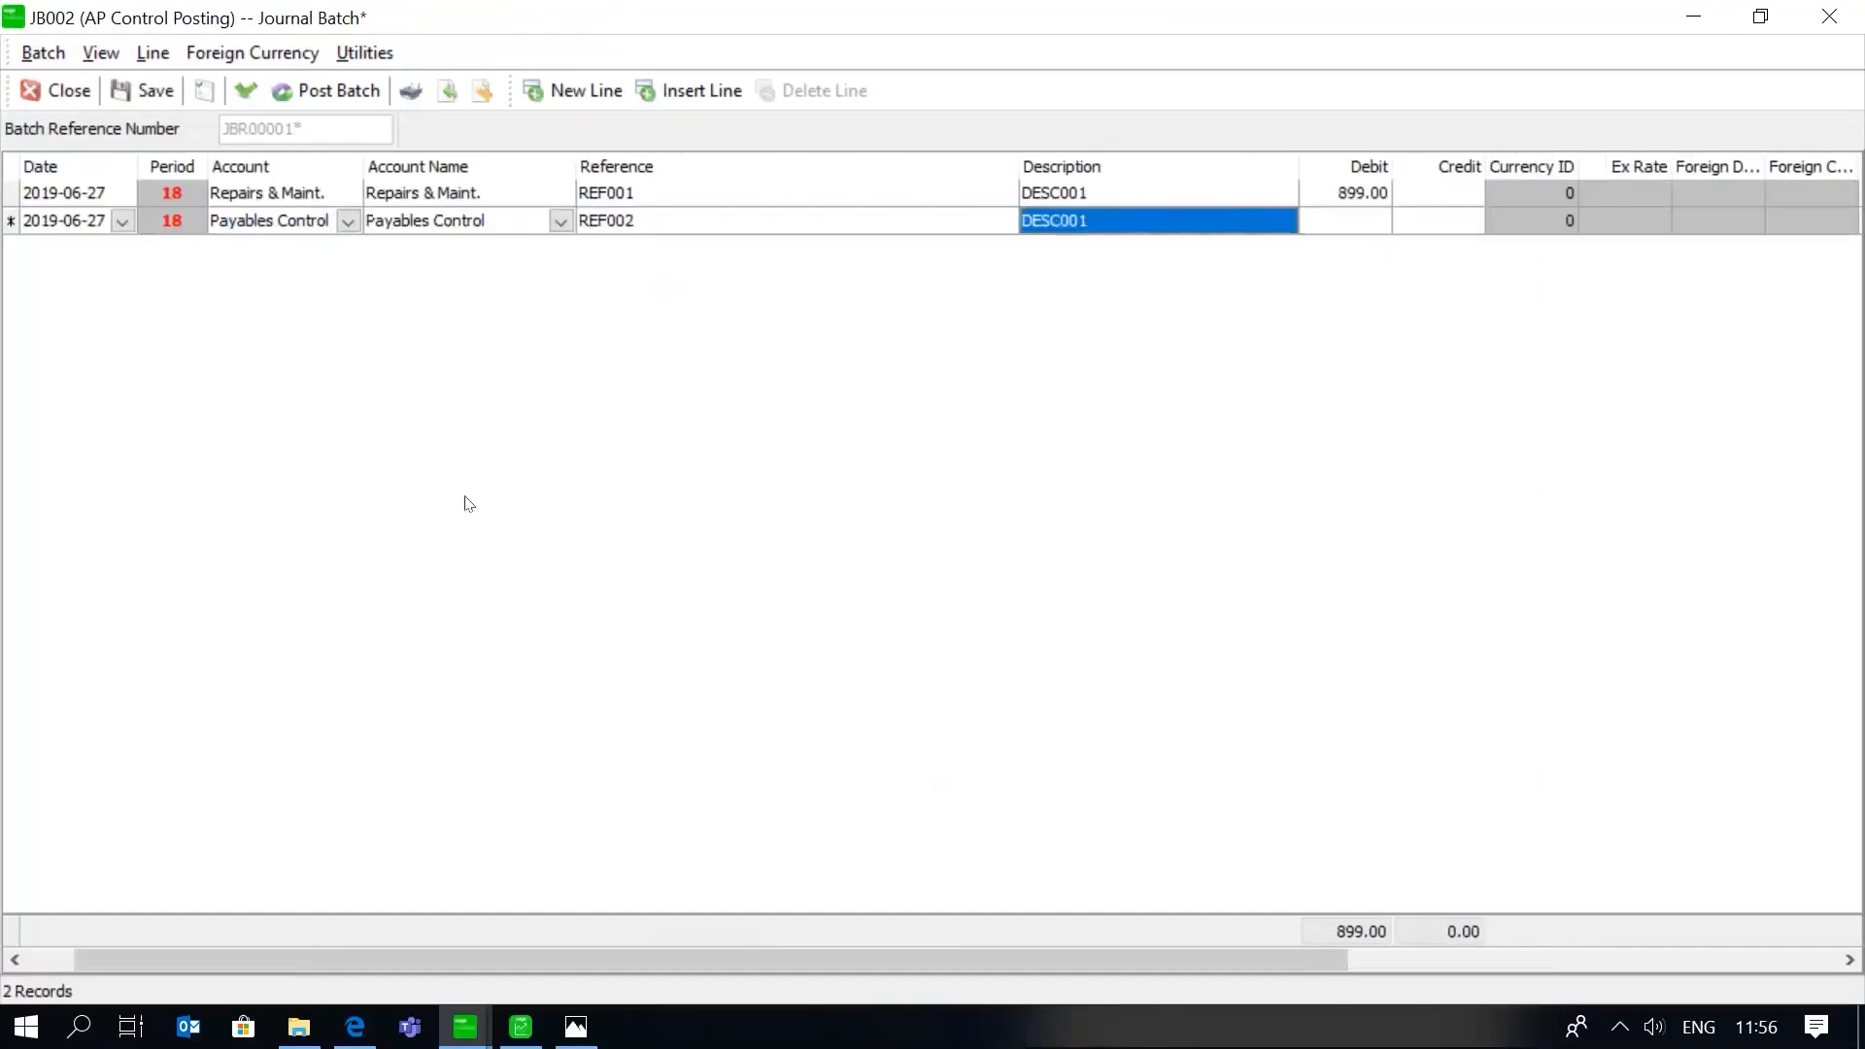
pyautogui.write('DESC002')
pyautogui.press('Tab')
pyautogui.press('Tab')
pyautogui.write('899')
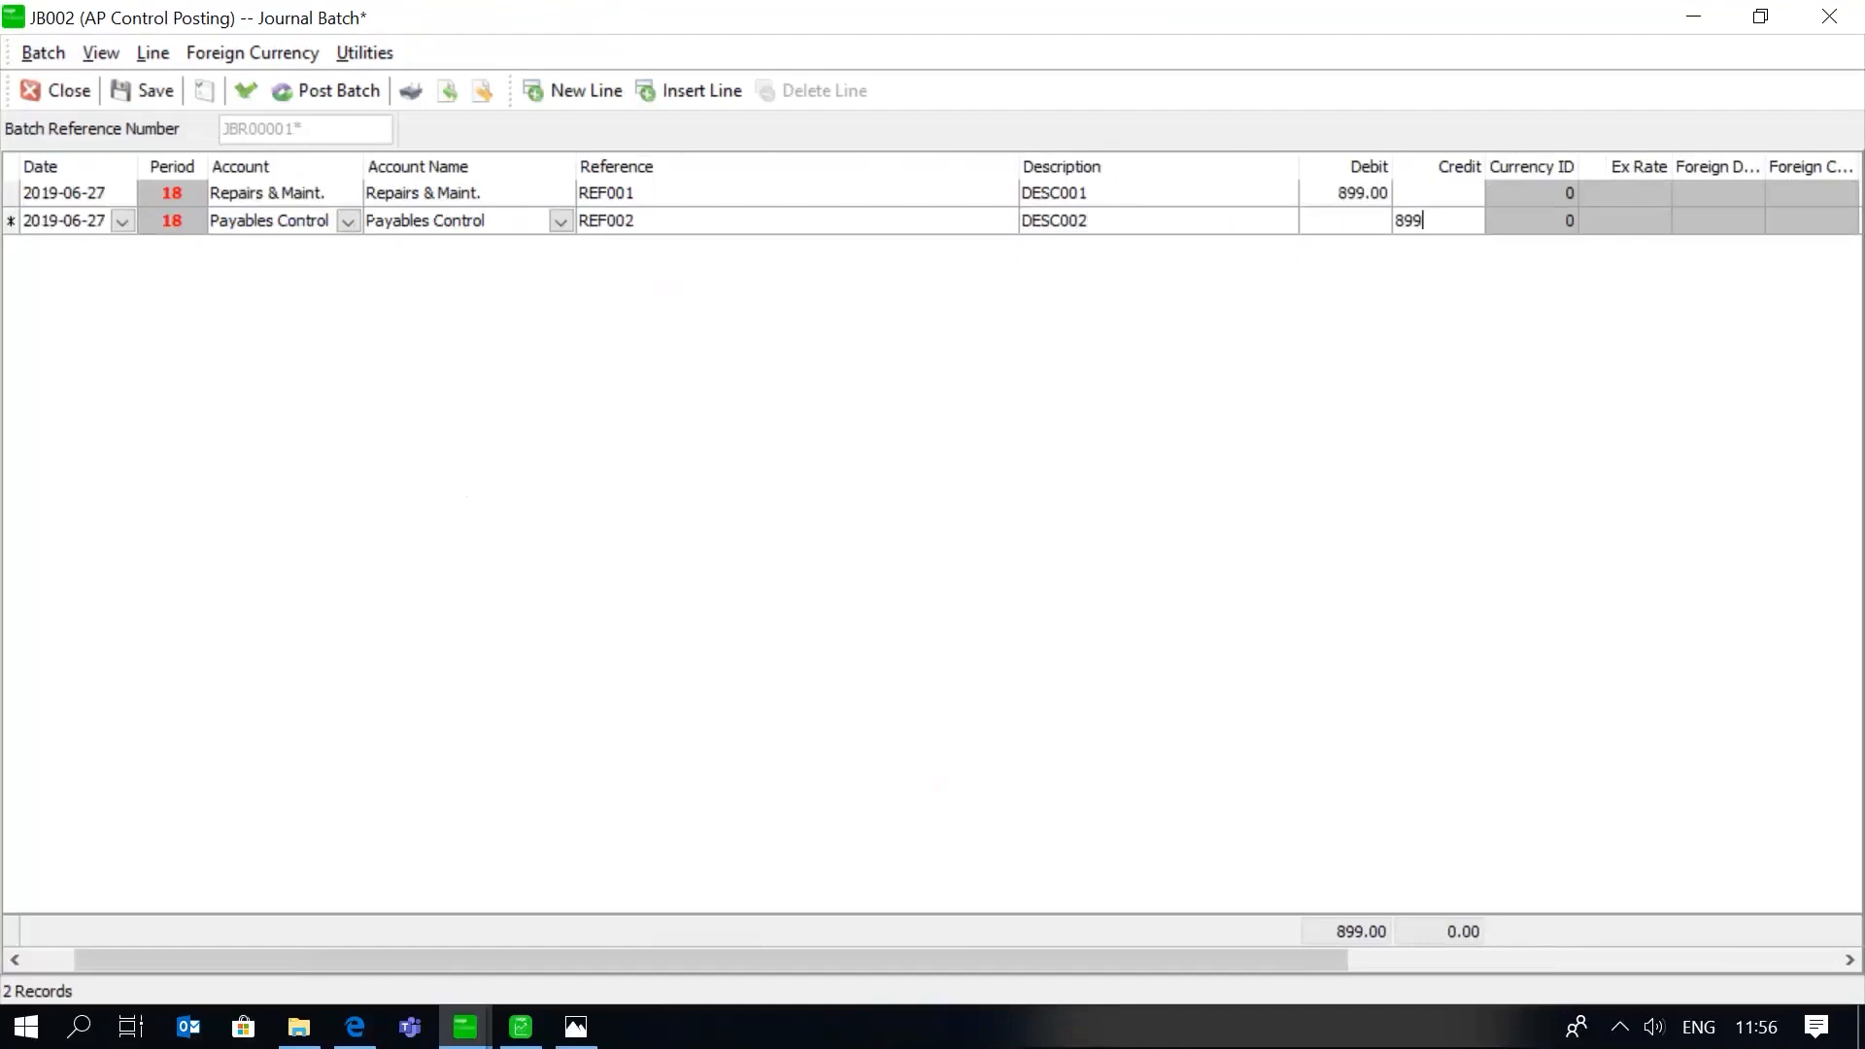
# Validate the AP Control Posting batch and close it, saving the changes
pyautogui.click(245, 90)
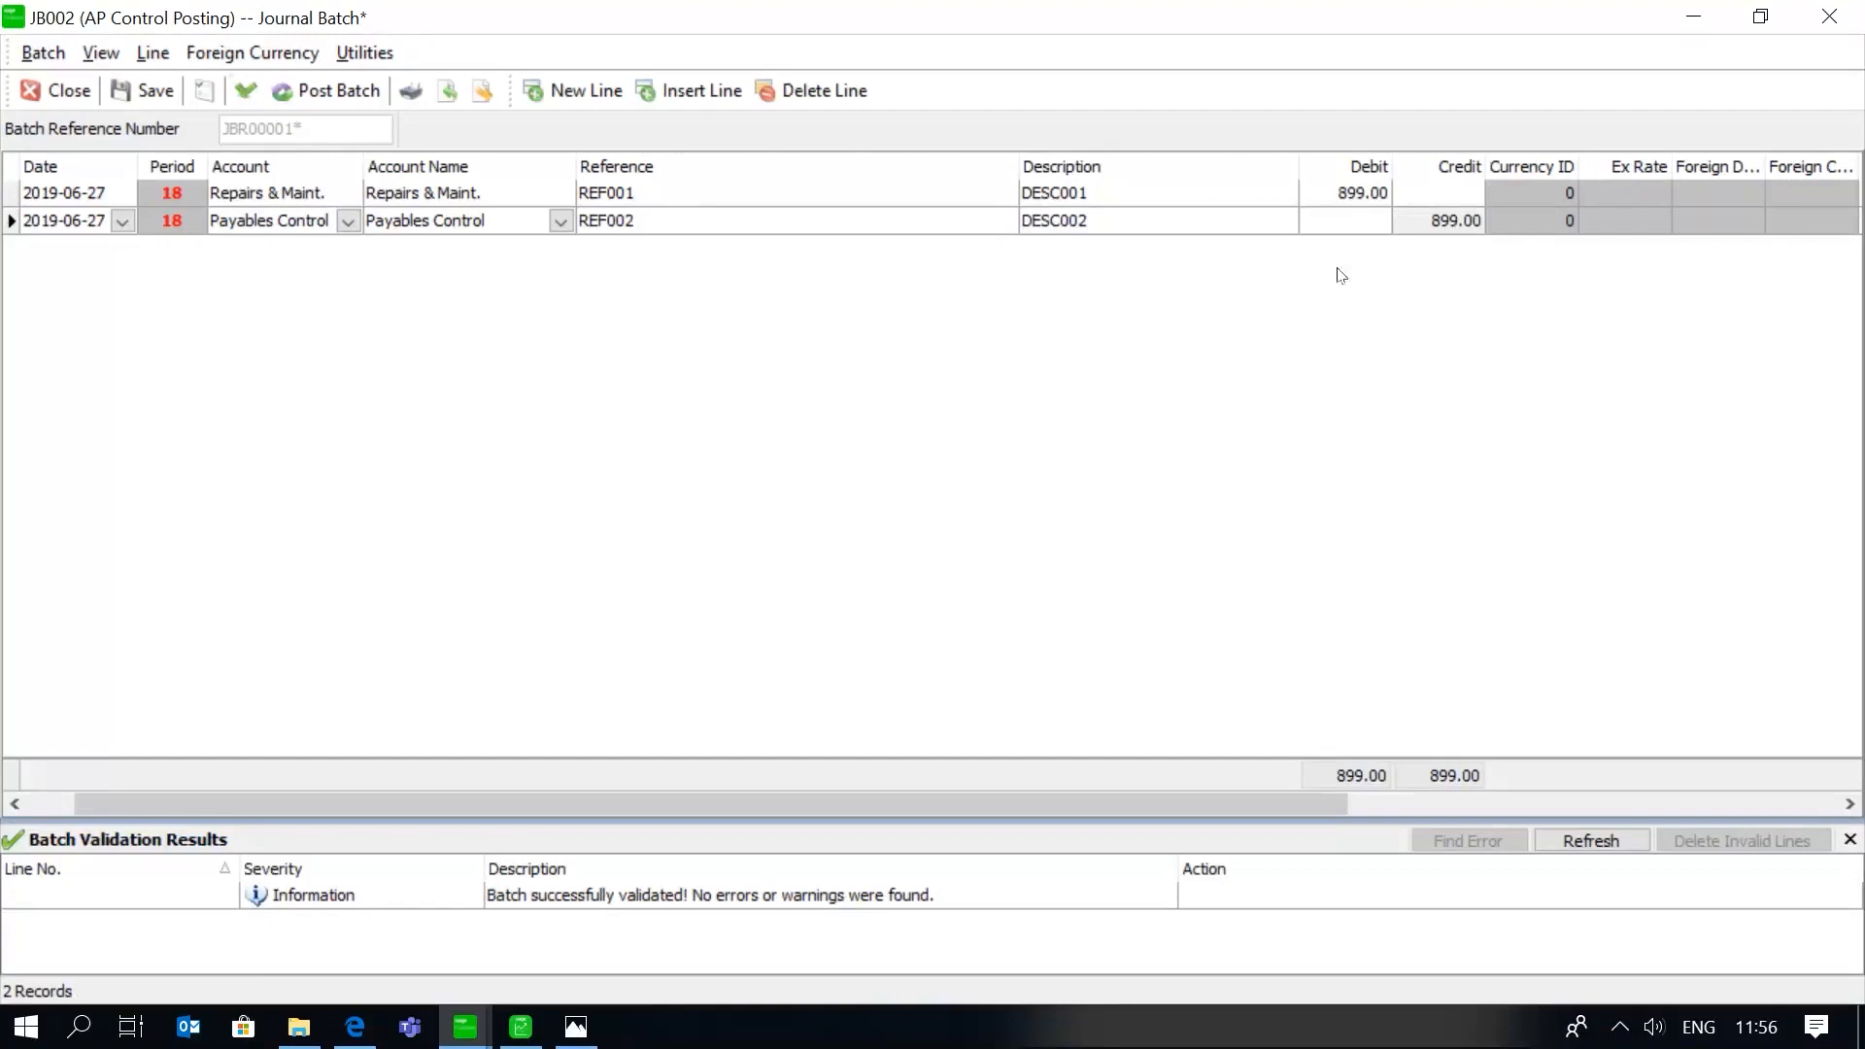
pyautogui.click(248, 90)
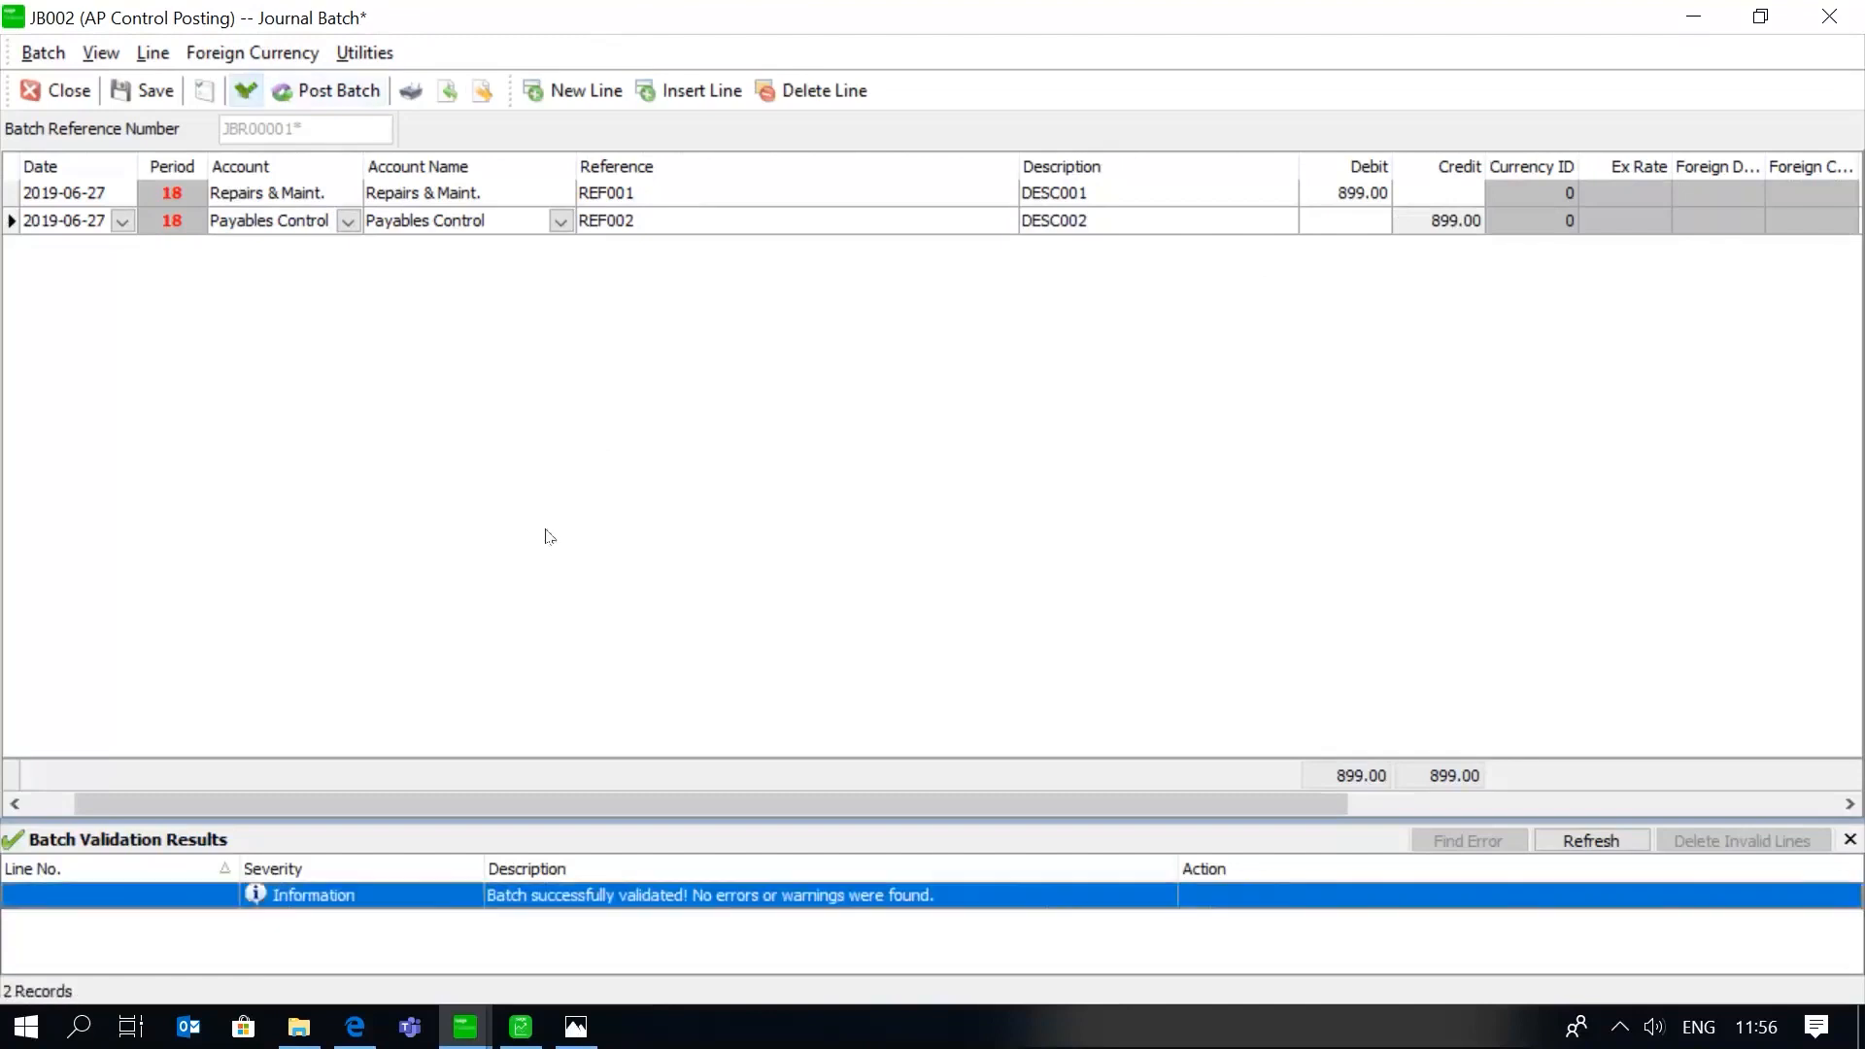
pyautogui.click(65, 92)
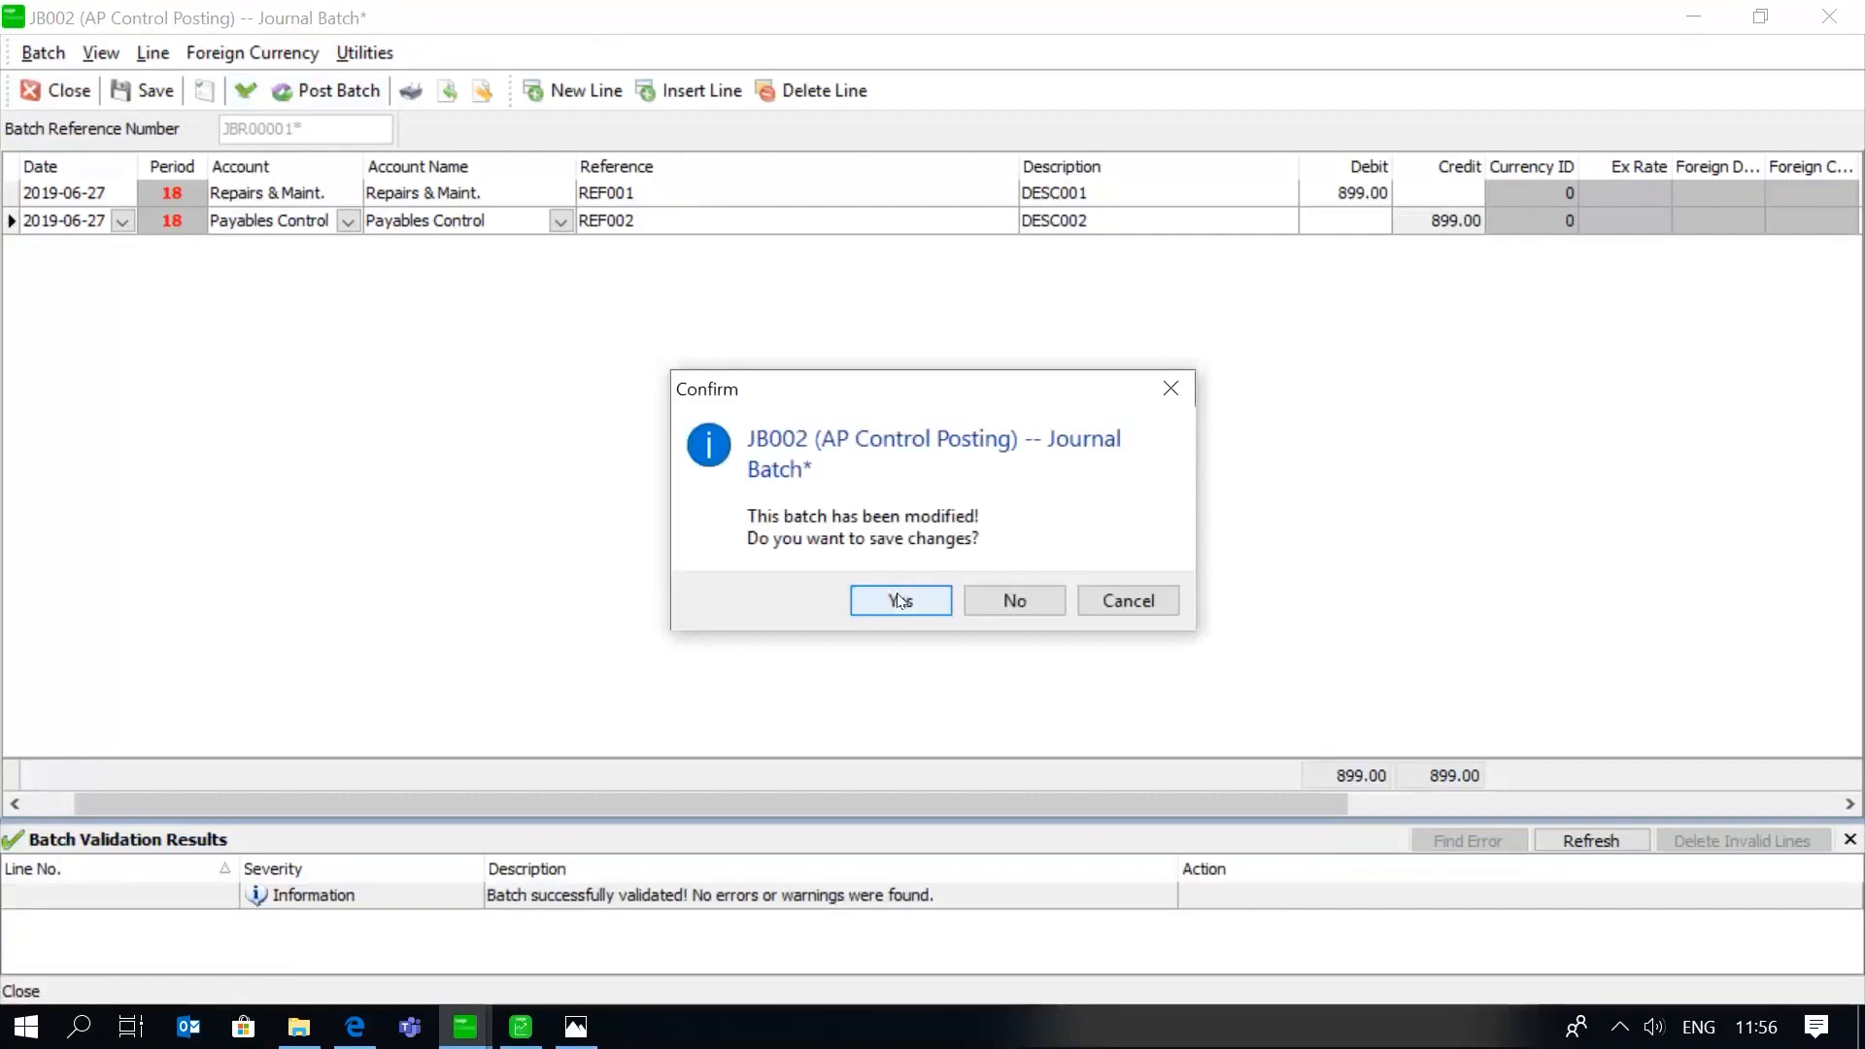
pyautogui.click(899, 601)
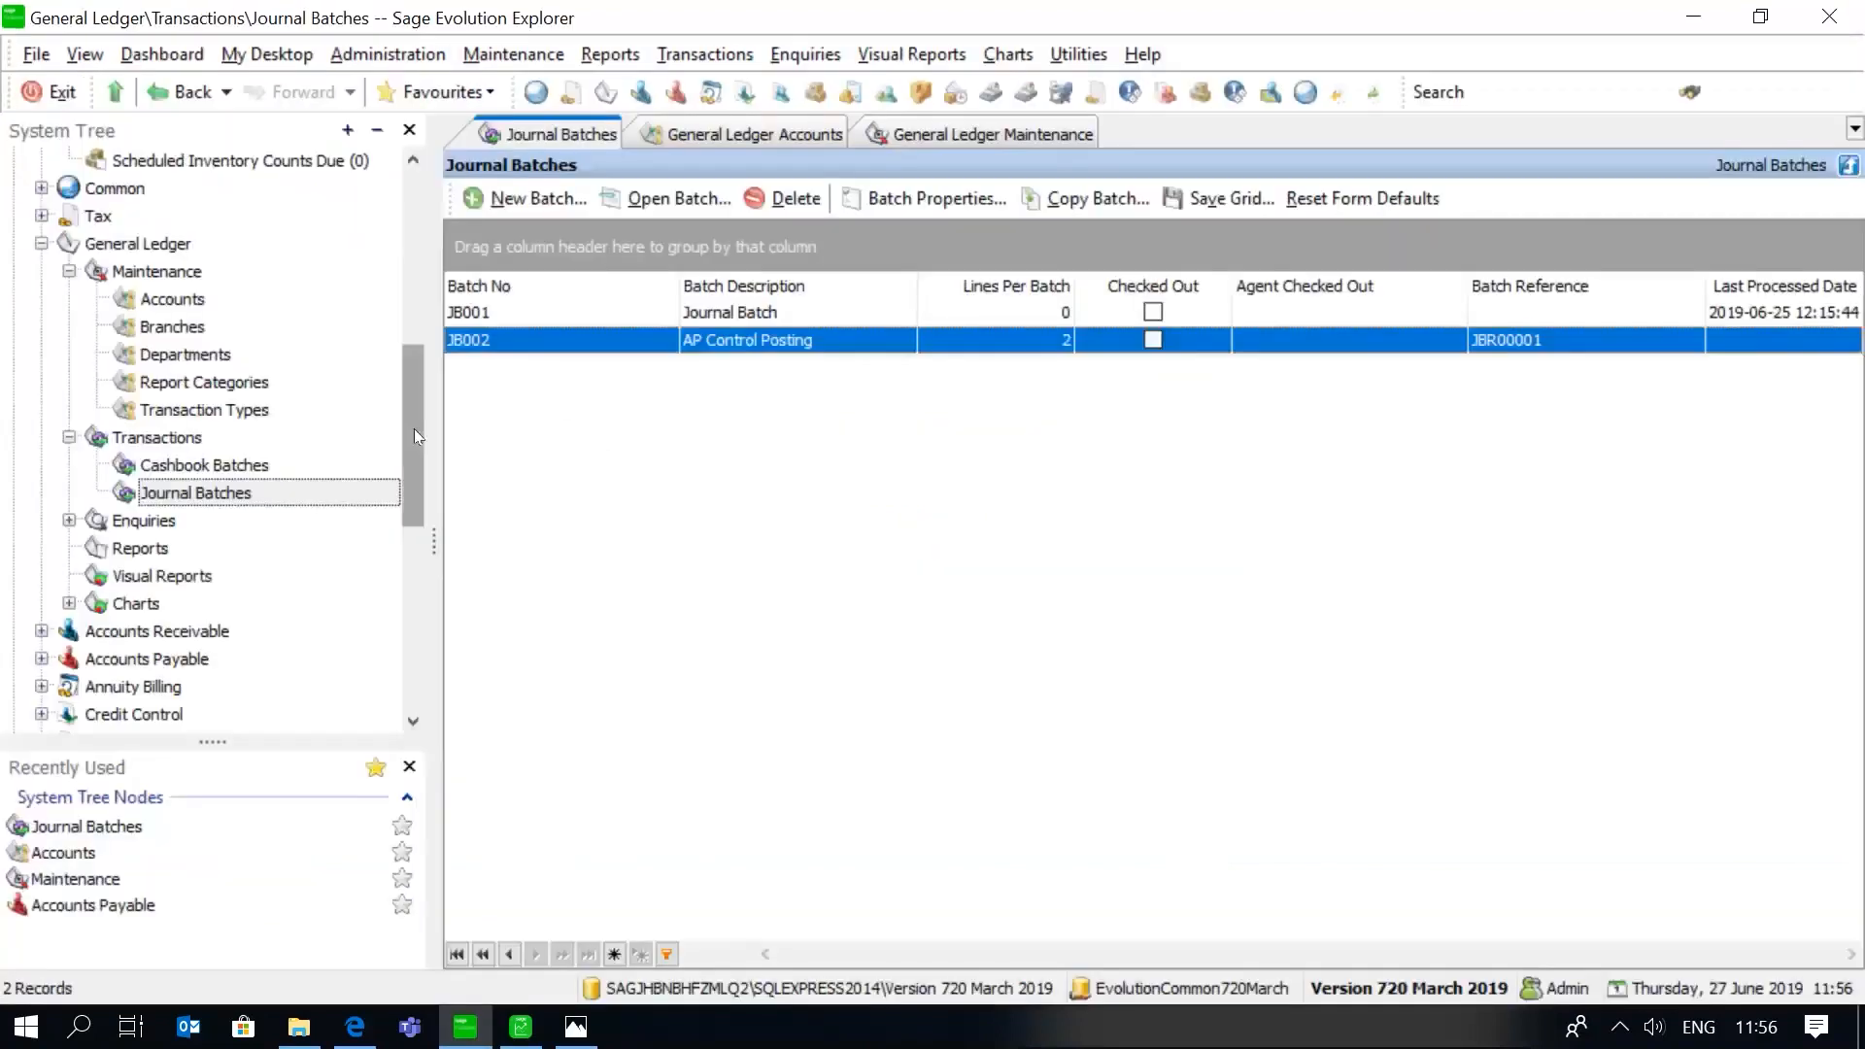
# Open the General Ledger Account Transactions report and limit its ledger account range to Payables Control in both From and To
pyautogui.click(161, 549)
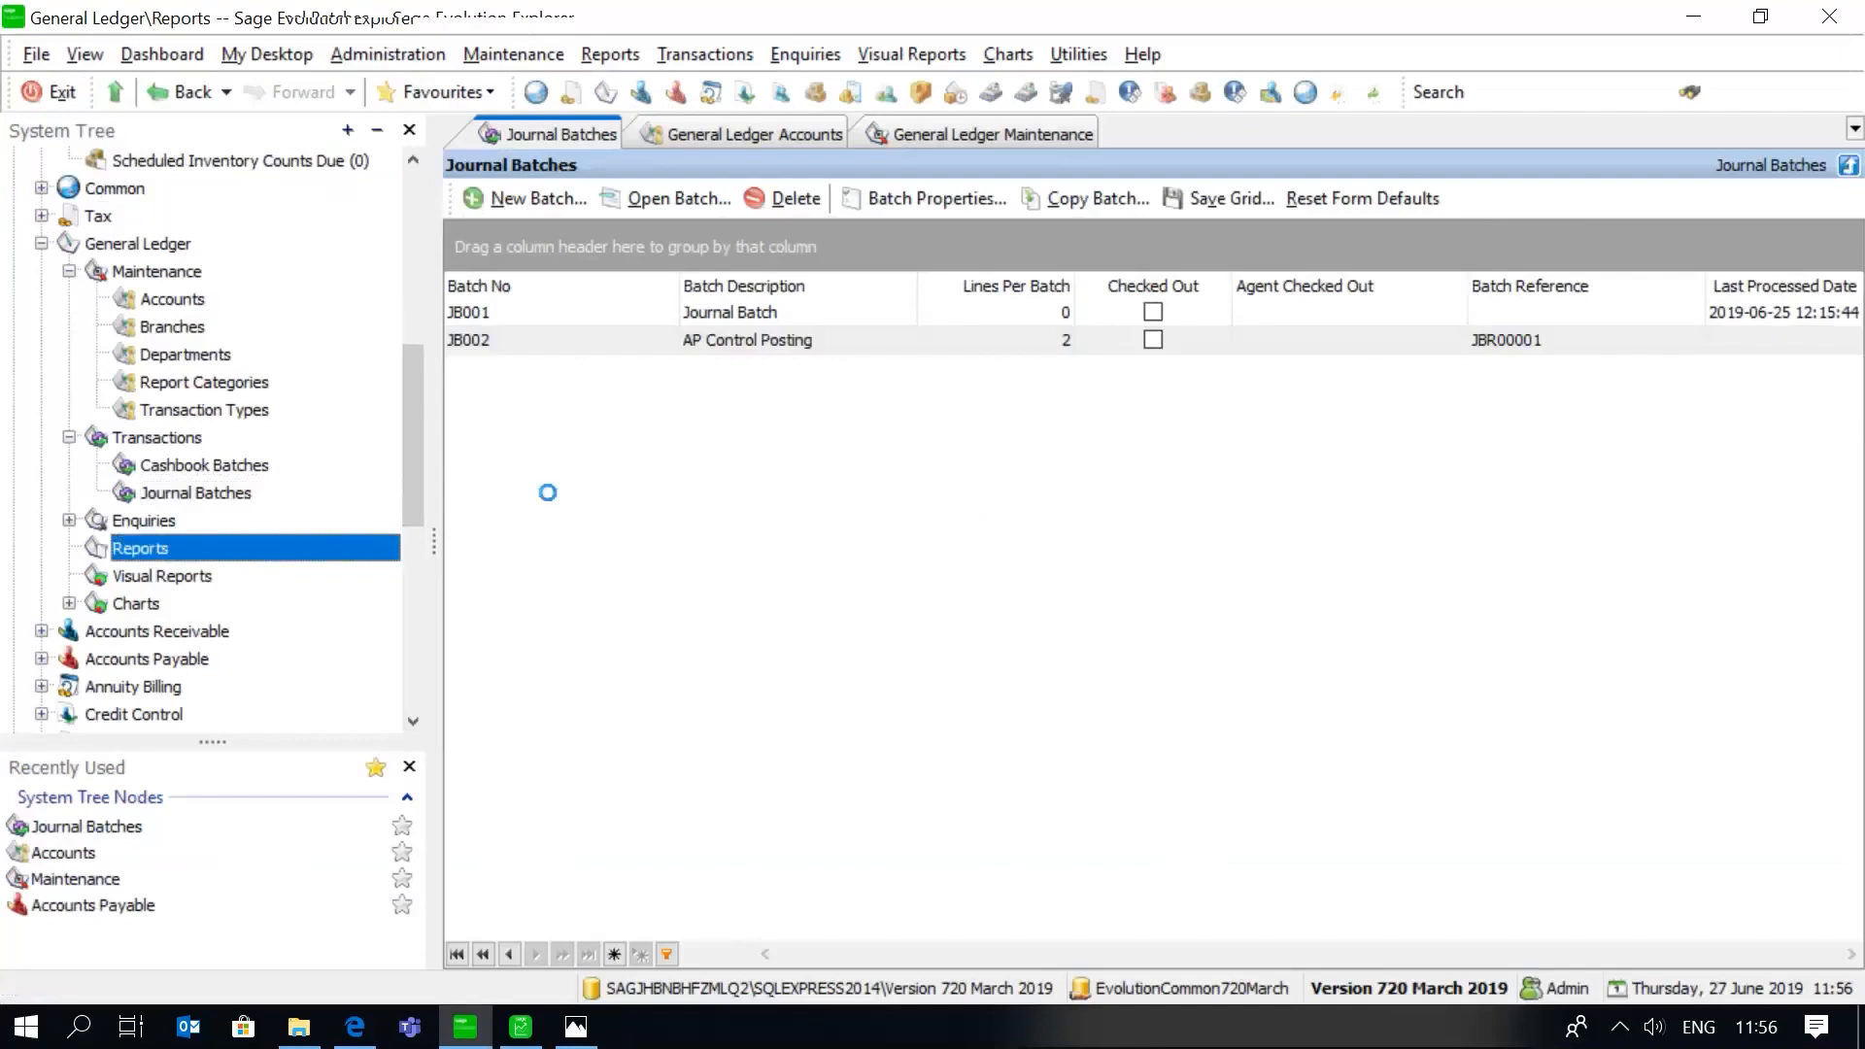
pyautogui.click(704, 342)
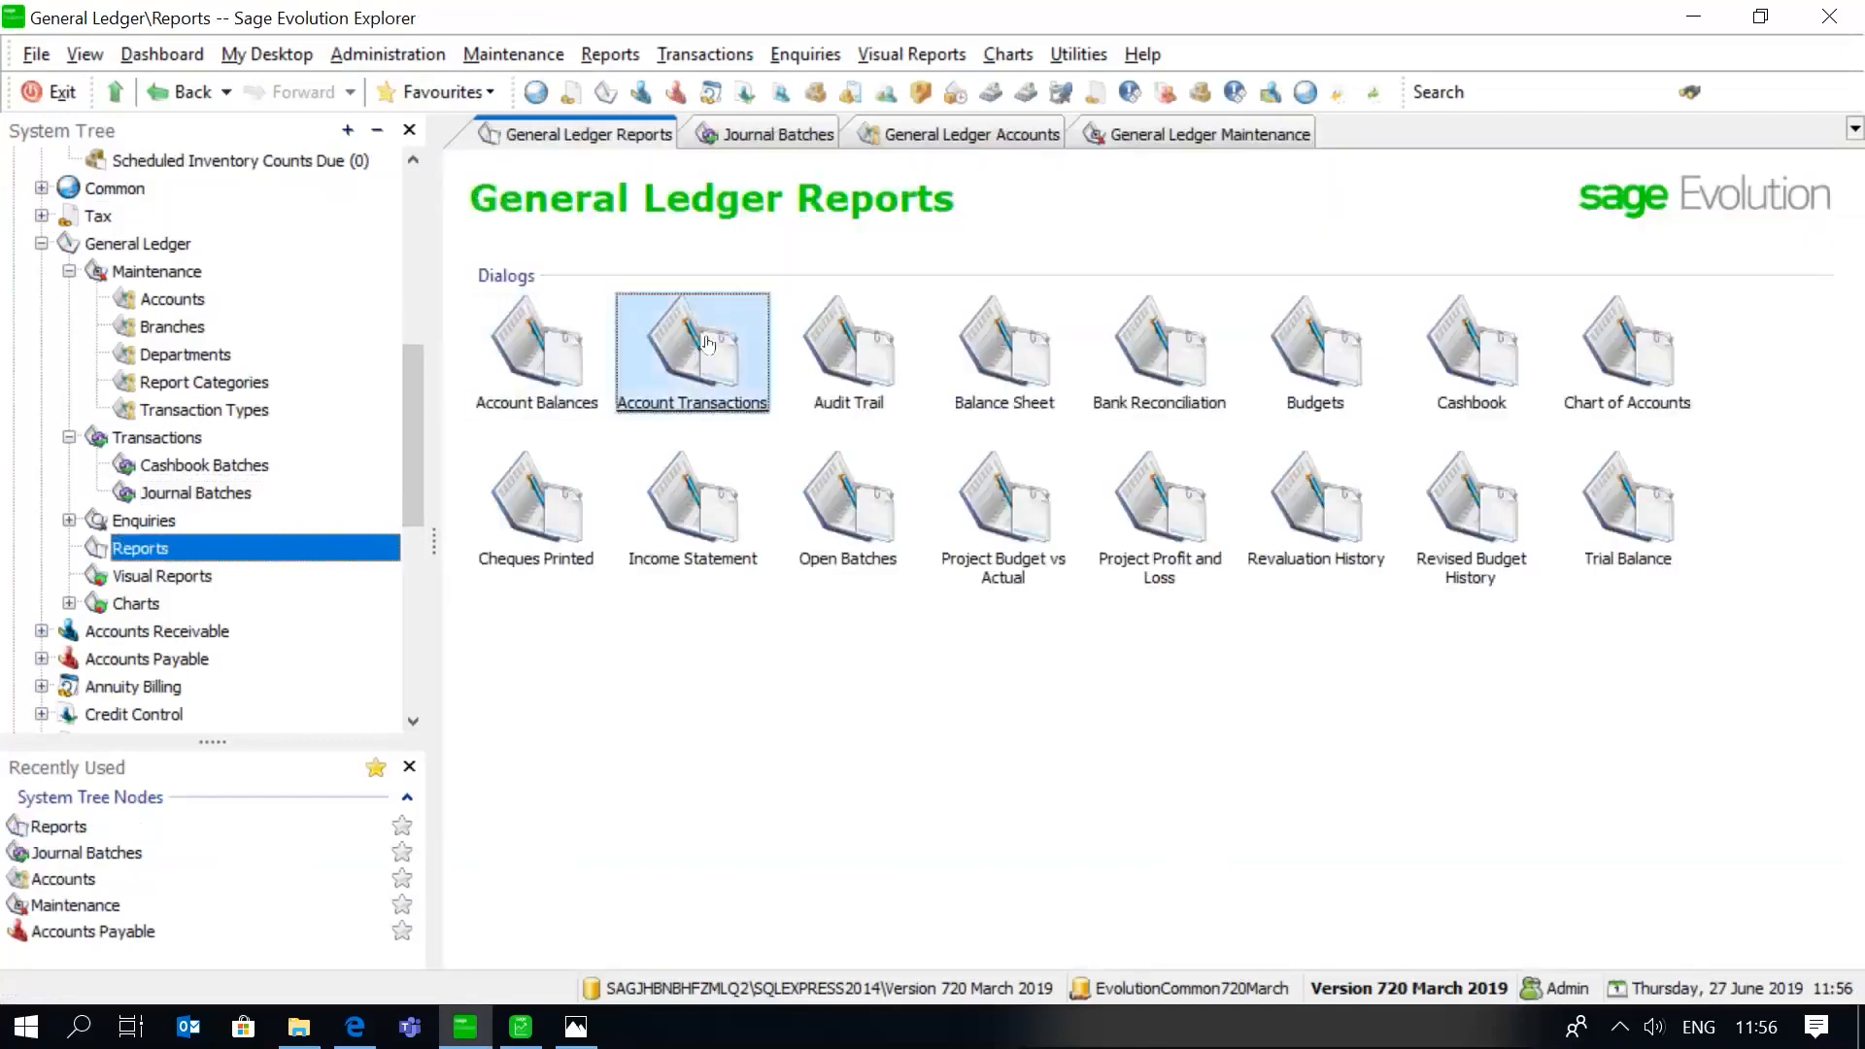
pyautogui.doubleClick(707, 343)
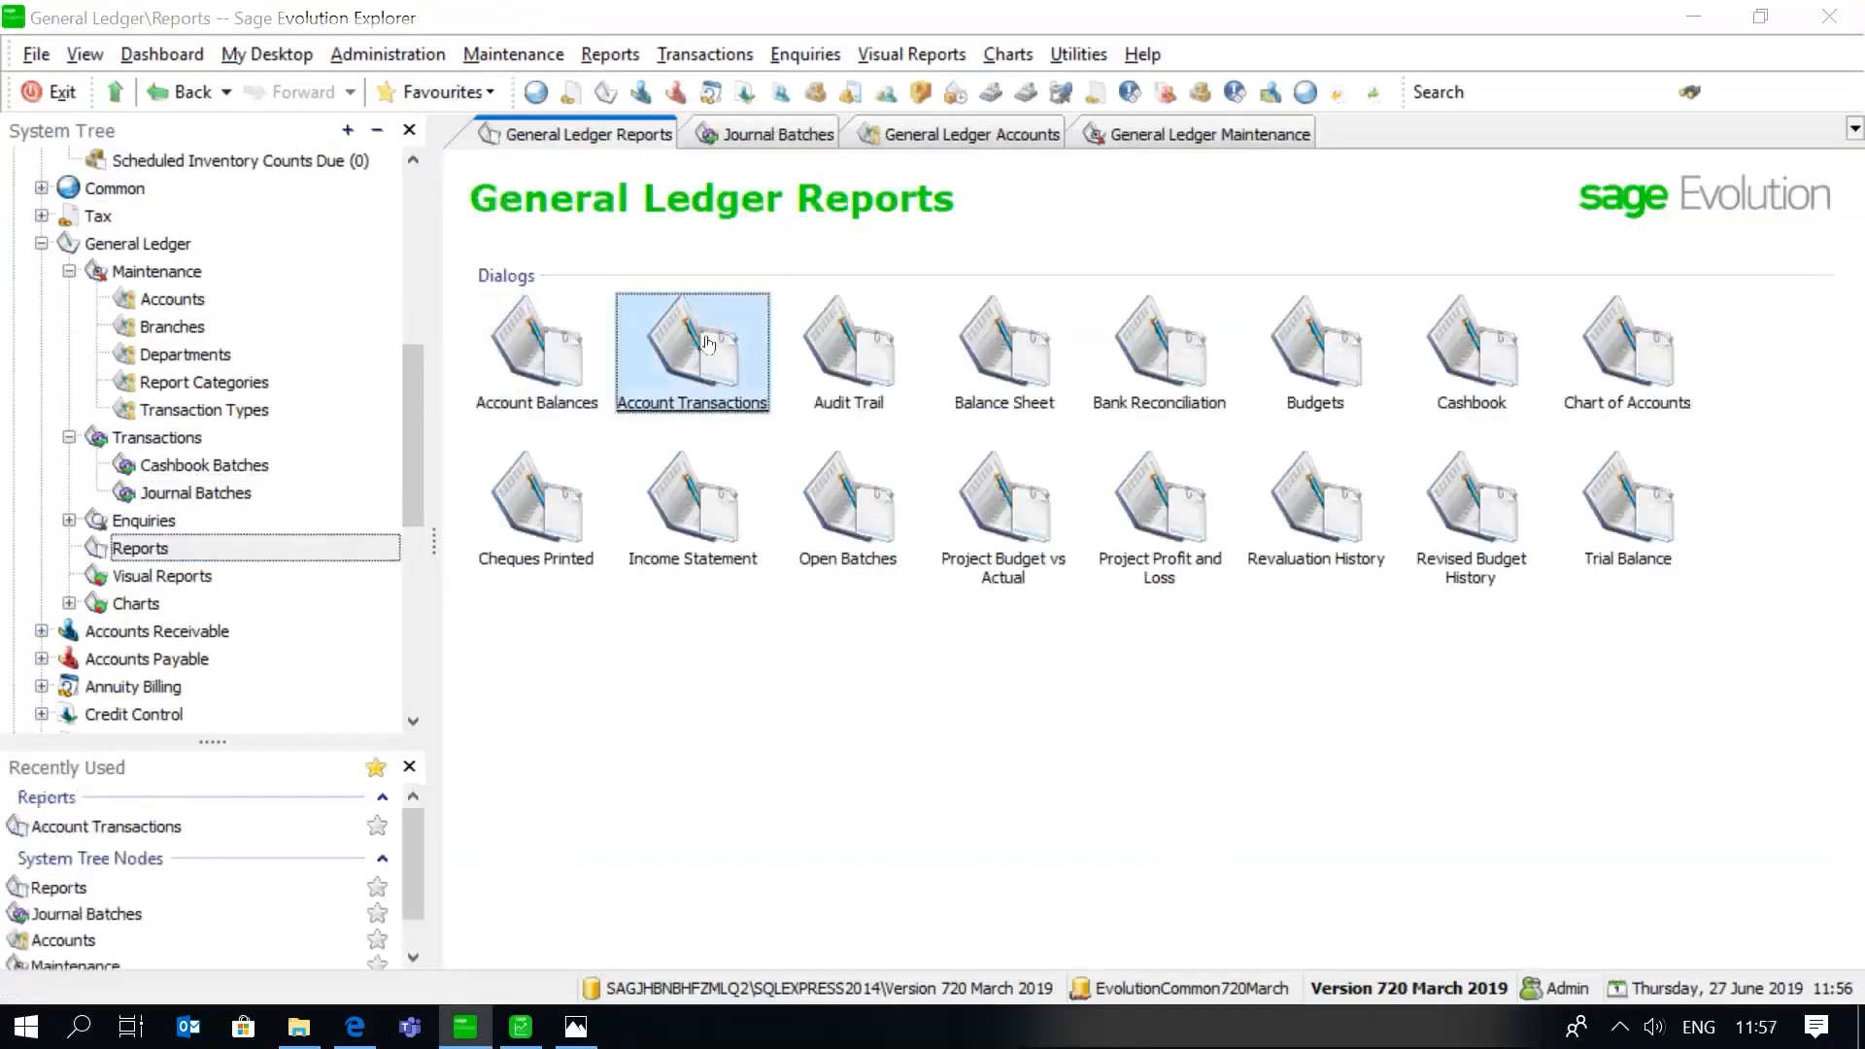
pyautogui.write('Pa')
pyautogui.press('Tab')
pyautogui.write('Pa')
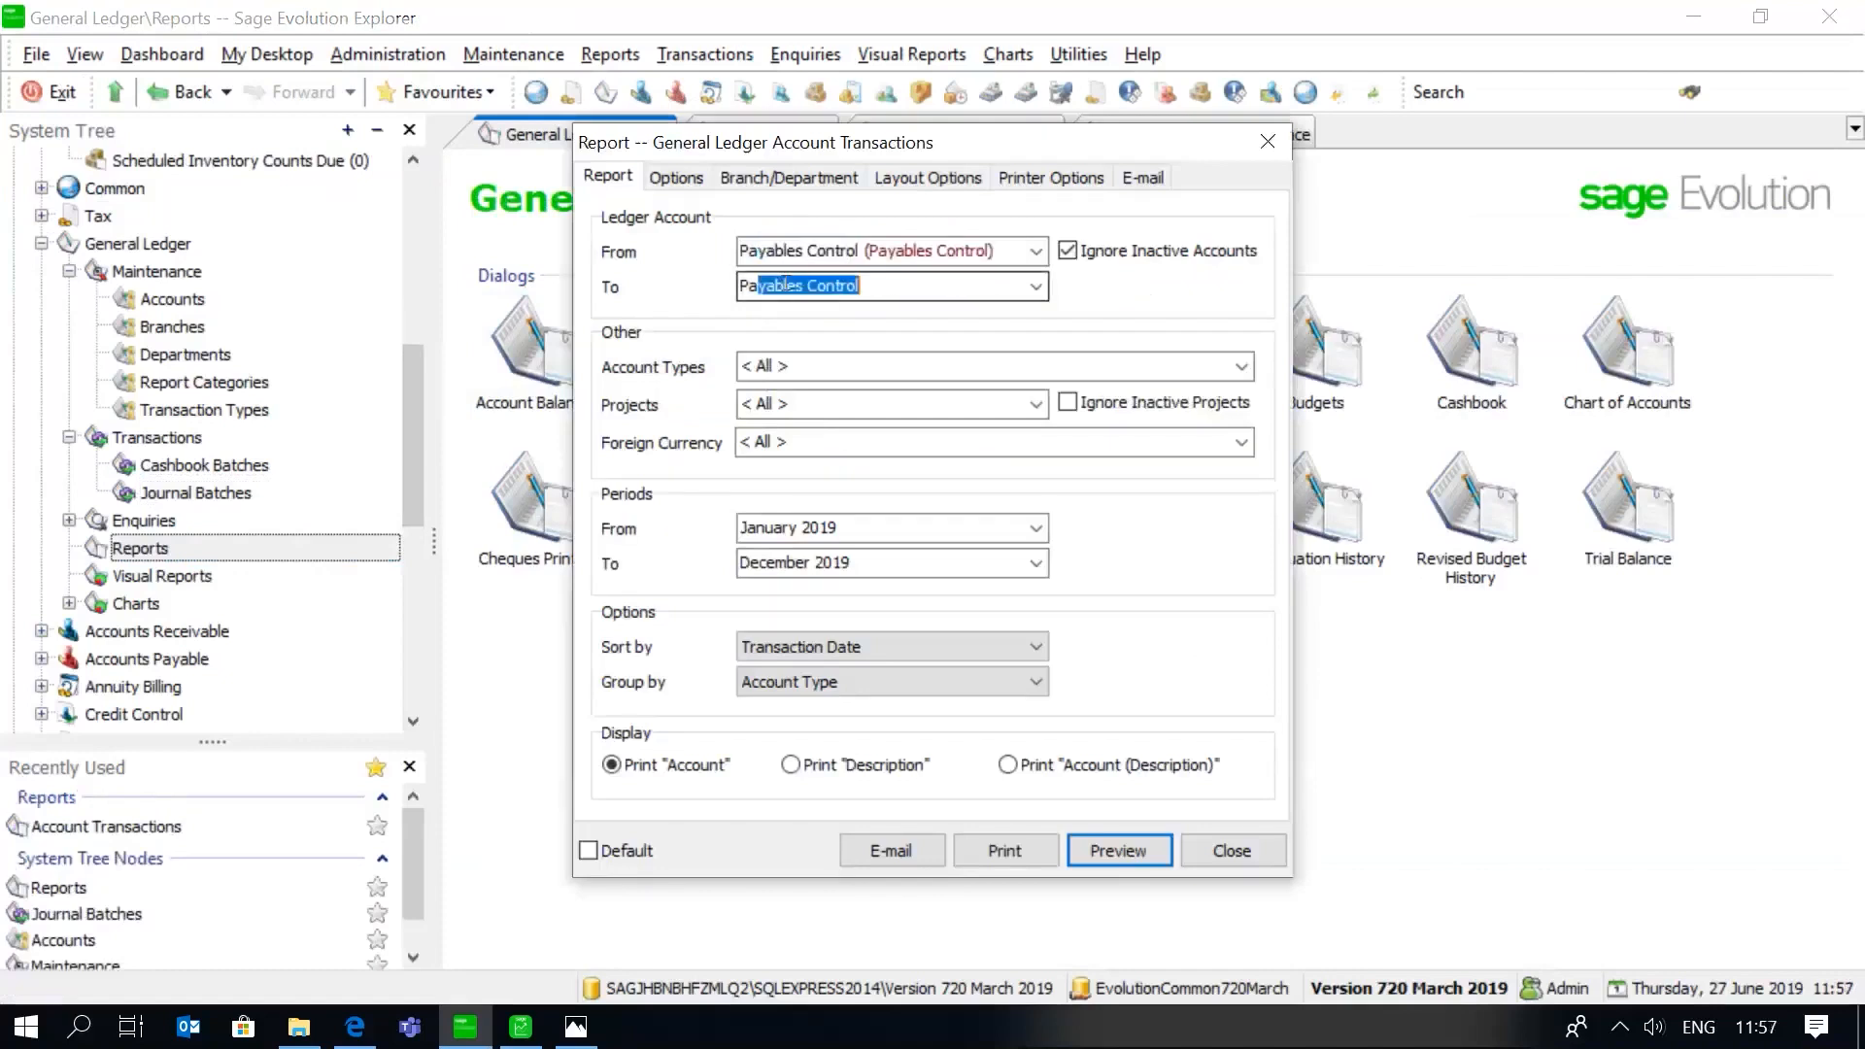
# Set the report's period range from June 2019 to June 2019 and preview the Payables Control transactions
pyautogui.click(1037, 527)
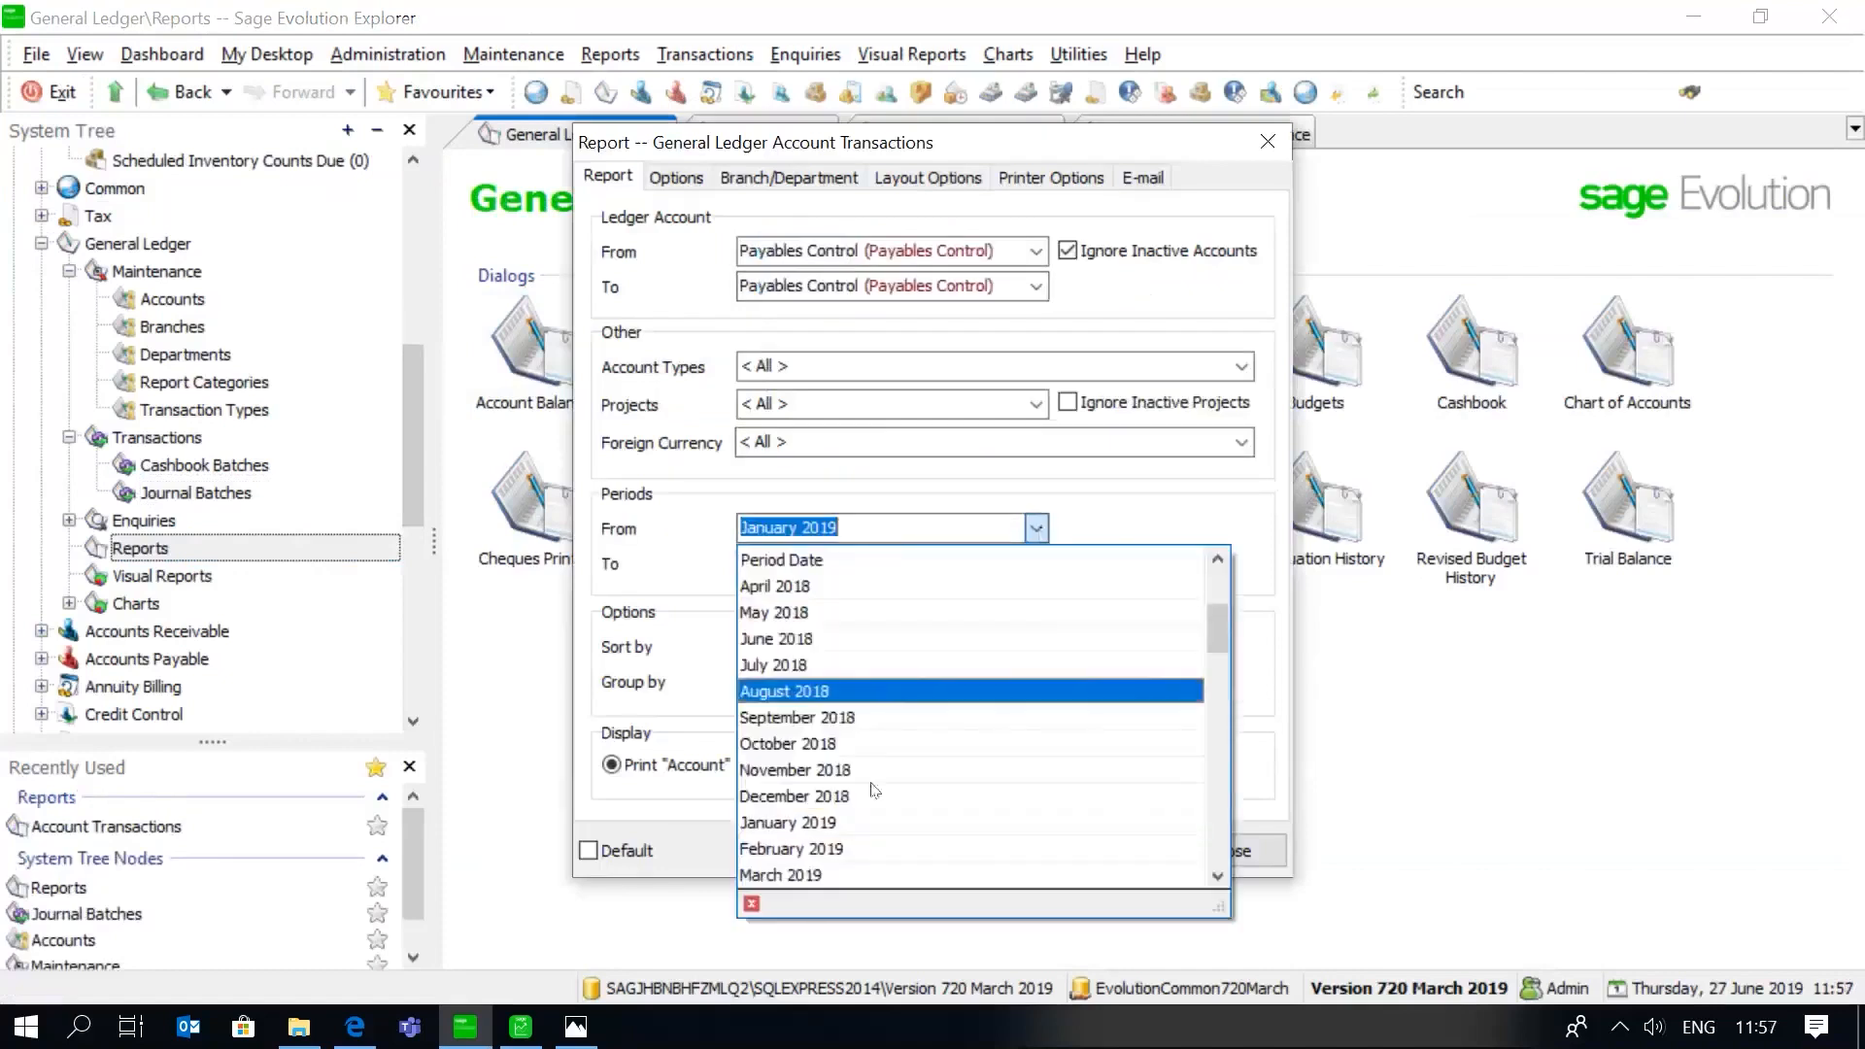
pyautogui.click(1218, 878)
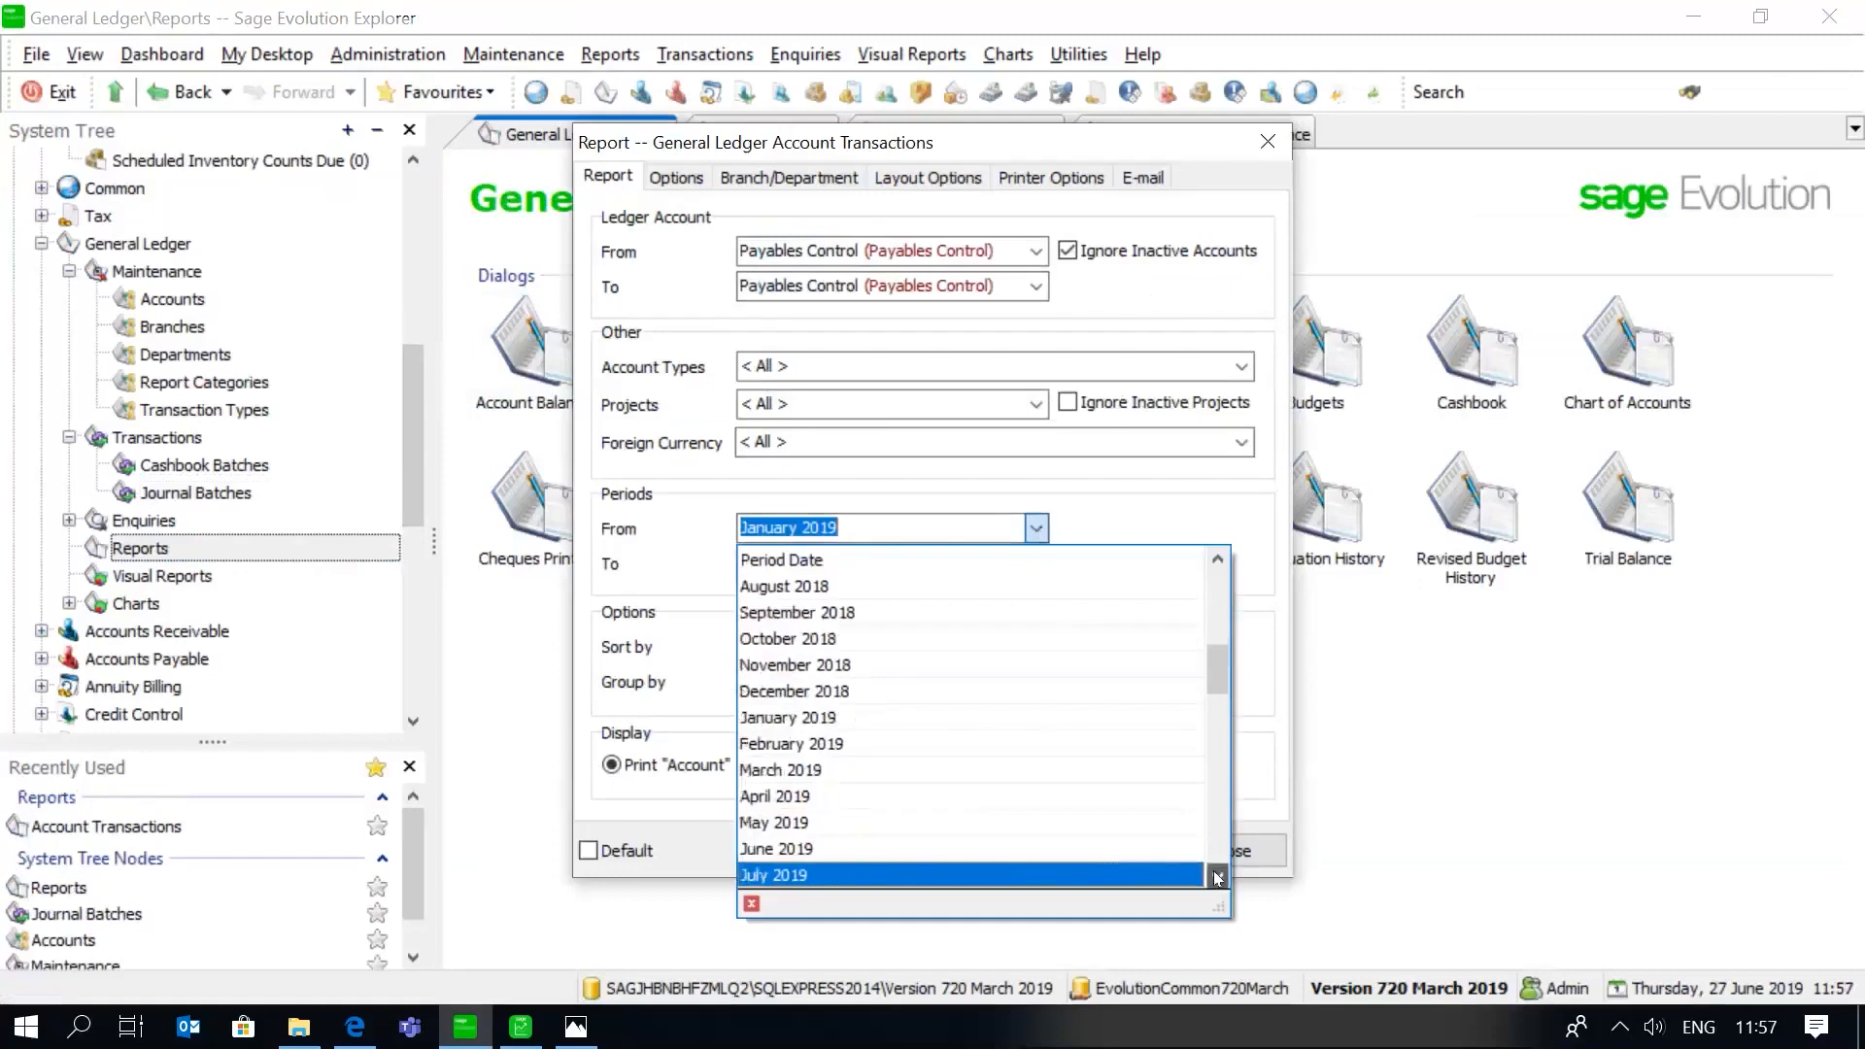
pyautogui.click(1118, 848)
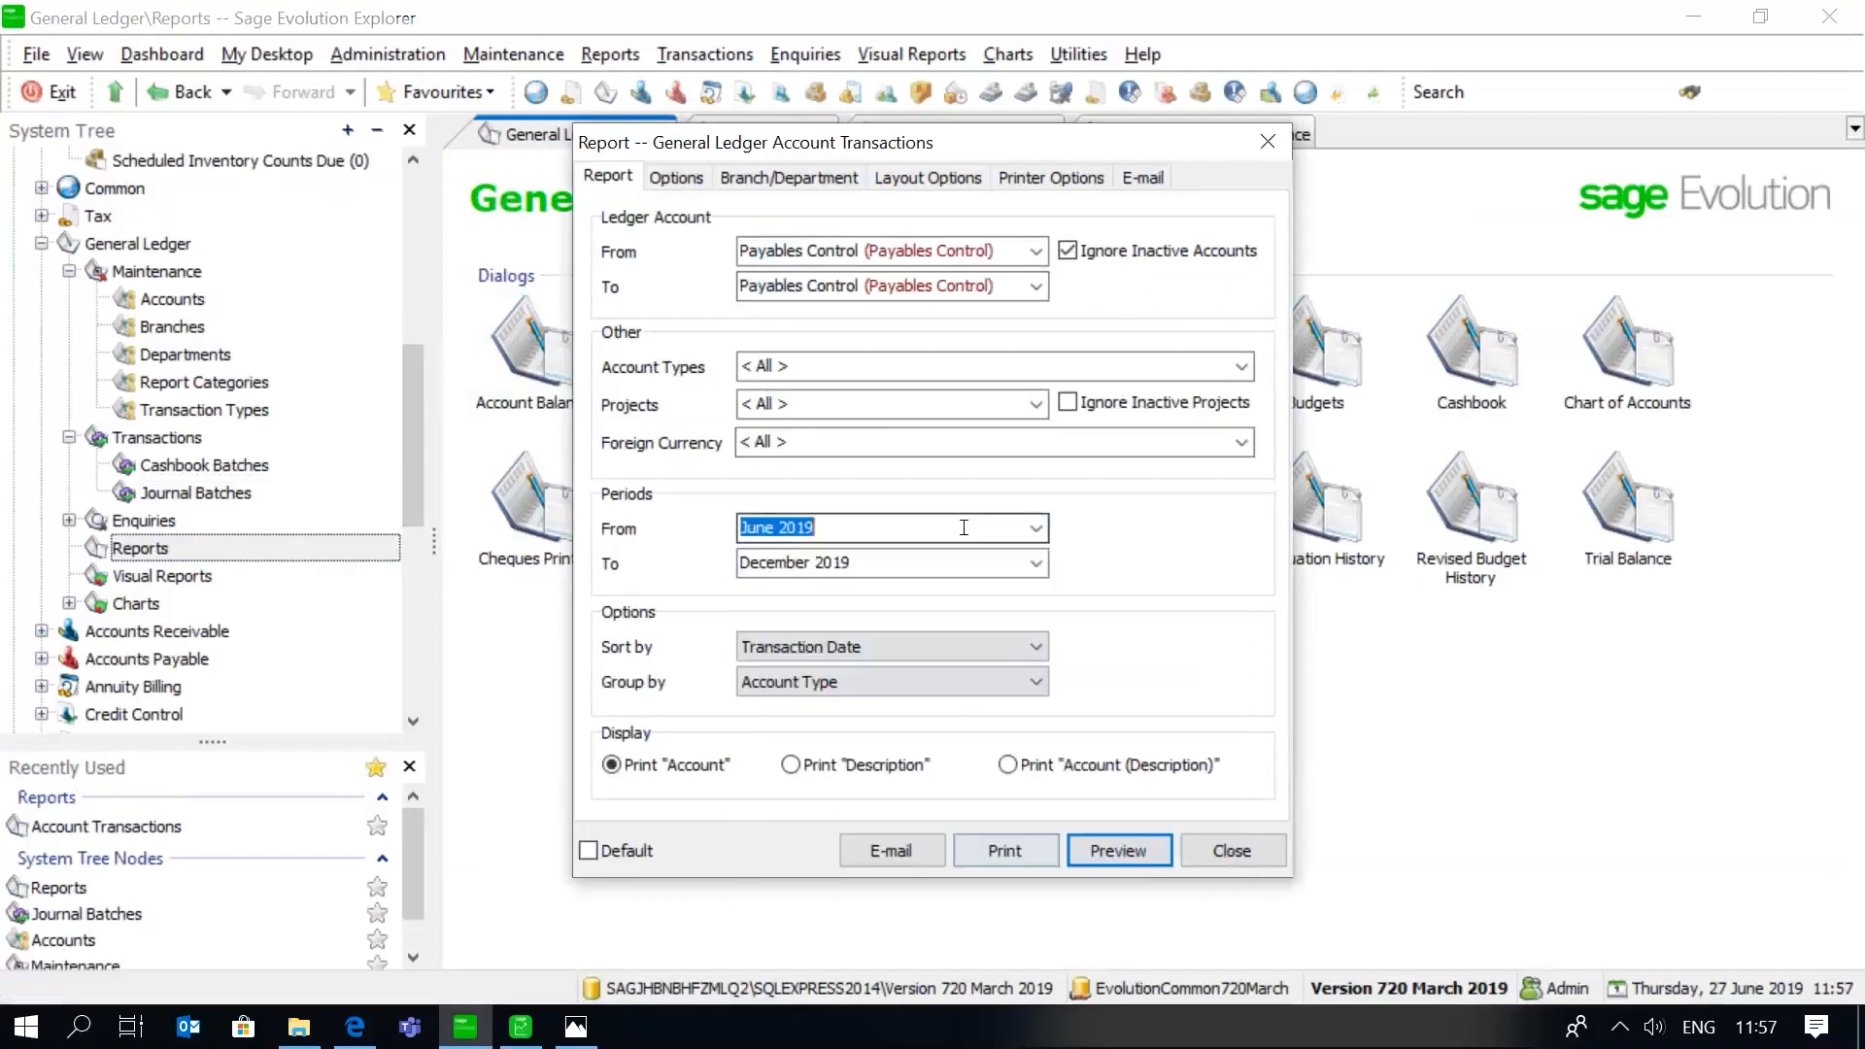
pyautogui.click(1033, 564)
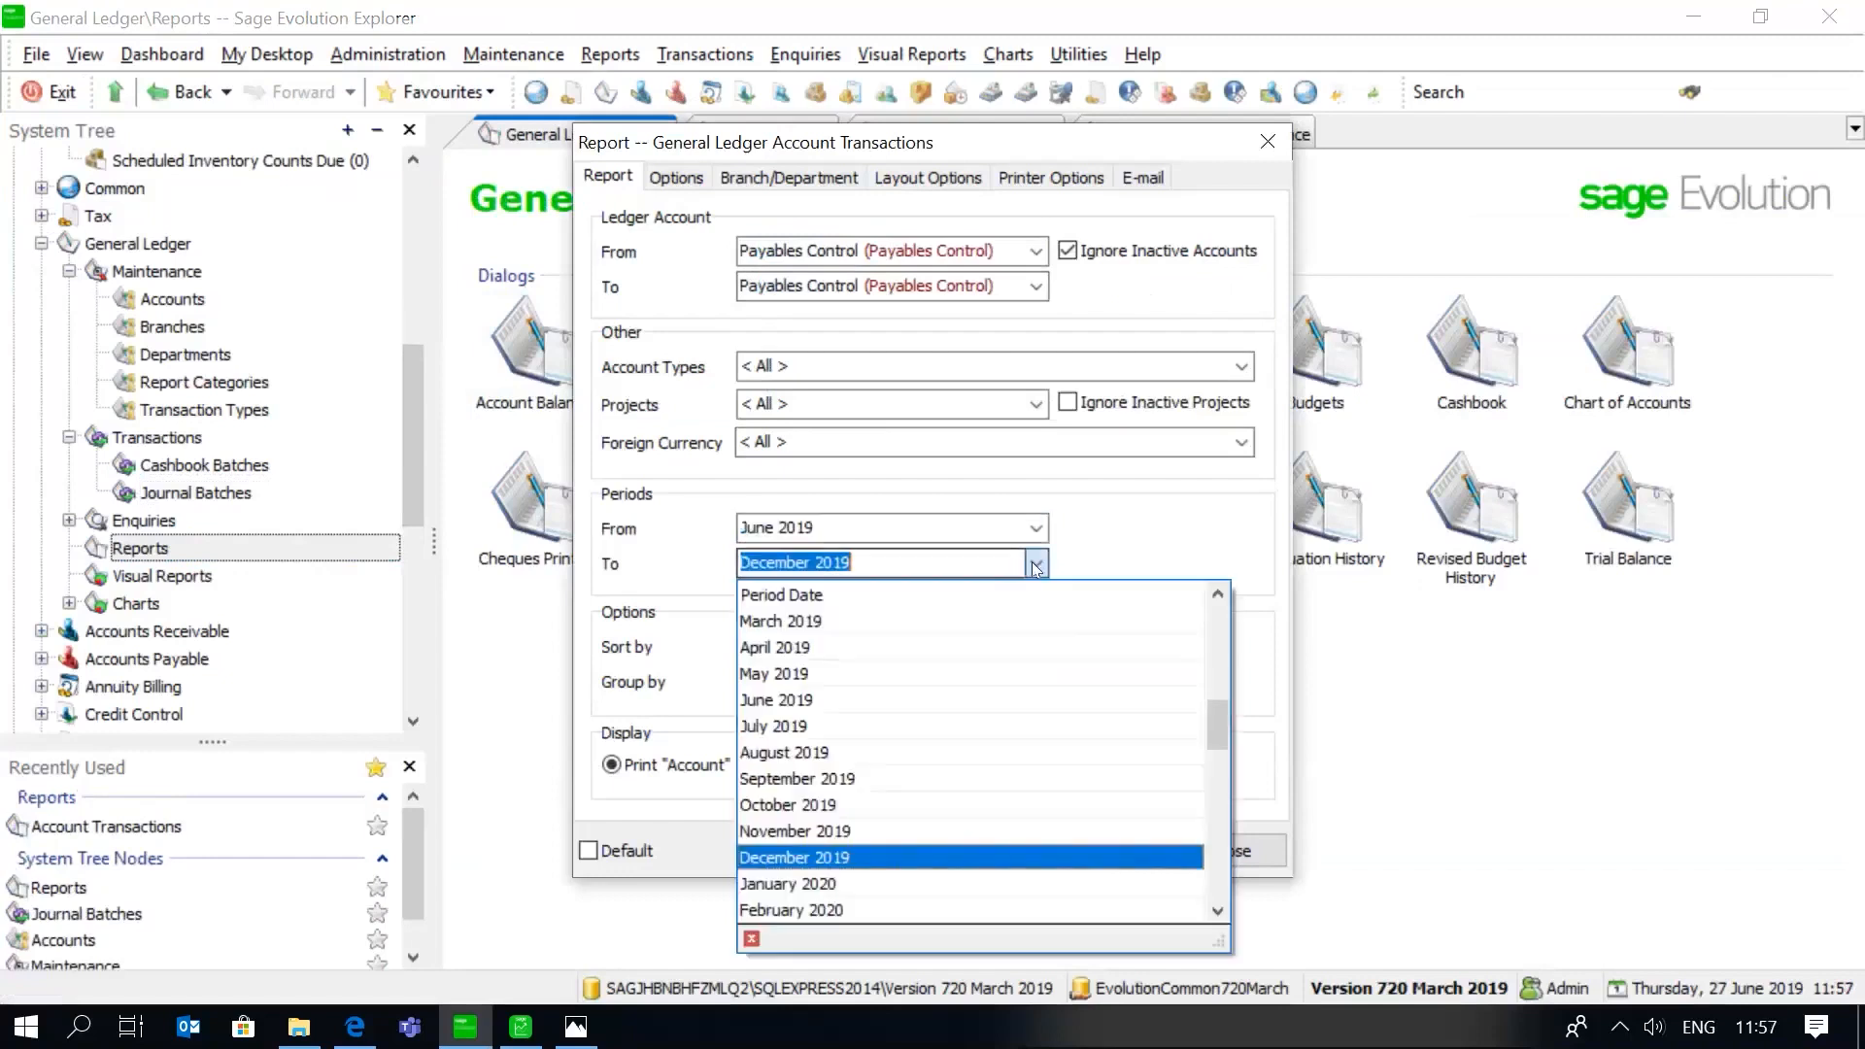
pyautogui.click(846, 698)
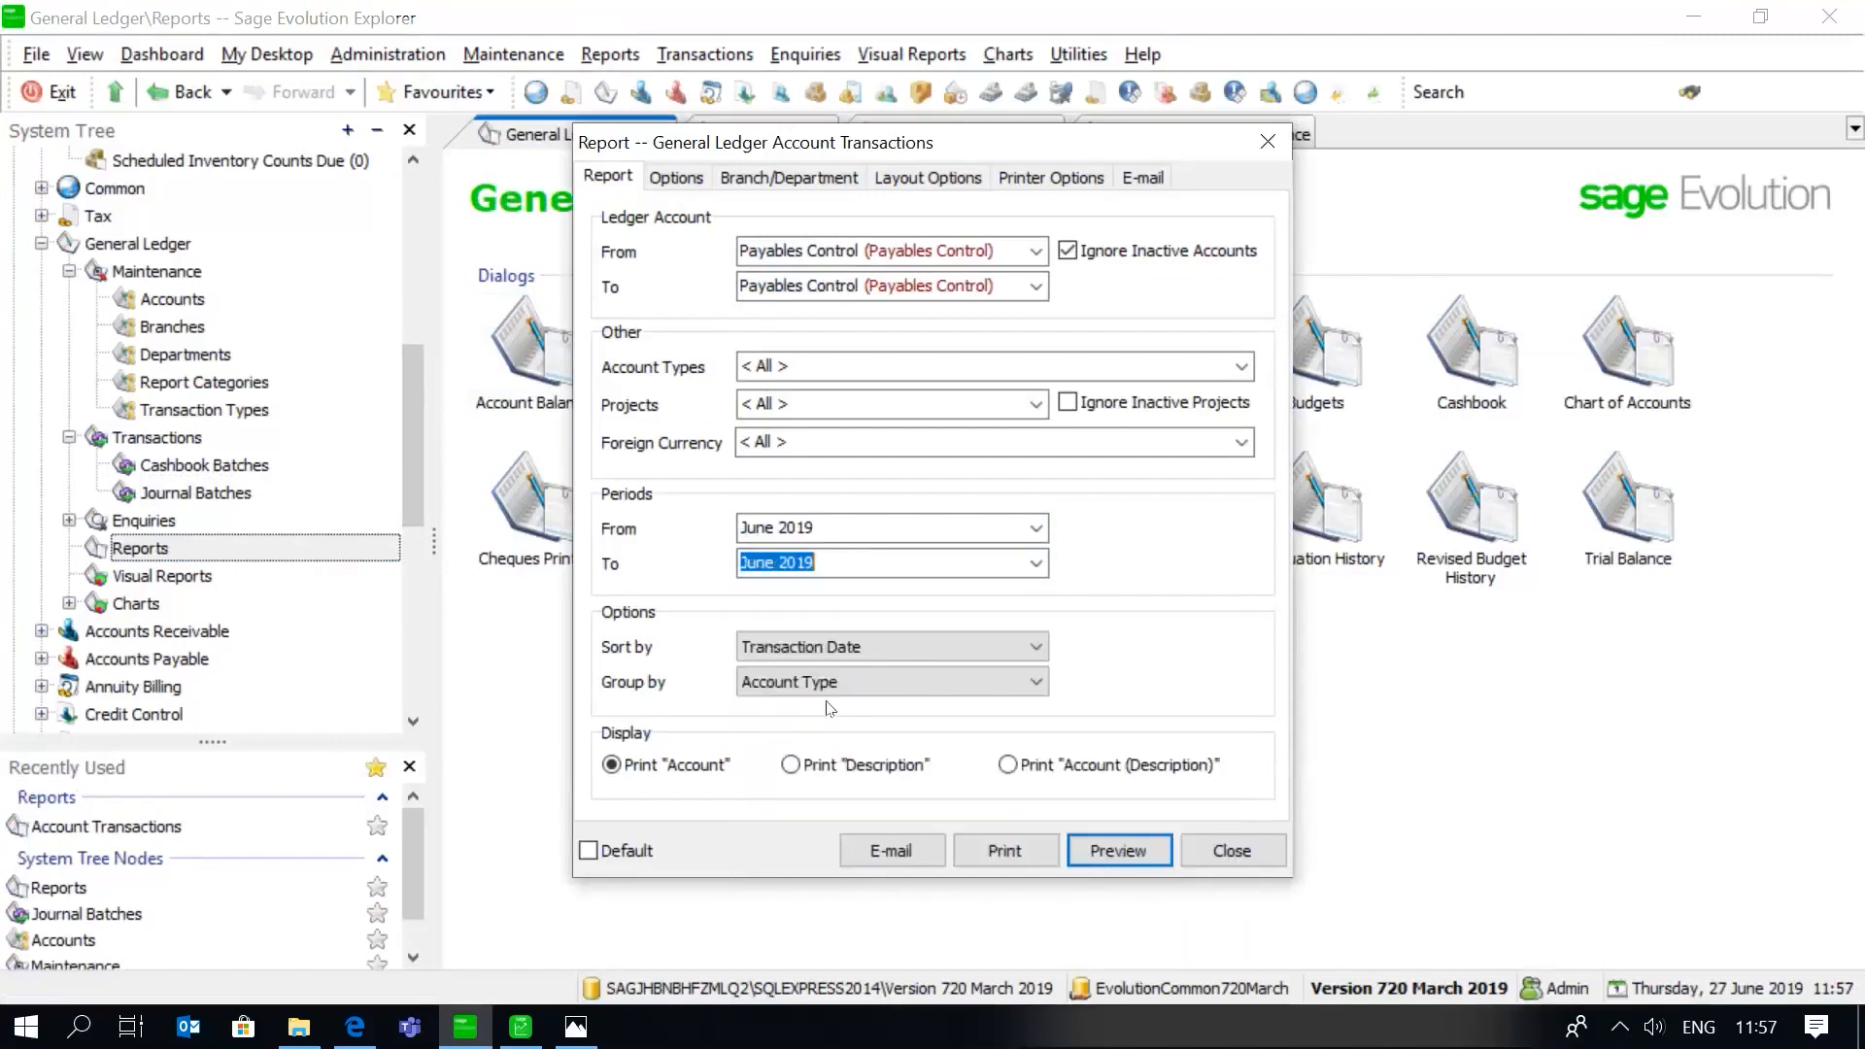
pyautogui.click(1117, 851)
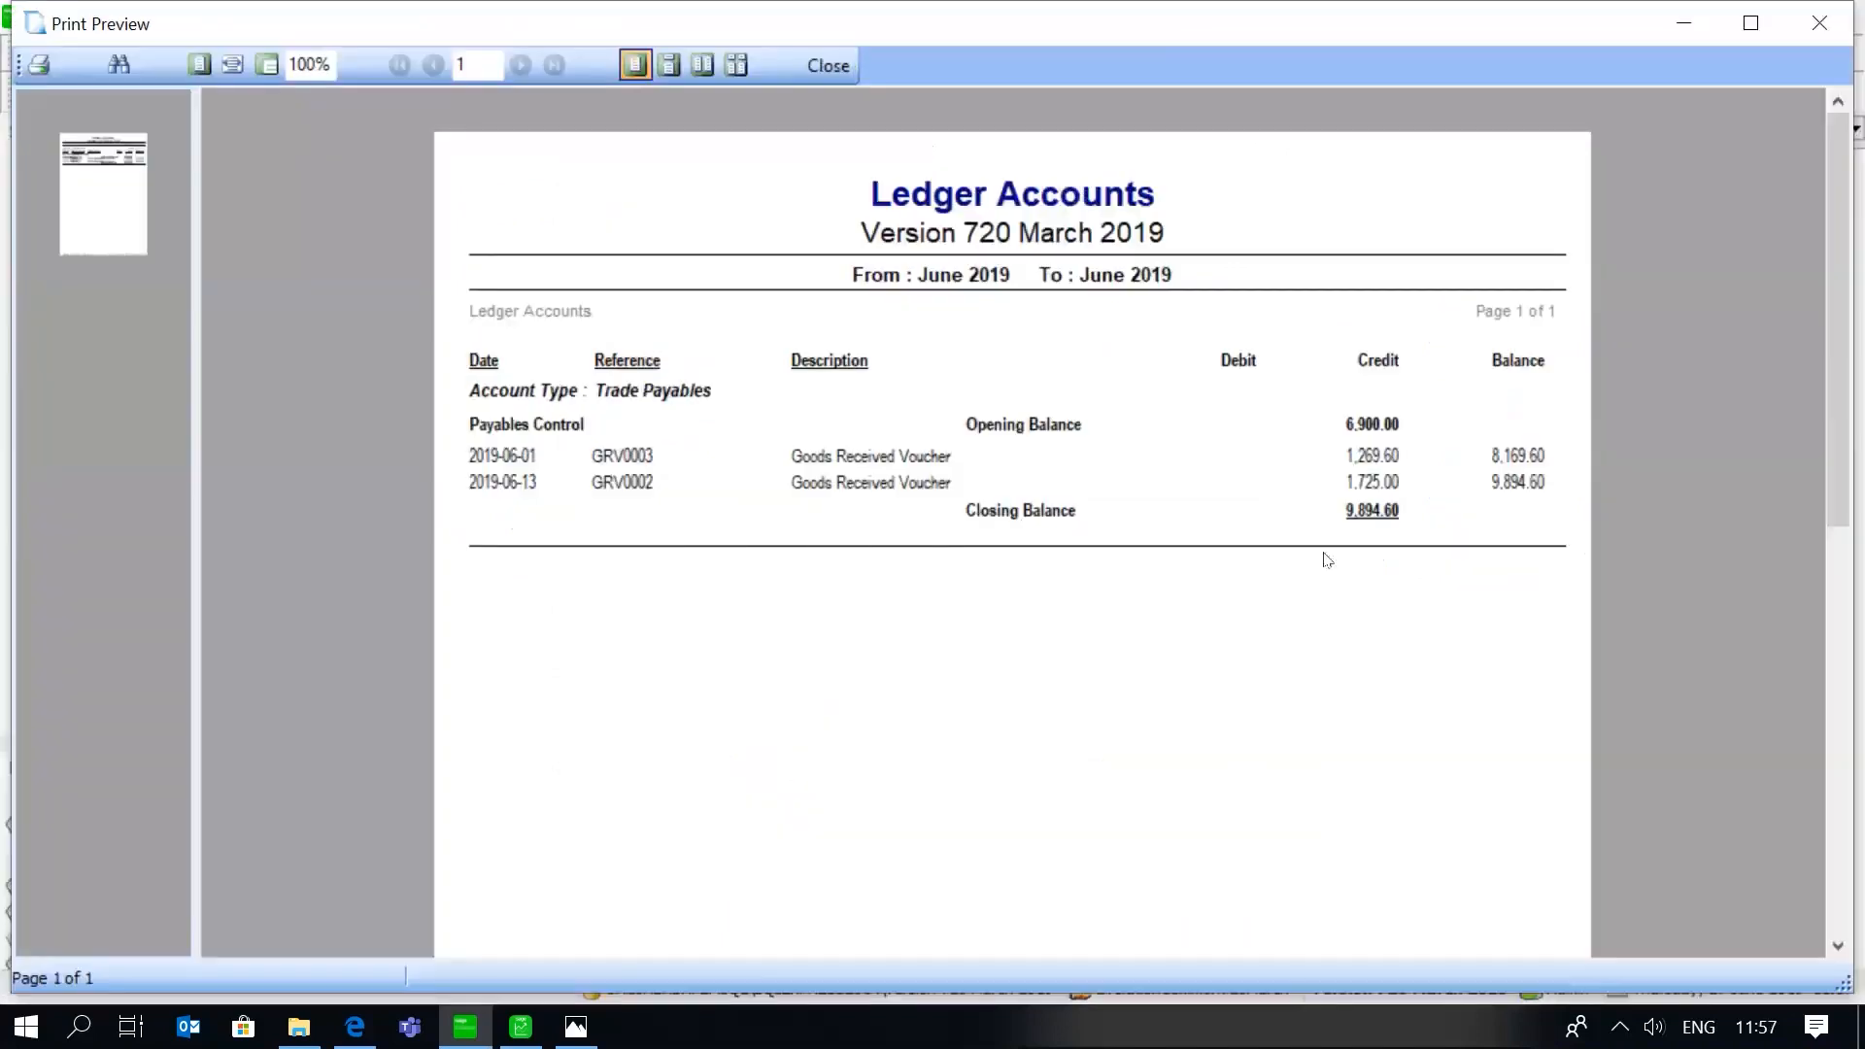
# Close the ledger preview, preview the same report once more, and close both the preview and the report dialog
pyautogui.click(825, 74)
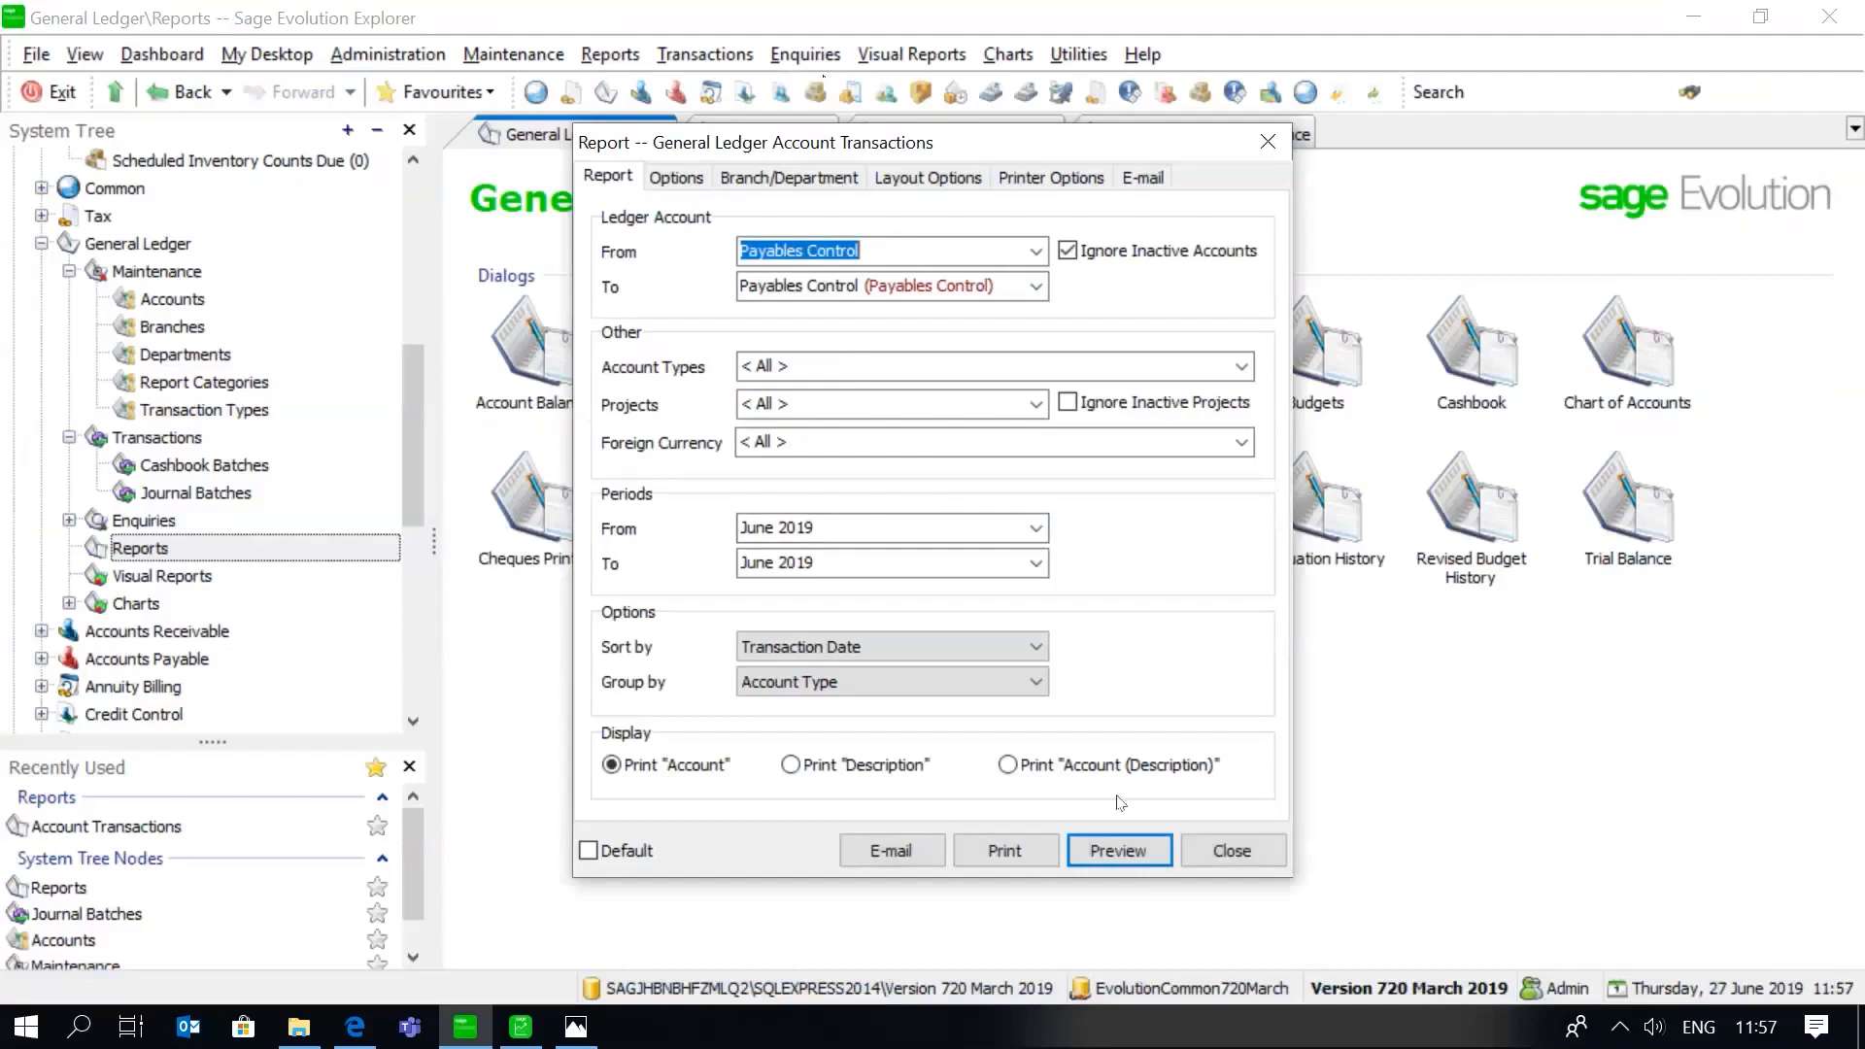
pyautogui.click(1118, 850)
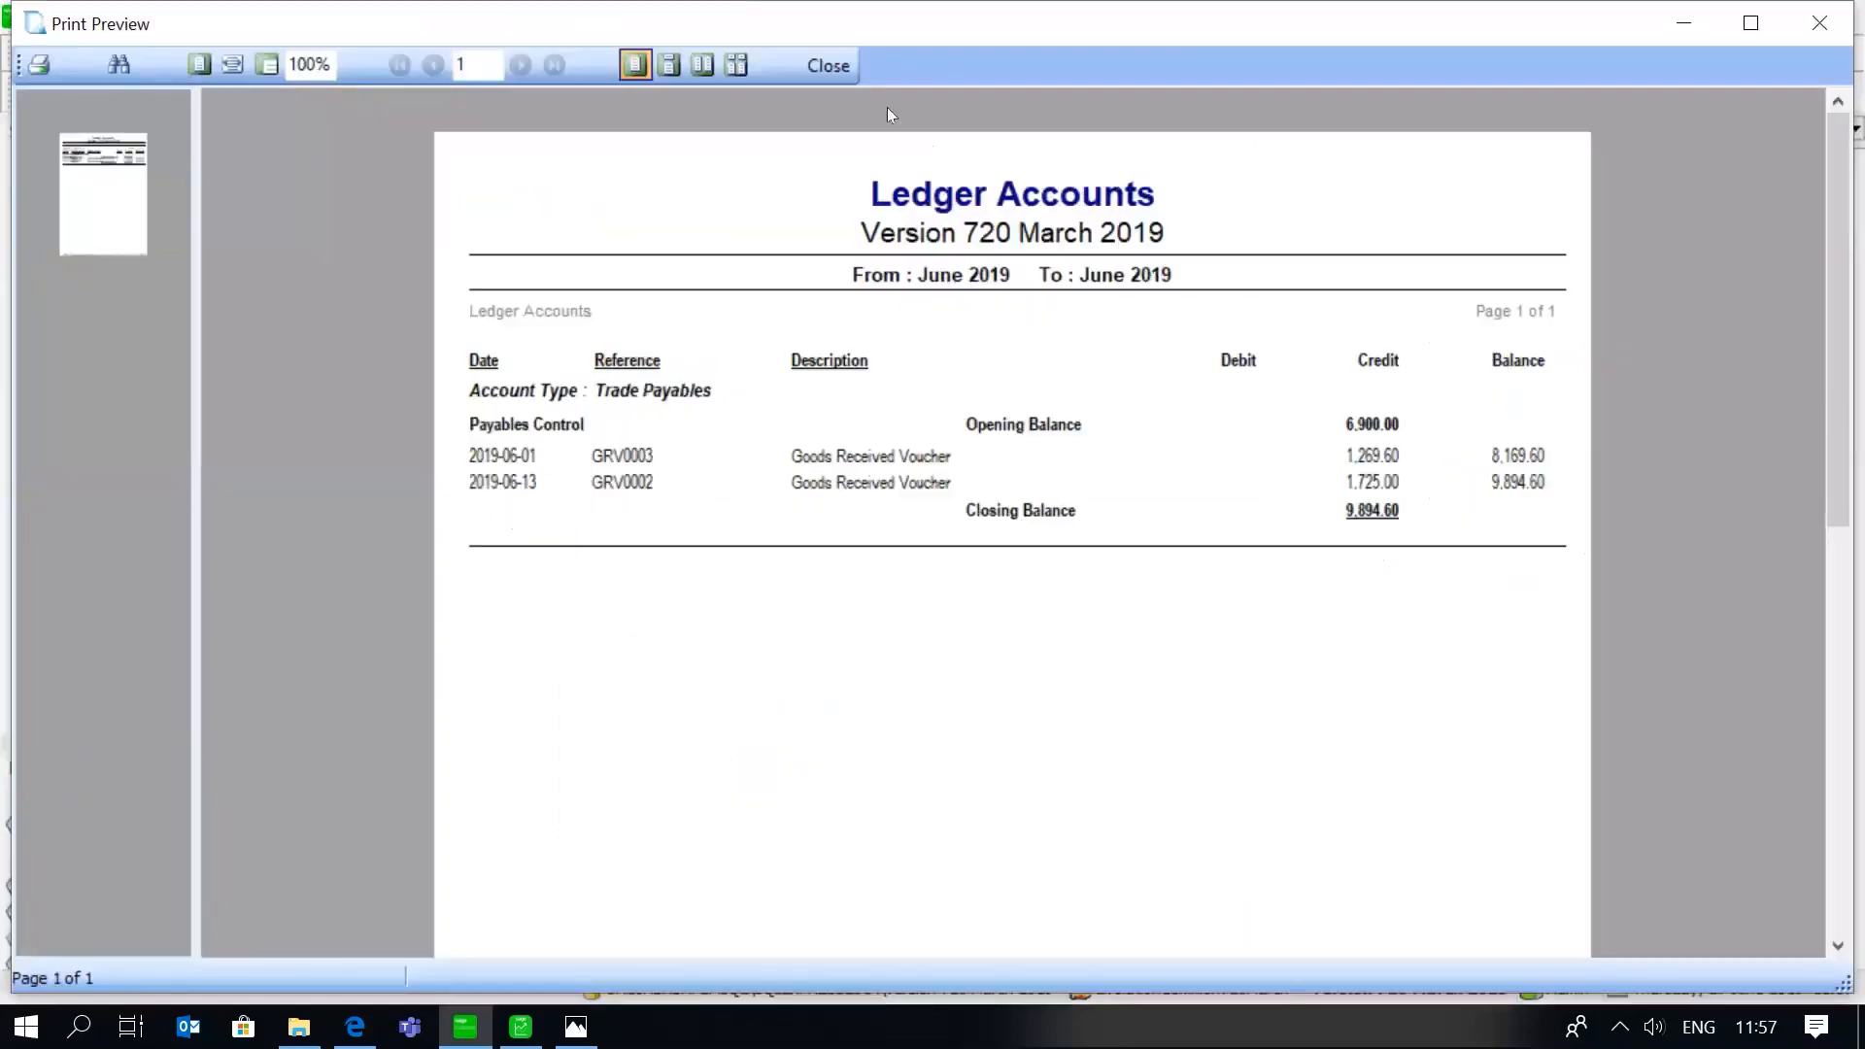
pyautogui.click(847, 72)
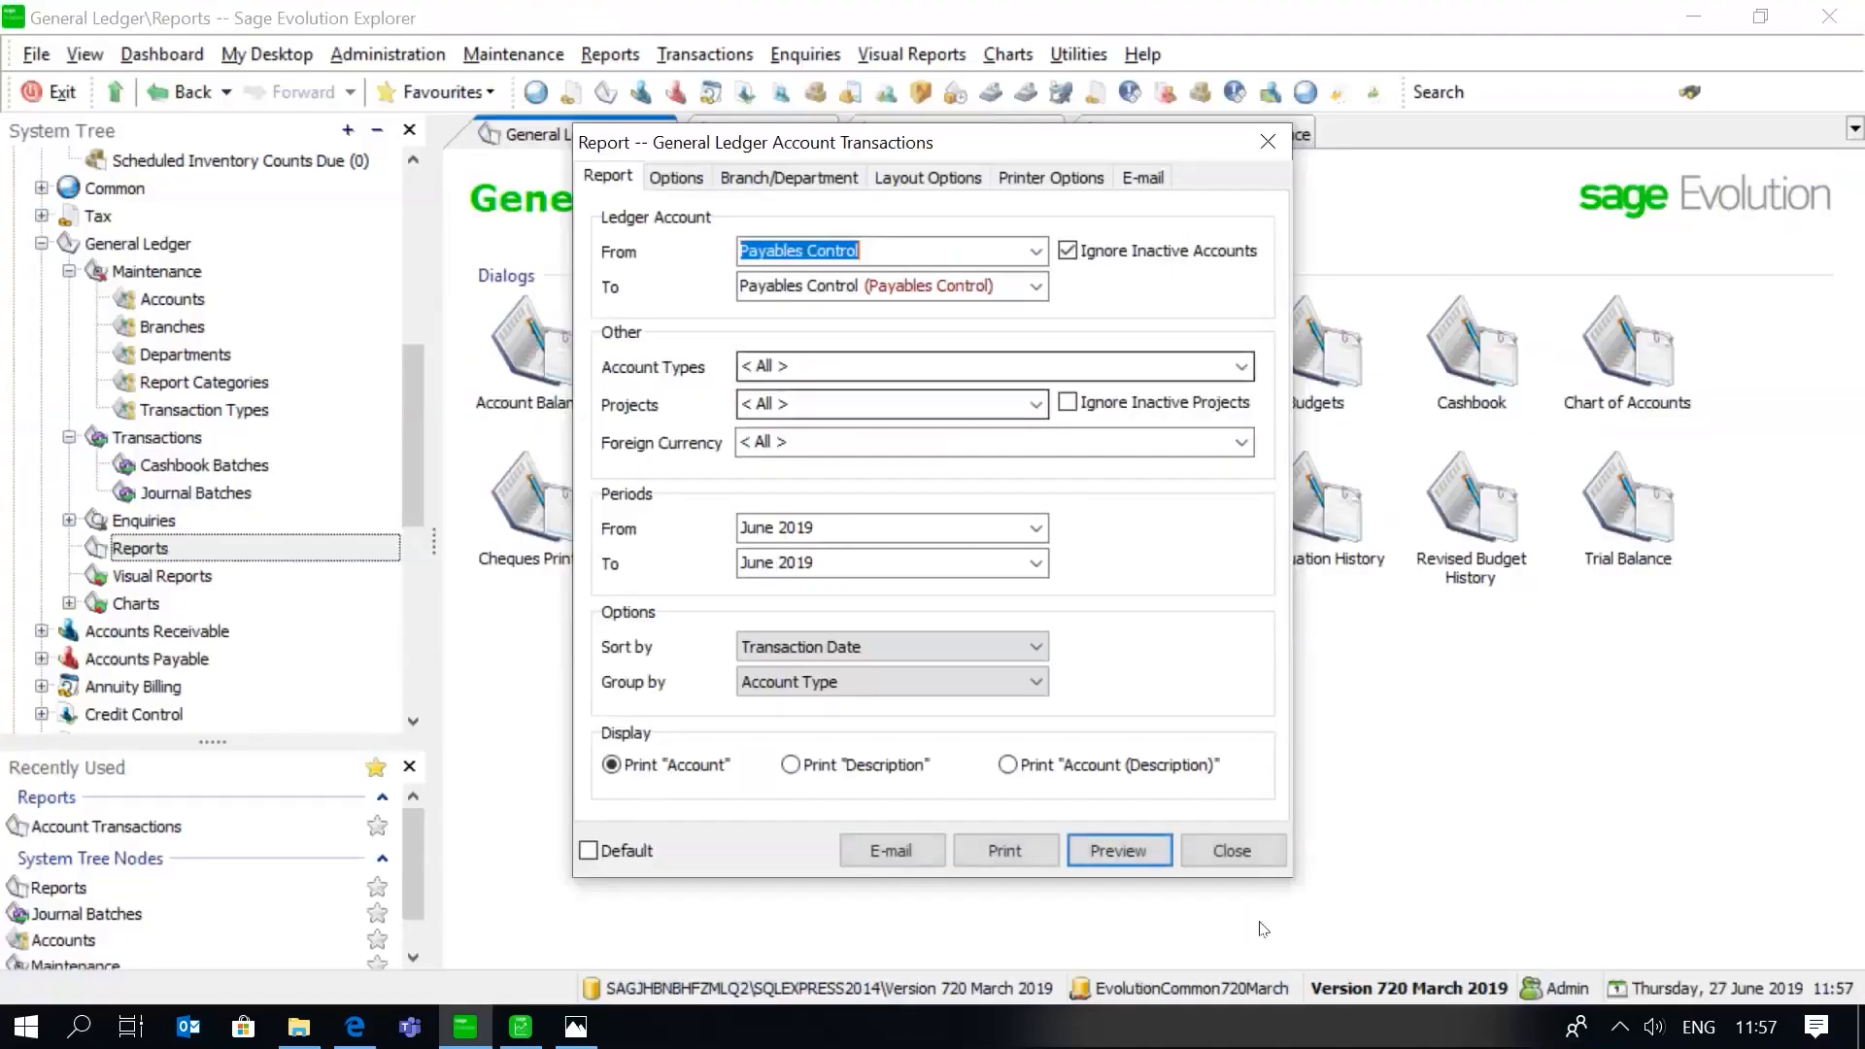
pyautogui.click(1230, 852)
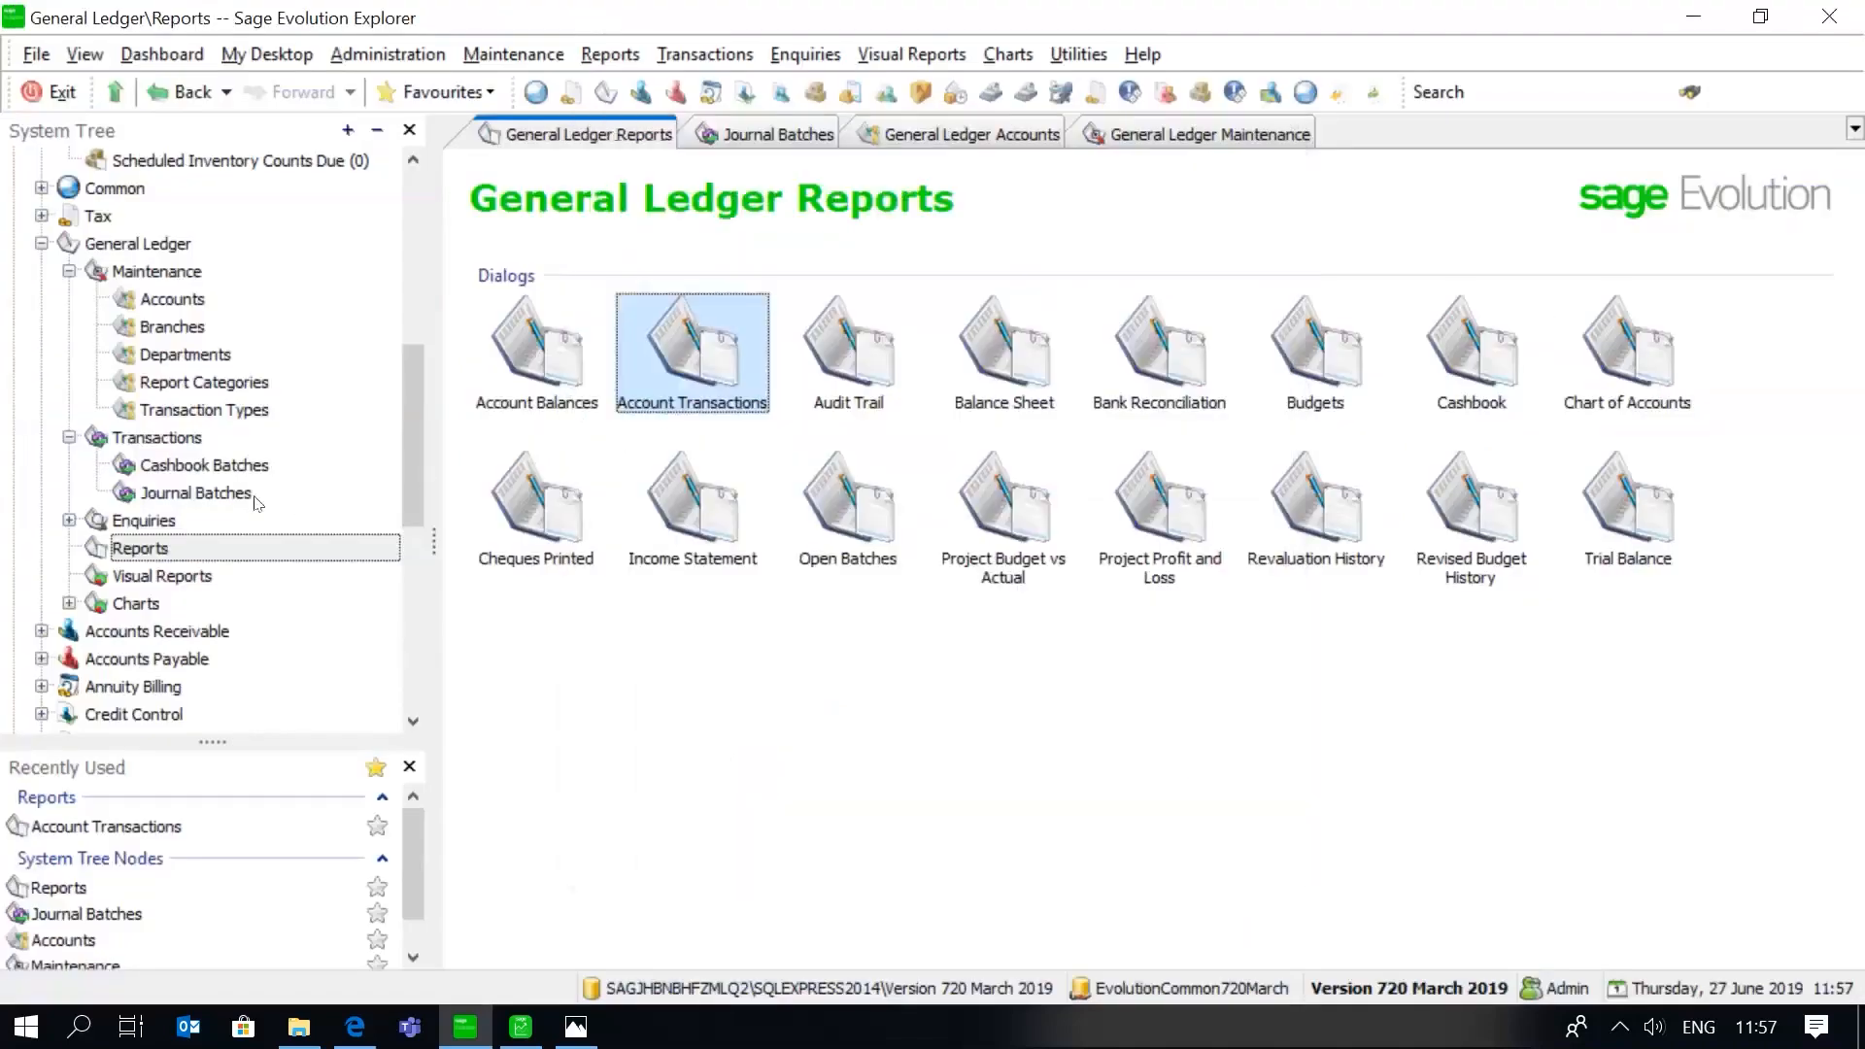
# Open journal batch JB002 (AP Control Posting) and post it without printing the batch file
pyautogui.click(249, 498)
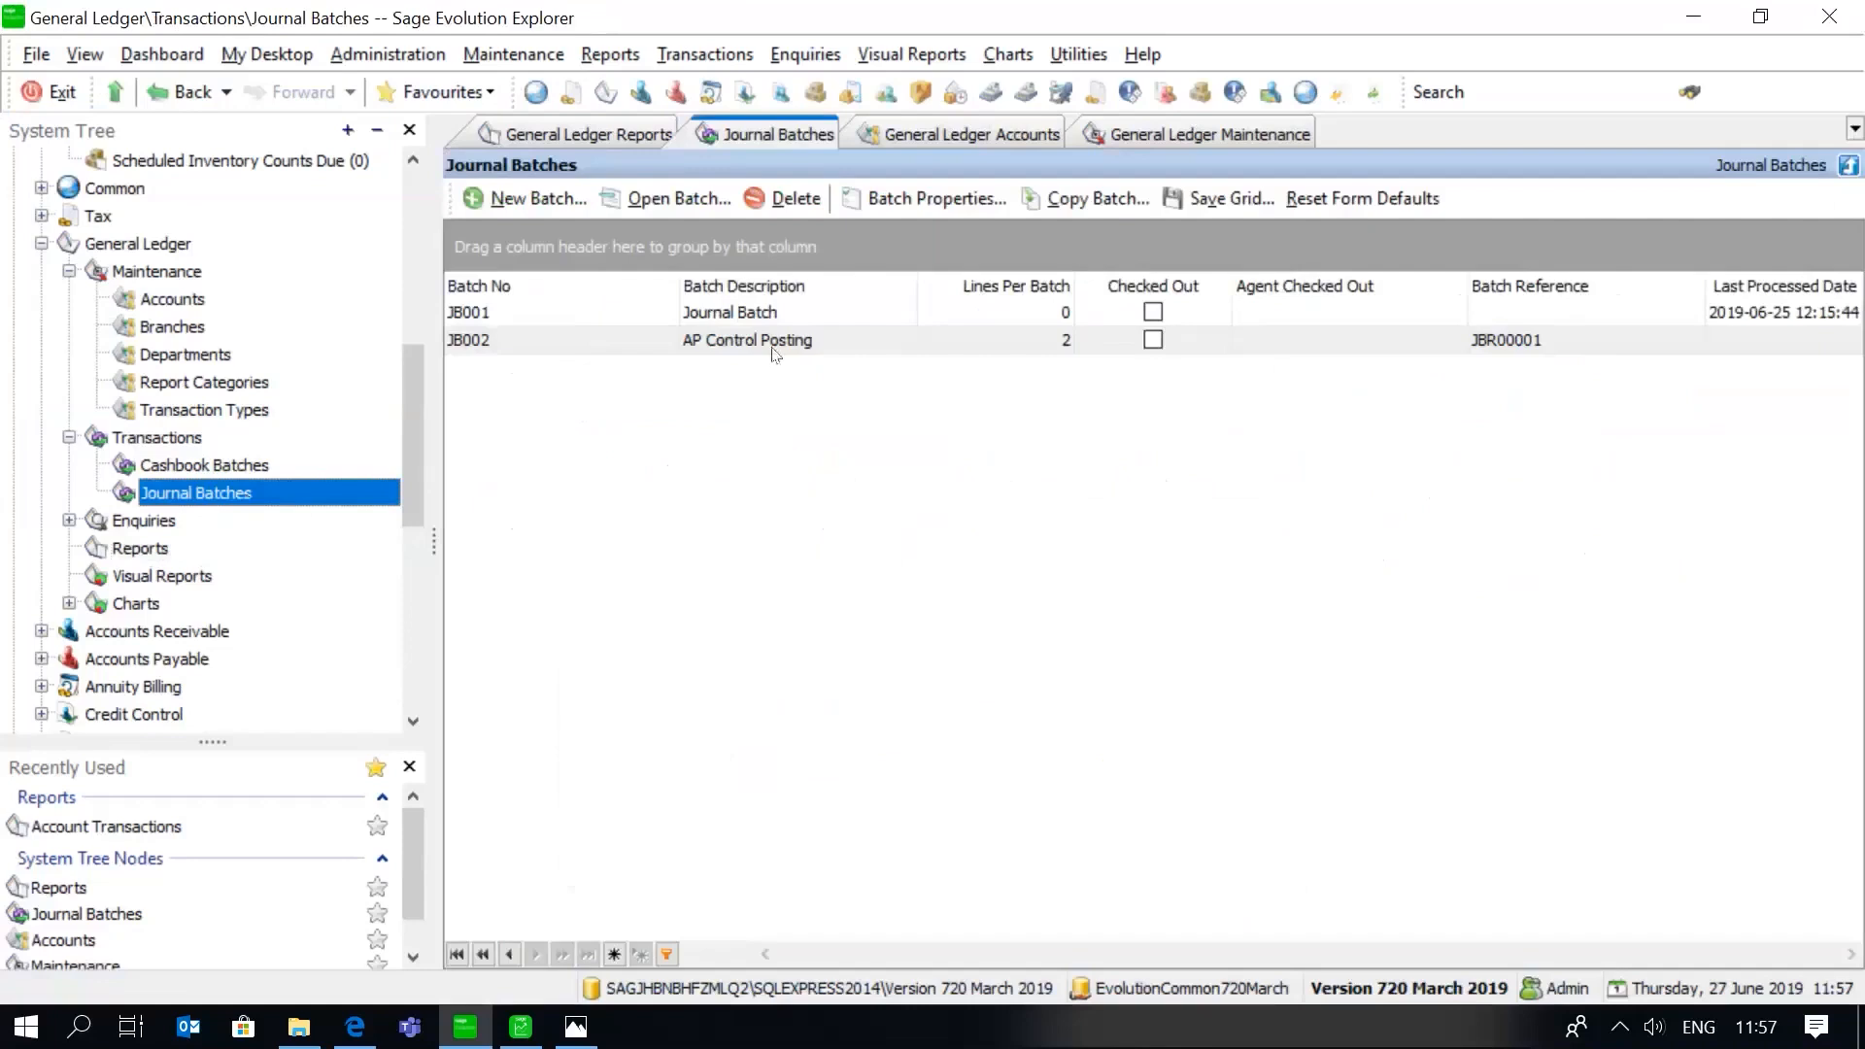
pyautogui.click(782, 341)
pyautogui.doubleClick(764, 340)
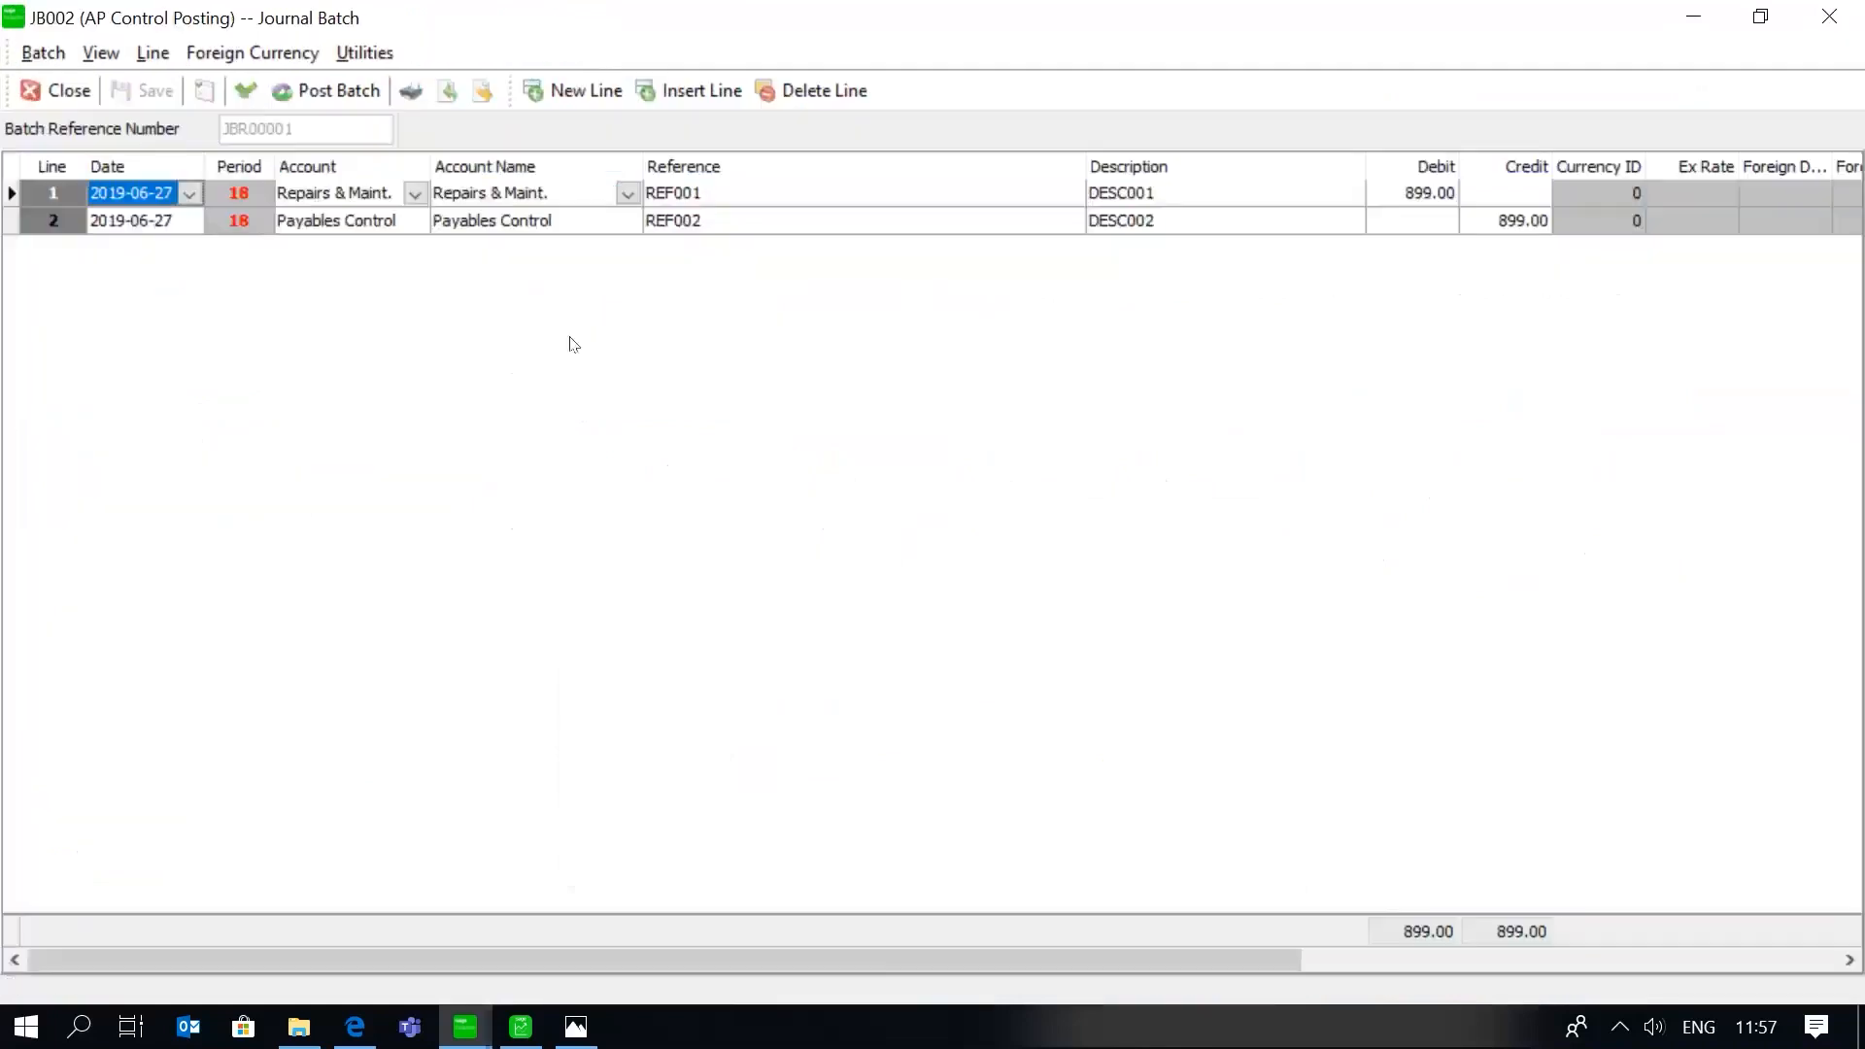
pyautogui.click(326, 97)
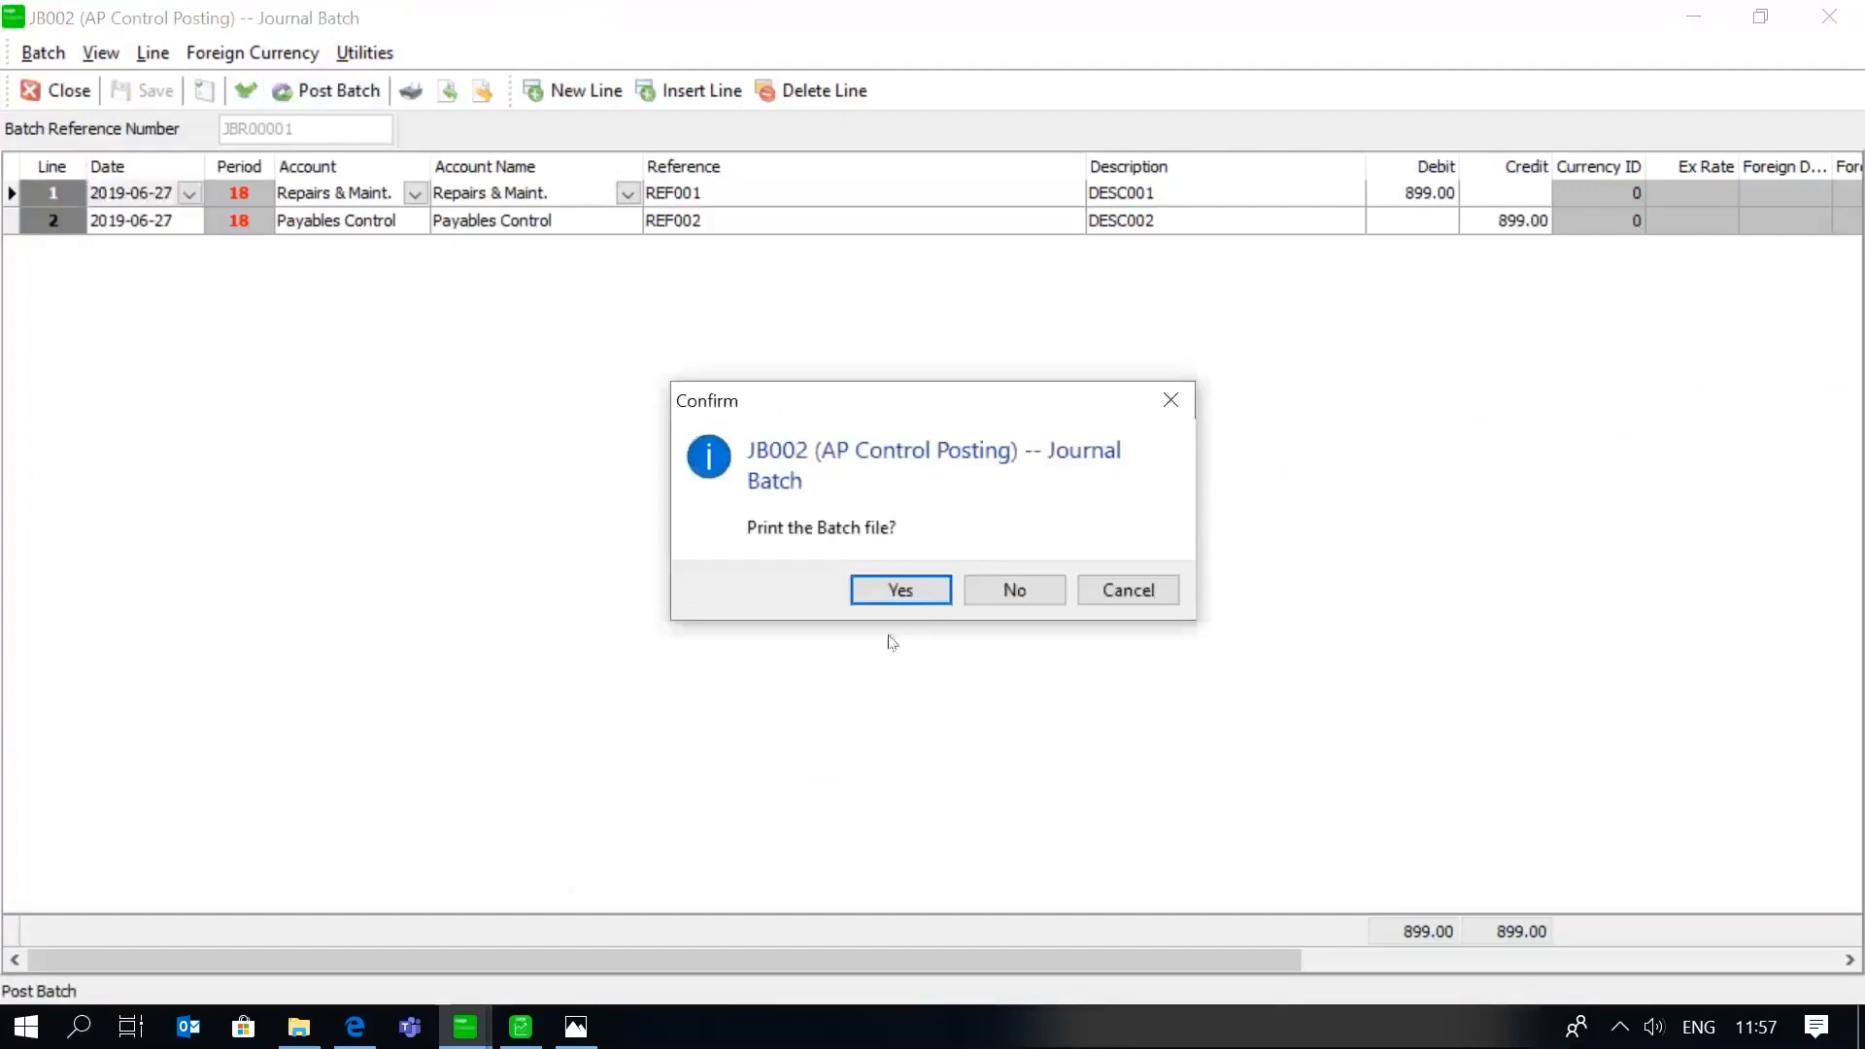
pyautogui.click(1016, 587)
pyautogui.click(1013, 581)
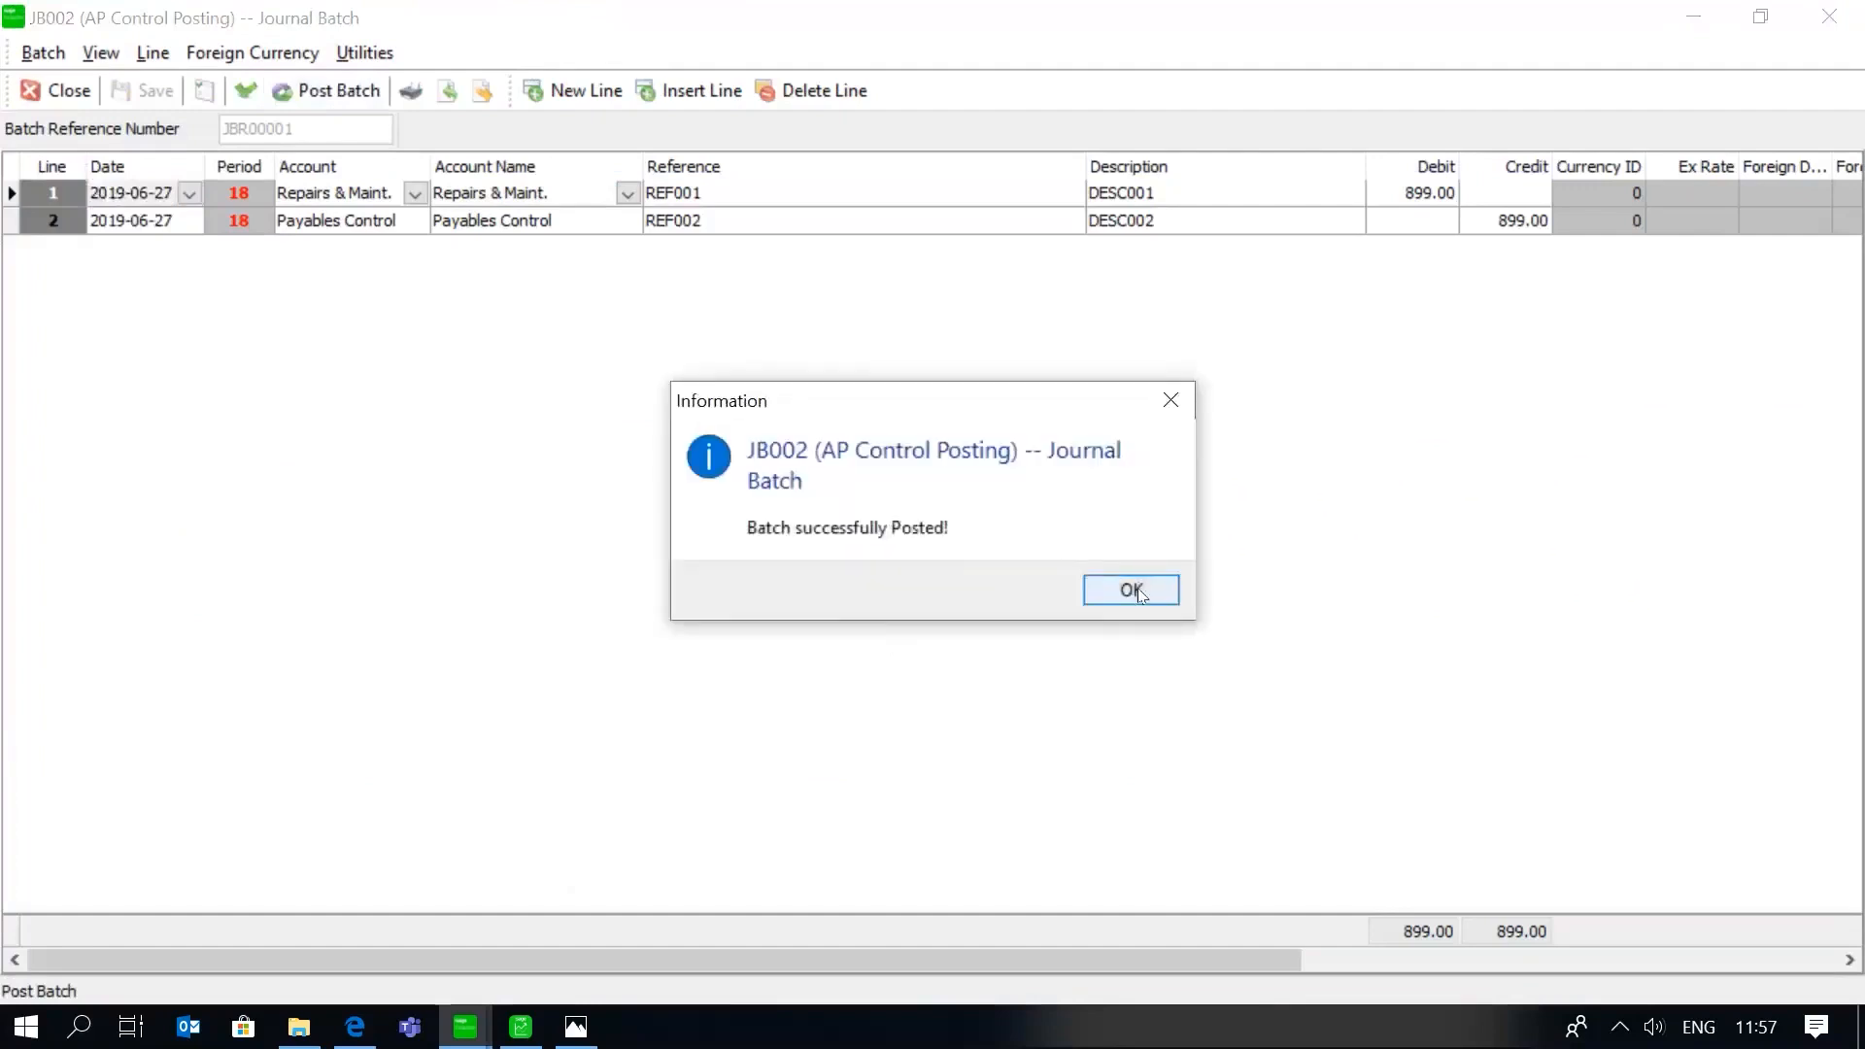
pyautogui.click(1137, 591)
# Reopen the General Ledger Account Transactions report and choose Payables Control as both the From and To ledger account
pyautogui.moveTo(416, 392); pyautogui.dragTo(416, 426)
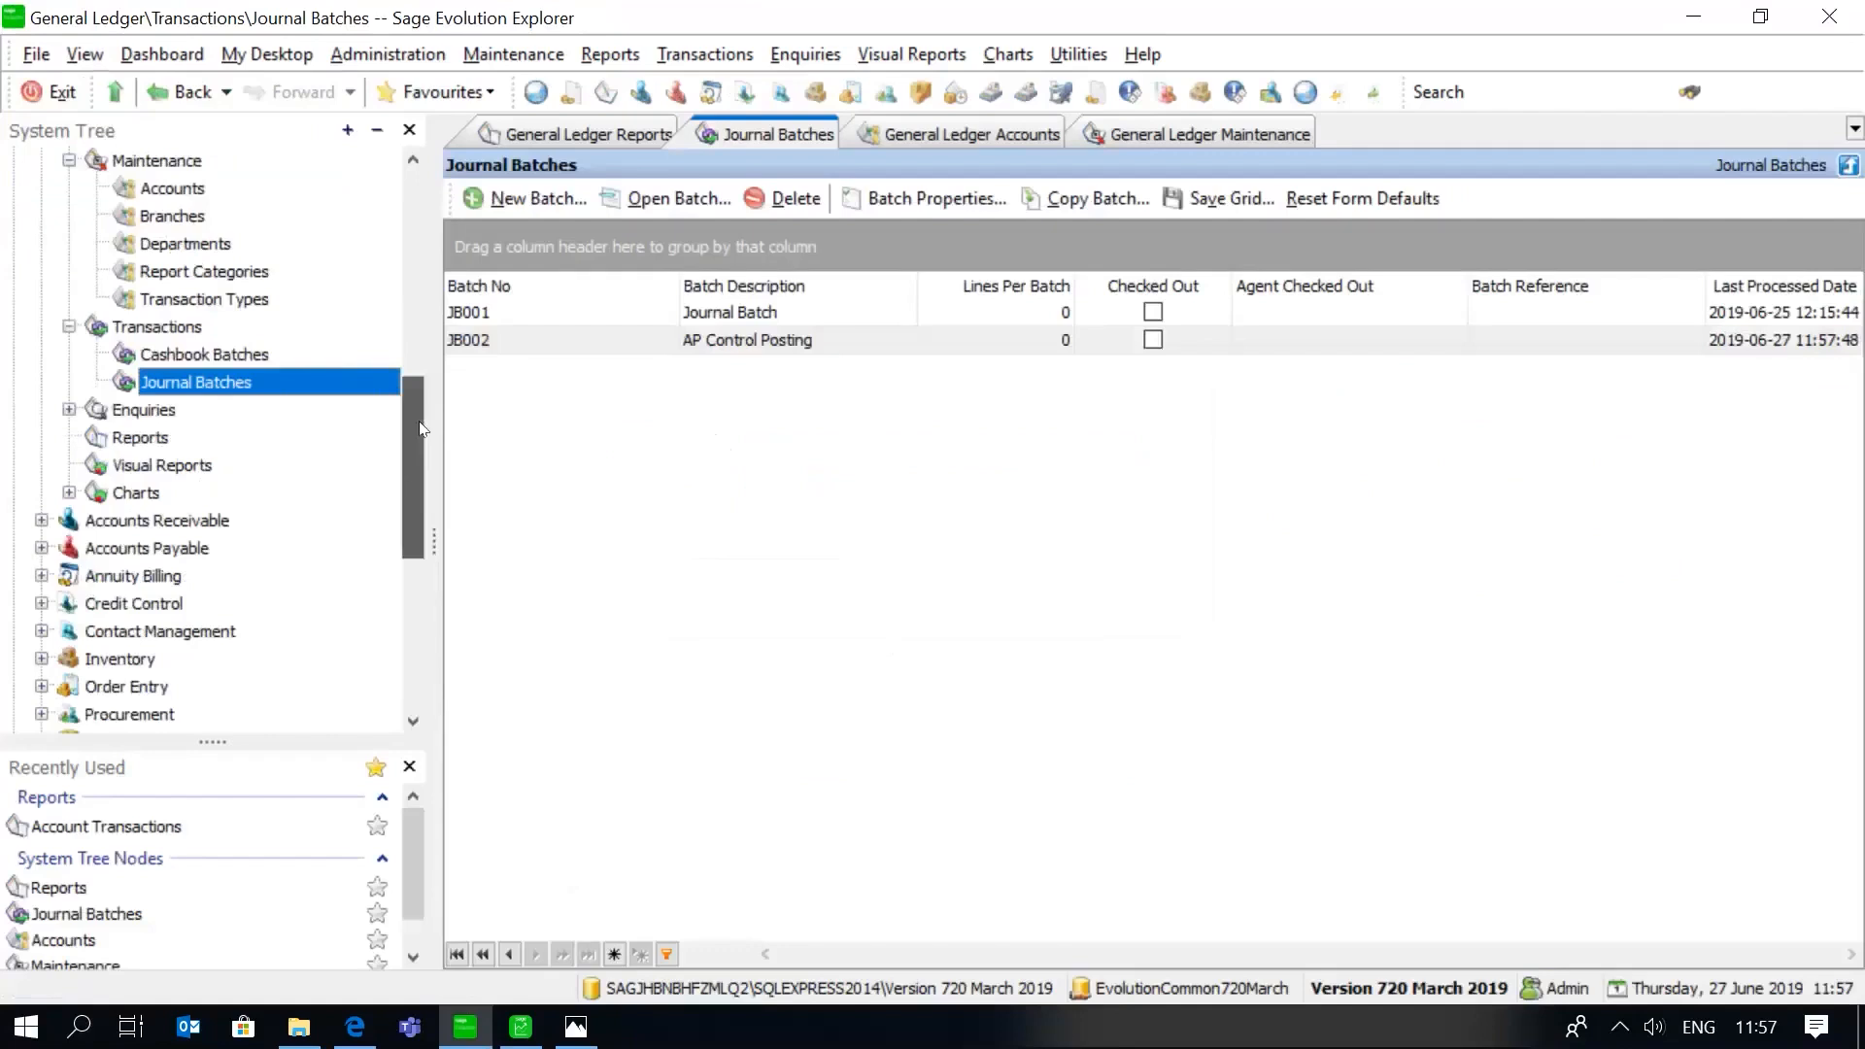
pyautogui.click(162, 448)
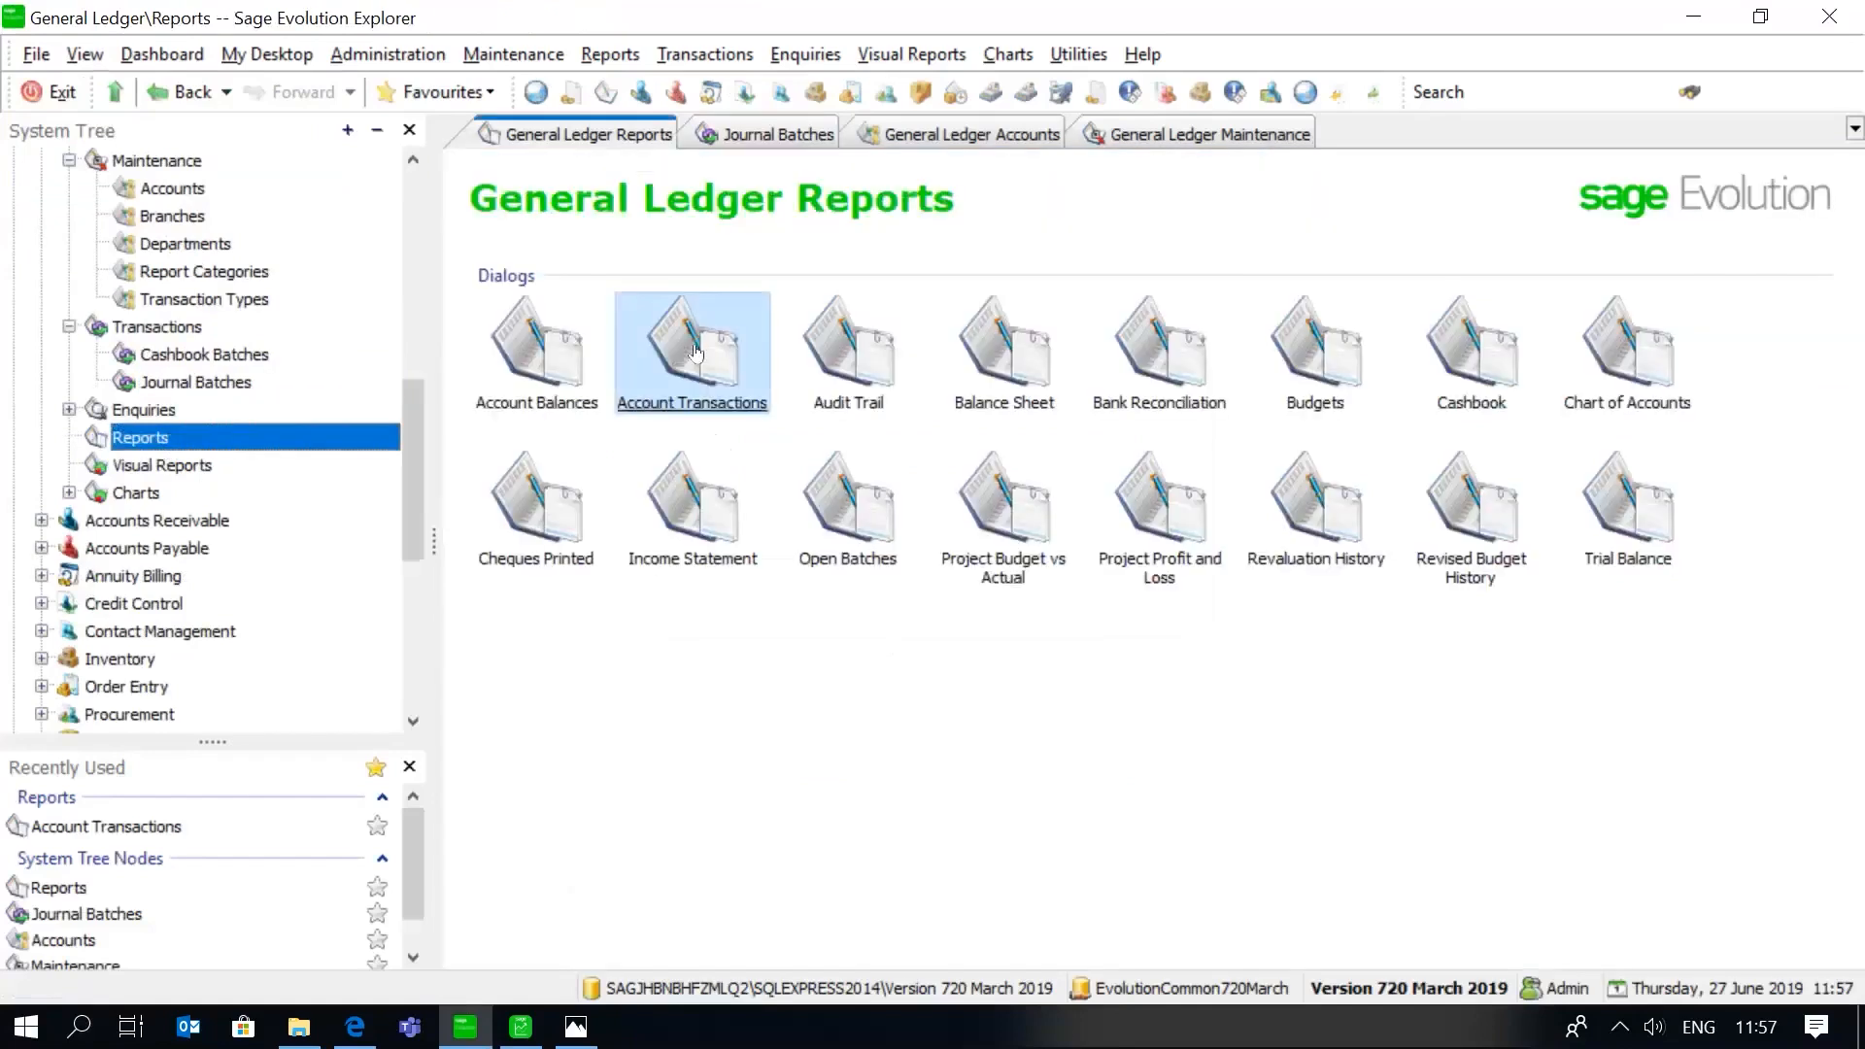
pyautogui.click(695, 352)
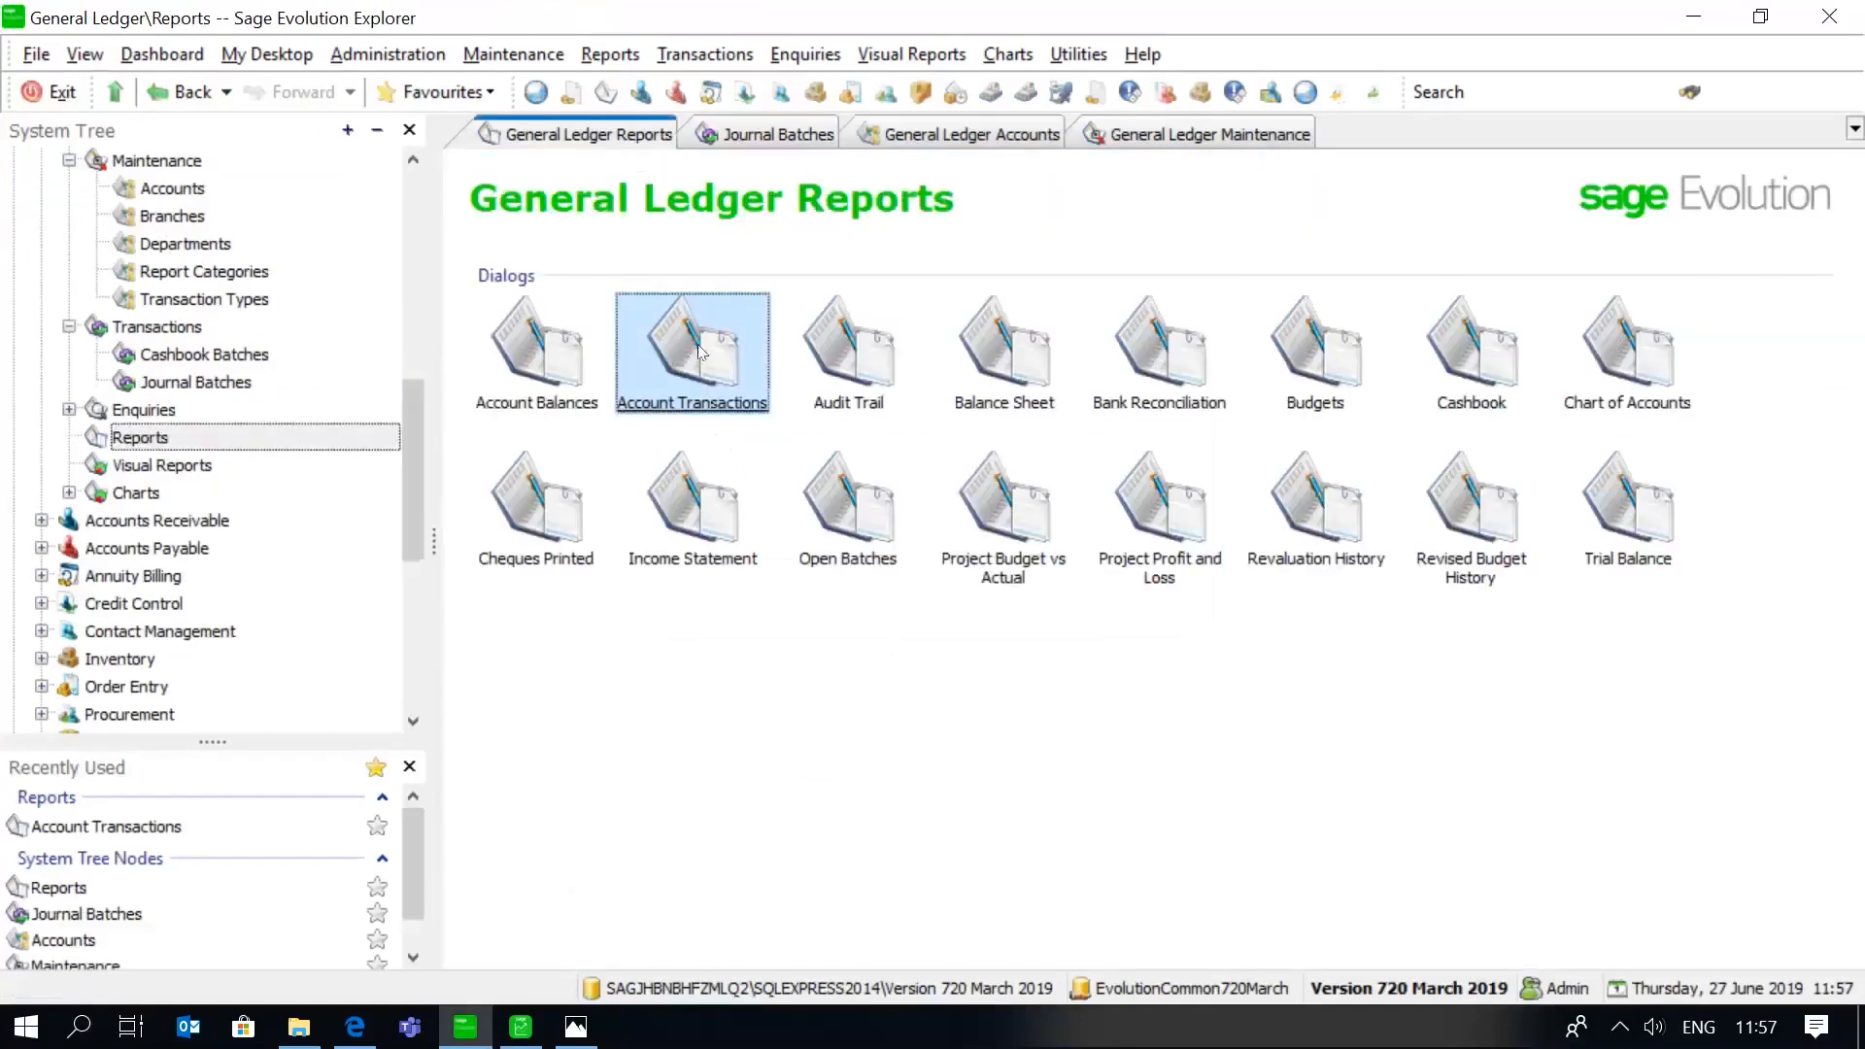
pyautogui.doubleClick(701, 351)
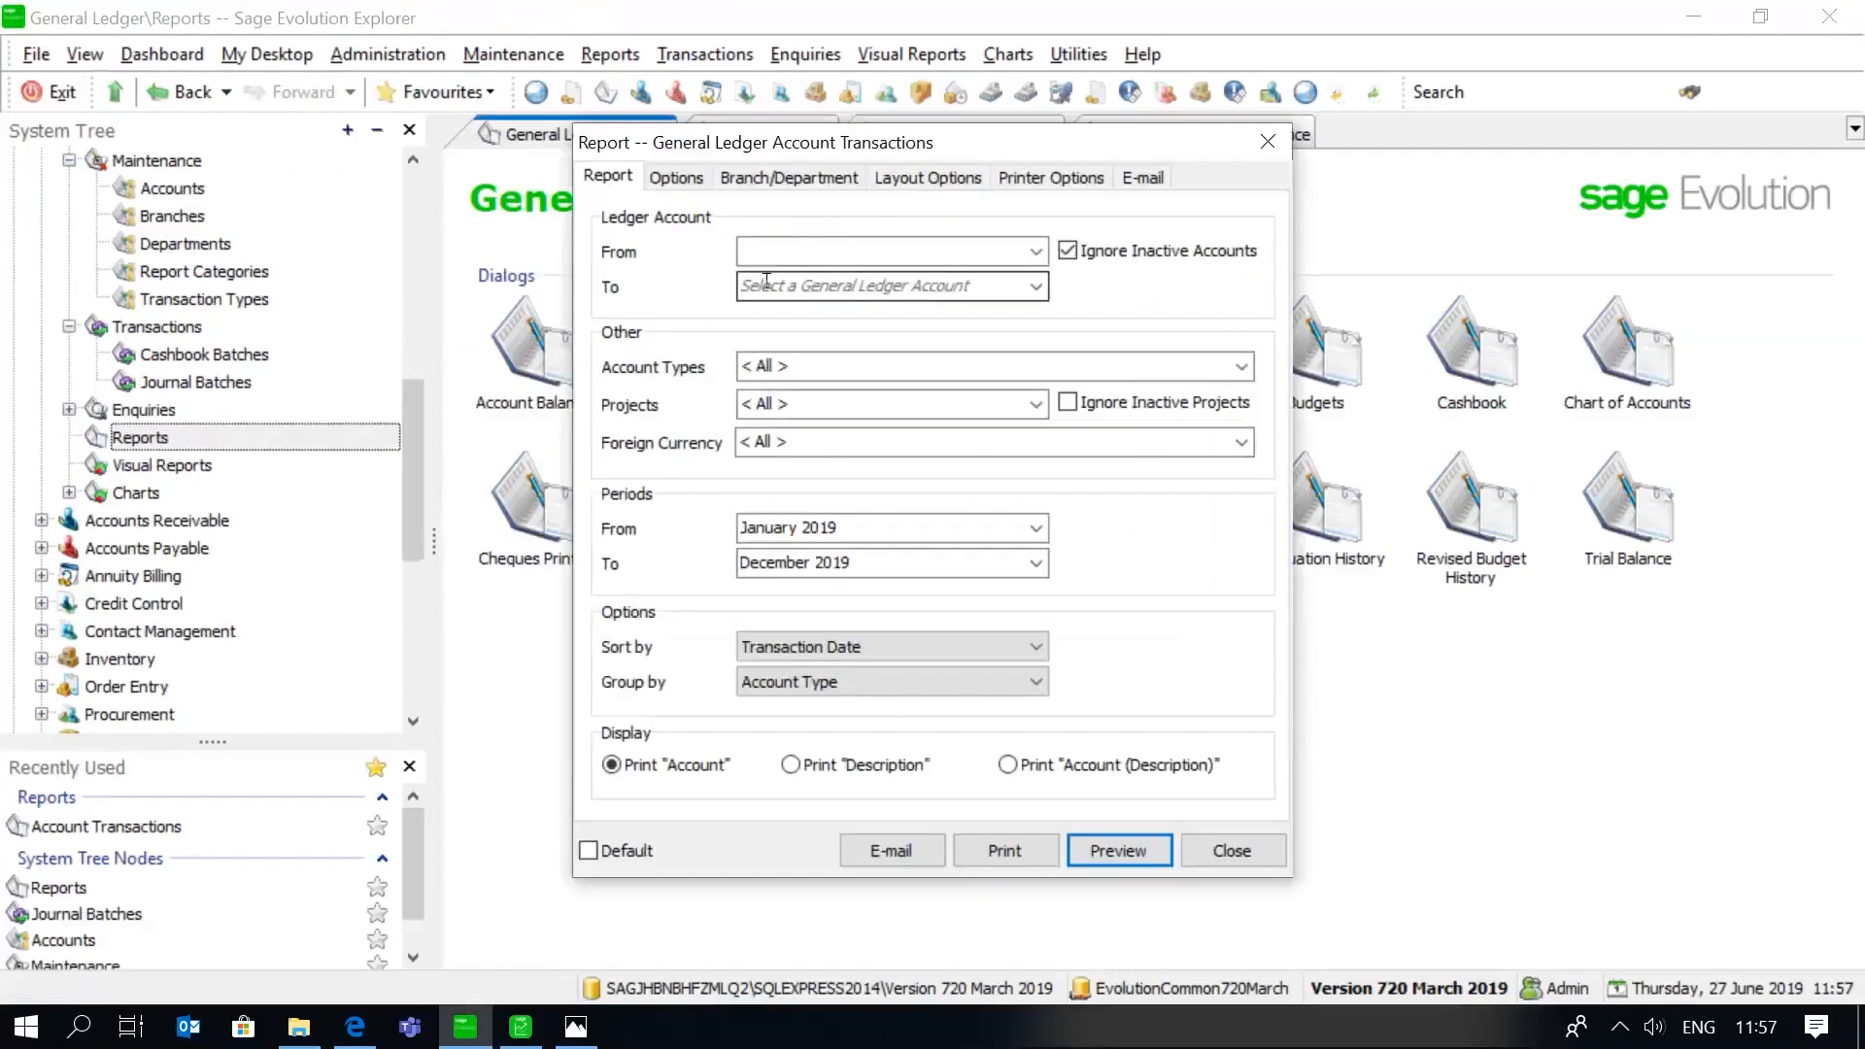
pyautogui.click(765, 285)
pyautogui.write('Pa')
# Restrict the reopened report to June 2019 through June 2019, preview the posted Payables Control transactions, and close the report
pyautogui.click(825, 527)
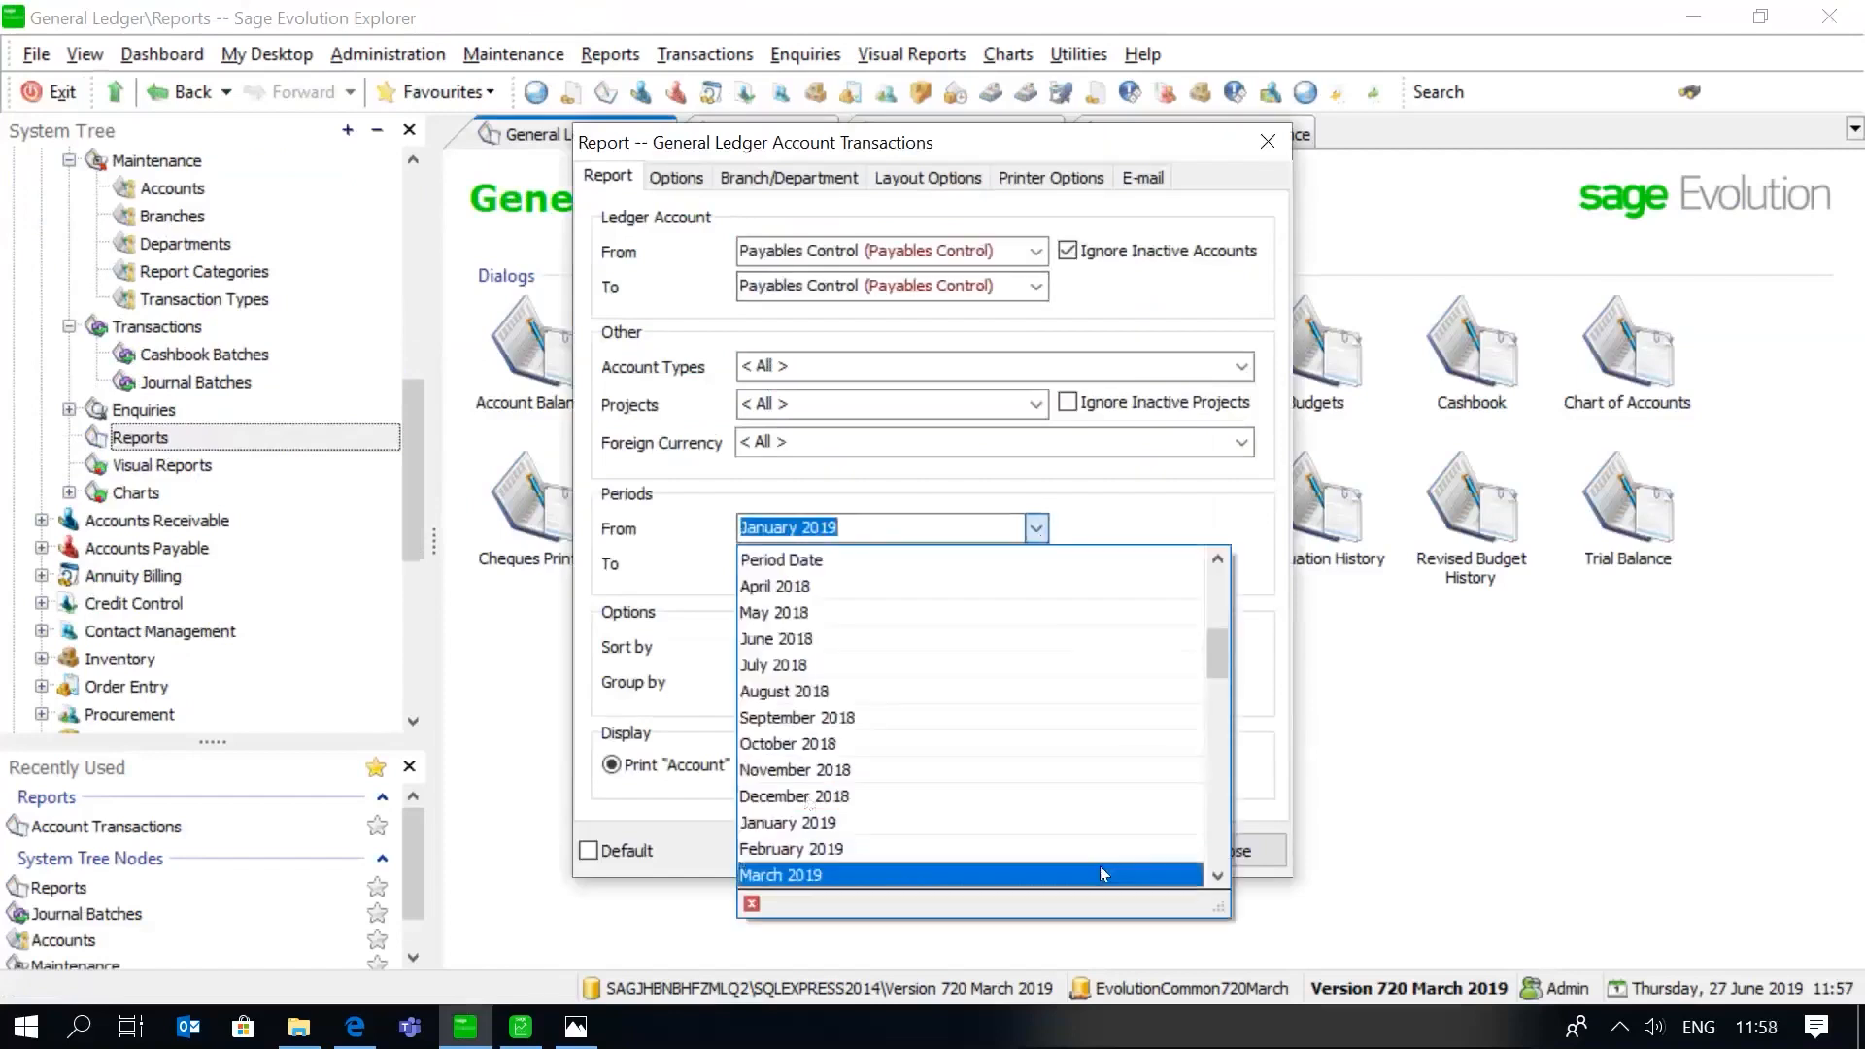
pyautogui.click(1218, 876)
pyautogui.click(1217, 876)
pyautogui.click(1217, 876)
pyautogui.click(855, 849)
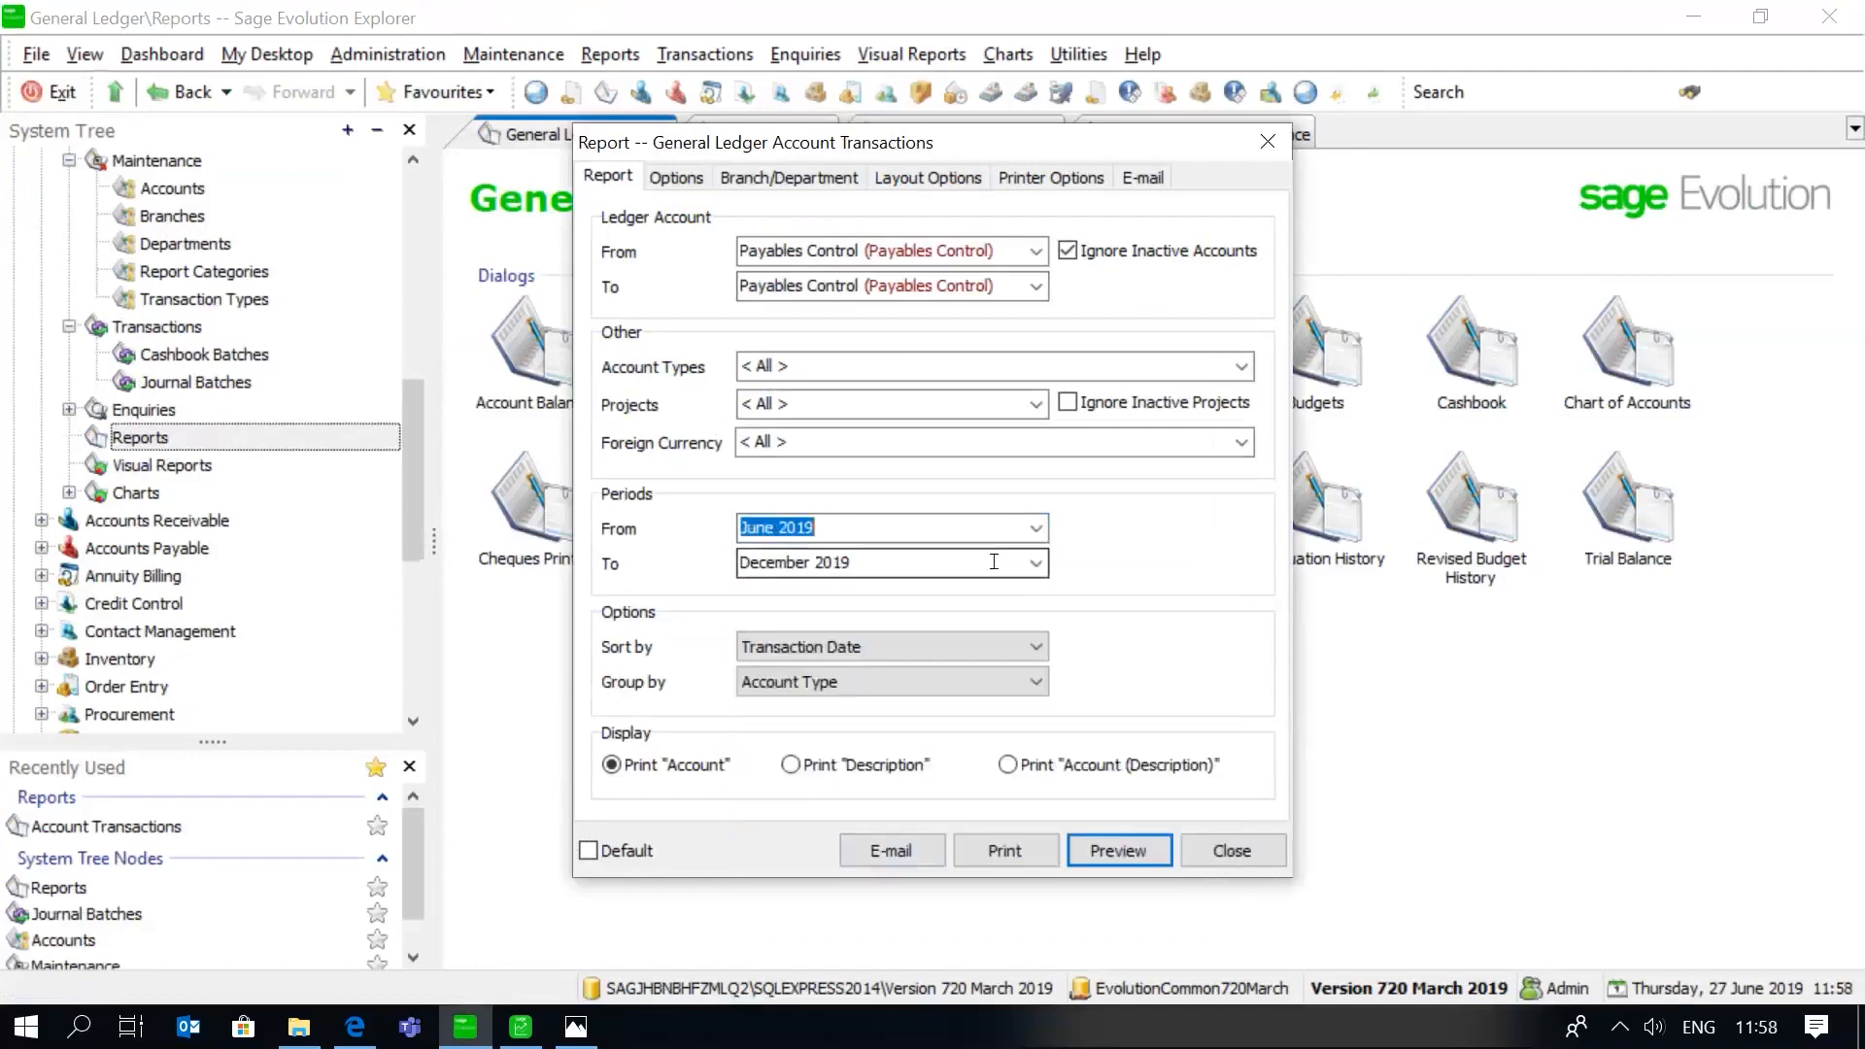
pyautogui.click(1036, 564)
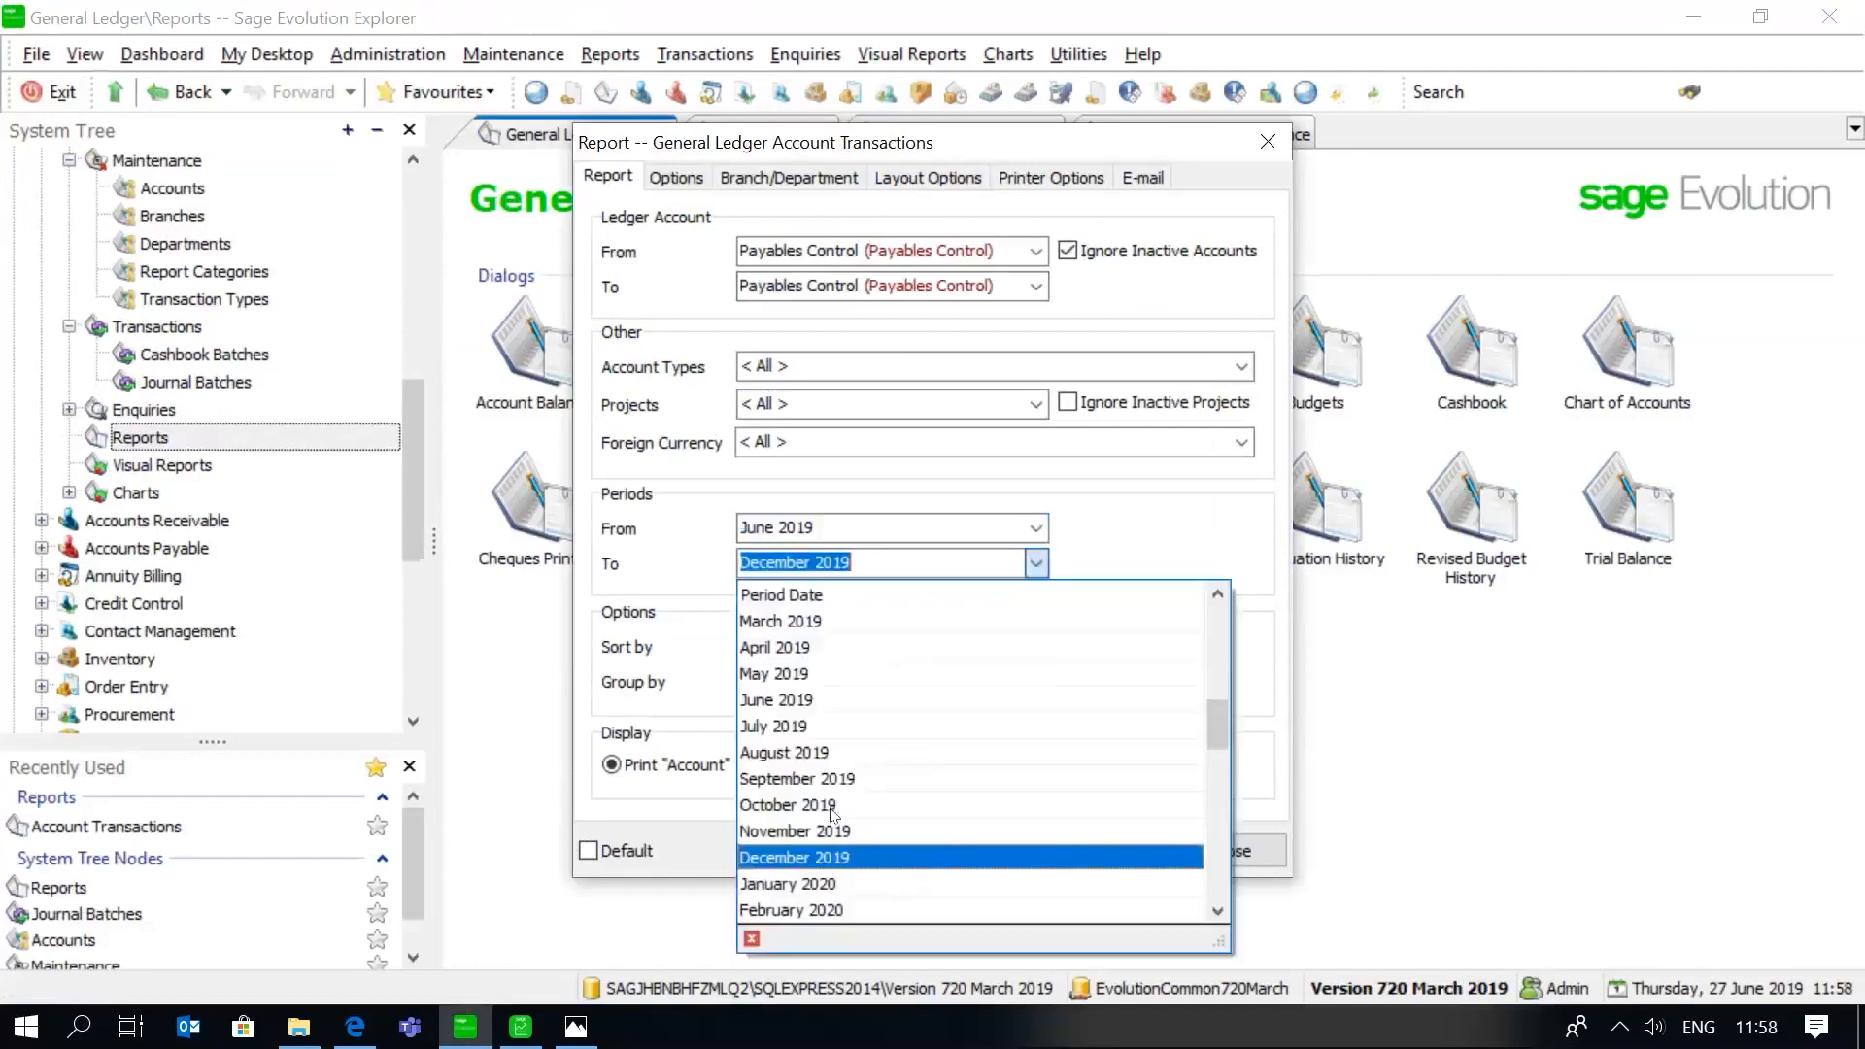
pyautogui.click(796, 699)
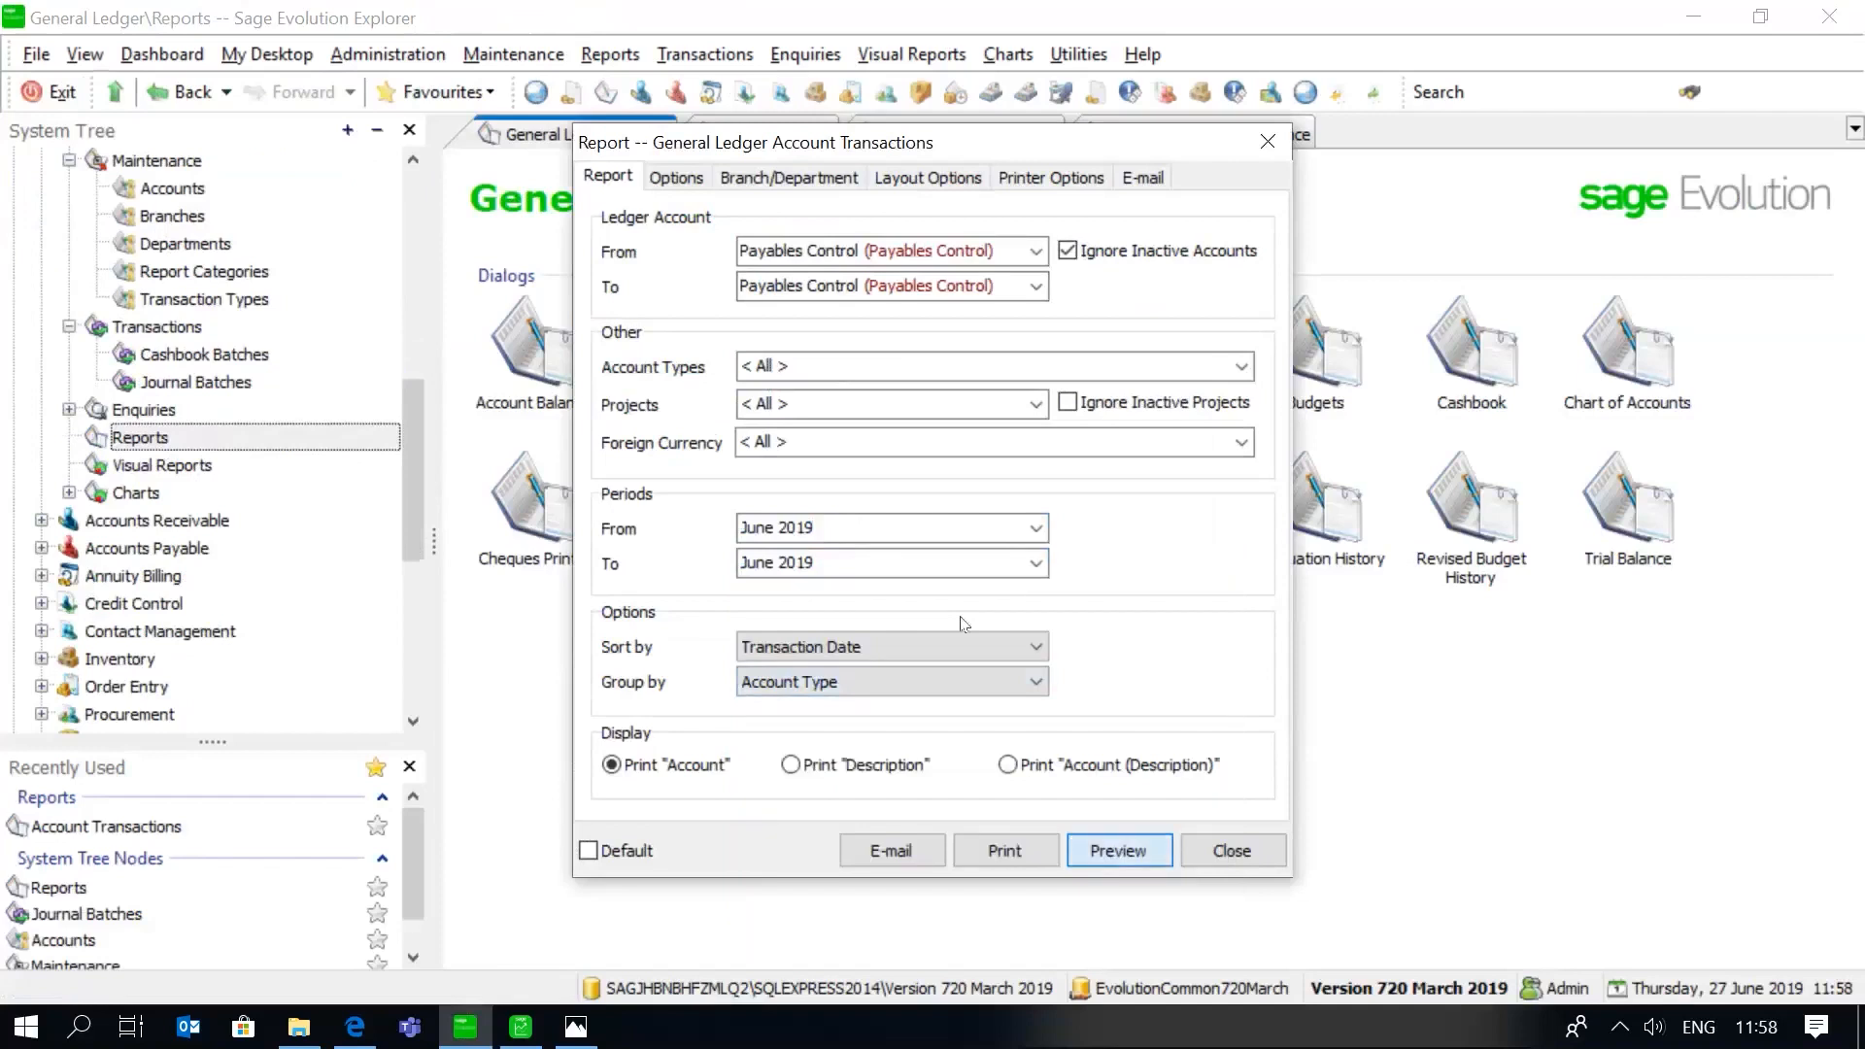
pyautogui.press('Return')
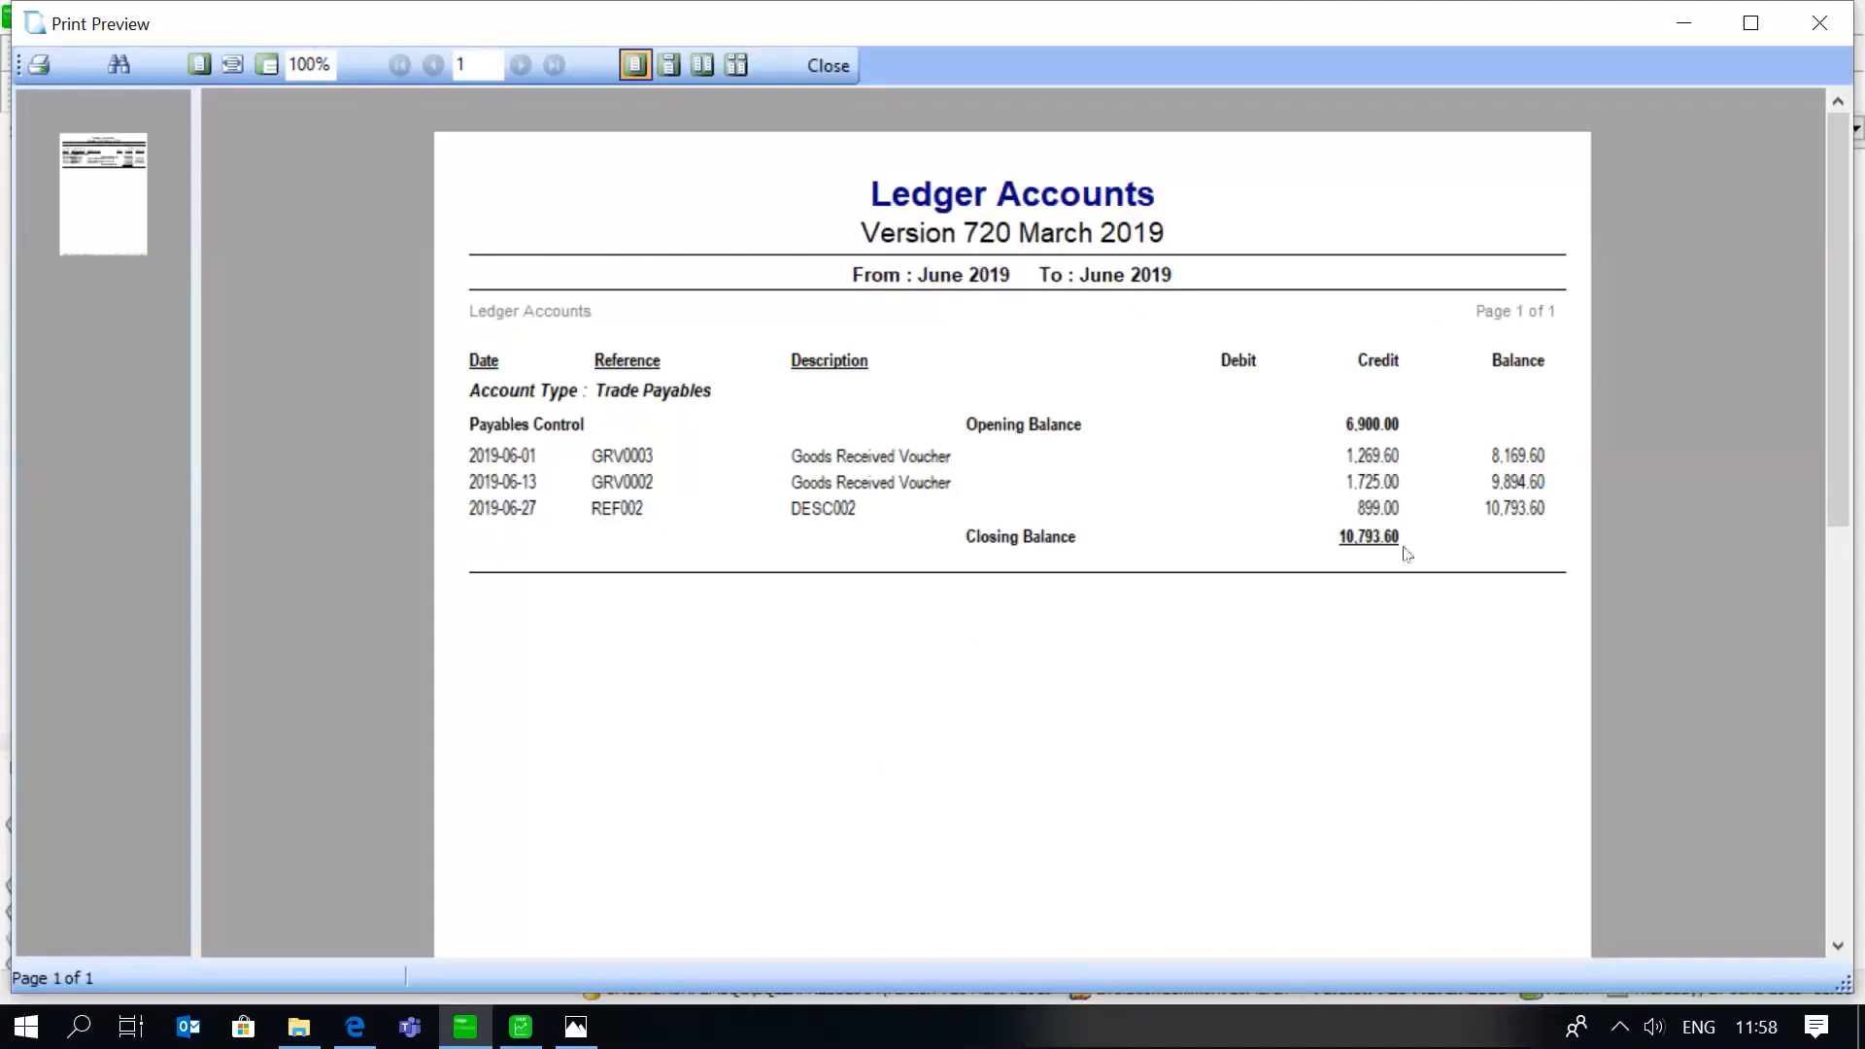
pyautogui.click(845, 74)
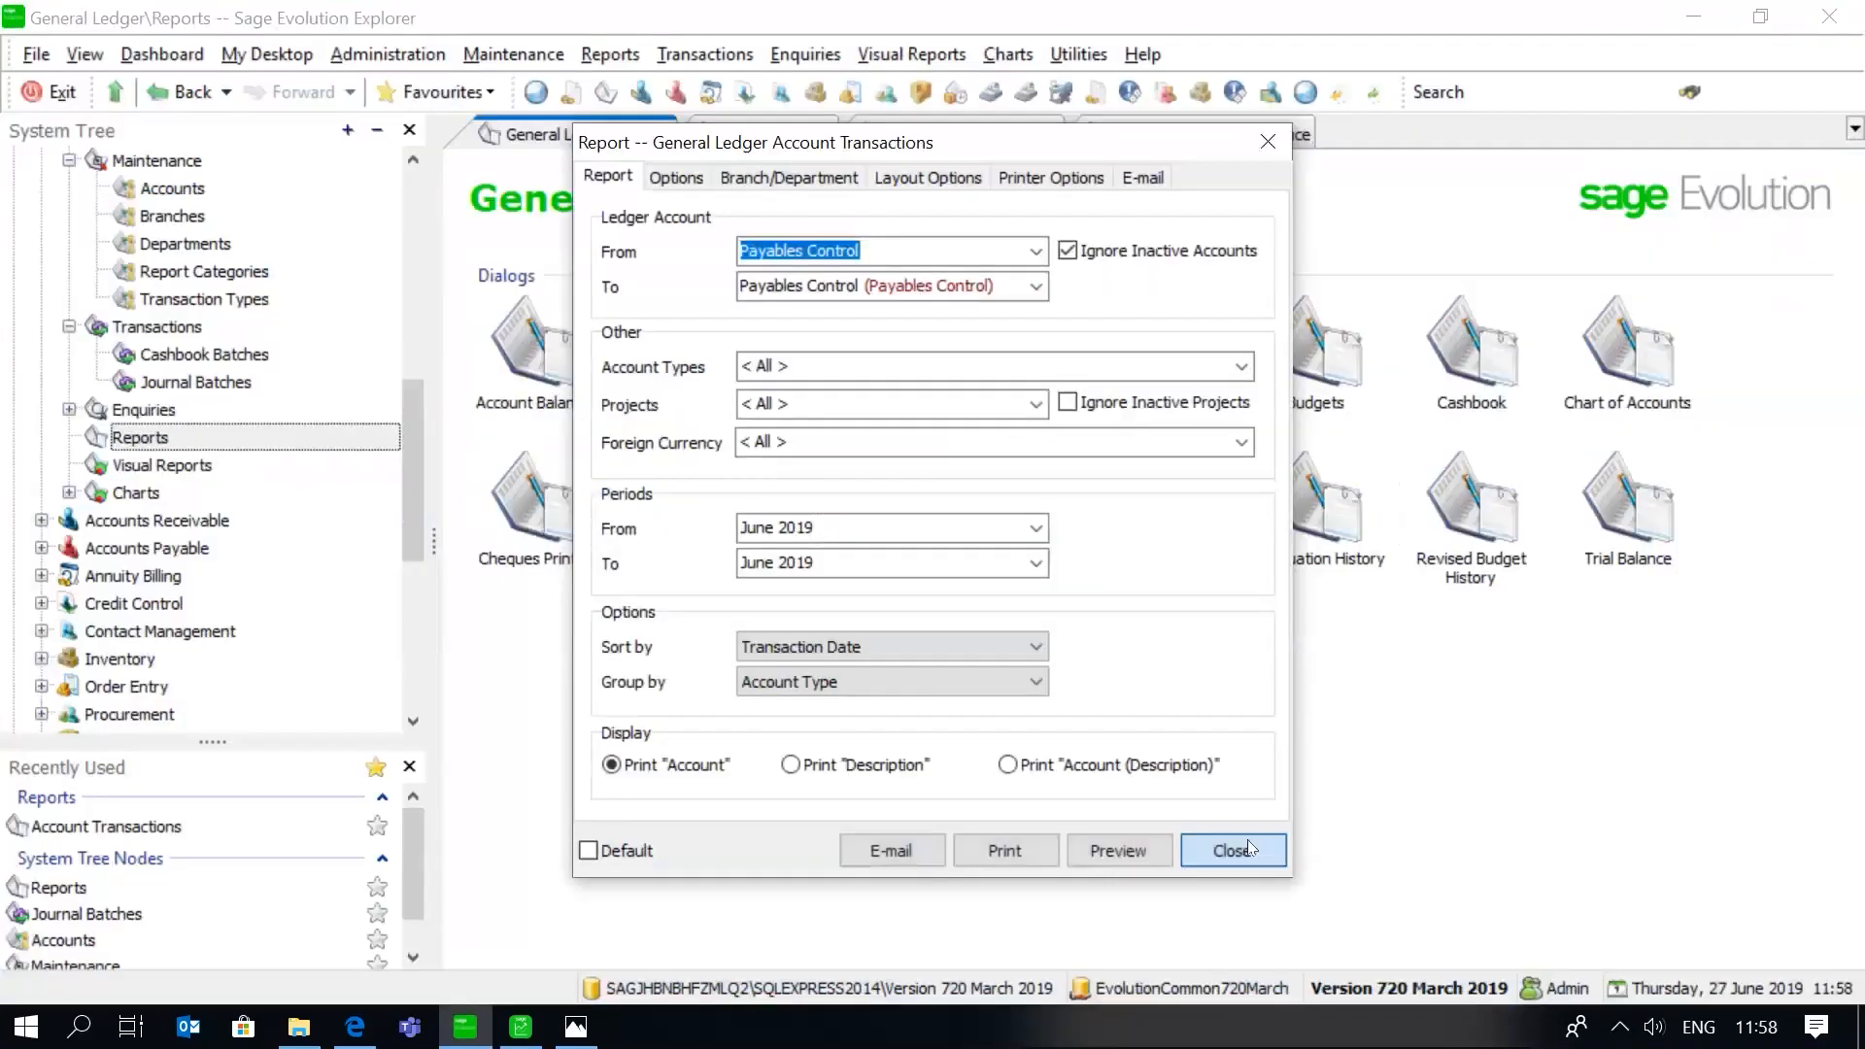
pyautogui.click(1247, 839)
# Open the Age Analysis report from the Accounts Payable reports
pyautogui.moveTo(409, 464); pyautogui.dragTo(411, 478)
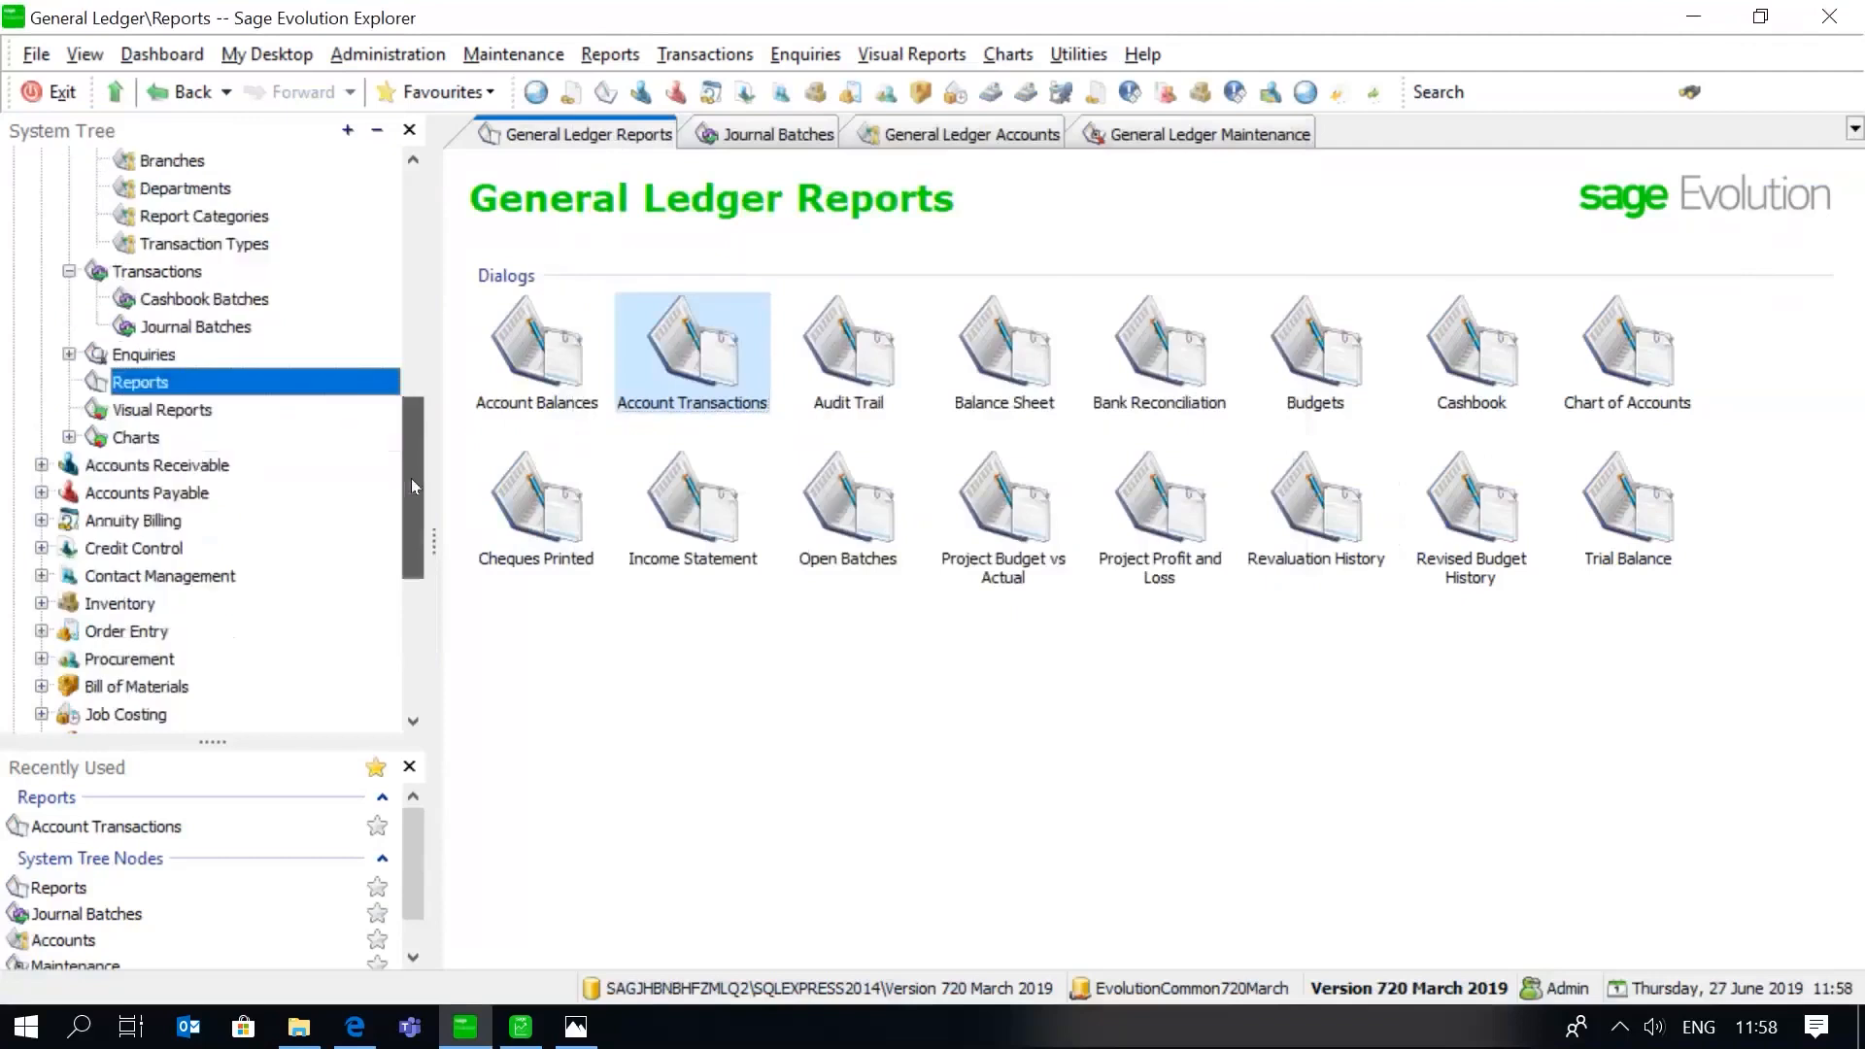
pyautogui.click(202, 496)
pyautogui.doubleClick(202, 497)
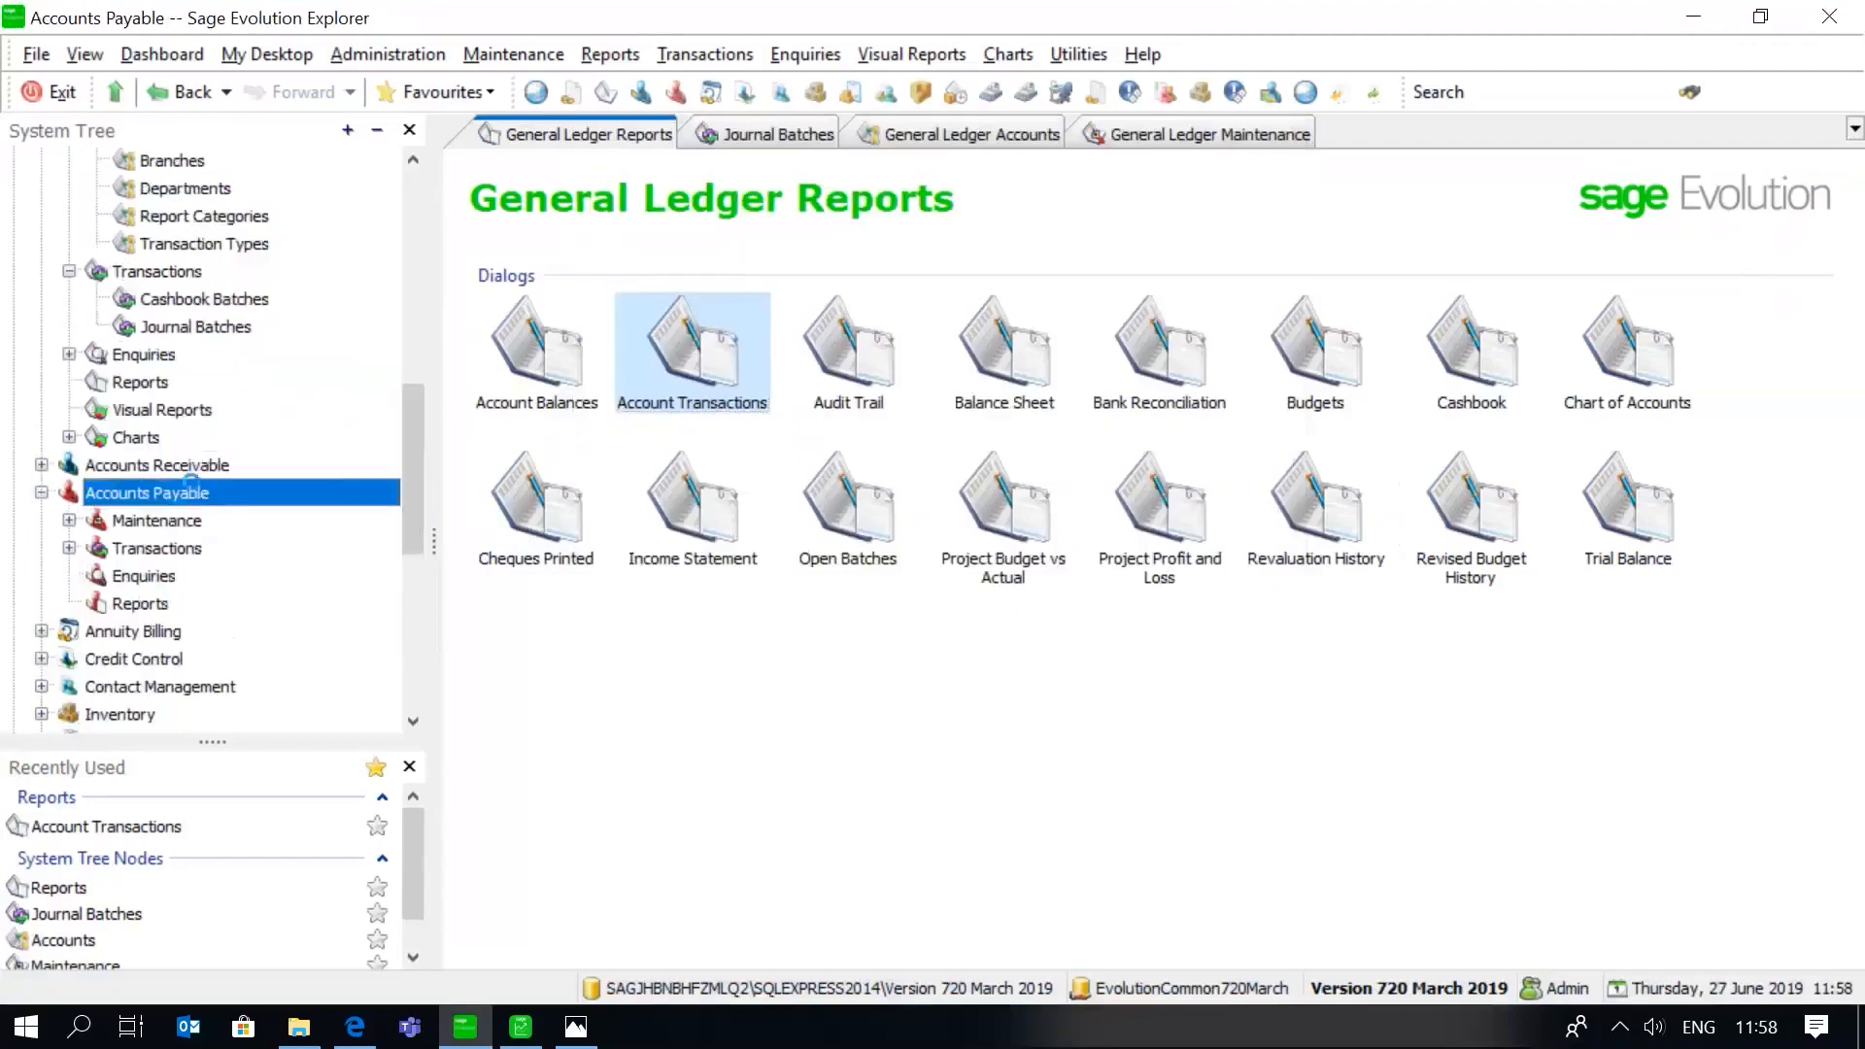
pyautogui.click(146, 602)
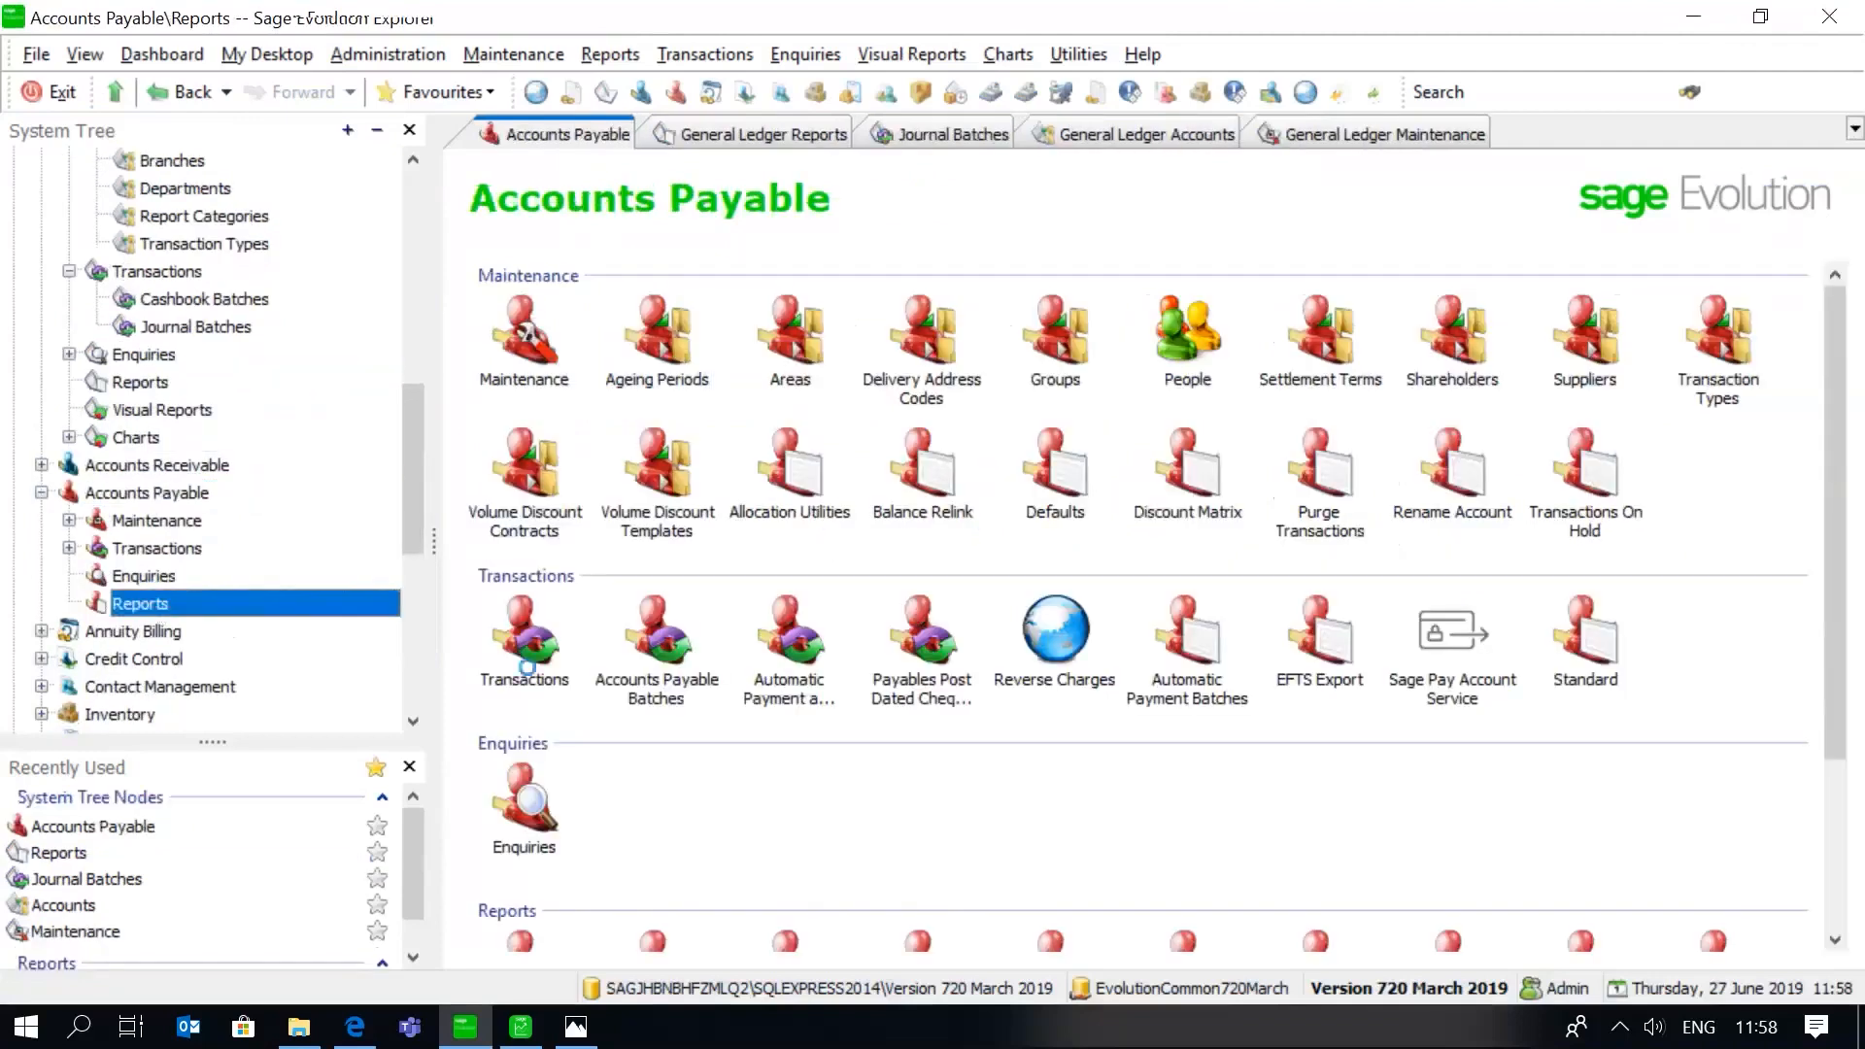
pyautogui.click(588, 342)
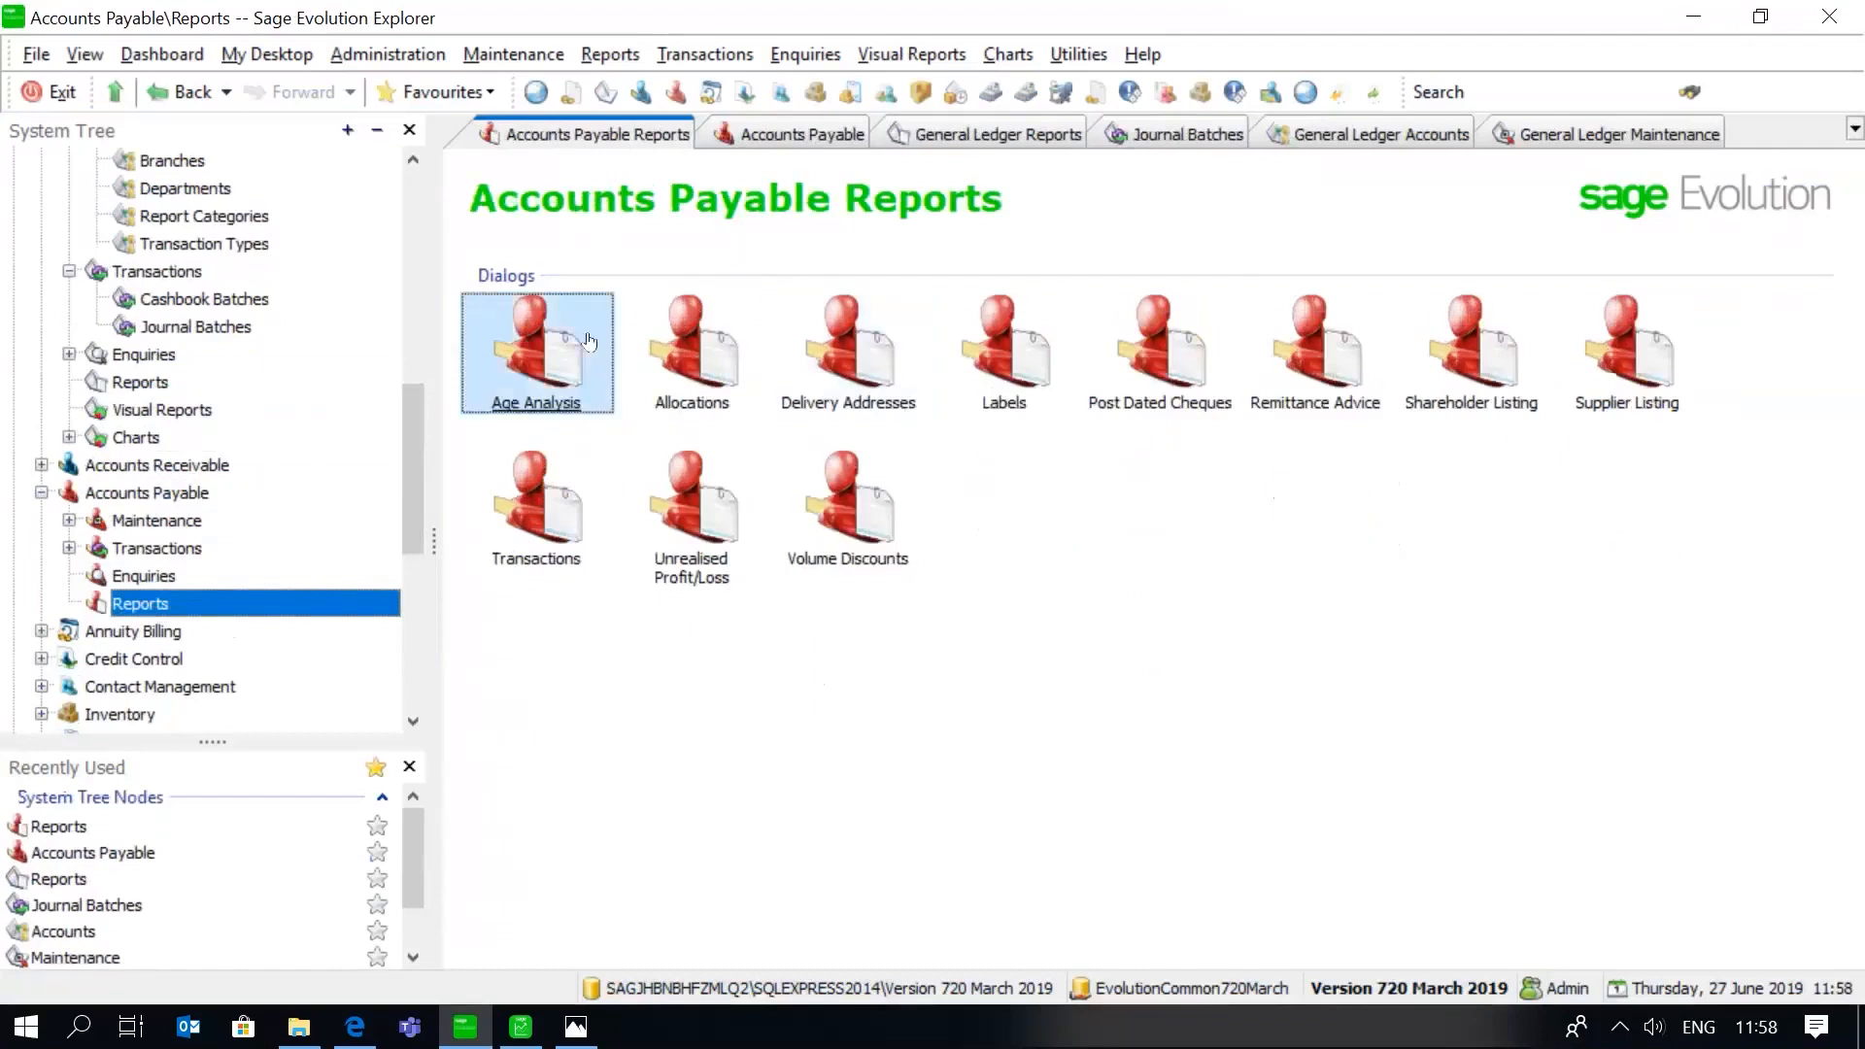
pyautogui.doubleClick(588, 342)
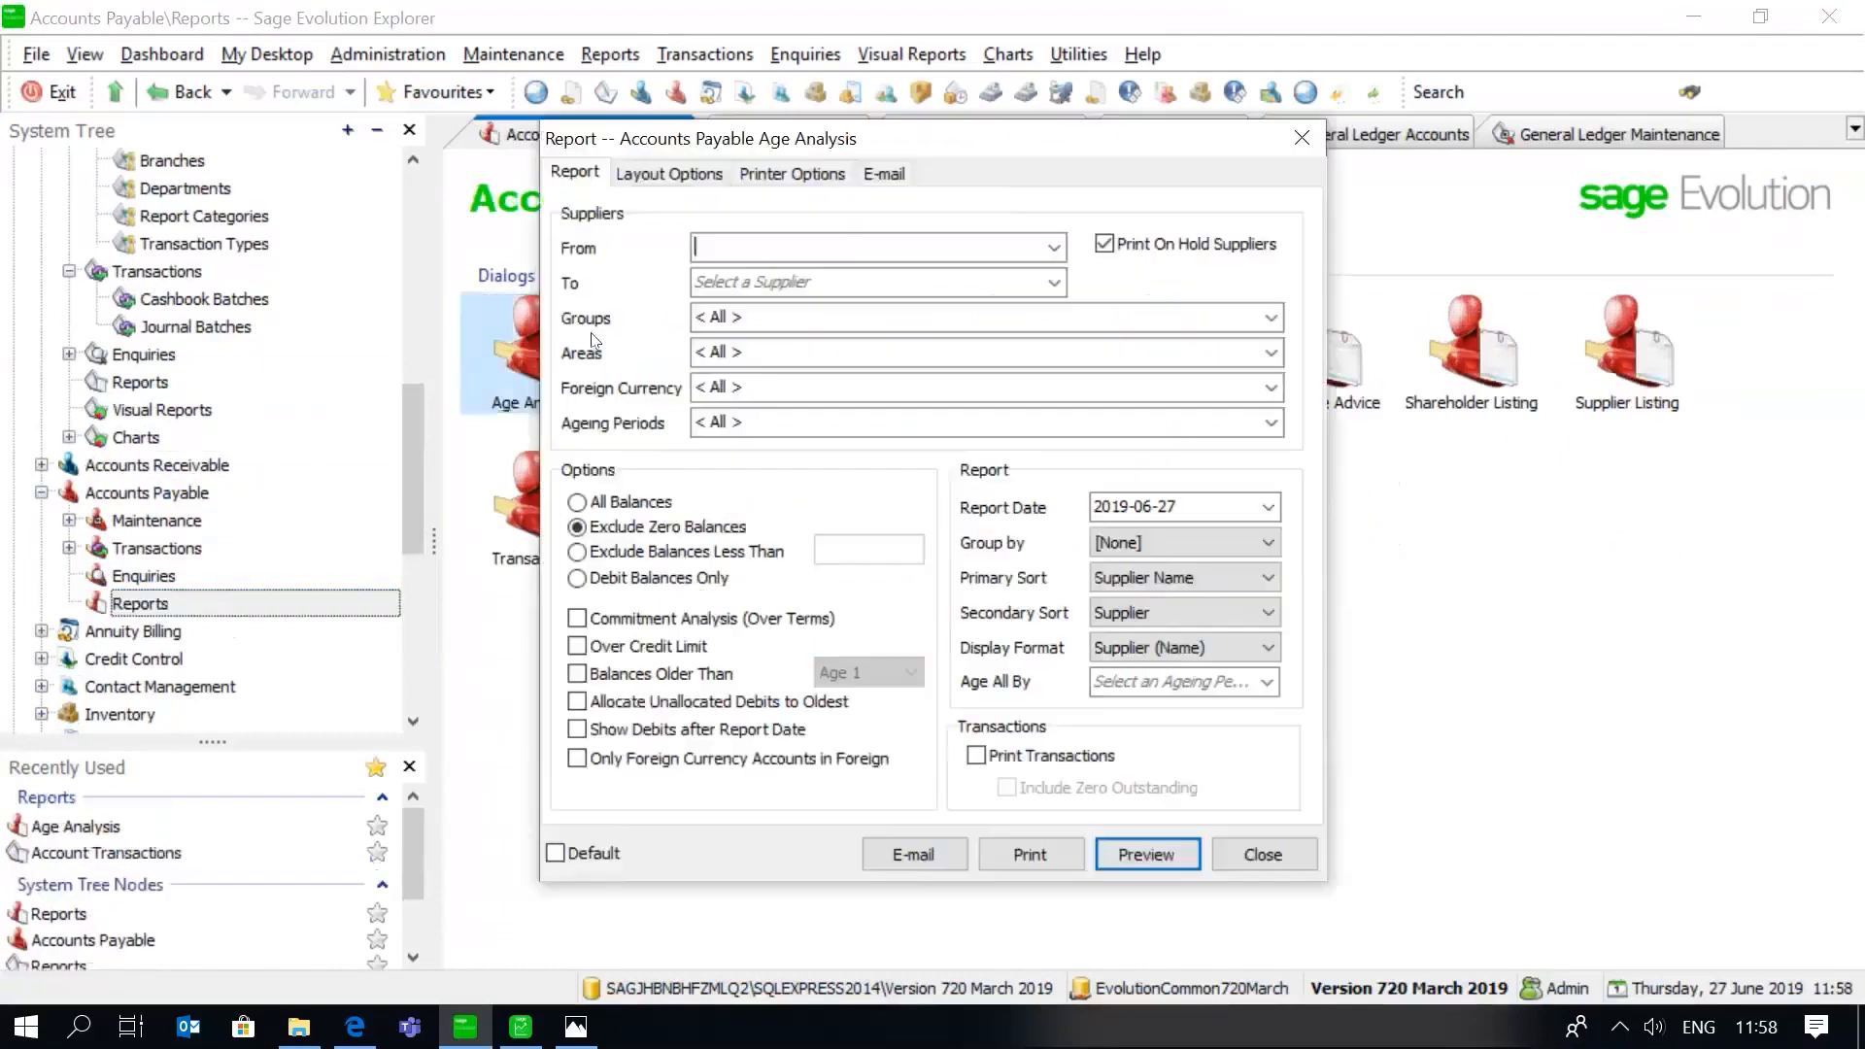
# Set the Age Analysis report date to 2019-06-30, preview the supplier balances, and close the report
pyautogui.click(1054, 248)
pyautogui.click(1054, 249)
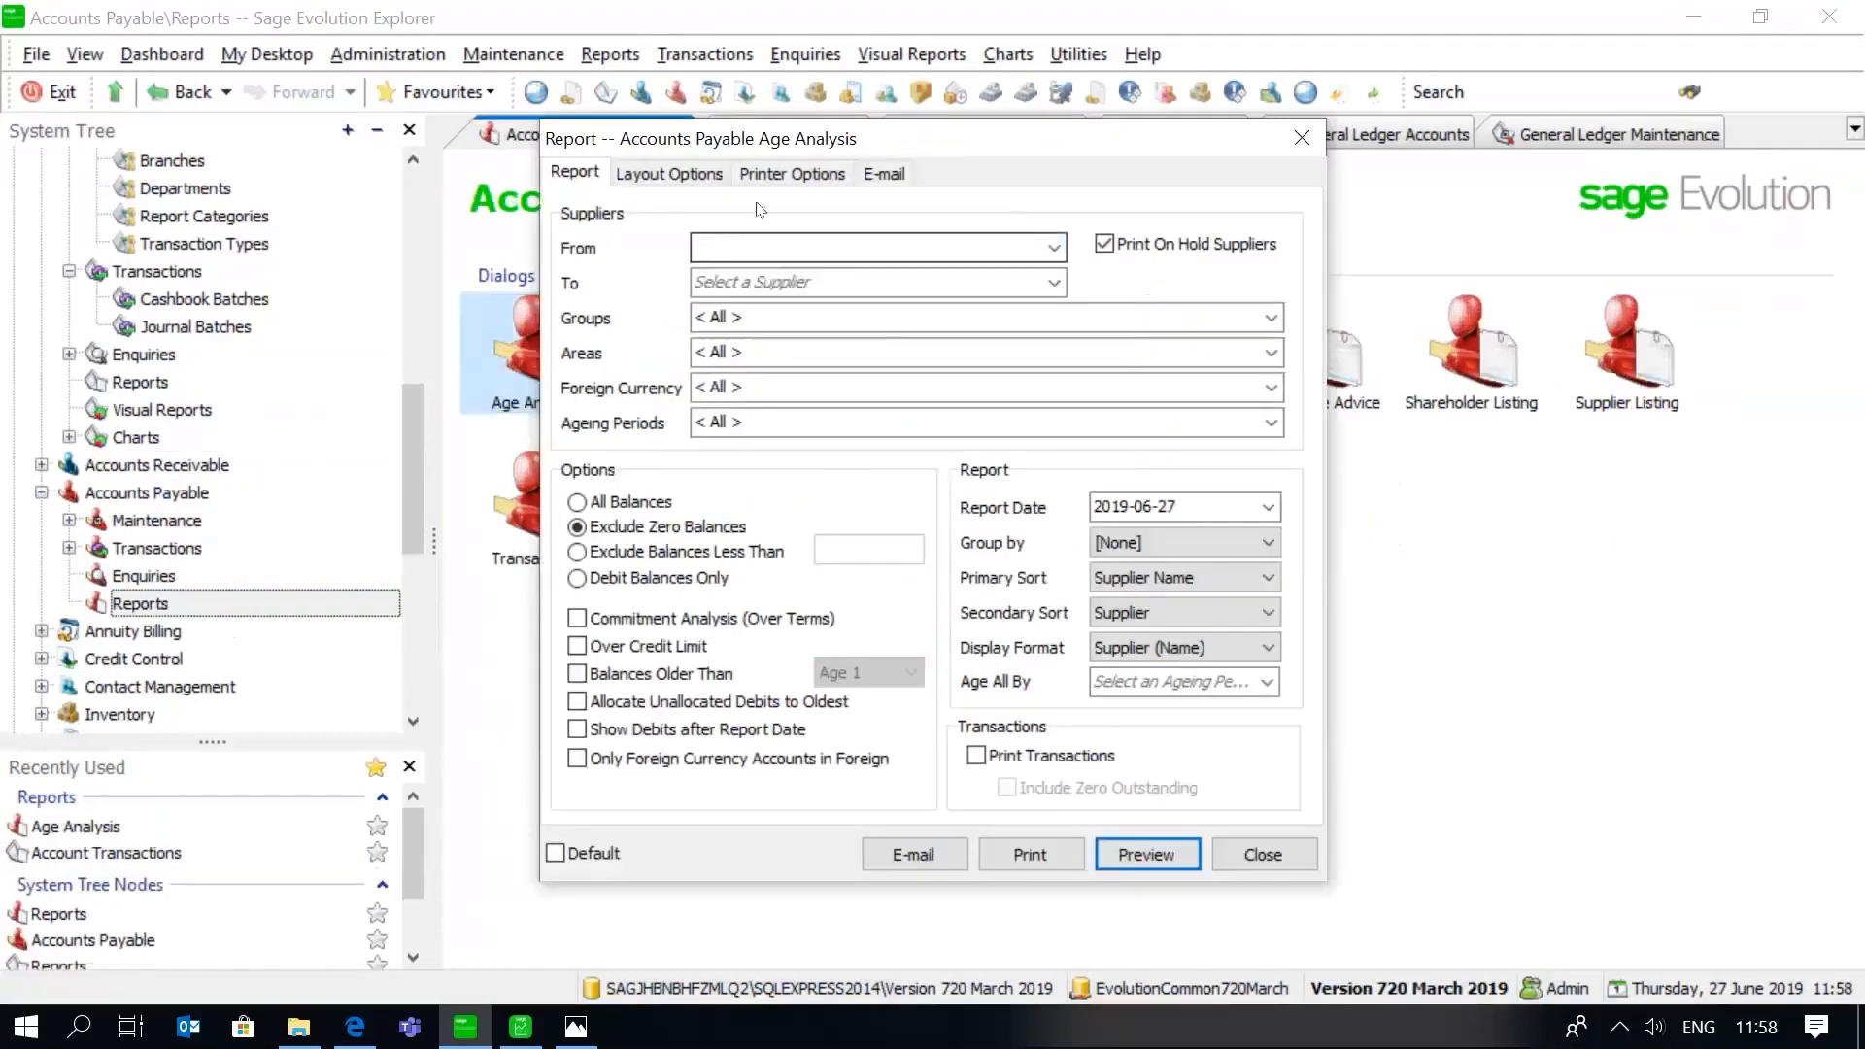
pyautogui.click(1268, 506)
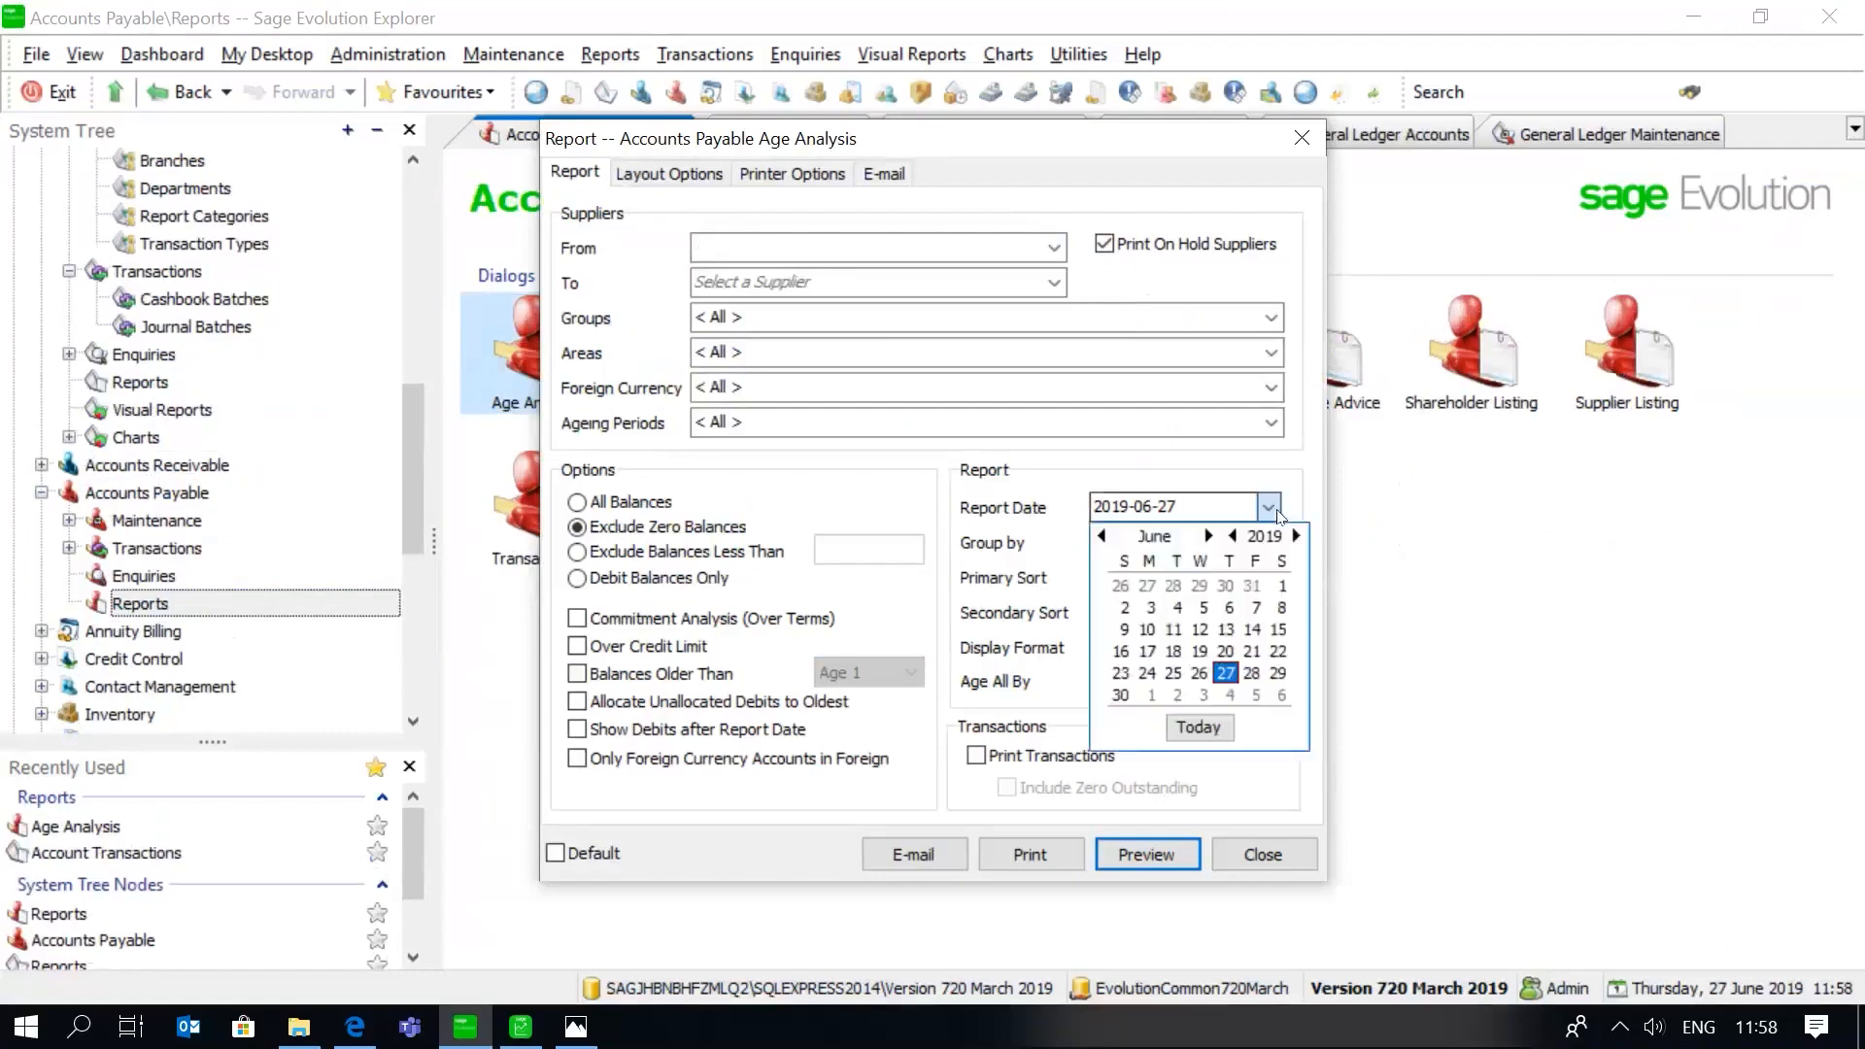
pyautogui.click(1122, 697)
pyautogui.click(1141, 838)
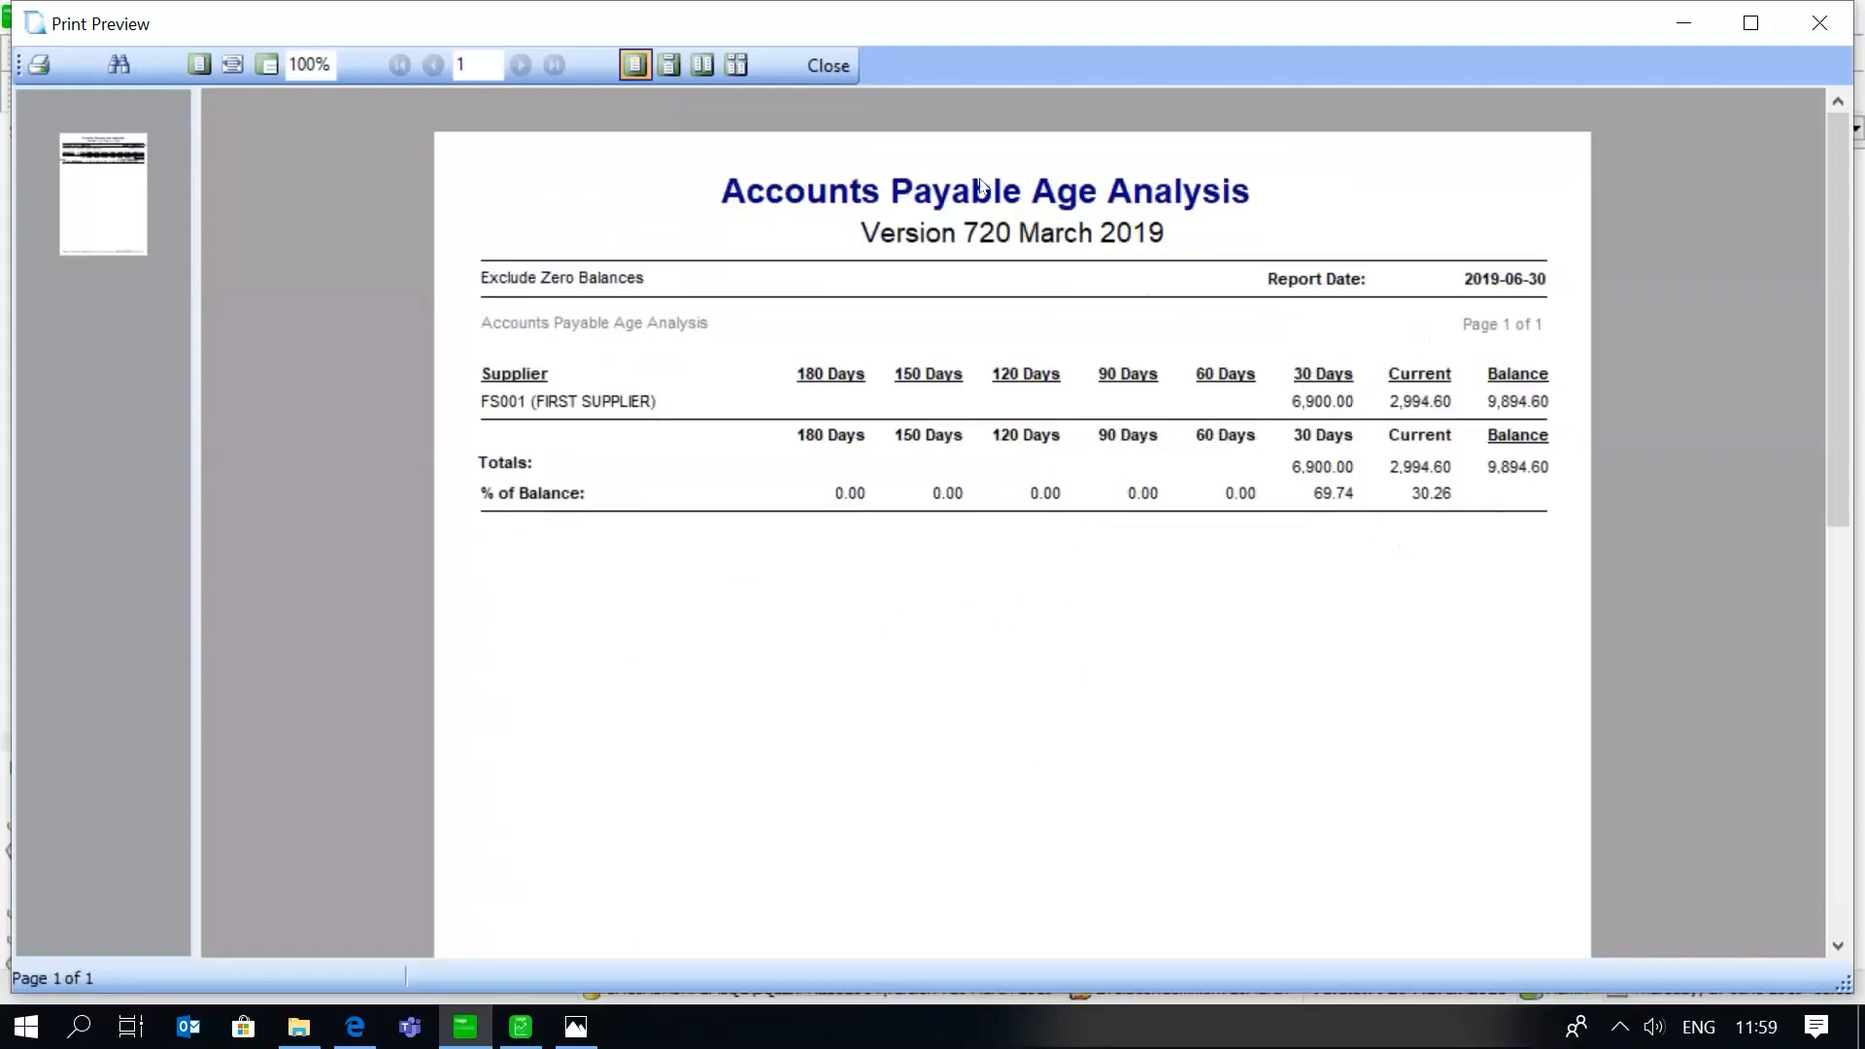
pyautogui.click(847, 78)
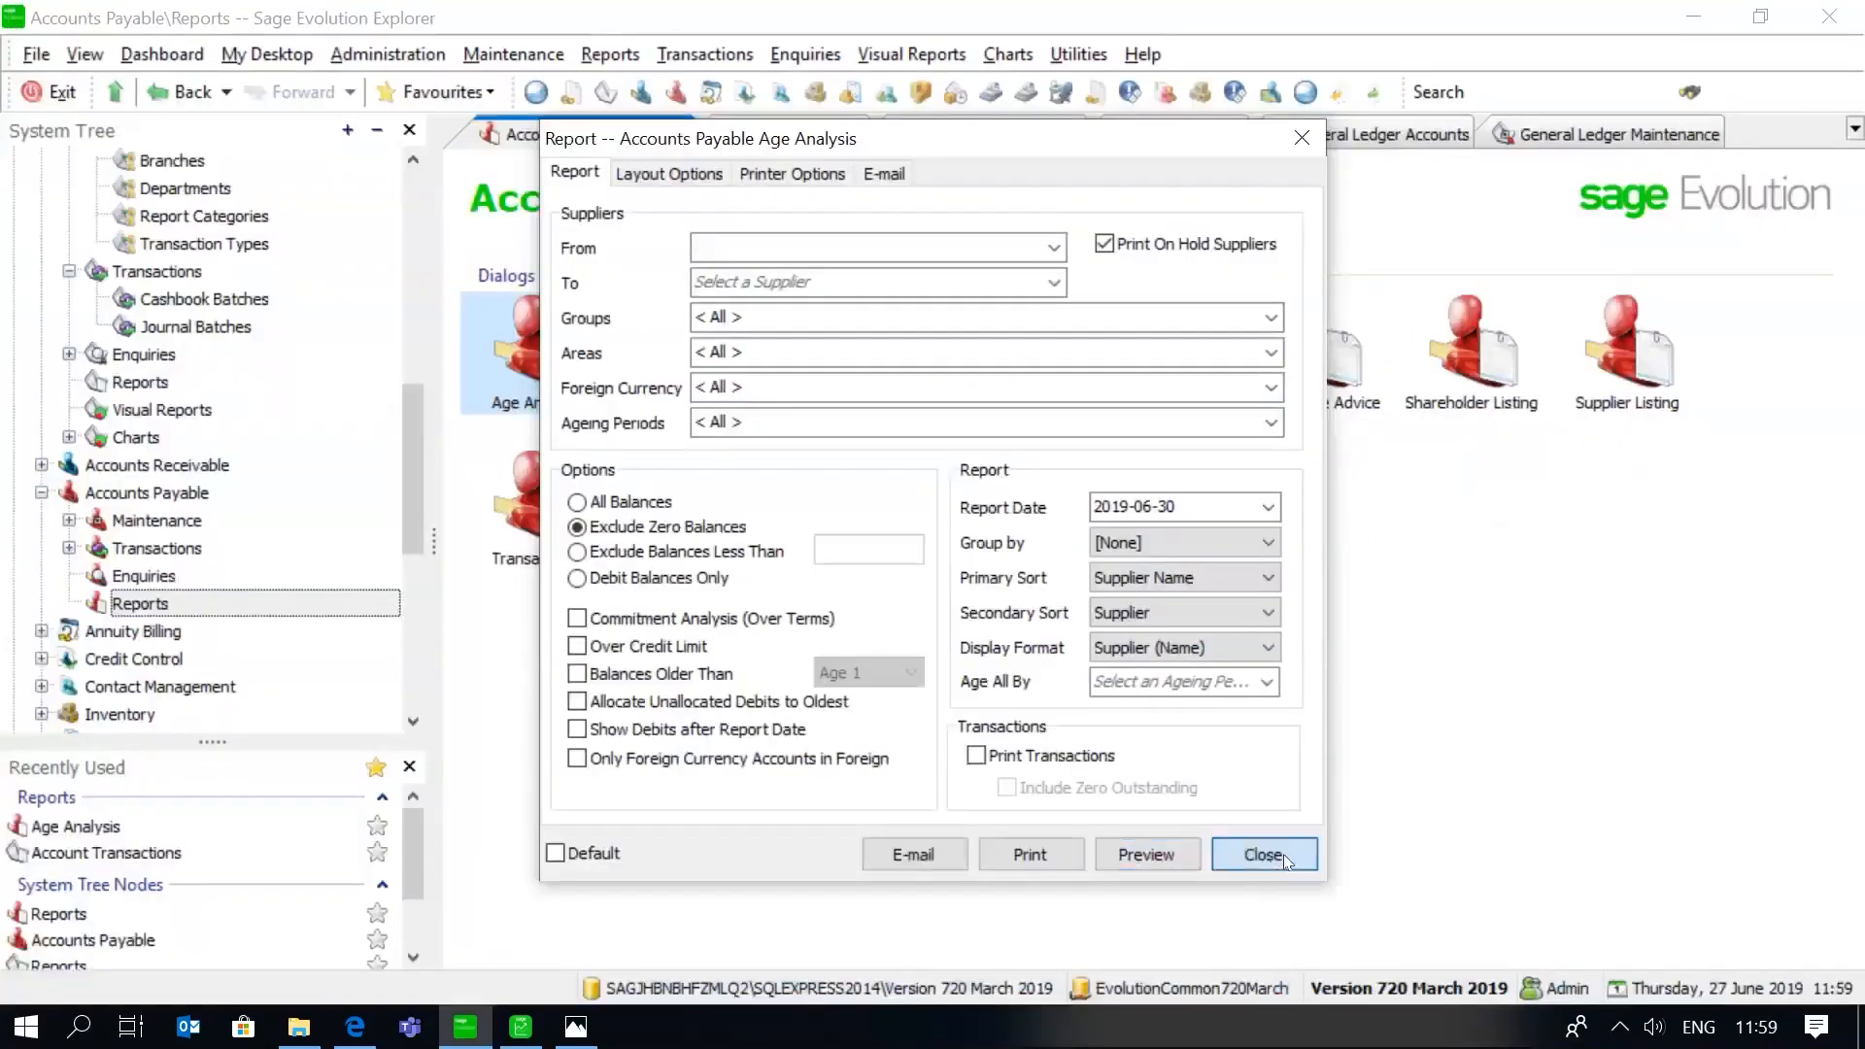
pyautogui.click(1263, 854)
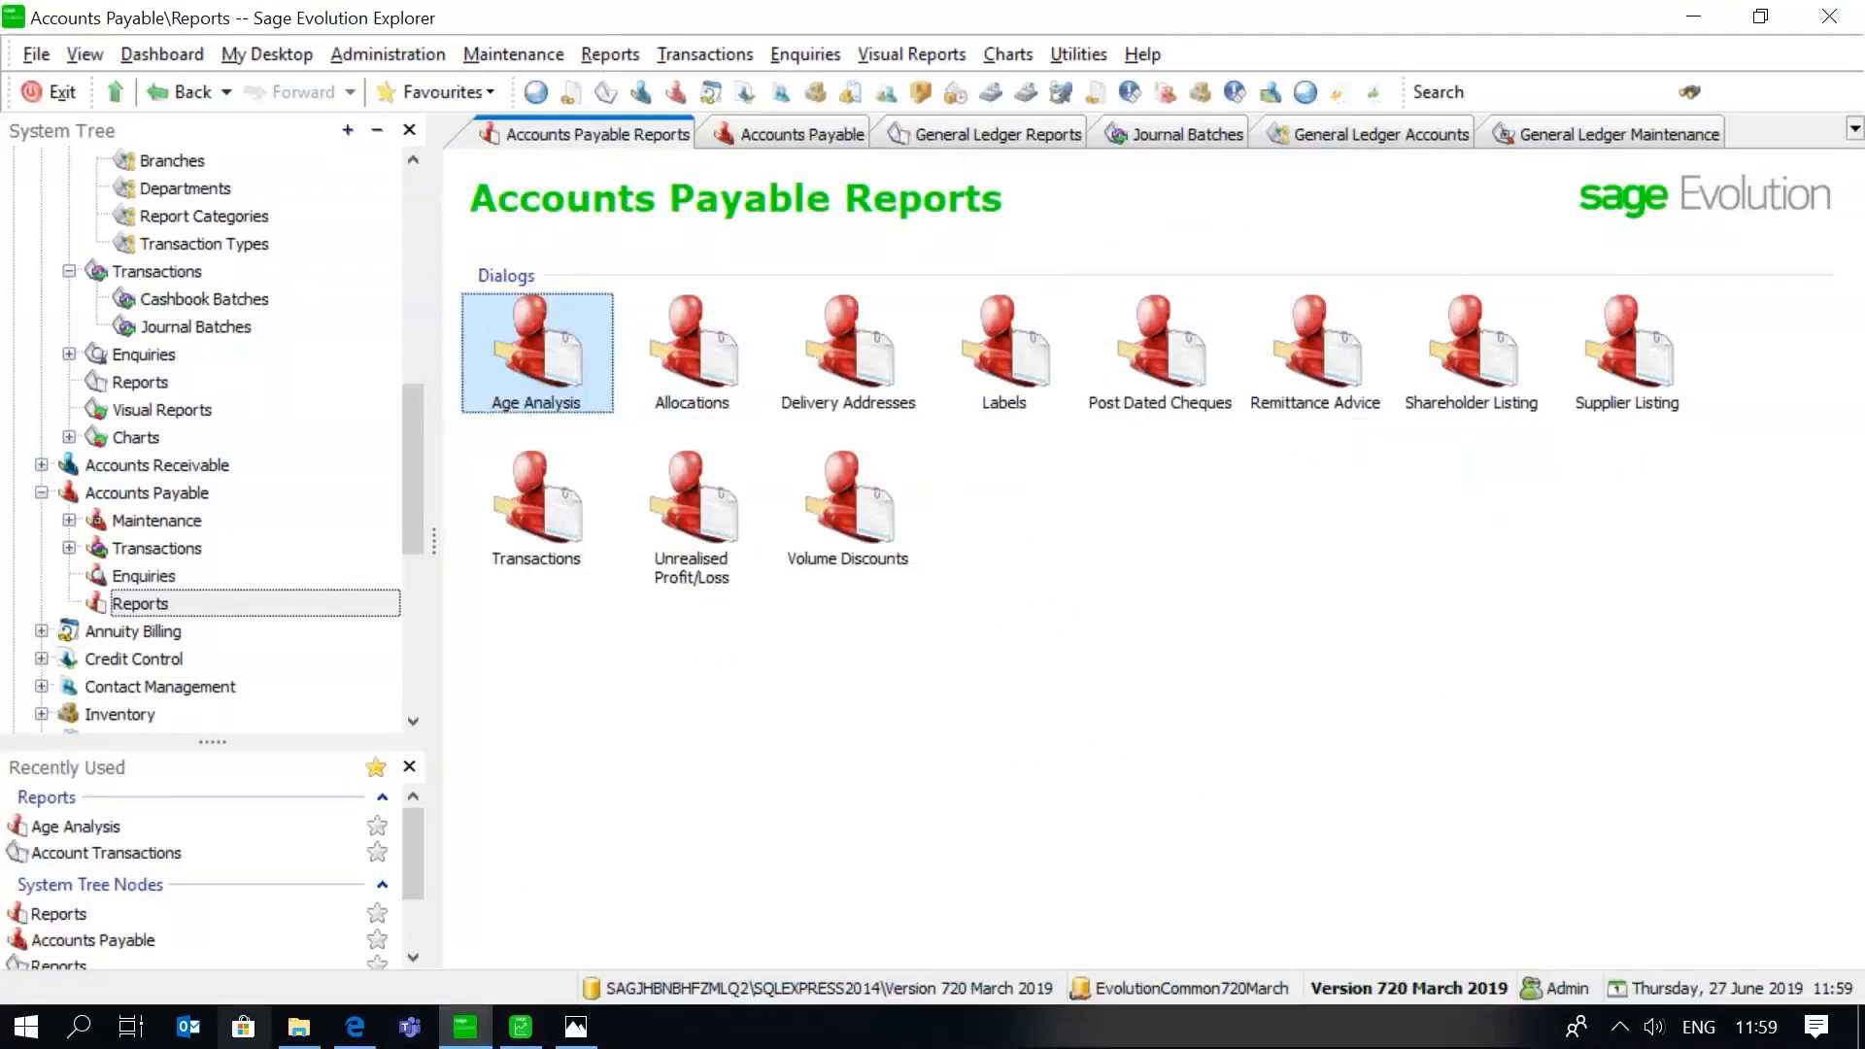
# Switch to File Explorer, launch DiagnosticTool from the Diagnostic Tool folder, and log in to the Version 720 March 2019 database with Windows authentication
pyautogui.click(299, 1027)
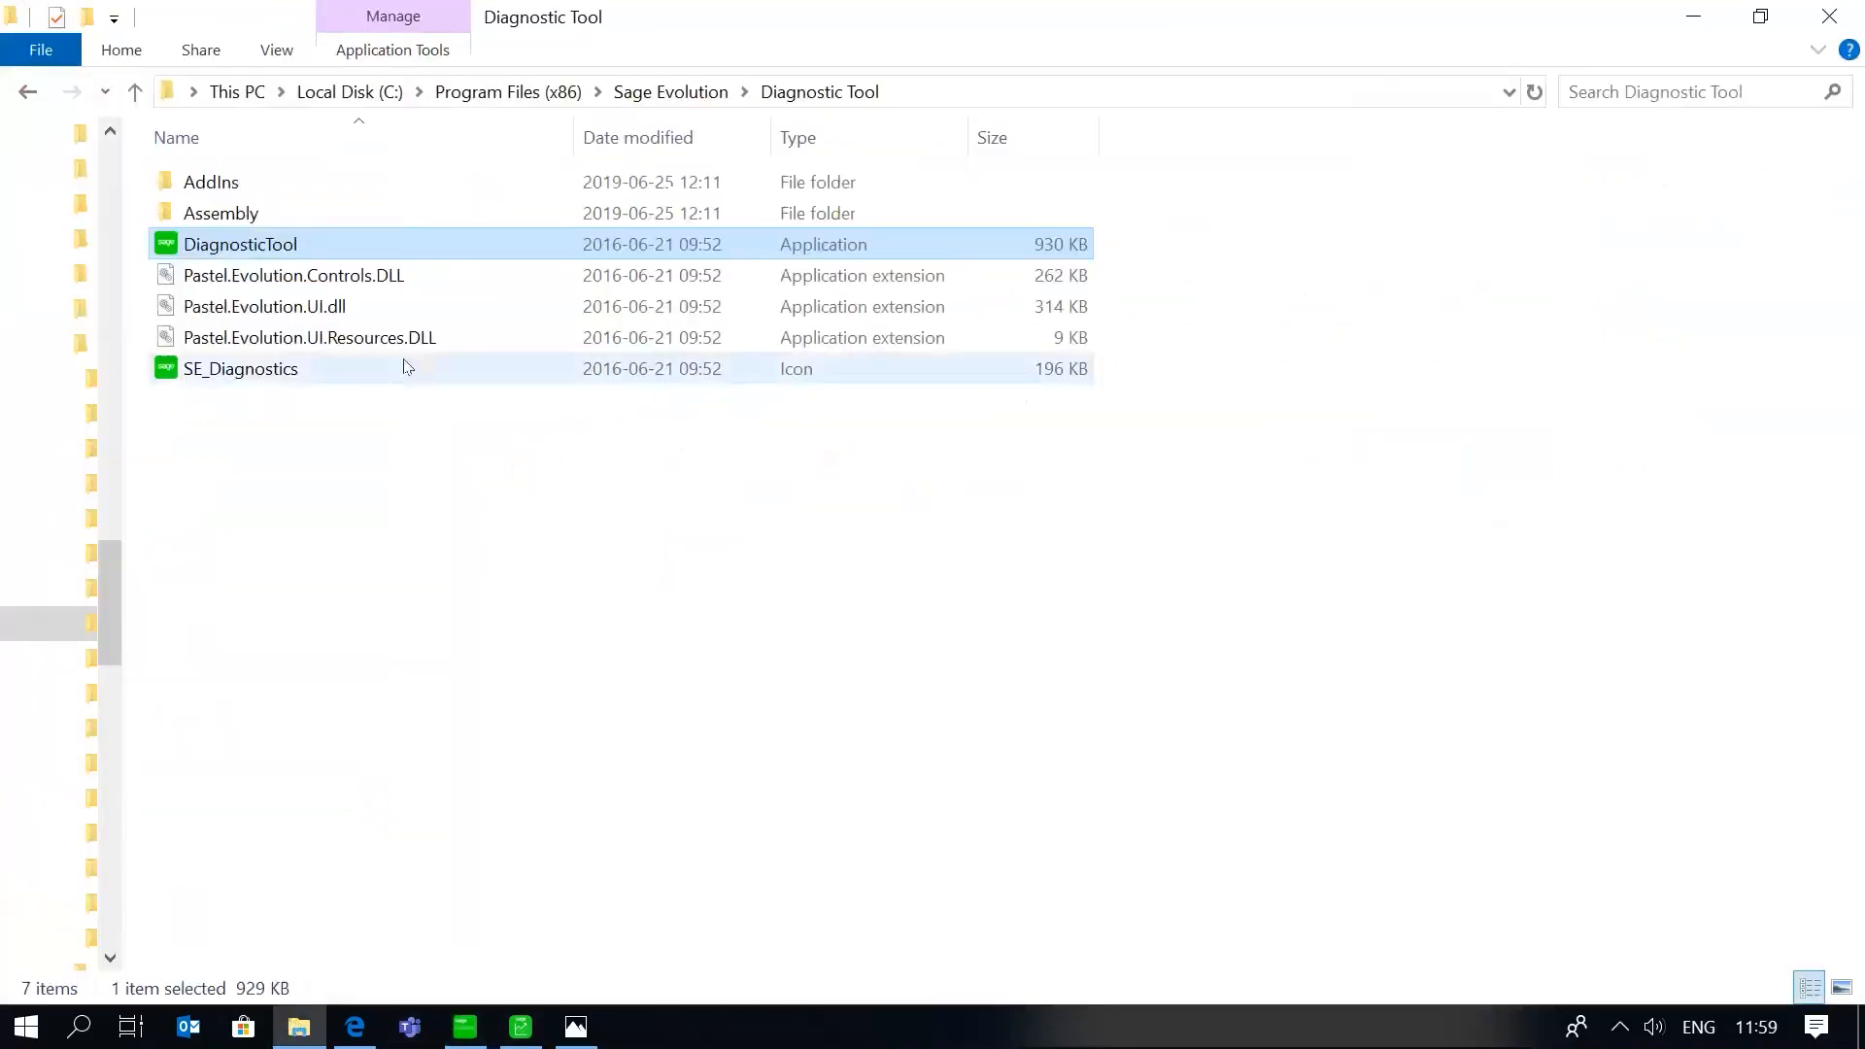
pyautogui.doubleClick(284, 248)
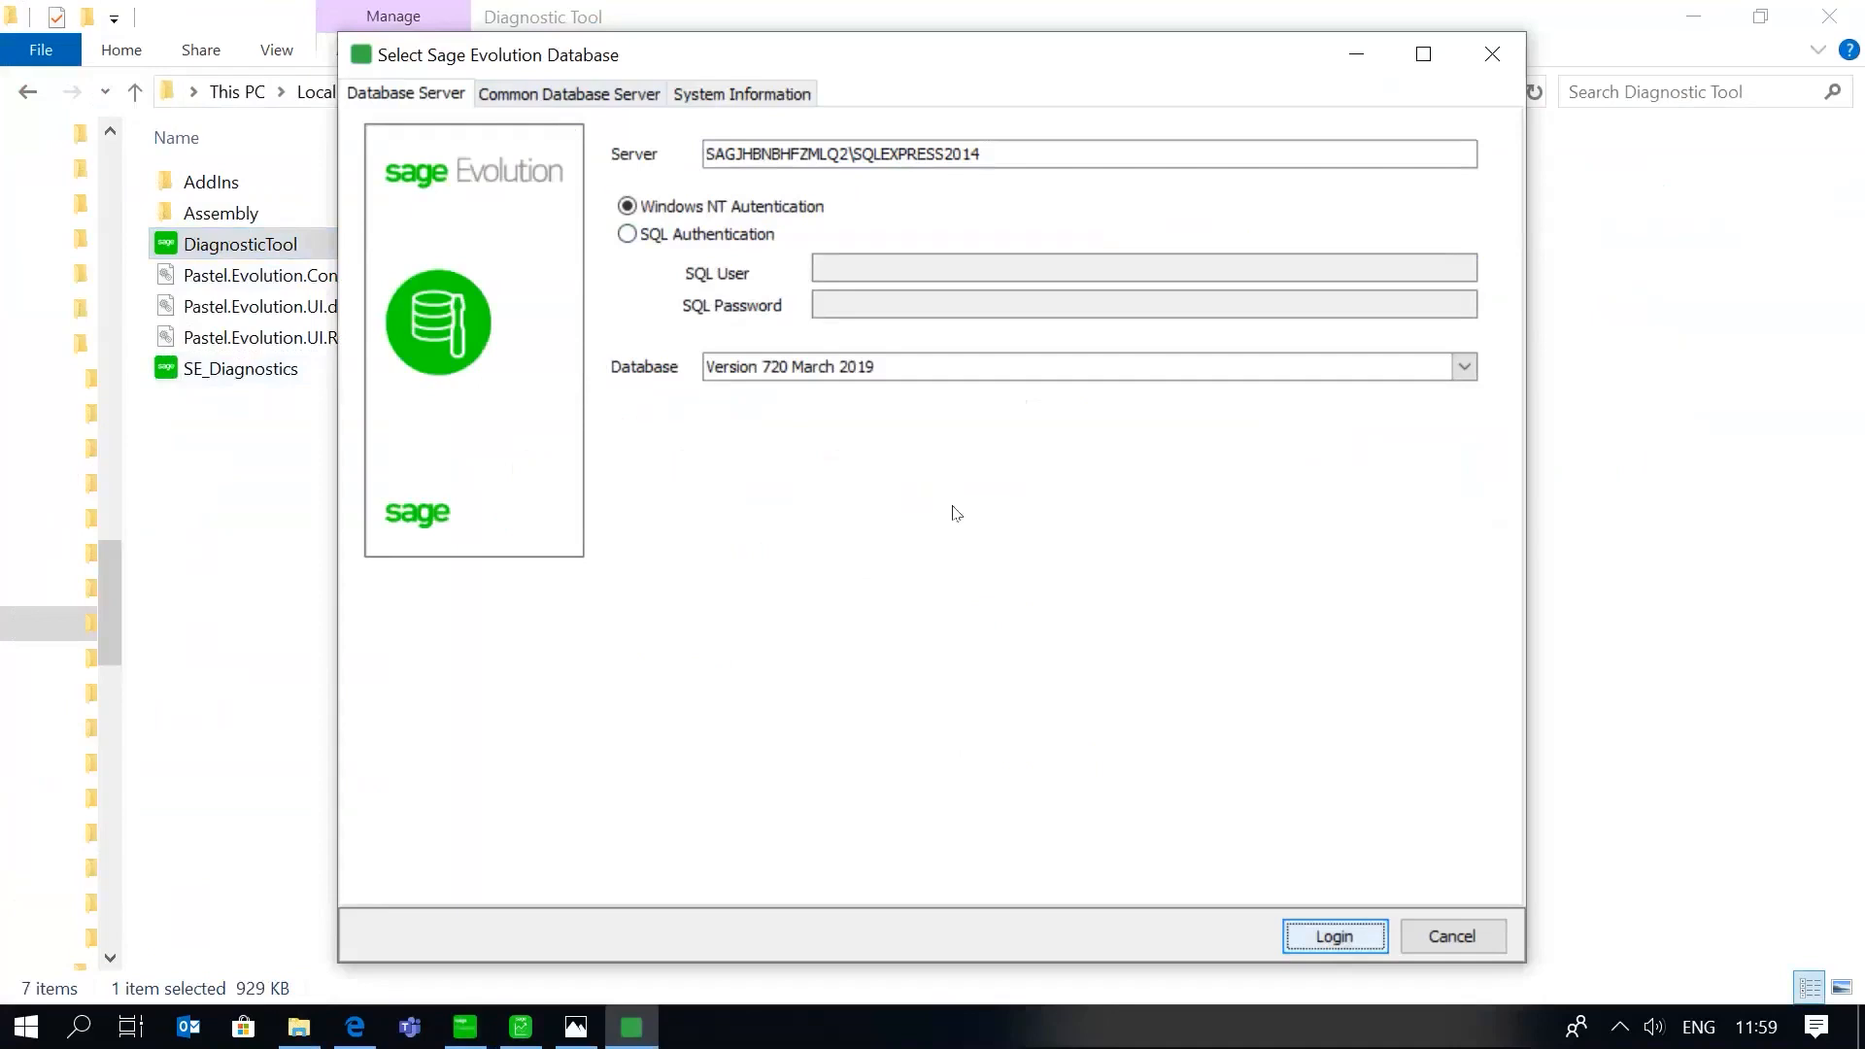
pyautogui.press('Return')
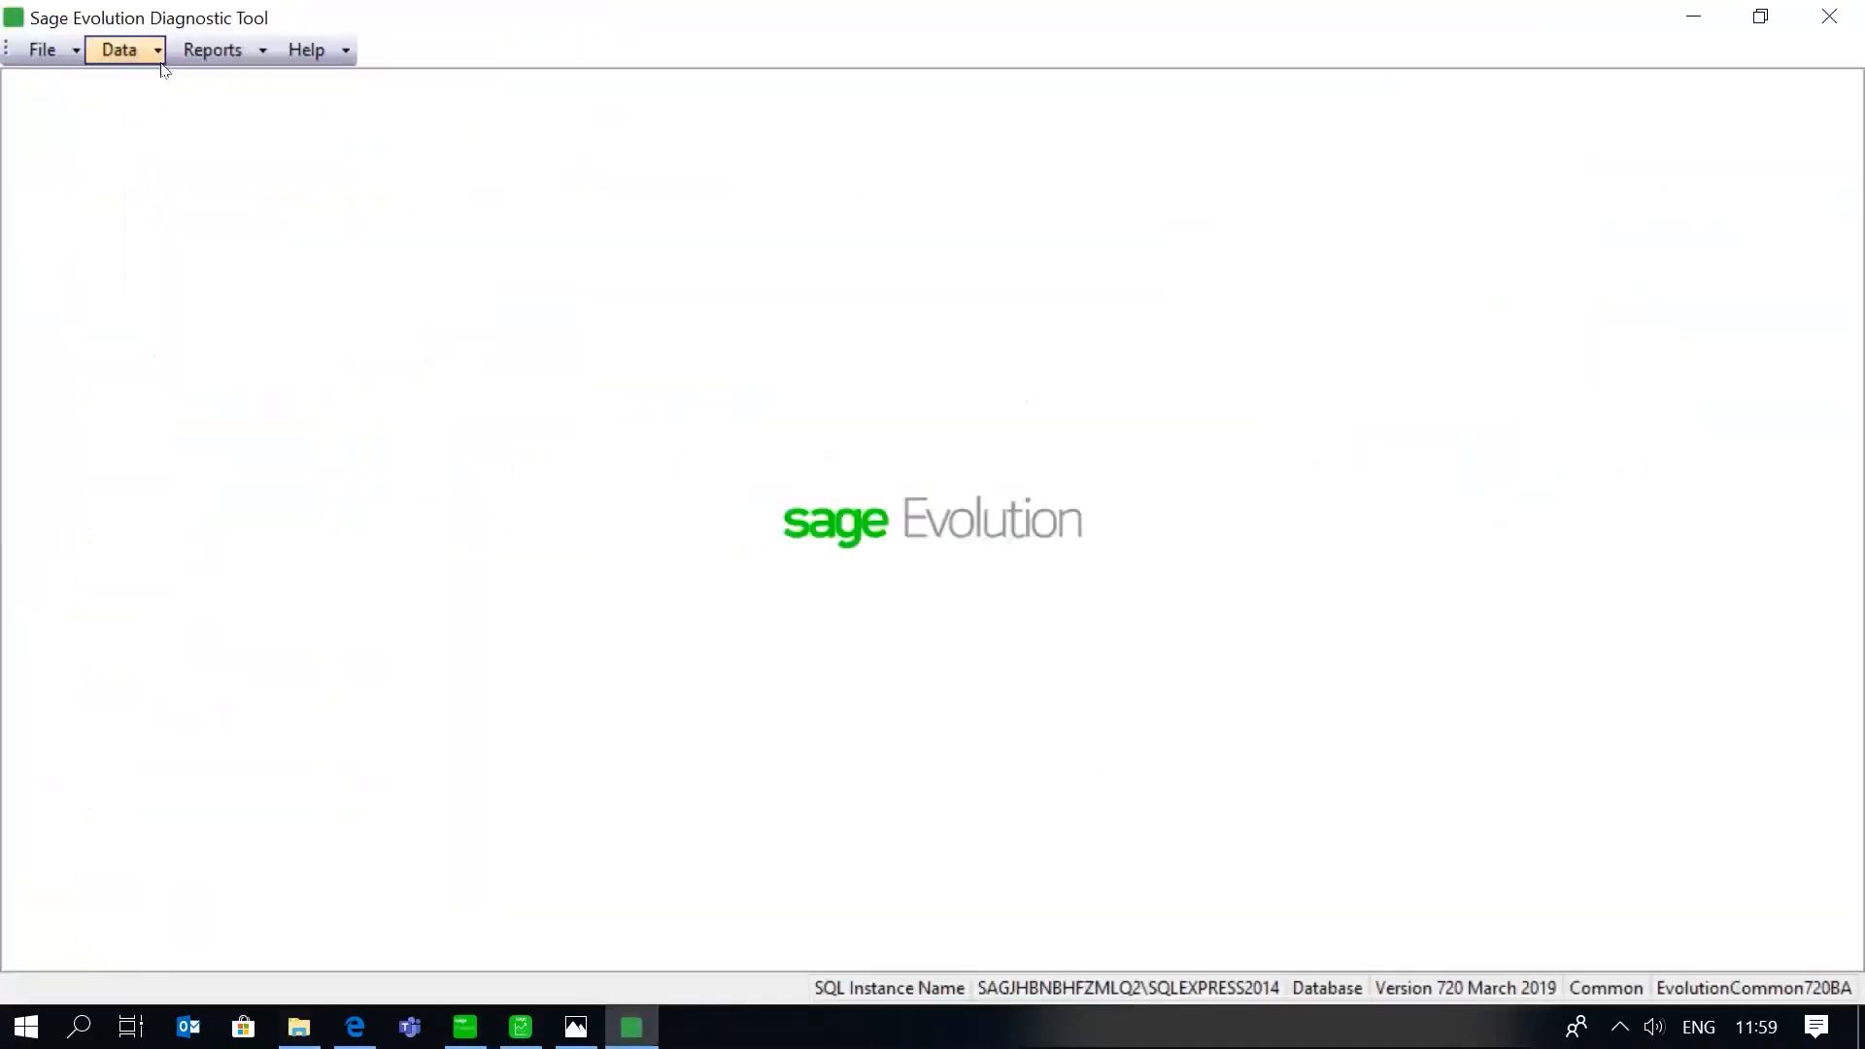
# Open the diagnostic check and load the tests for the Accounts Payable module
pyautogui.click(156, 54)
pyautogui.click(146, 78)
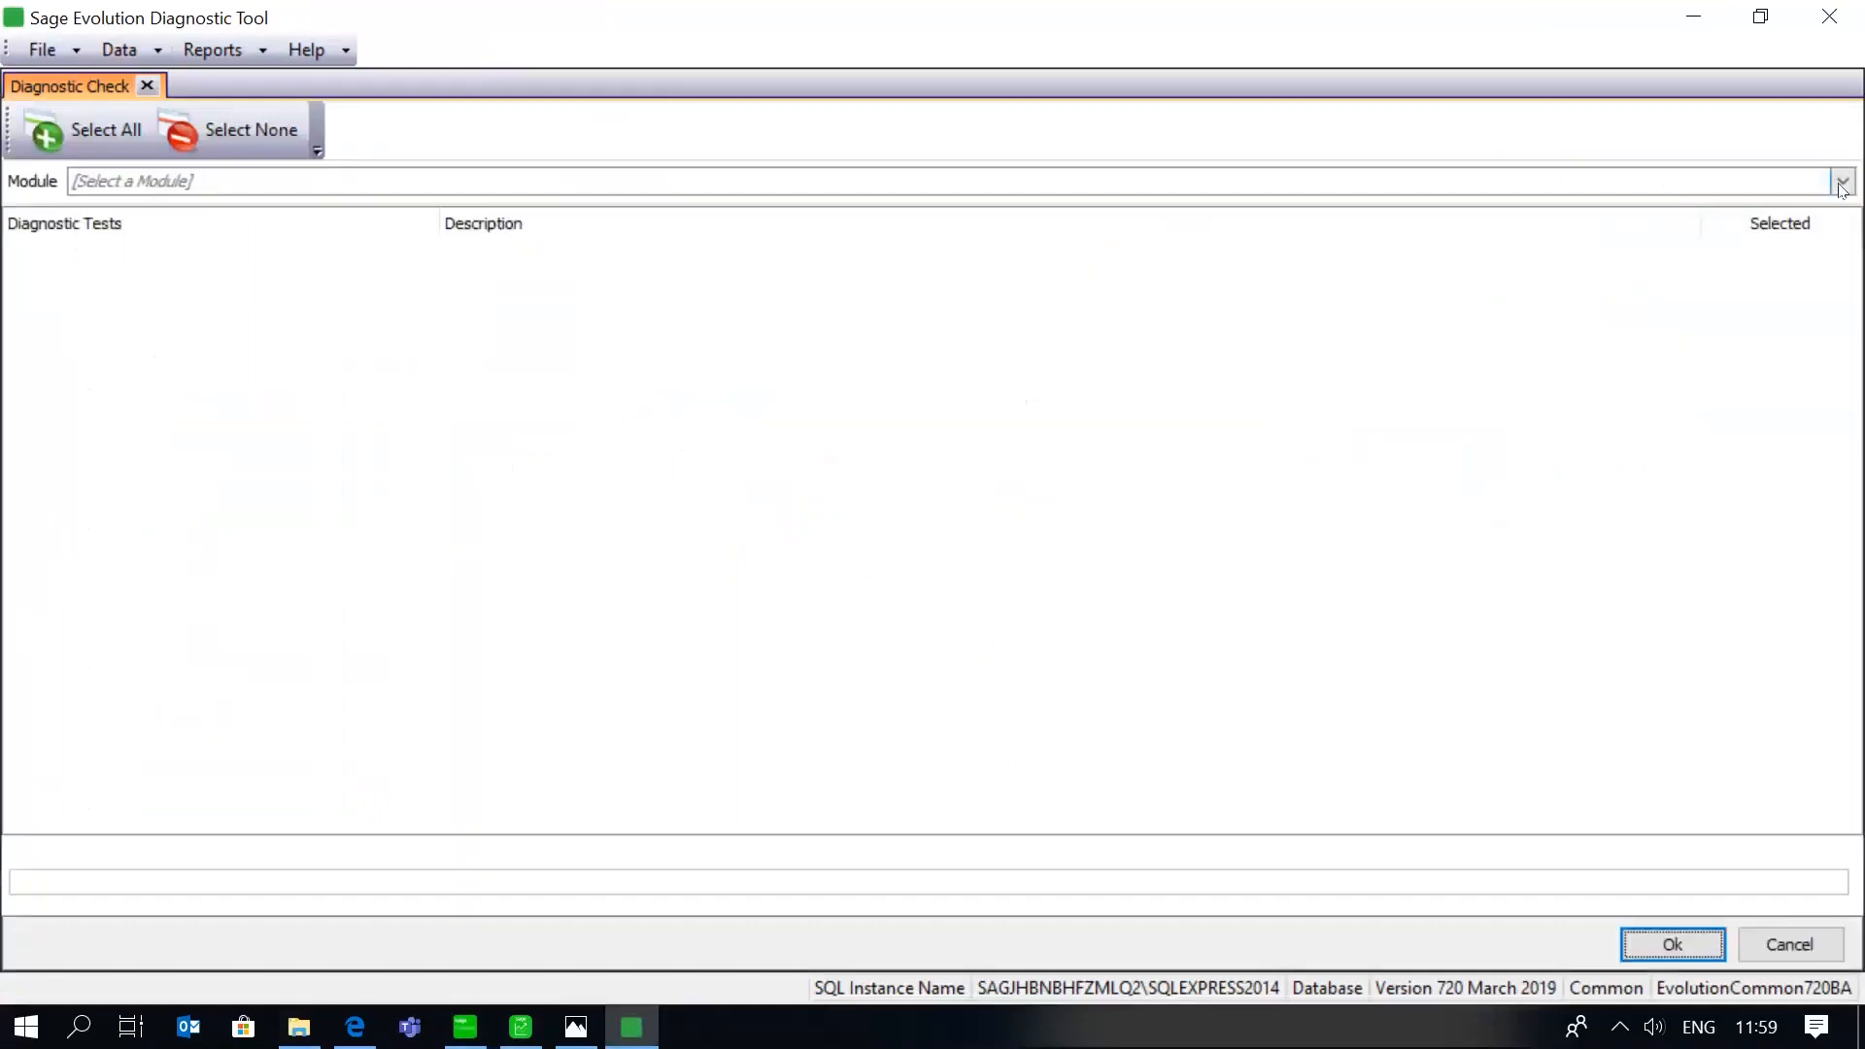
pyautogui.click(1842, 182)
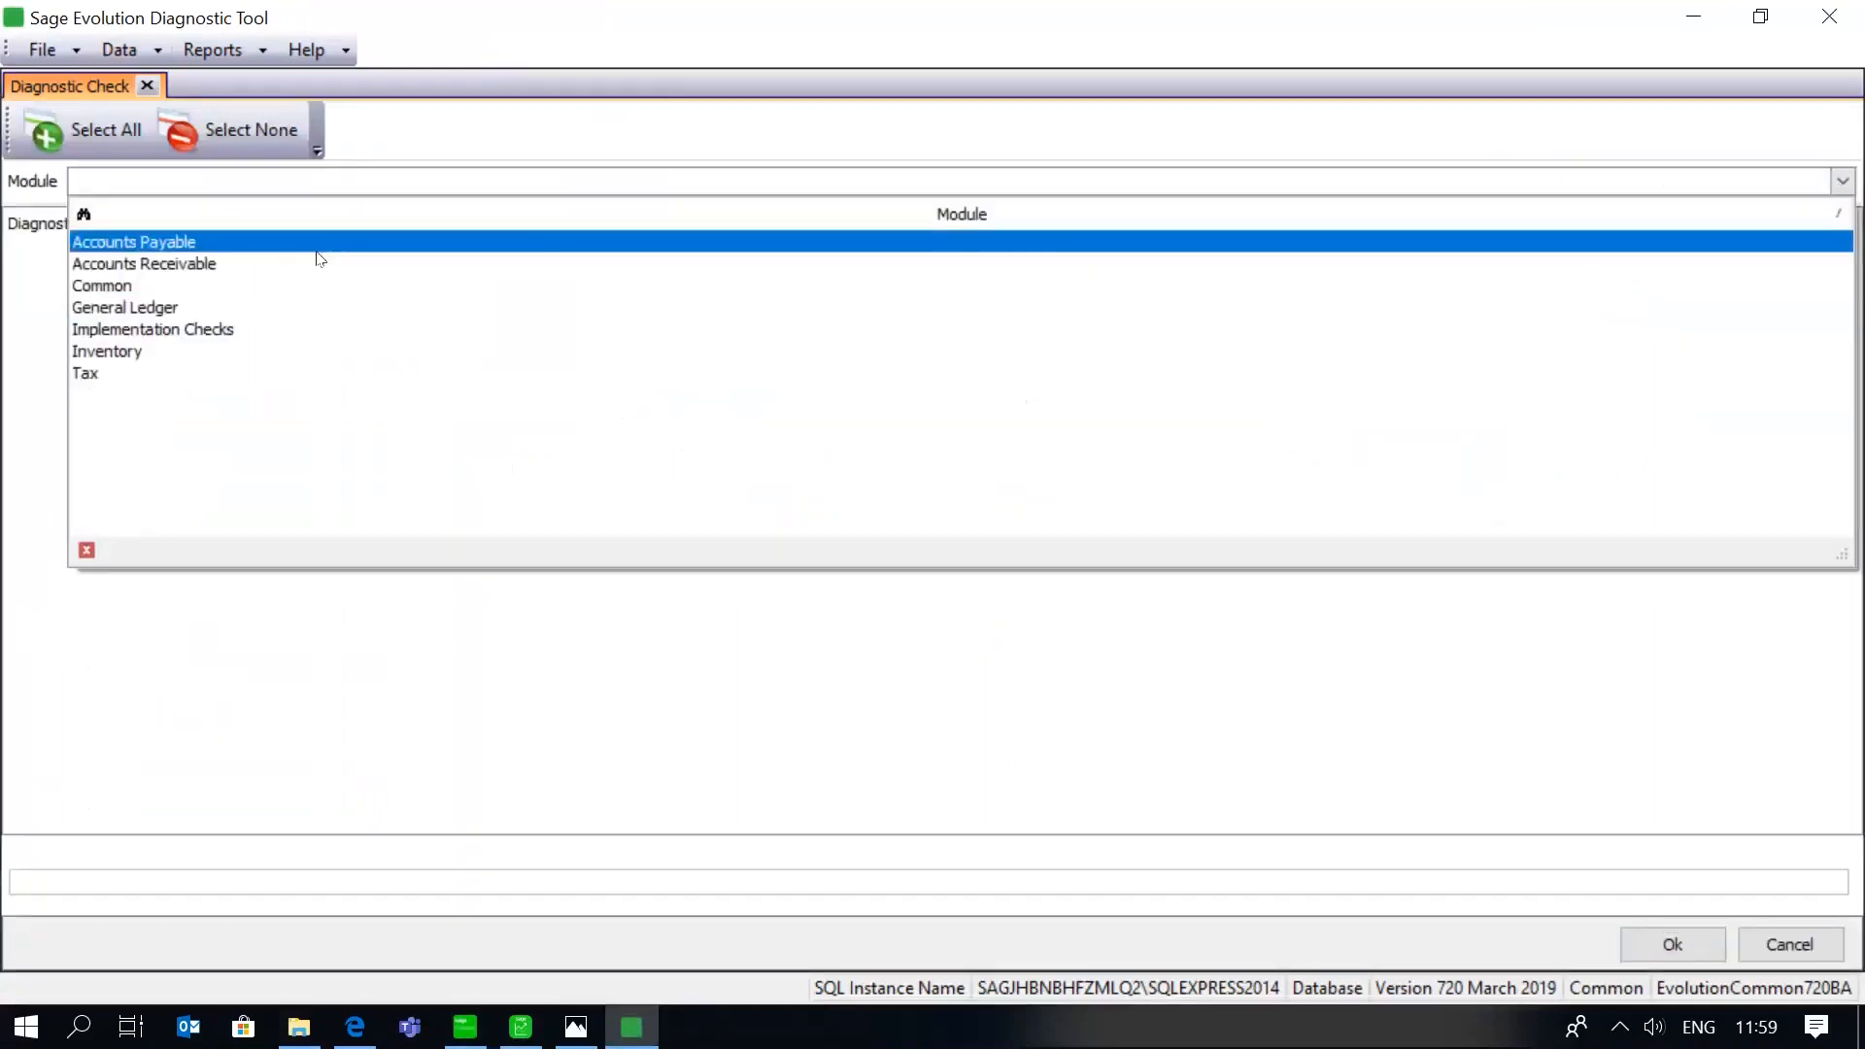
pyautogui.click(318, 251)
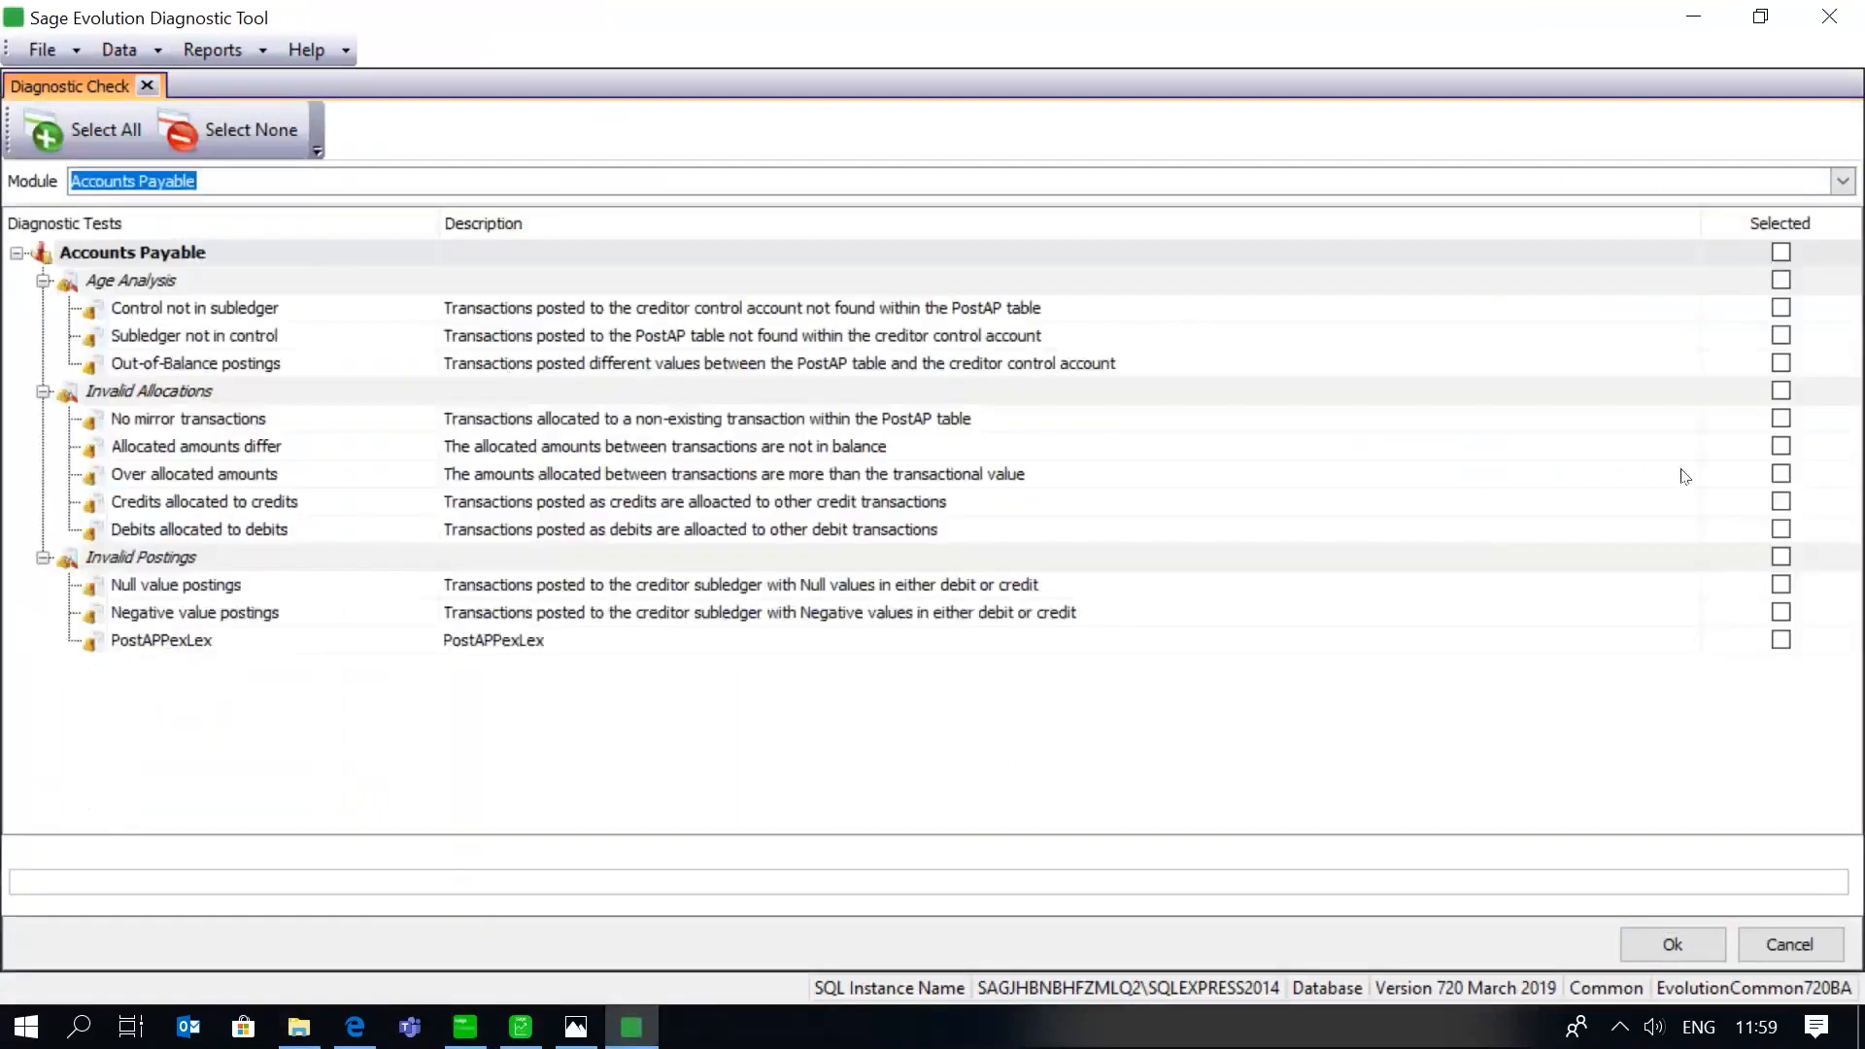
# Select all Accounts Payable diagnostic tests, run the check, and dismiss the validation message to open the results
pyautogui.click(1646, 942)
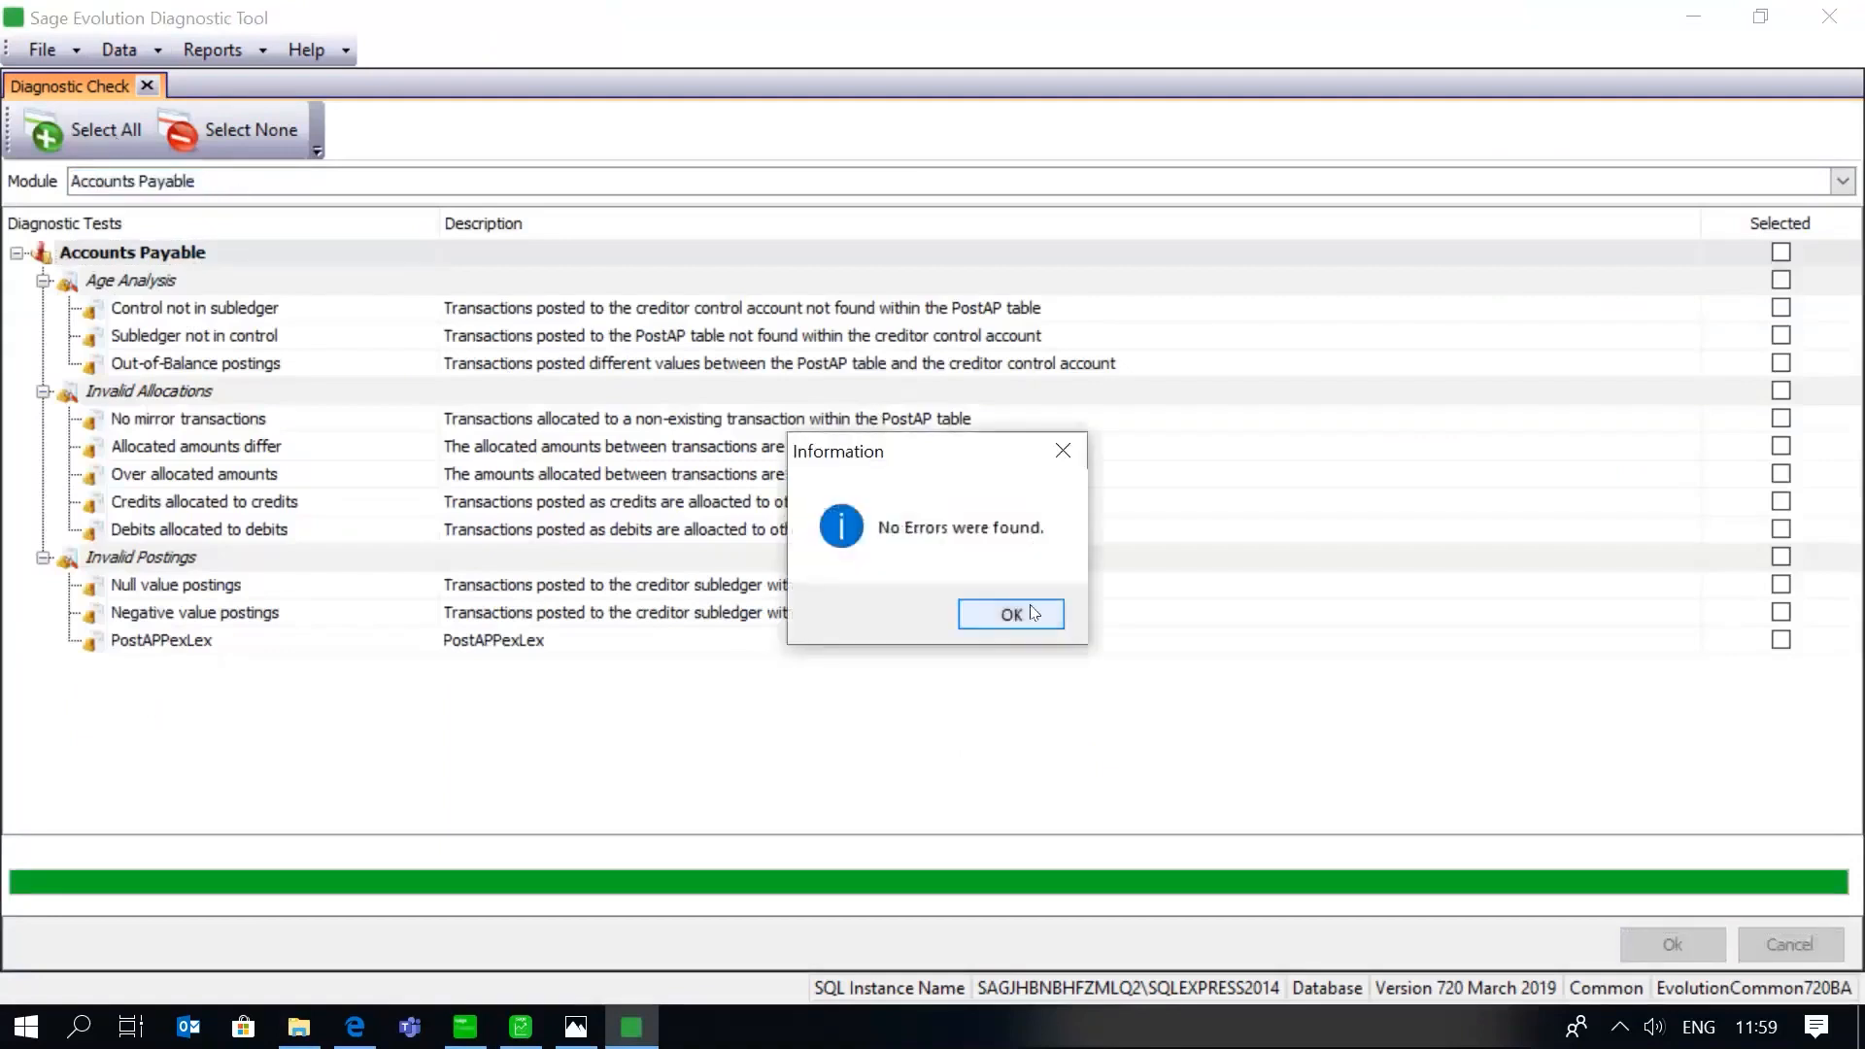
pyautogui.click(1033, 613)
pyautogui.click(117, 133)
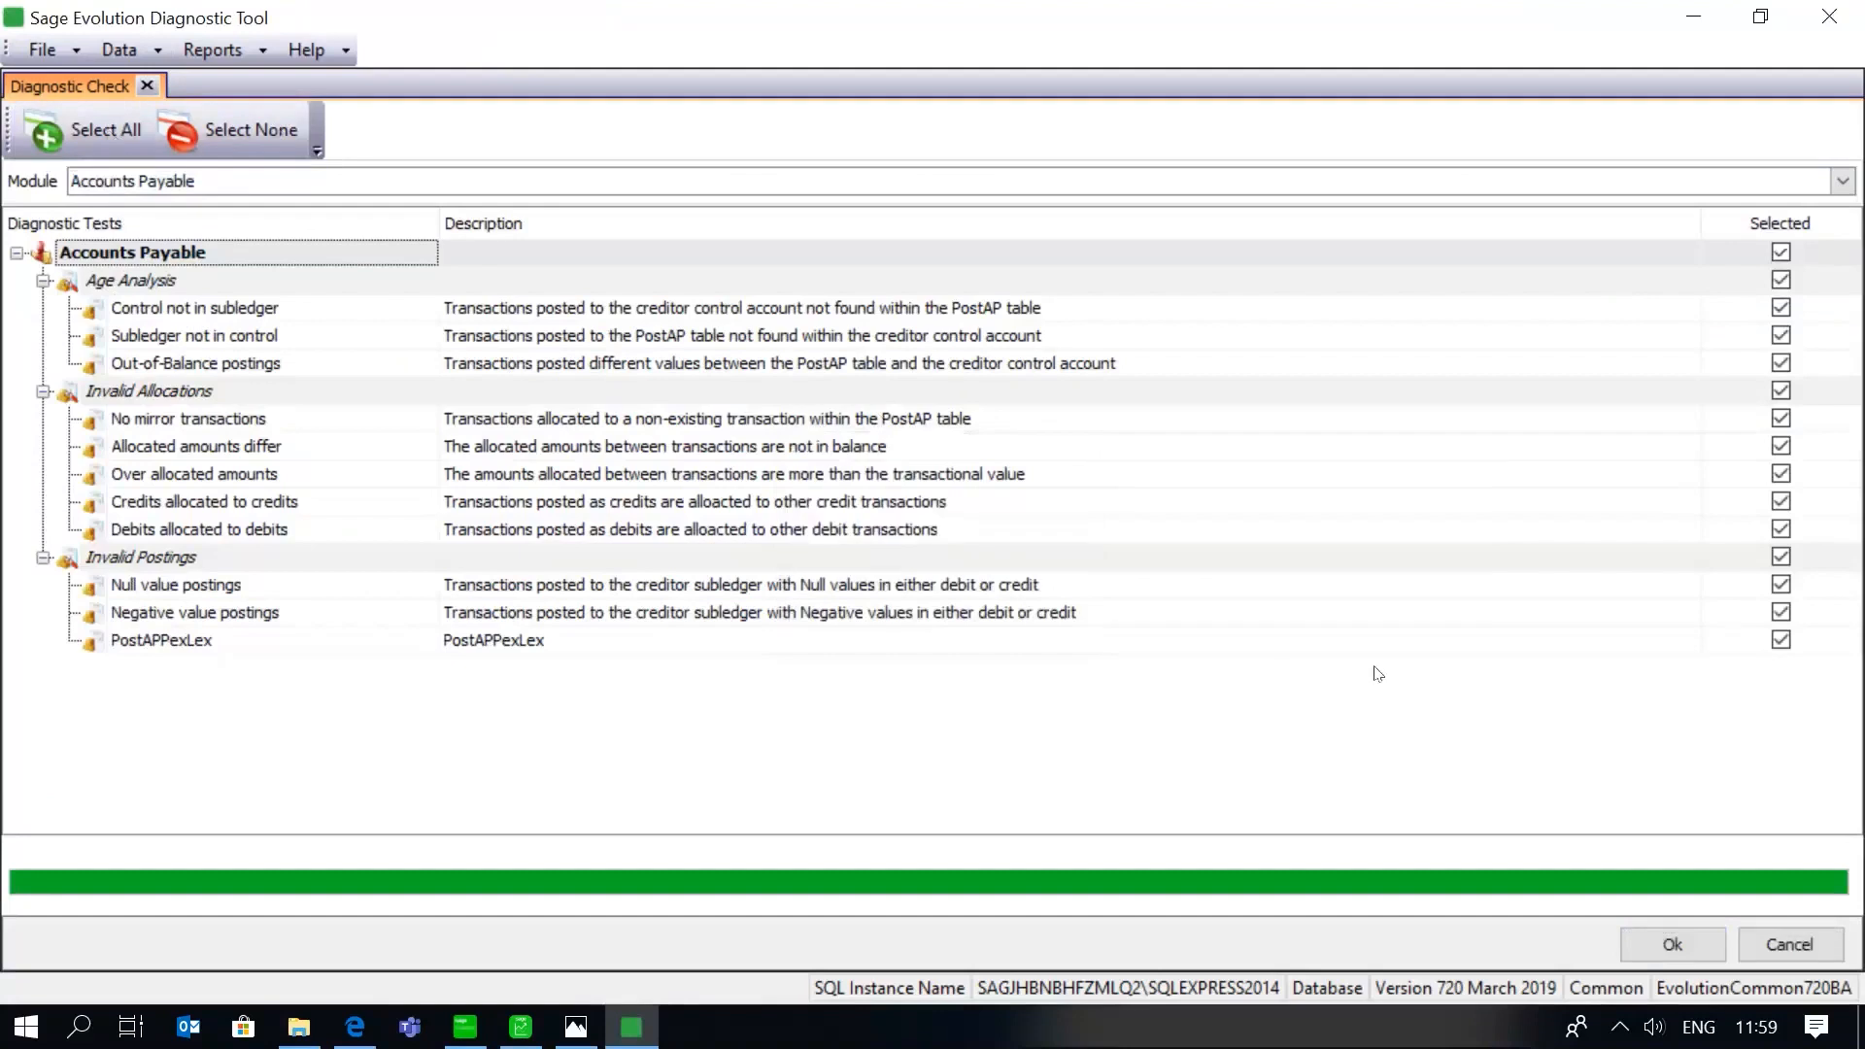
pyautogui.click(1710, 955)
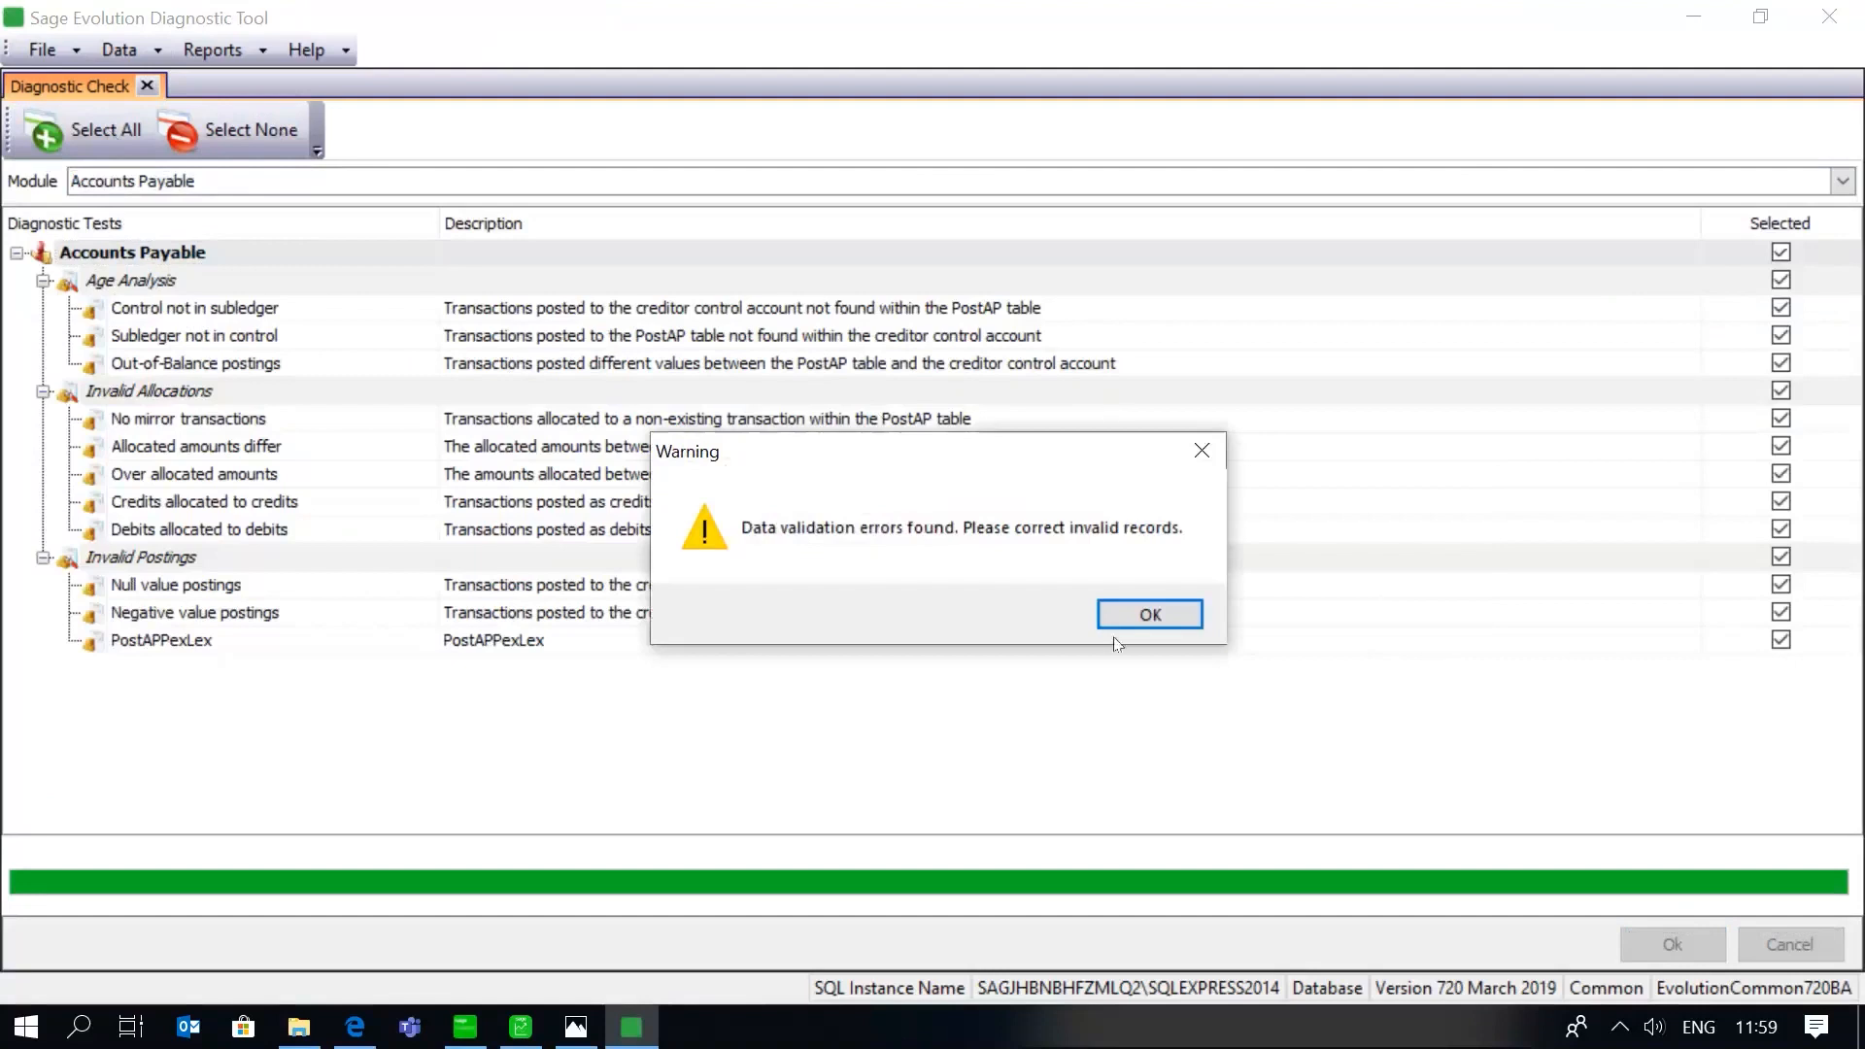
pyautogui.click(1168, 618)
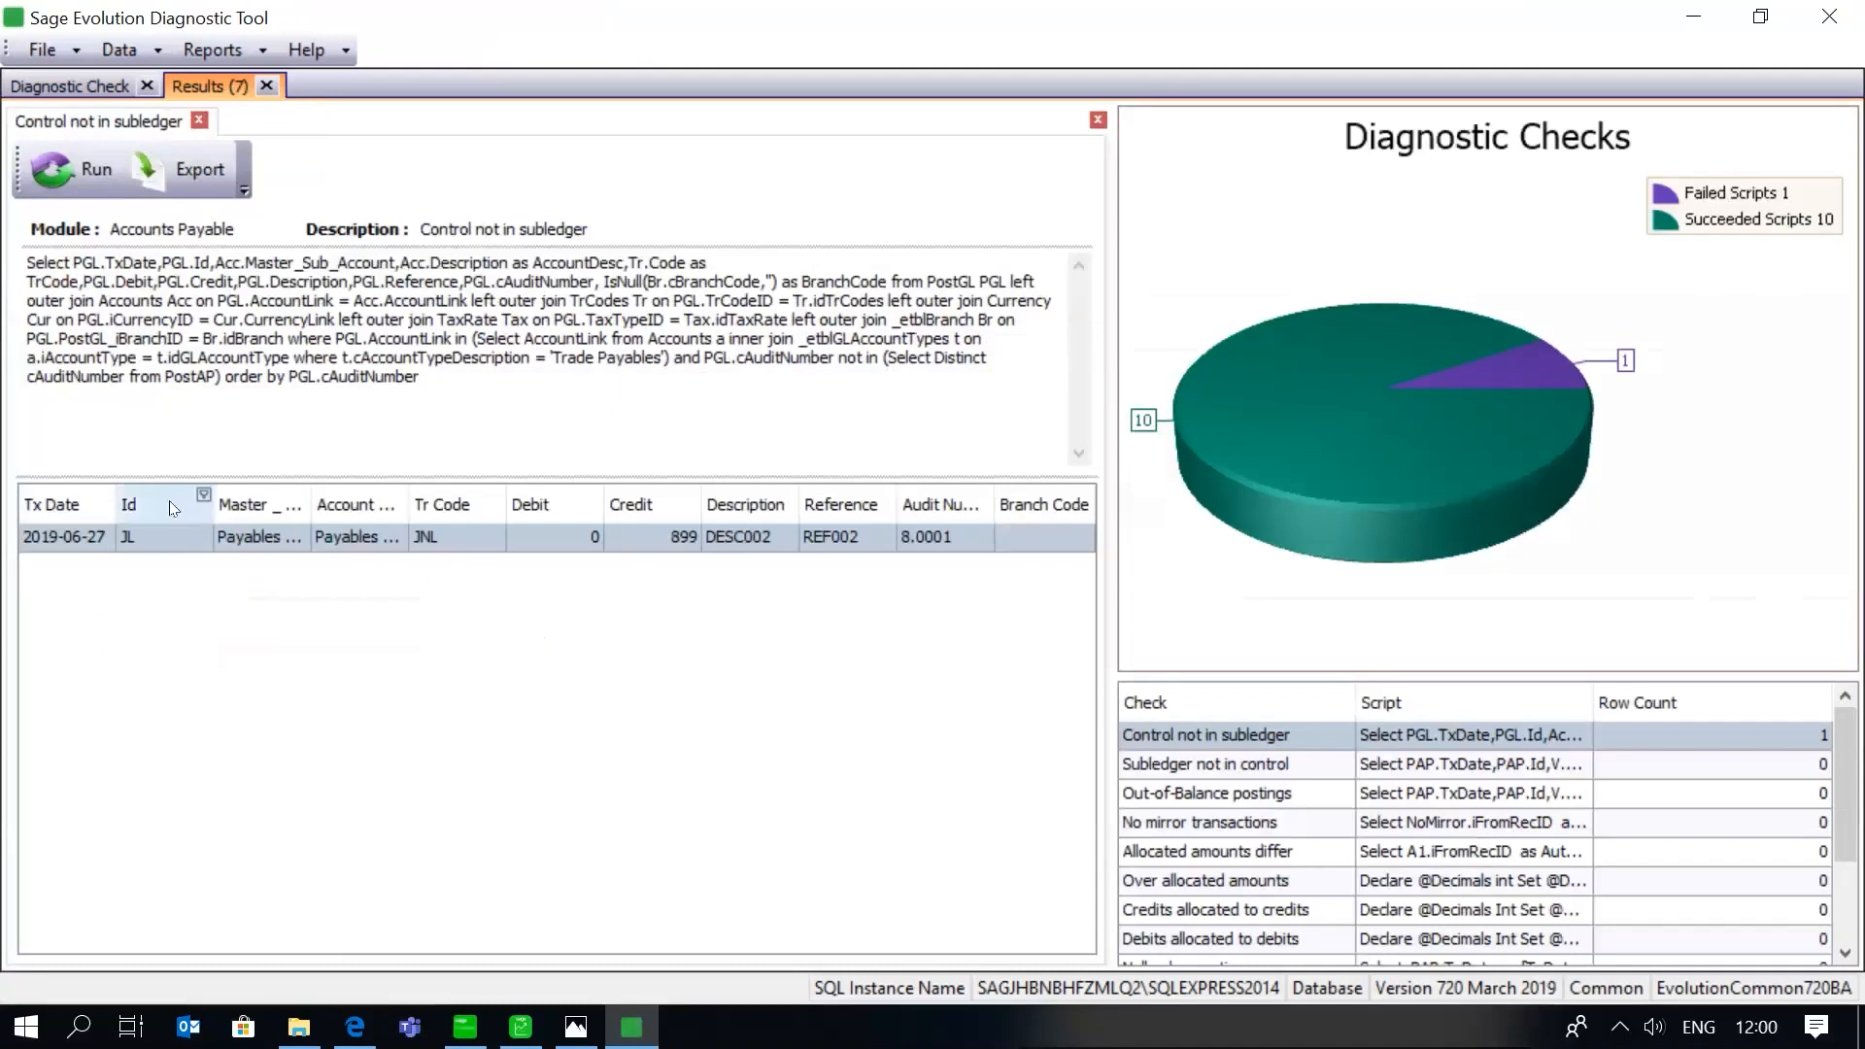
# Widen the master sub-account and audit number columns of the Control not in subledger results, and review the row counts of all checks
pyautogui.moveTo(311, 504); pyautogui.dragTo(456, 500)
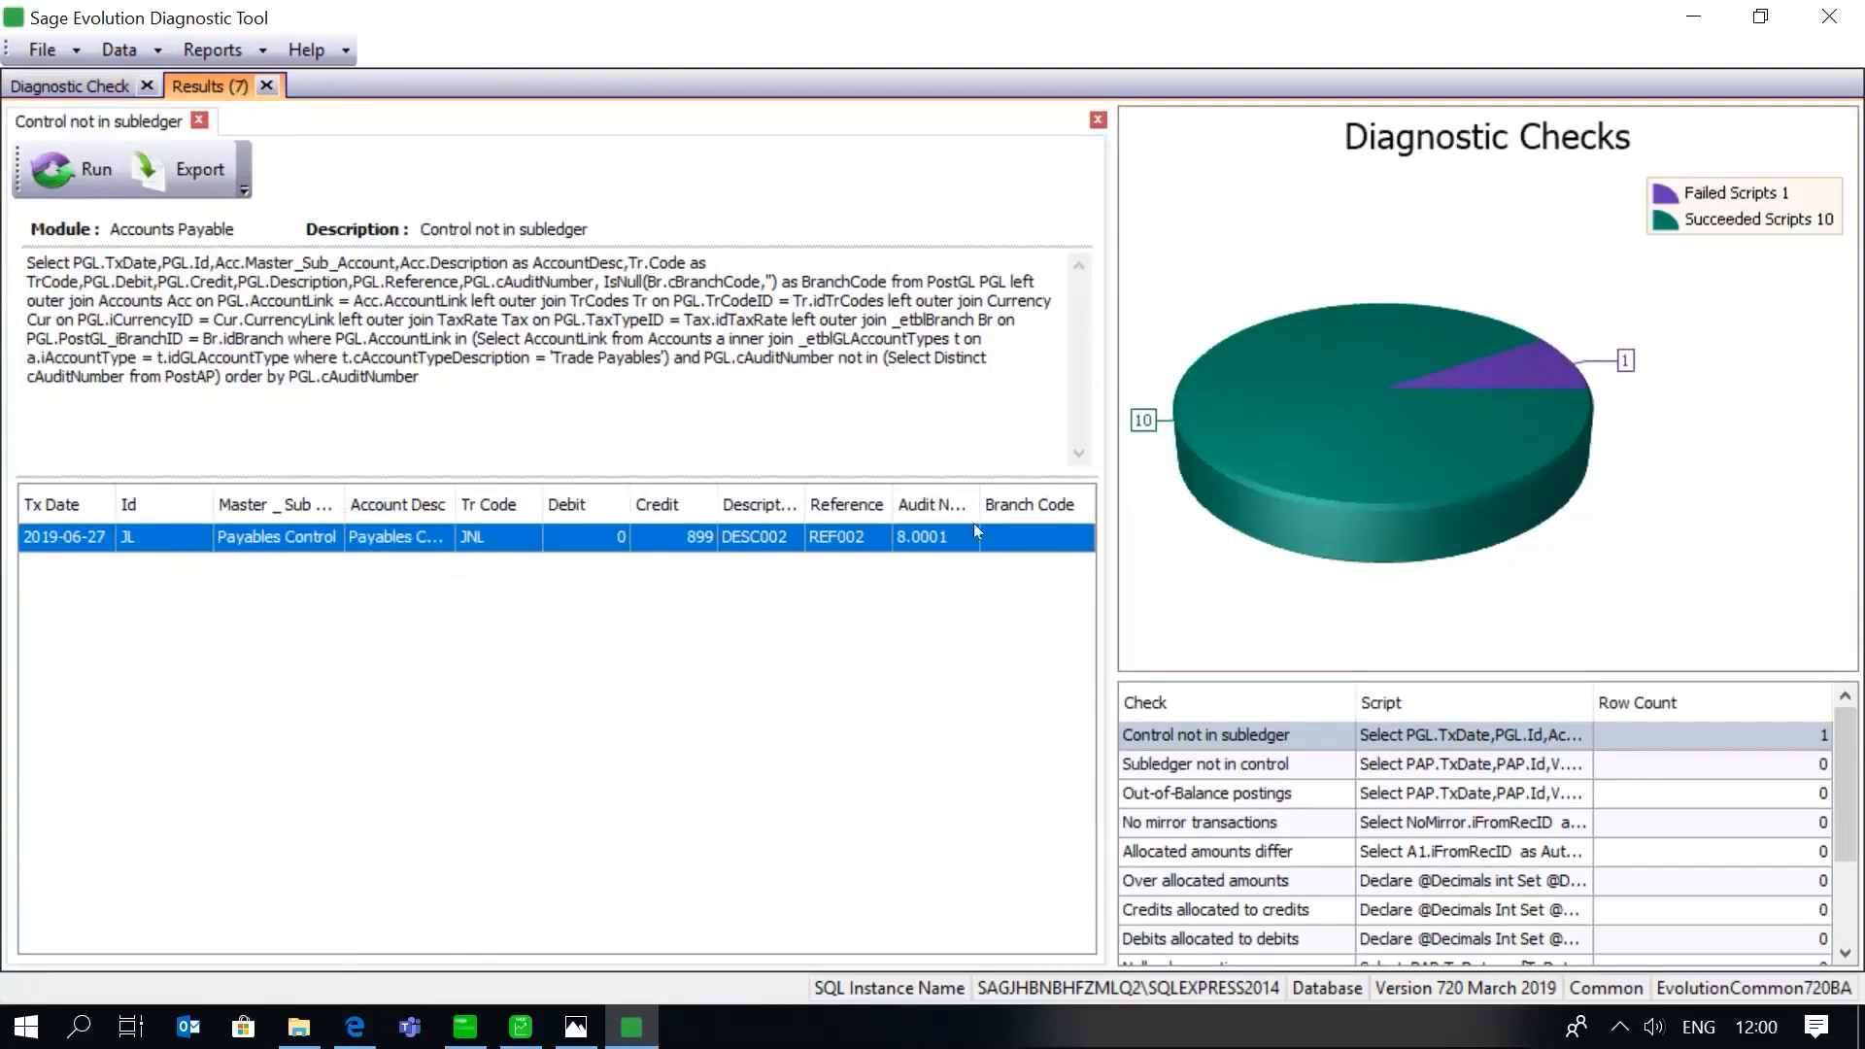
pyautogui.moveTo(978, 497); pyautogui.dragTo(1059, 498)
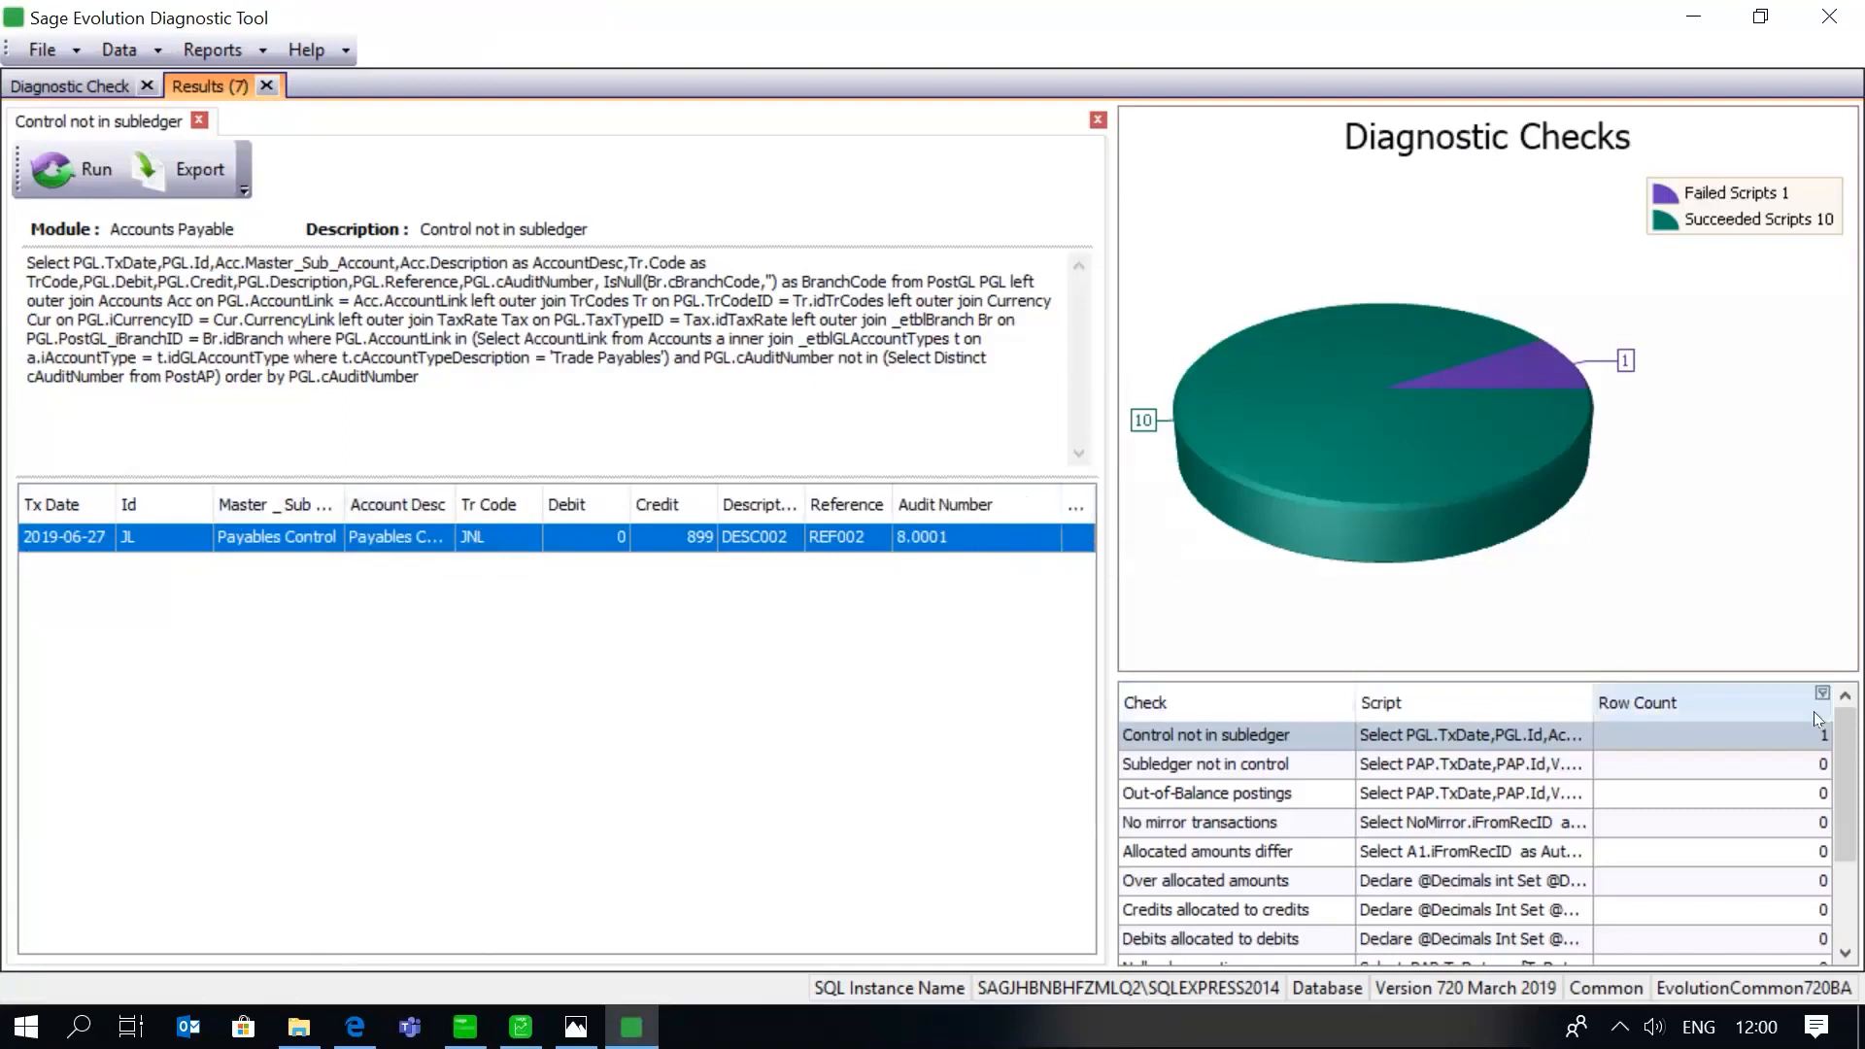
pyautogui.moveTo(1856, 764)
pyautogui.mouseDown()
pyautogui.moveTo(1856, 824)
pyautogui.moveTo(1853, 777)
pyautogui.mouseUp()
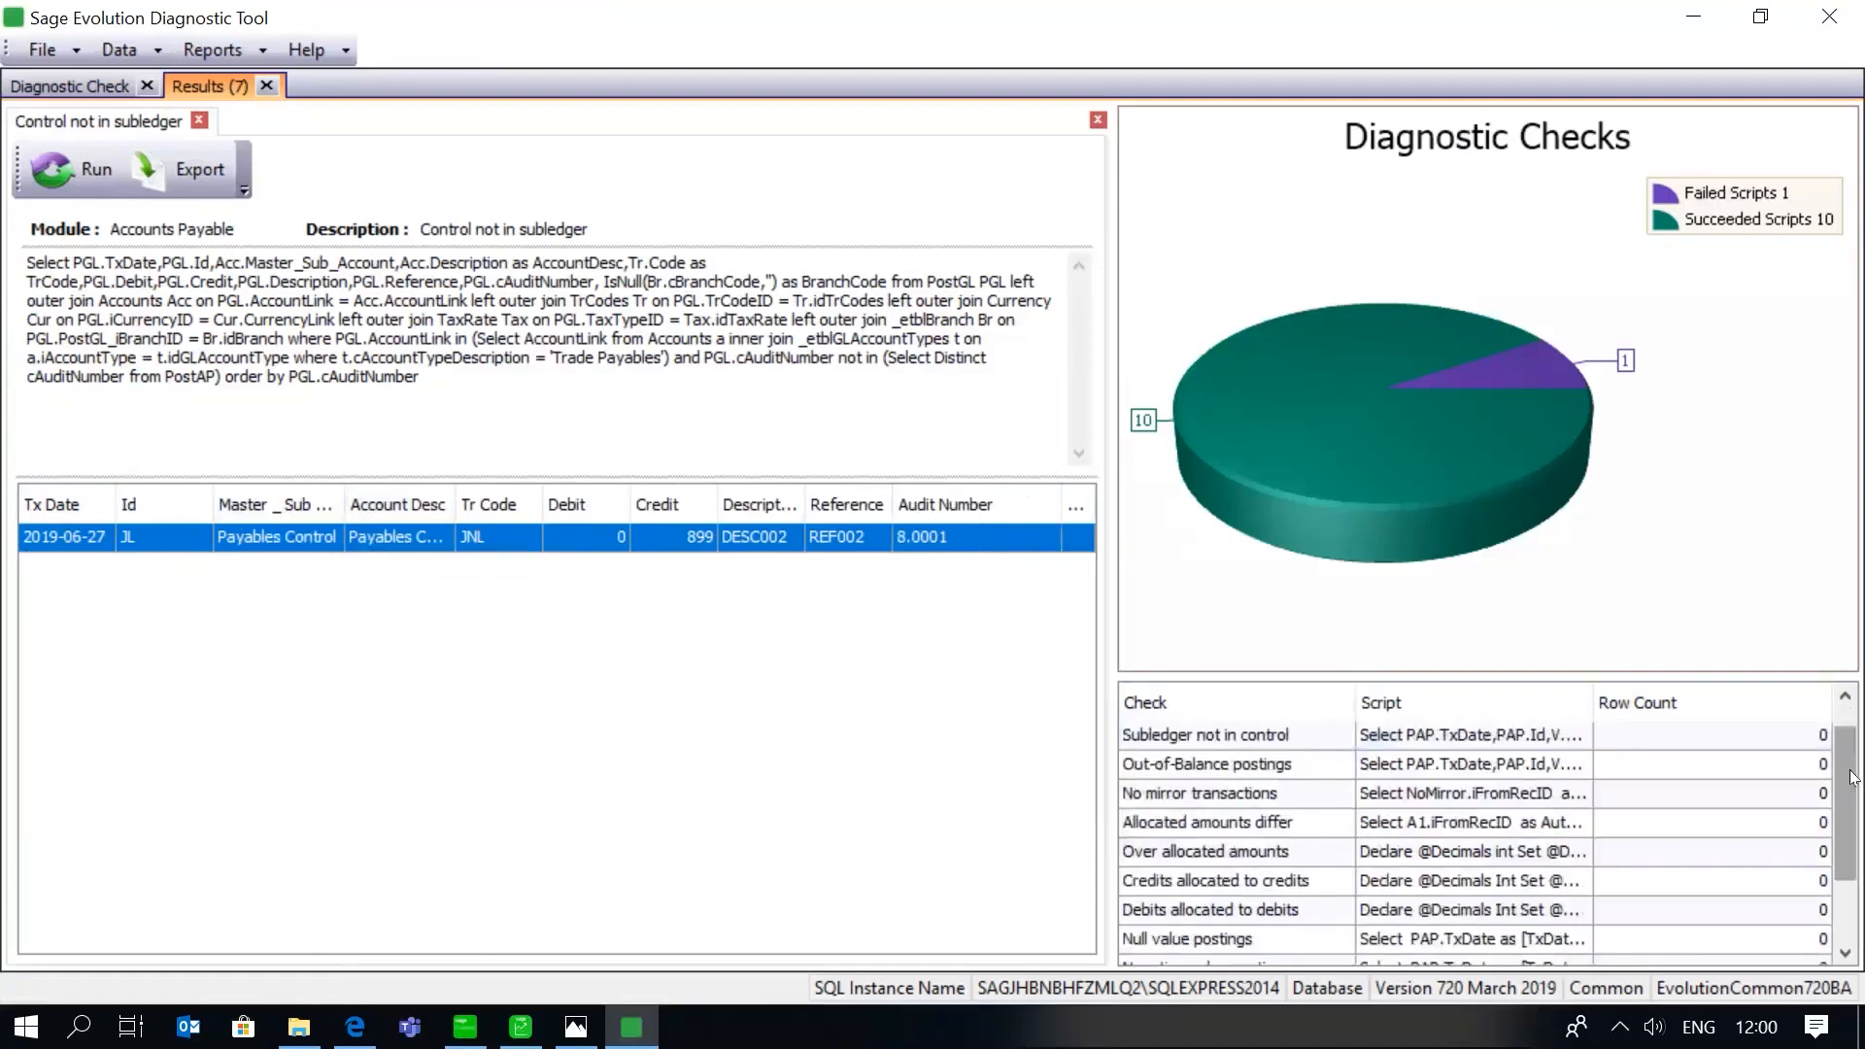
pyautogui.scroll(1, 1852, 777)
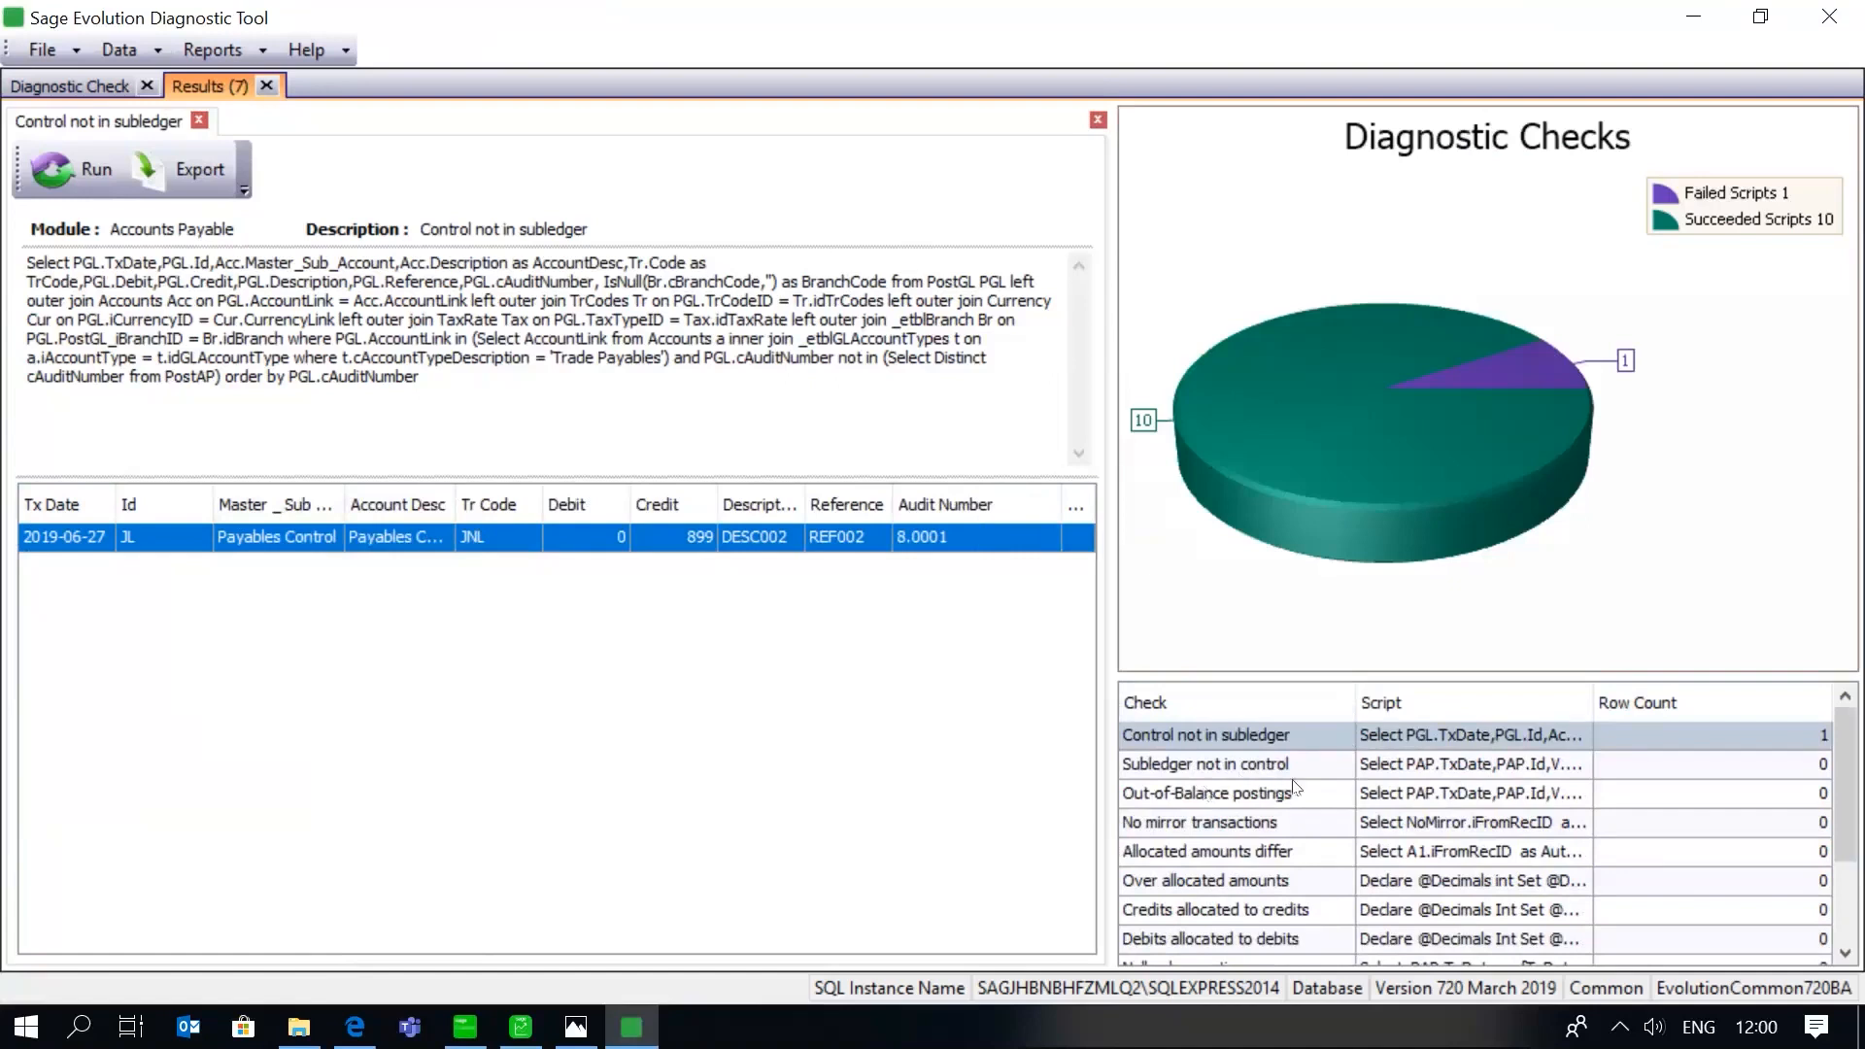
pyautogui.moveTo(1855, 794)
pyautogui.mouseDown()
pyautogui.moveTo(1851, 860)
pyautogui.moveTo(1856, 812)
pyautogui.mouseUp()
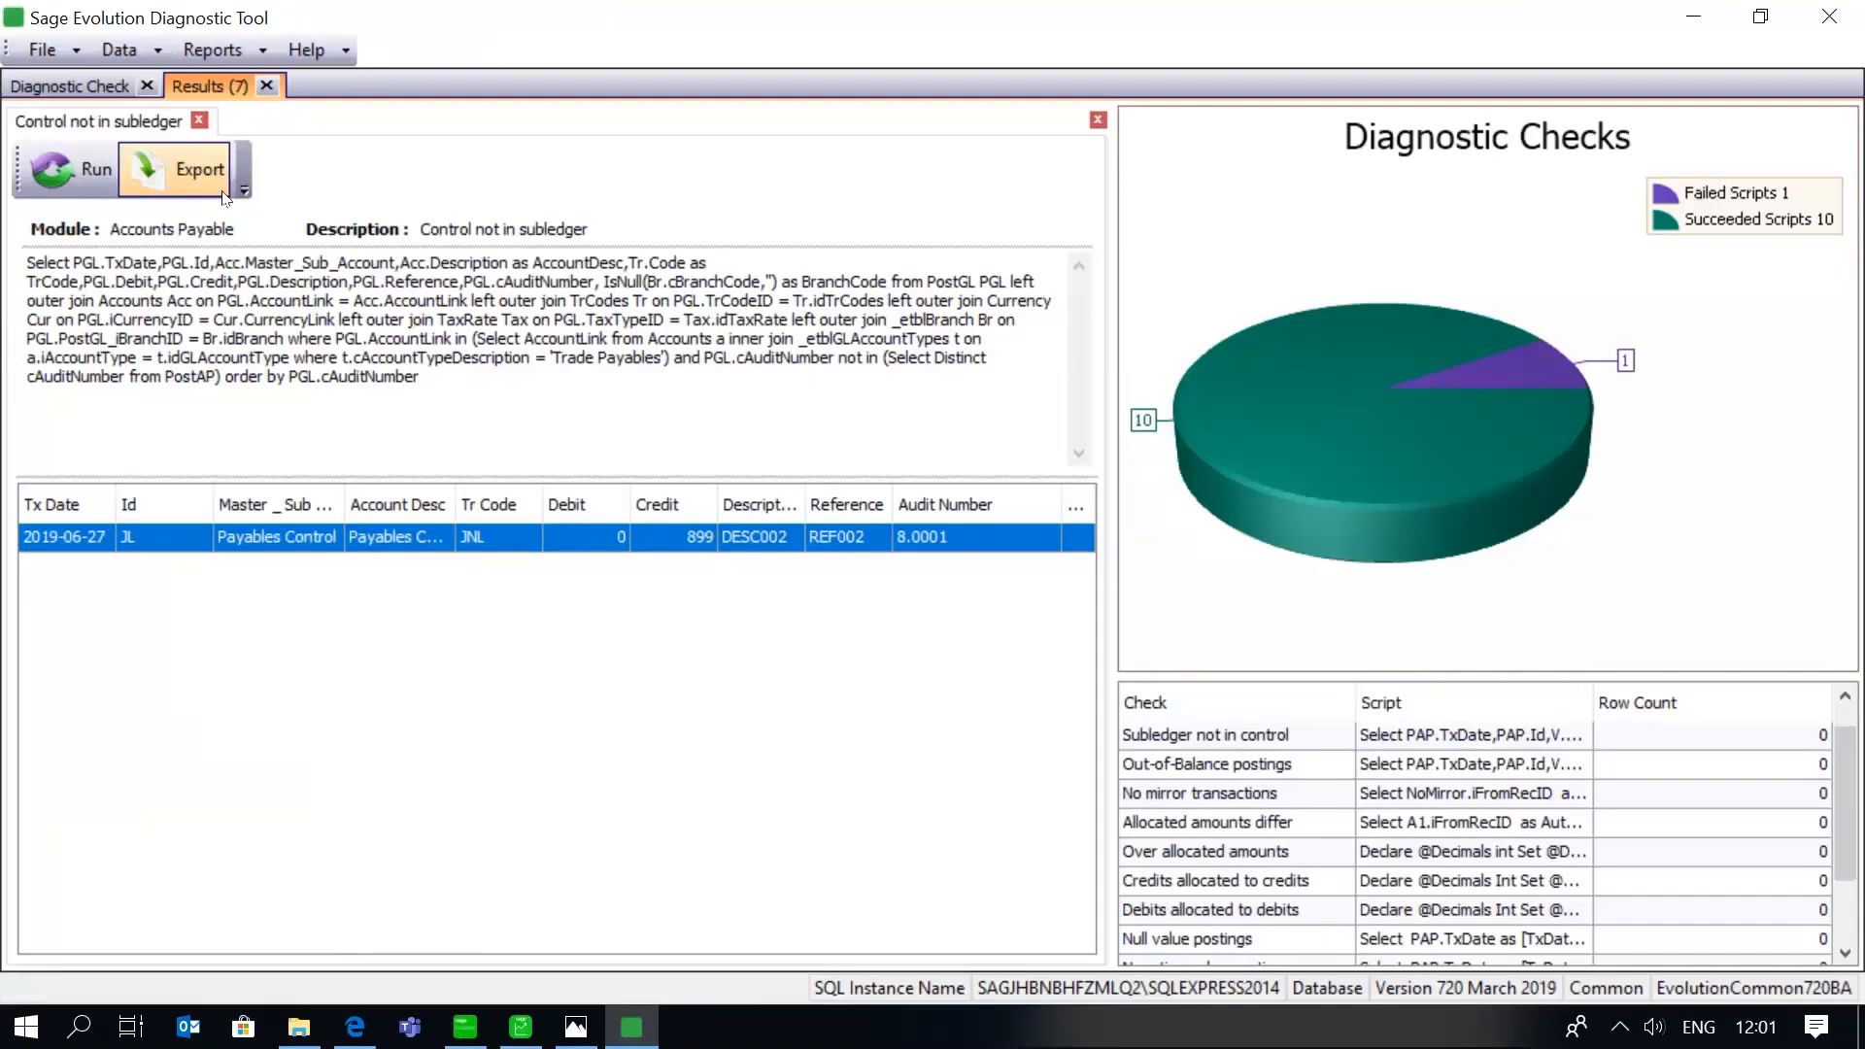
# Return to the Diagnostic Check and review the tool's program folder, its script packaging and import commands, and the modules available for testing
pyautogui.click(91, 90)
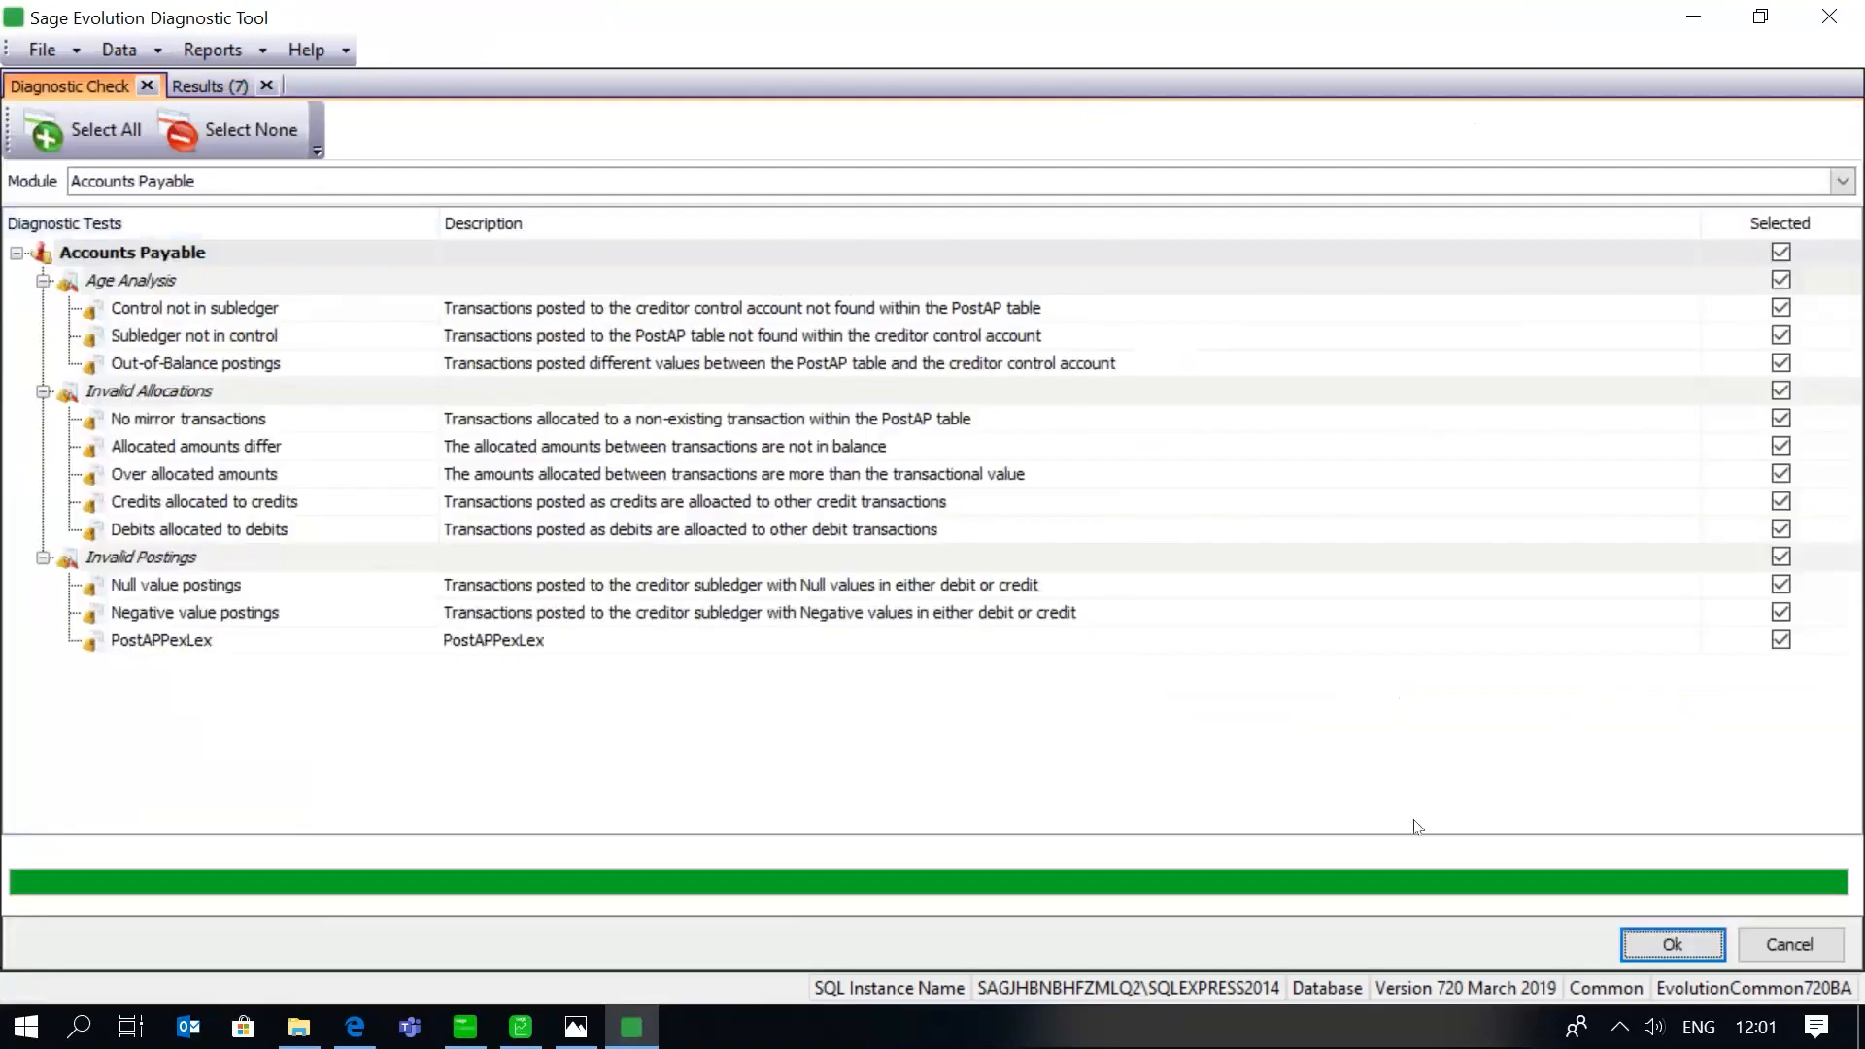
pyautogui.click(865, 273)
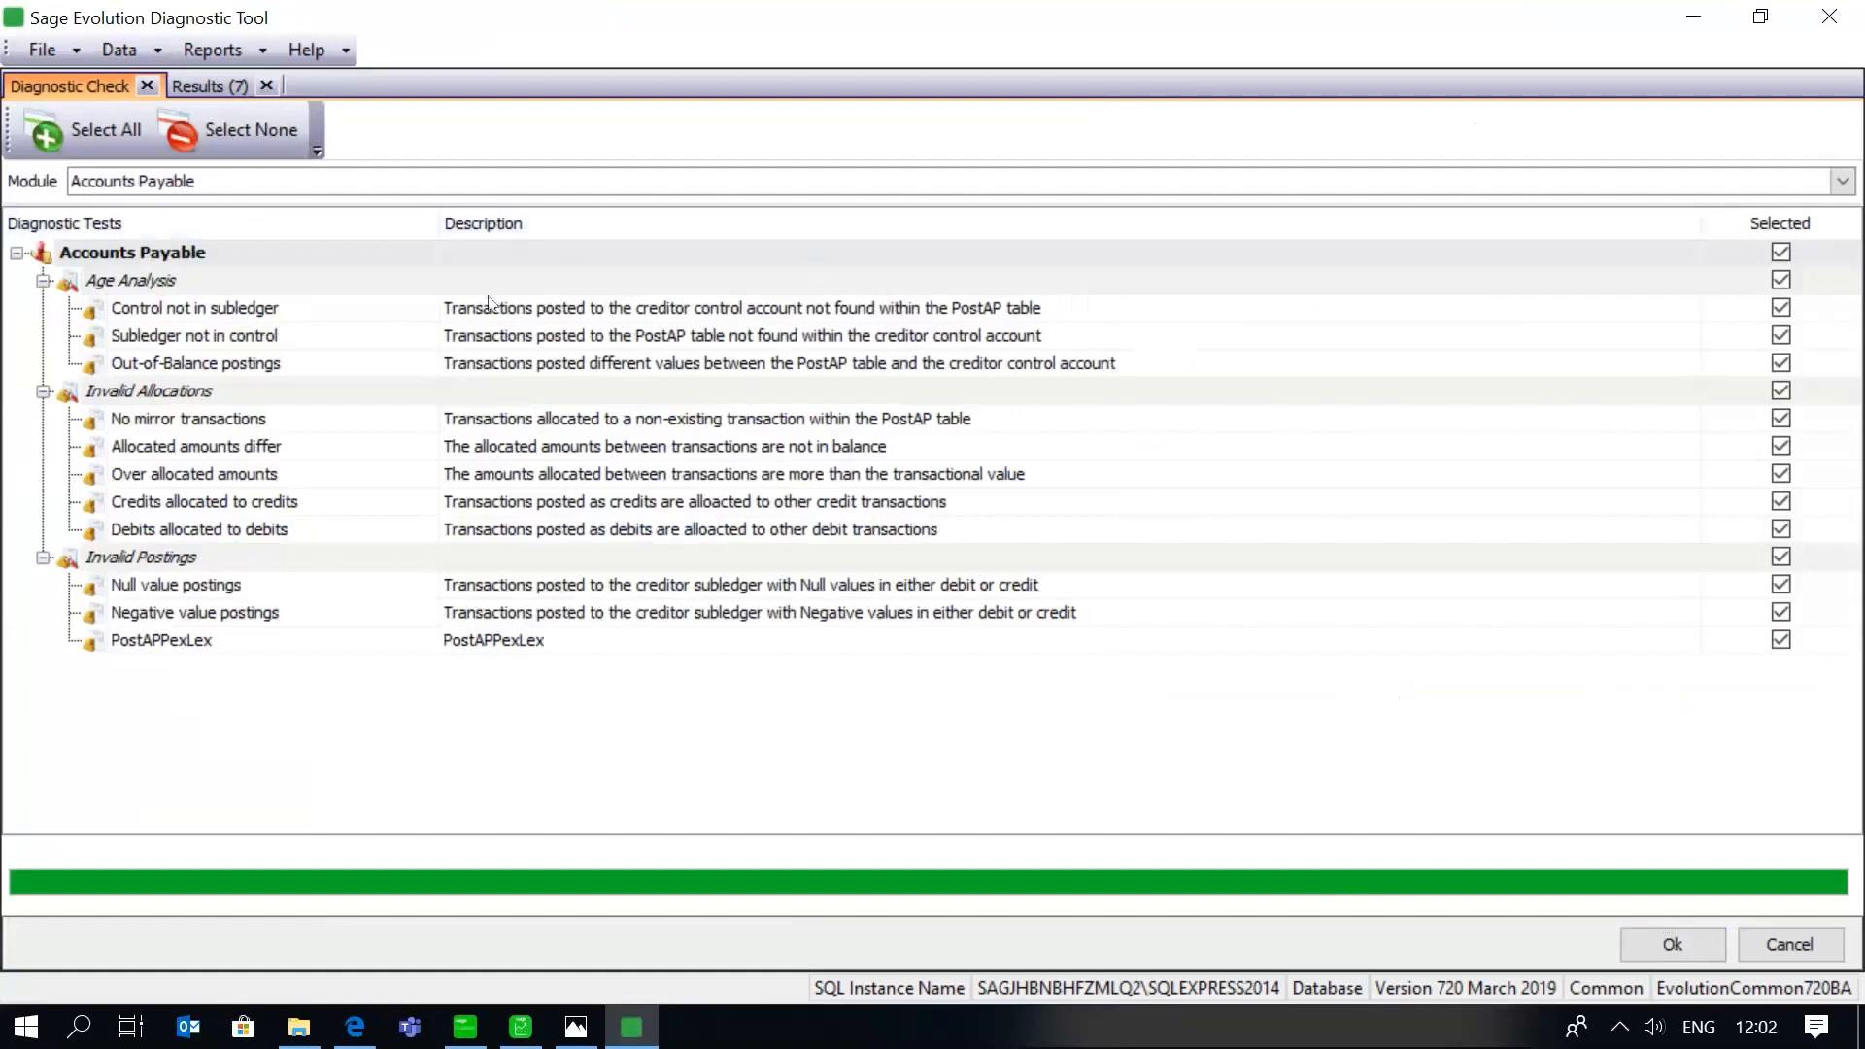
pyautogui.click(295, 1032)
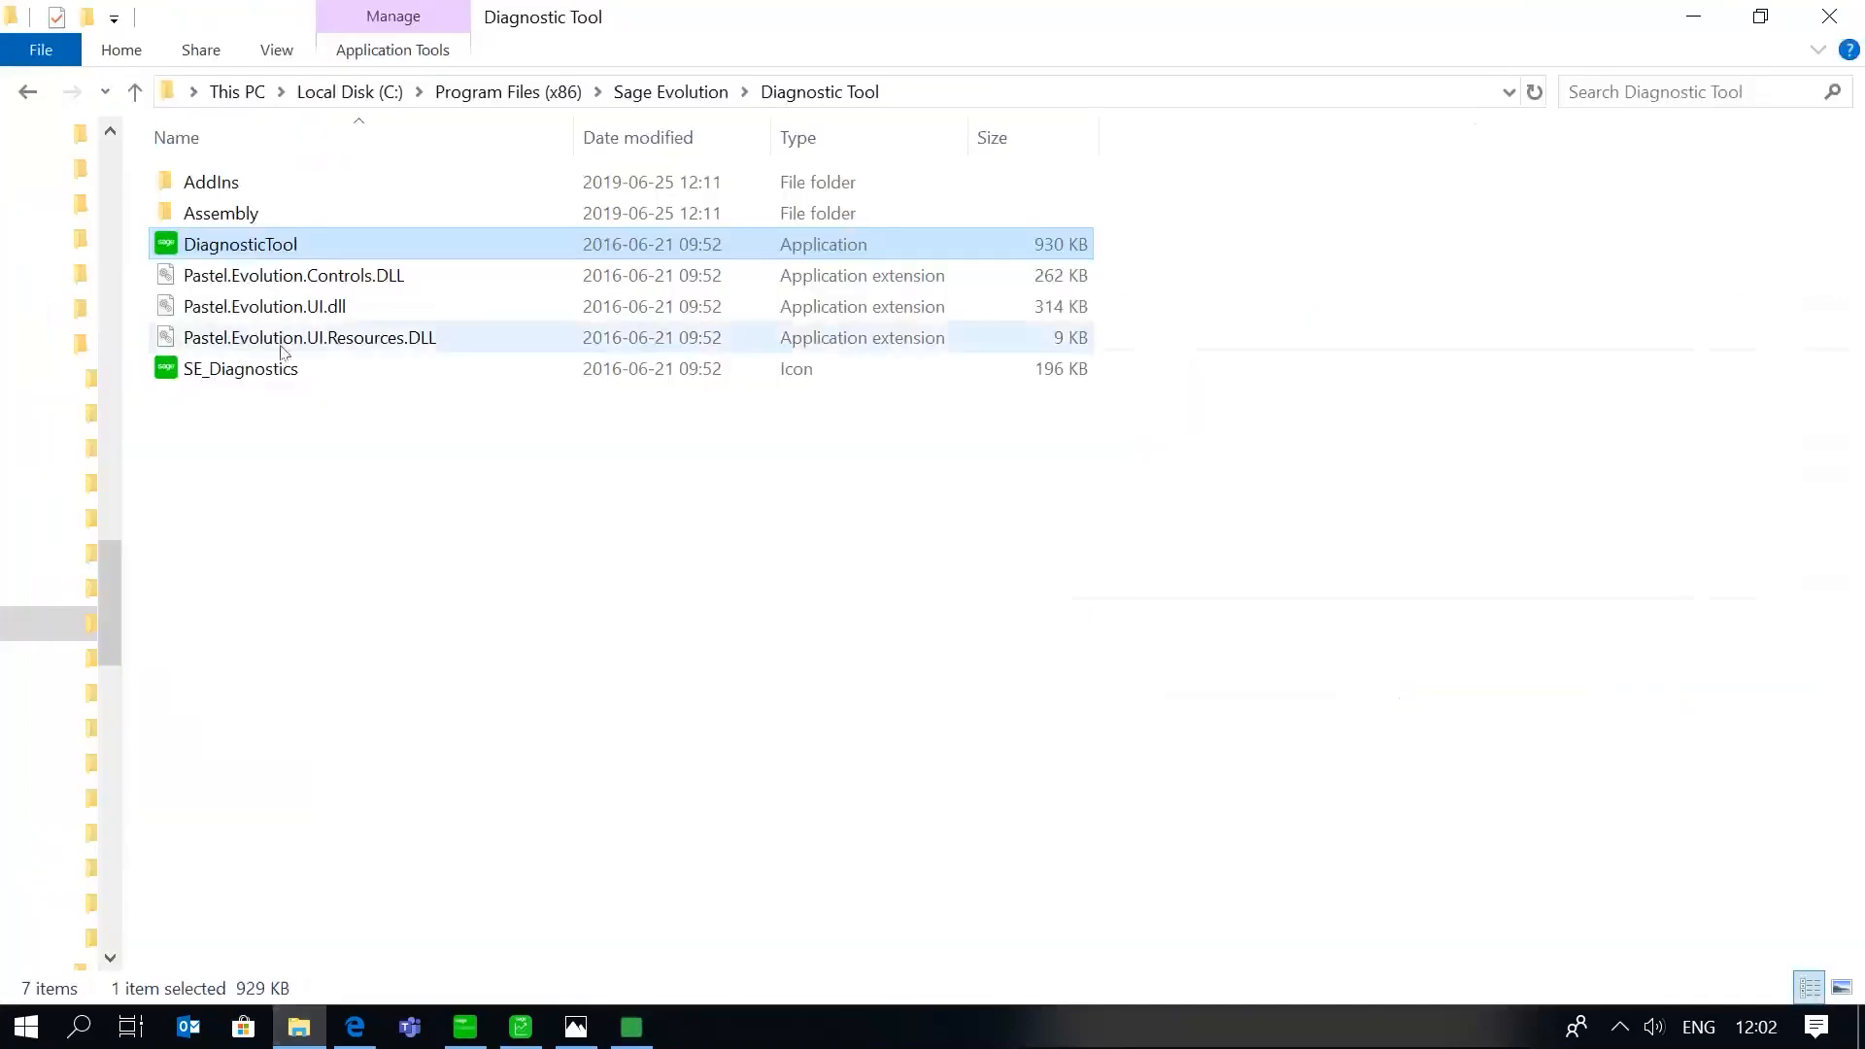
pyautogui.click(631, 1028)
pyautogui.click(43, 51)
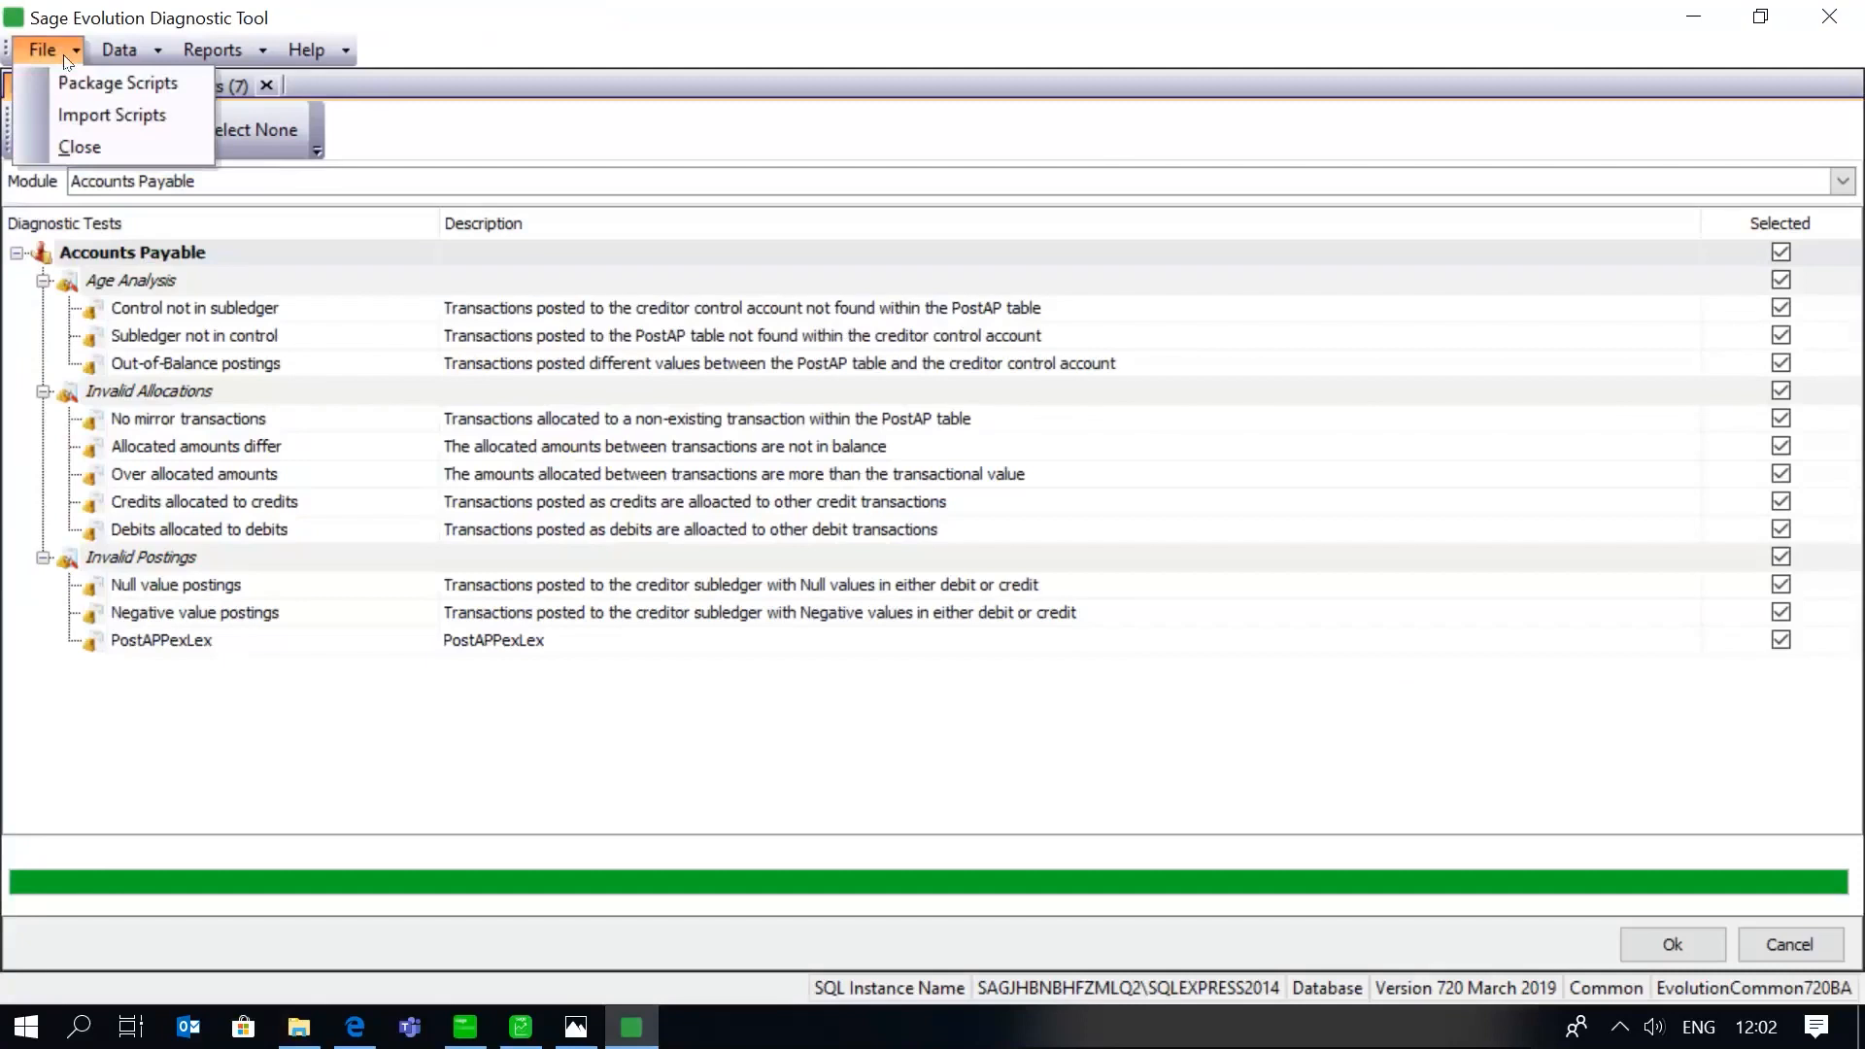
pyautogui.click(1842, 183)
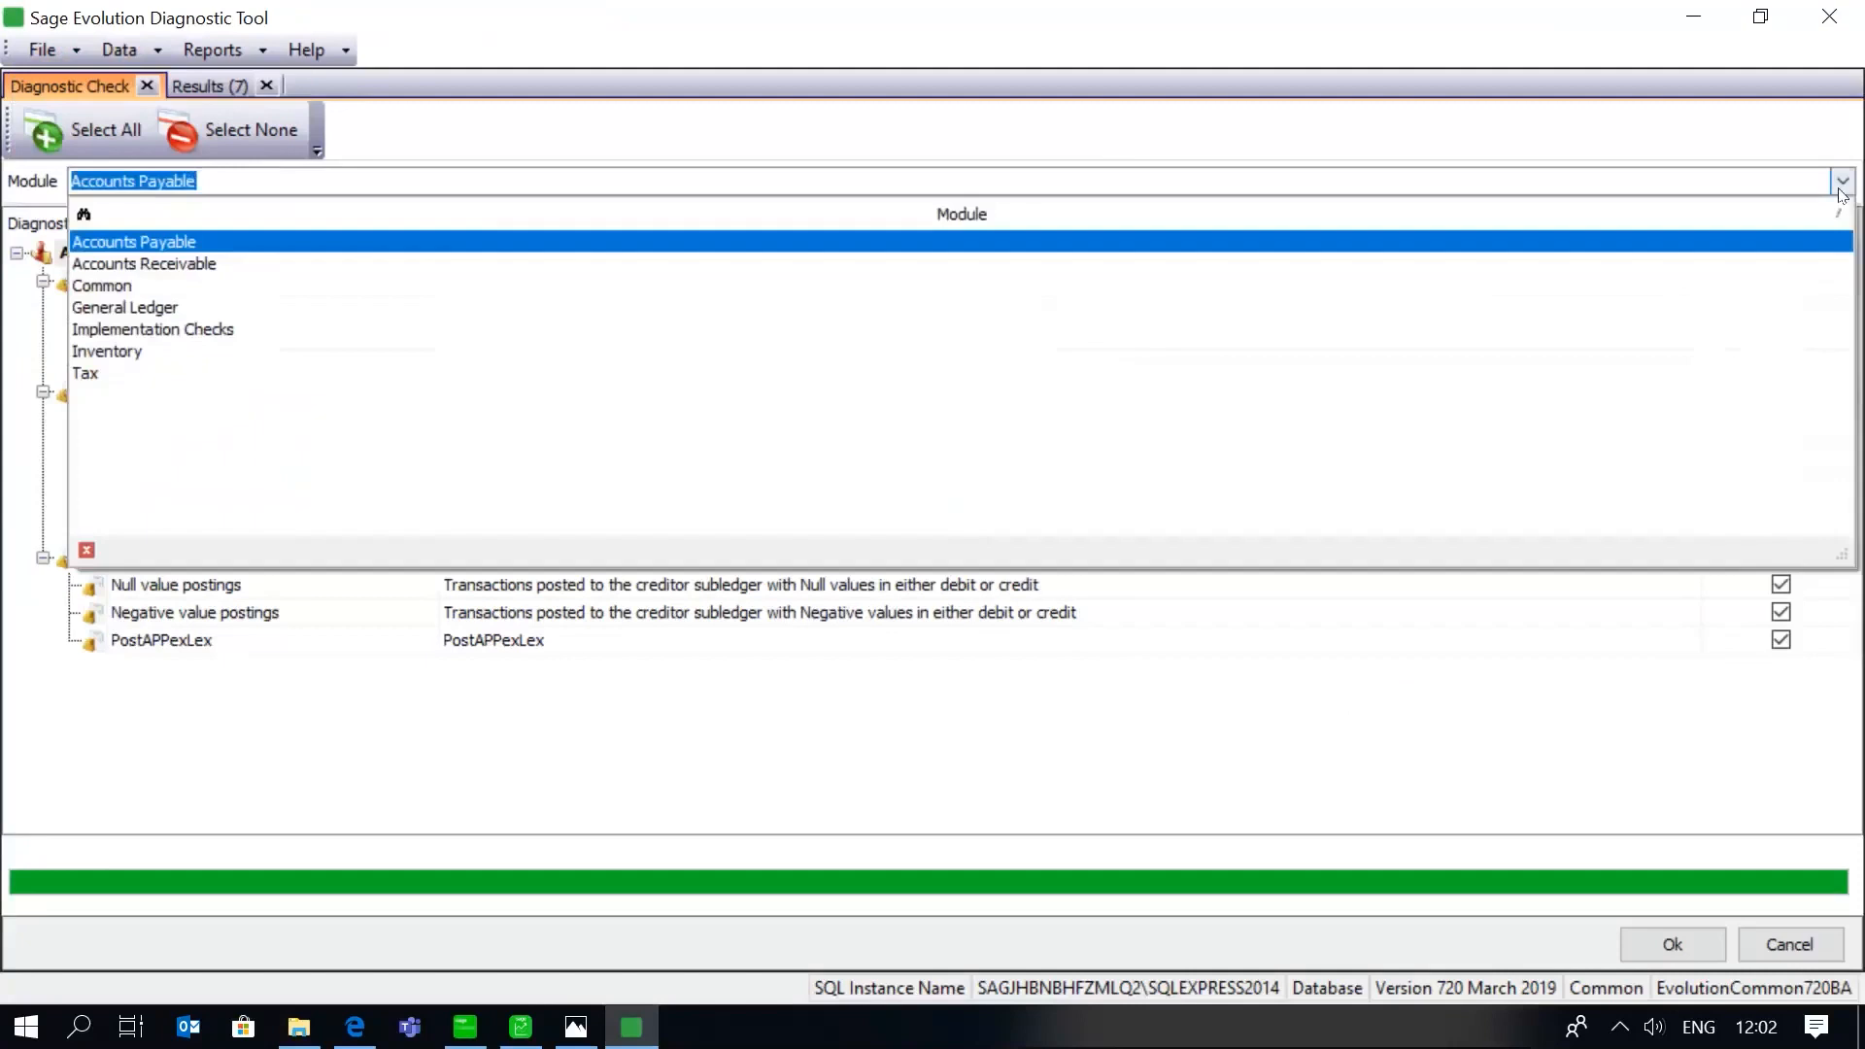
pyautogui.click(1148, 724)
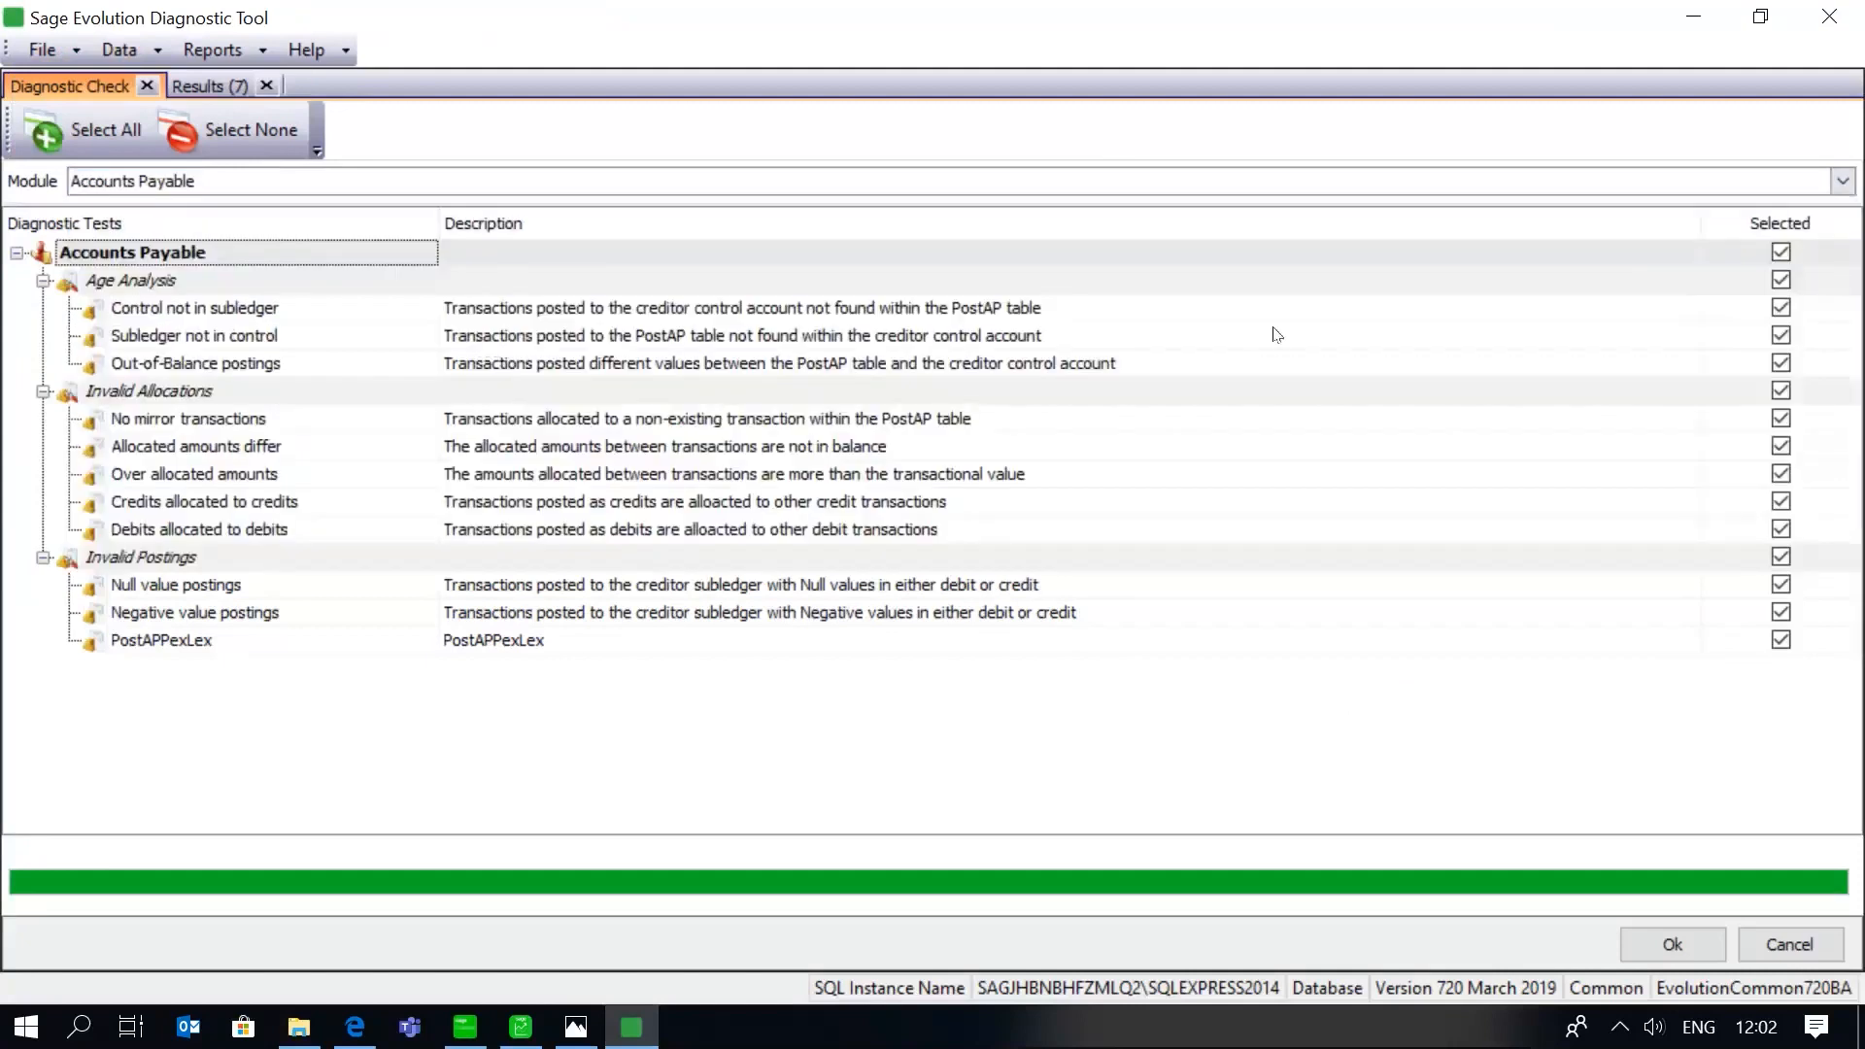